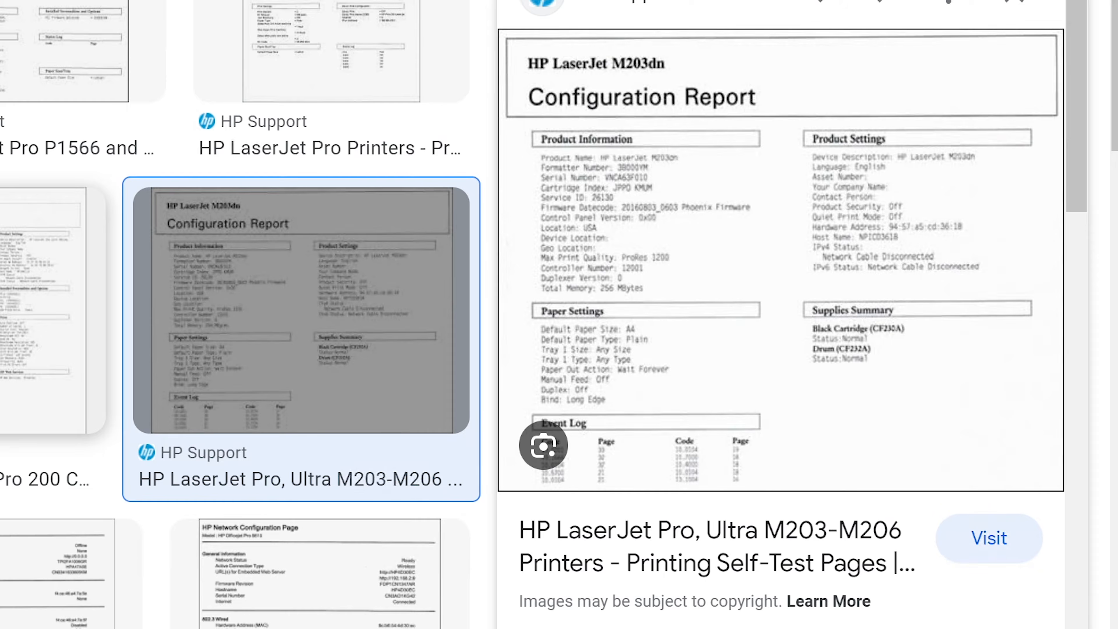
Compare sample HP printer configuration pages in the image results, including the HP Officejet Pro 8610 network configuration page.
left_click(52, 409)
scroll(52, 409, "up", 10)
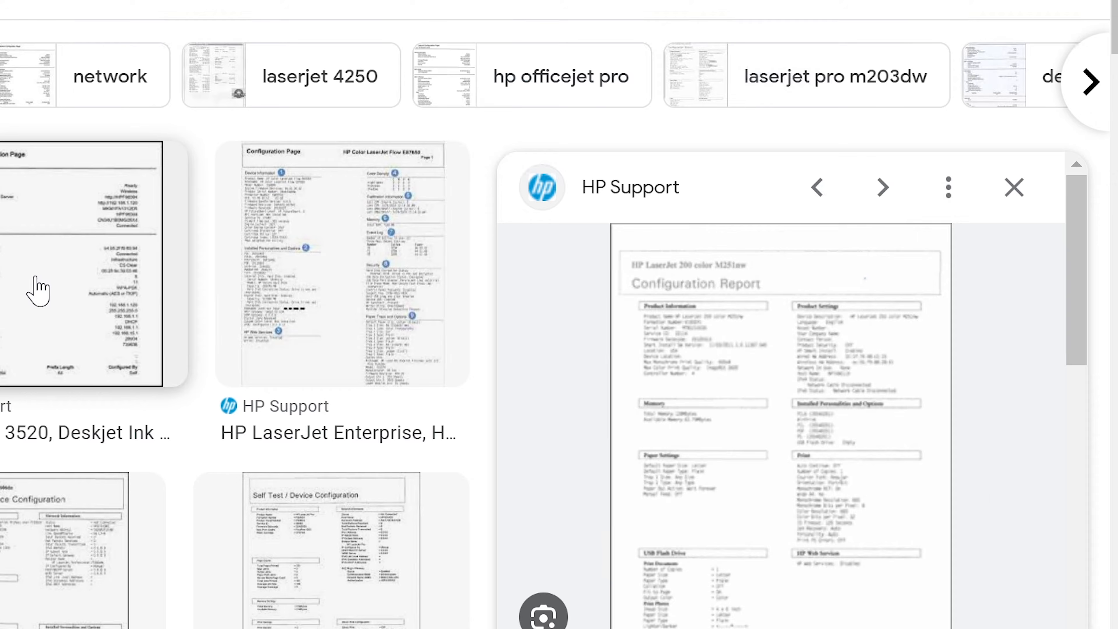
left_click(30, 300)
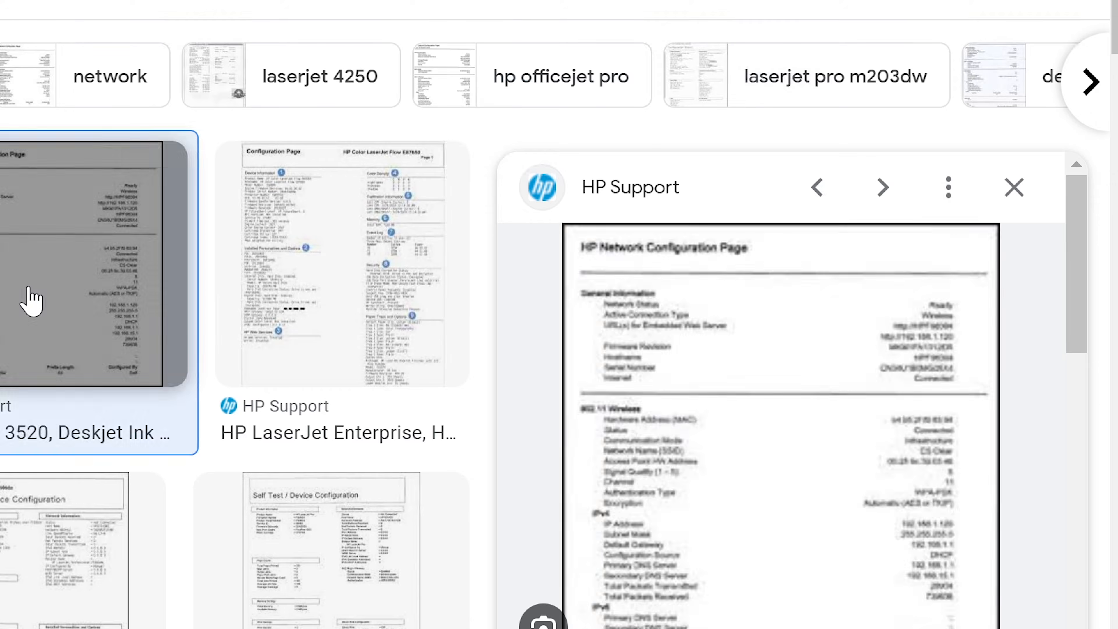
left_click(322, 268)
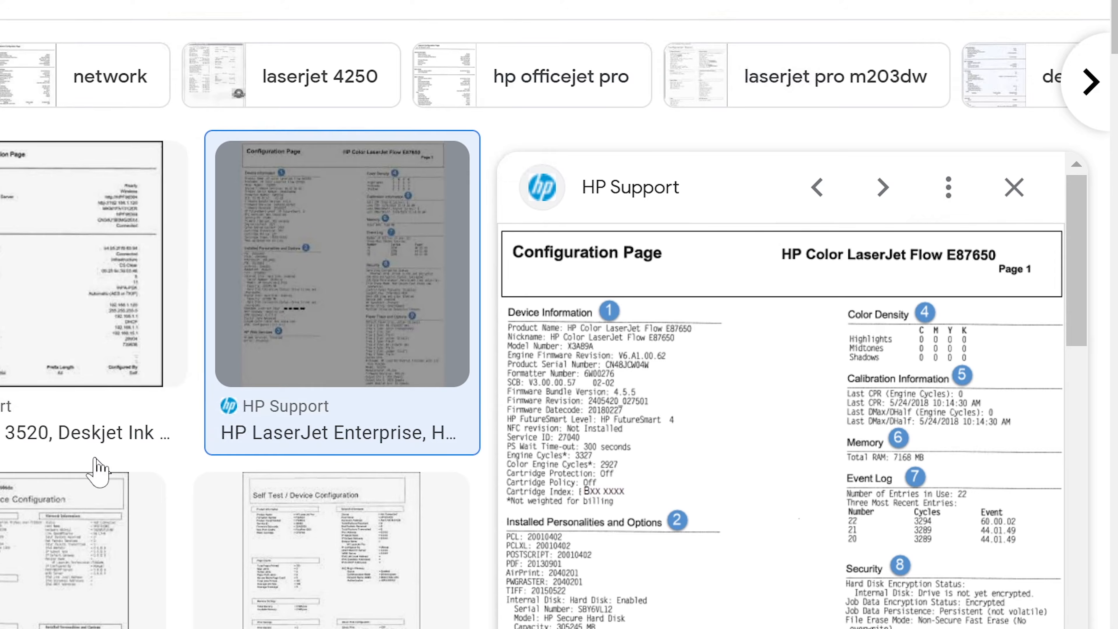
scroll(100, 464, "down", 5)
left_click(218, 434)
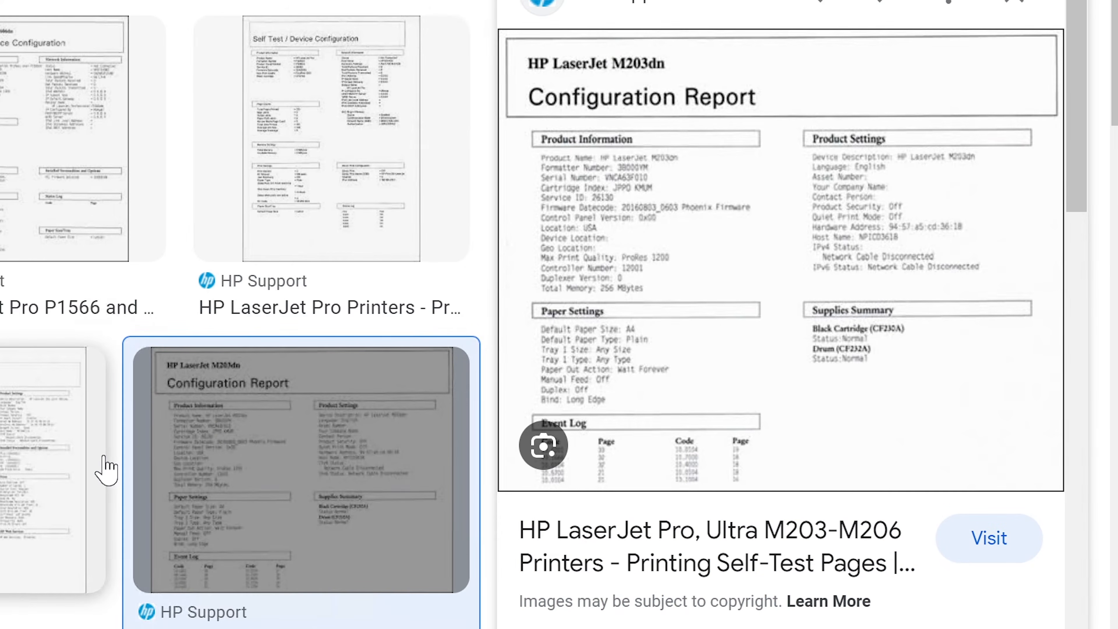
scroll(105, 467, "down", 3)
left_click(5, 583)
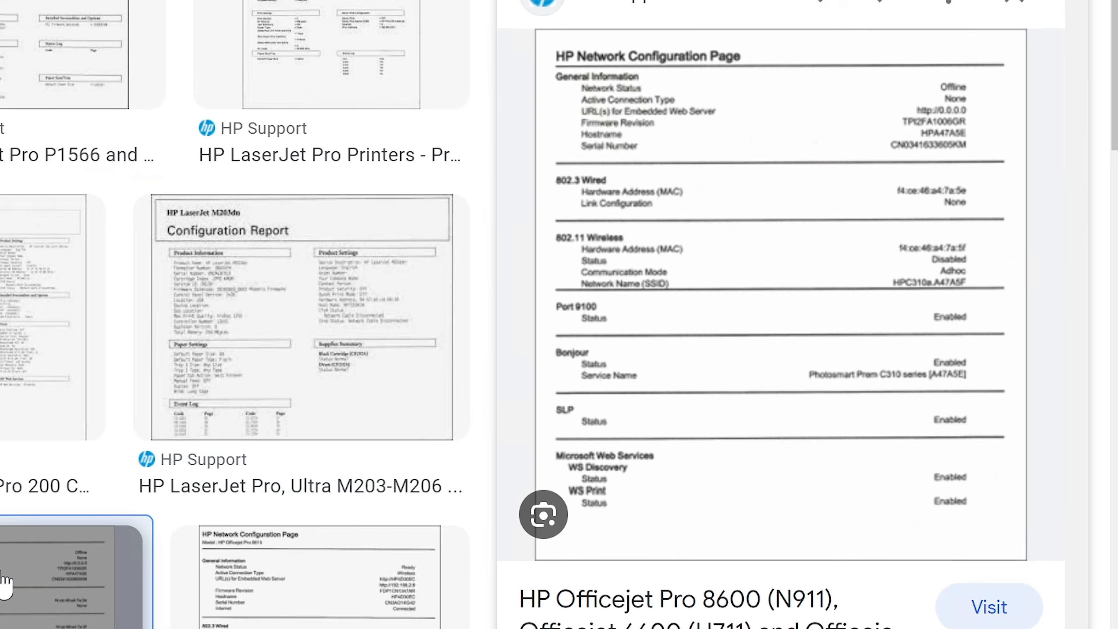
left_click(189, 579)
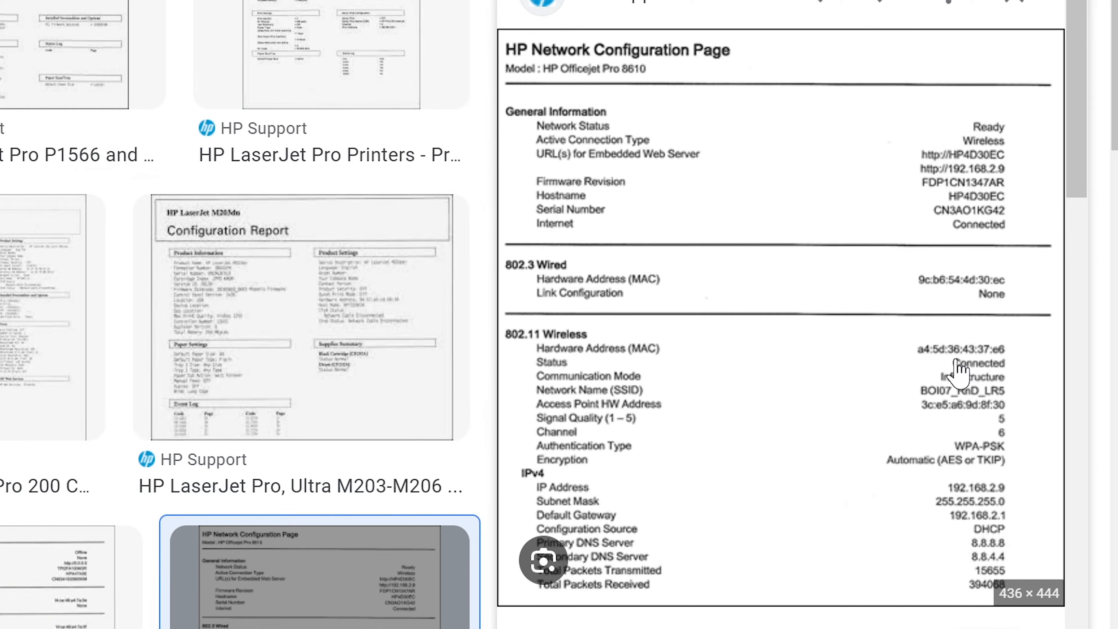
Bring a blank sticky note over the configuration page and record the wired hardware (MAC) address as 9cb6544d30ec without separators.
left_click_drag(1117, 315, 946, 318)
left_click(920, 374)
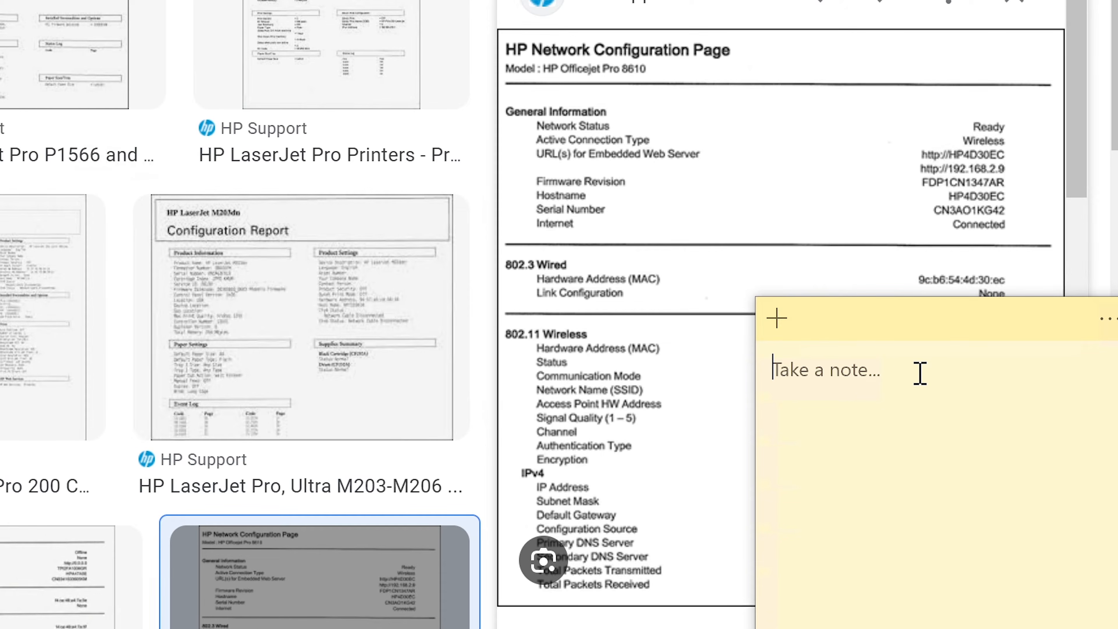
type("9c")
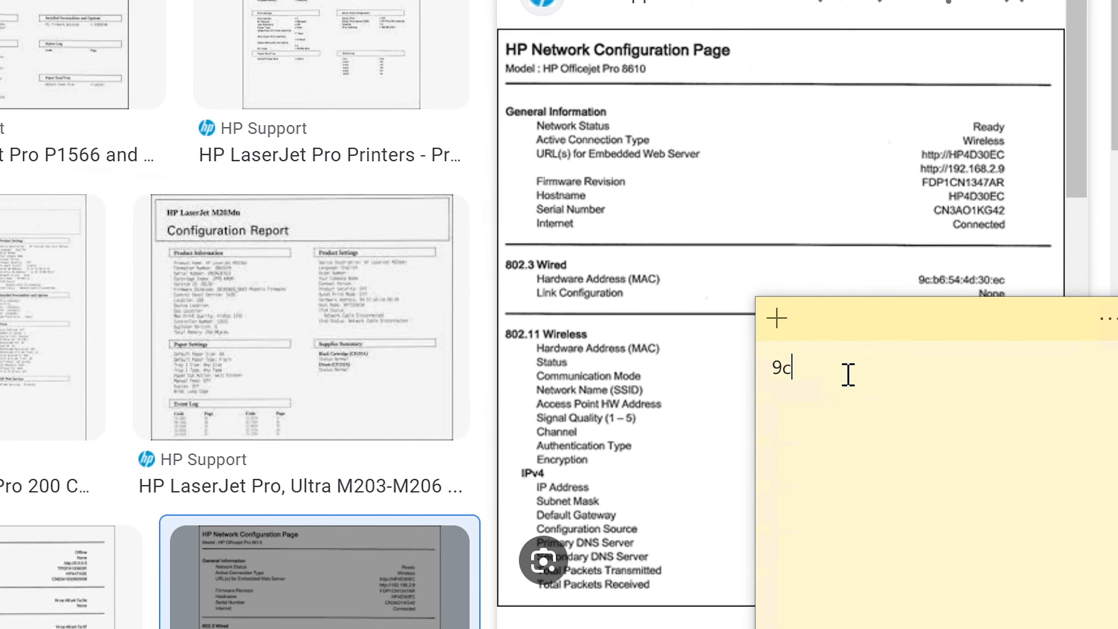
type("b6544d30")
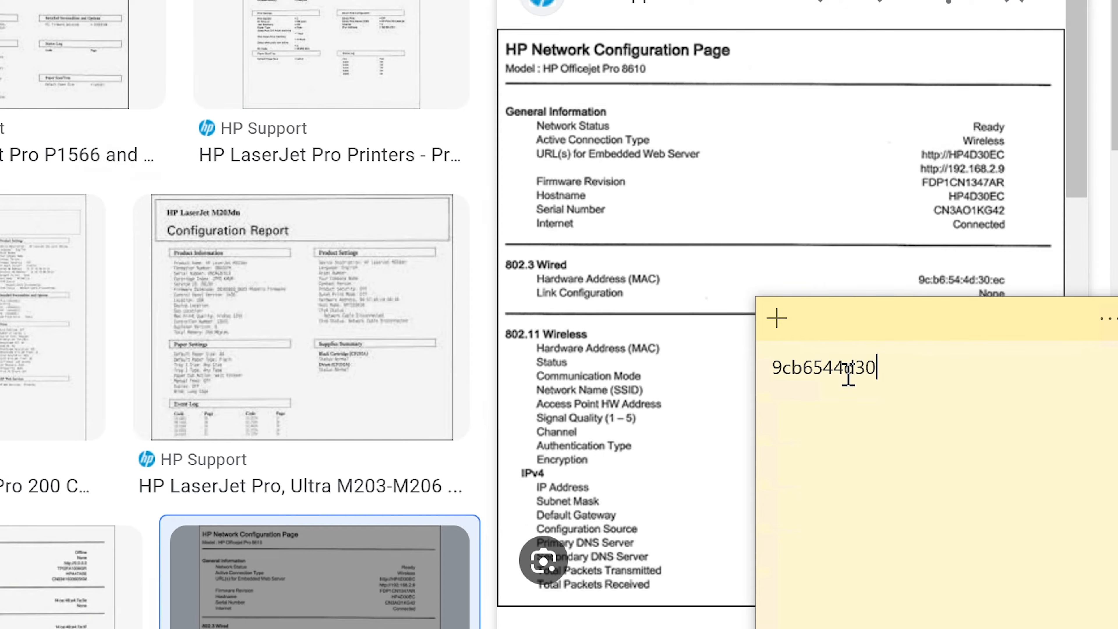
type("ed")
key("BackSpace")
type("c")
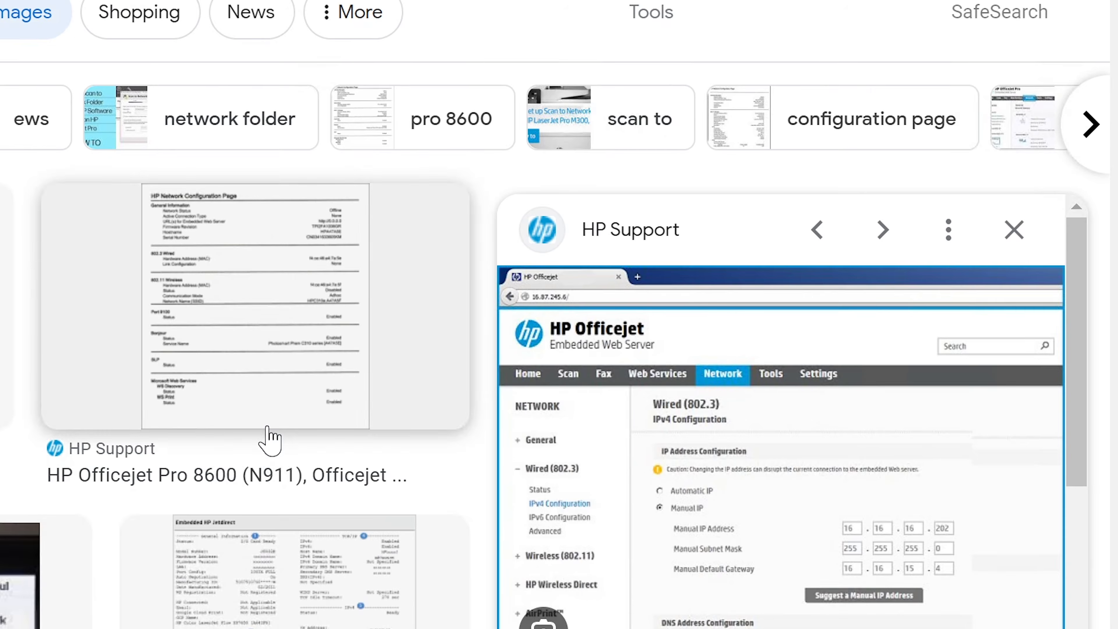
scroll(267, 440, "down", 10)
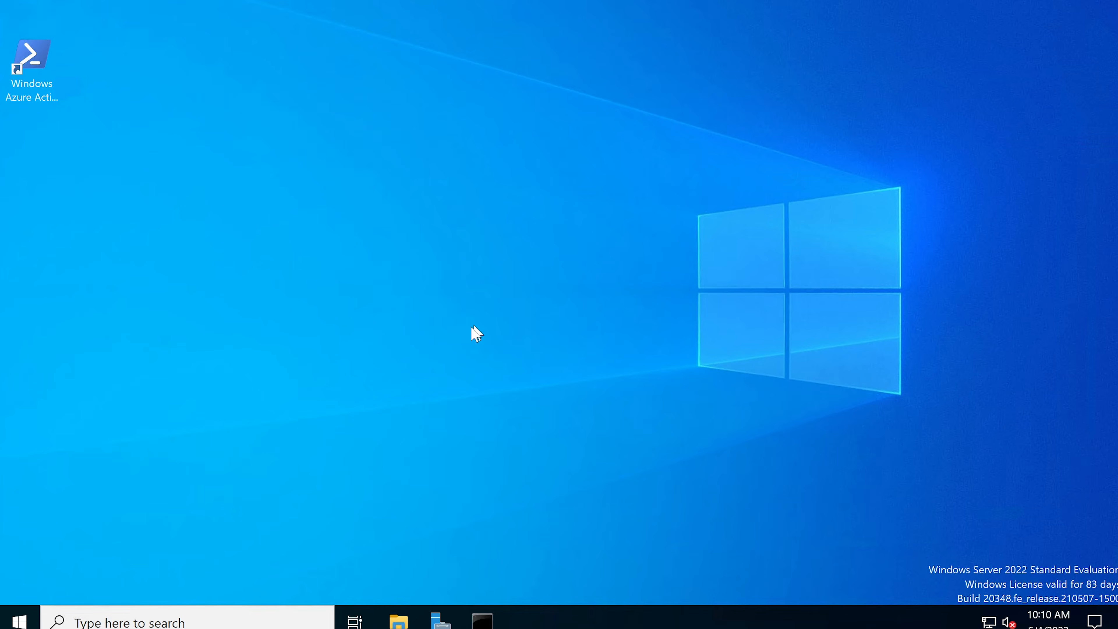
Open the DHCP console from the Windows administrative tools on the server.
left_click(19, 621)
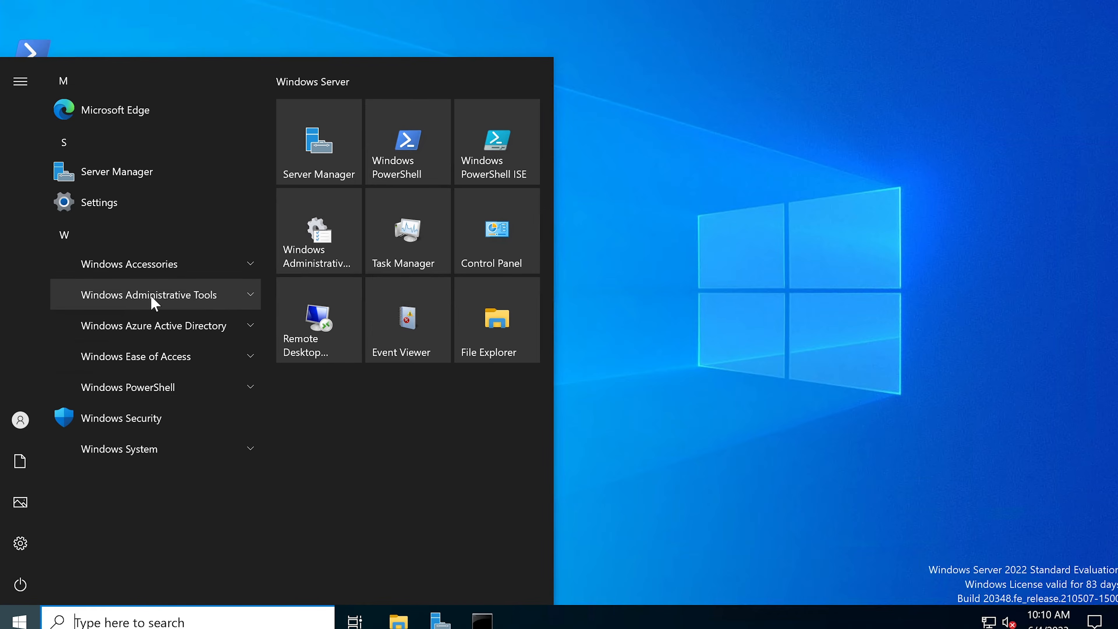
left_click(154, 303)
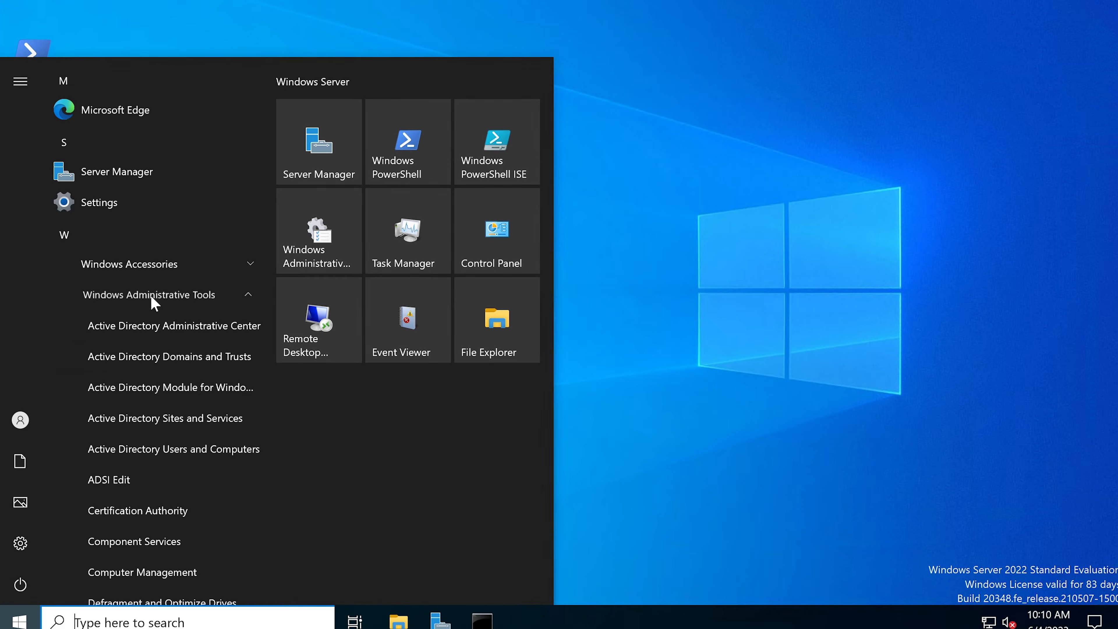
scroll(163, 394, "down", 3)
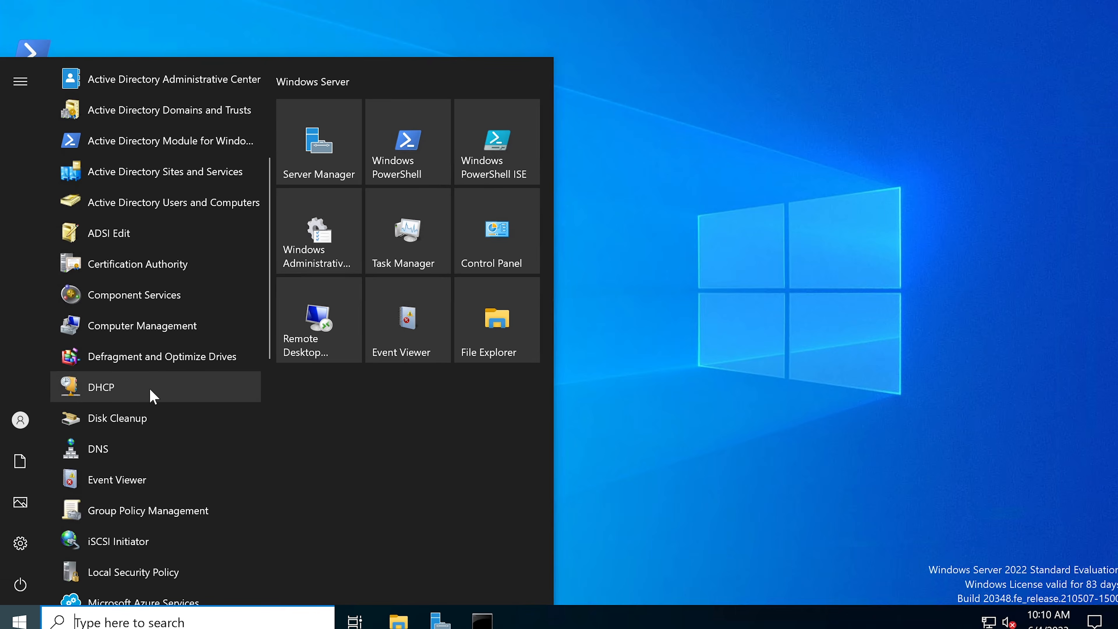
left_click(151, 390)
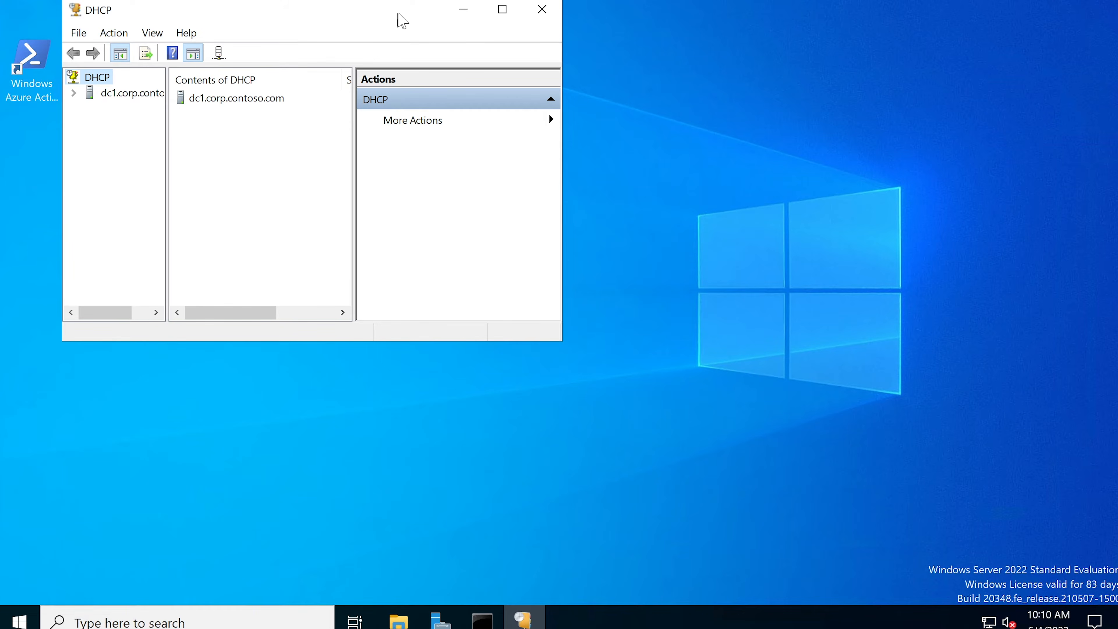
Reposition and enlarge the DHCP console window and widen its tree pane to fit the full server name.
left_click_drag(400, 20, 601, 34)
left_click_drag(762, 359, 989, 598)
left_click_drag(568, 22, 496, 6)
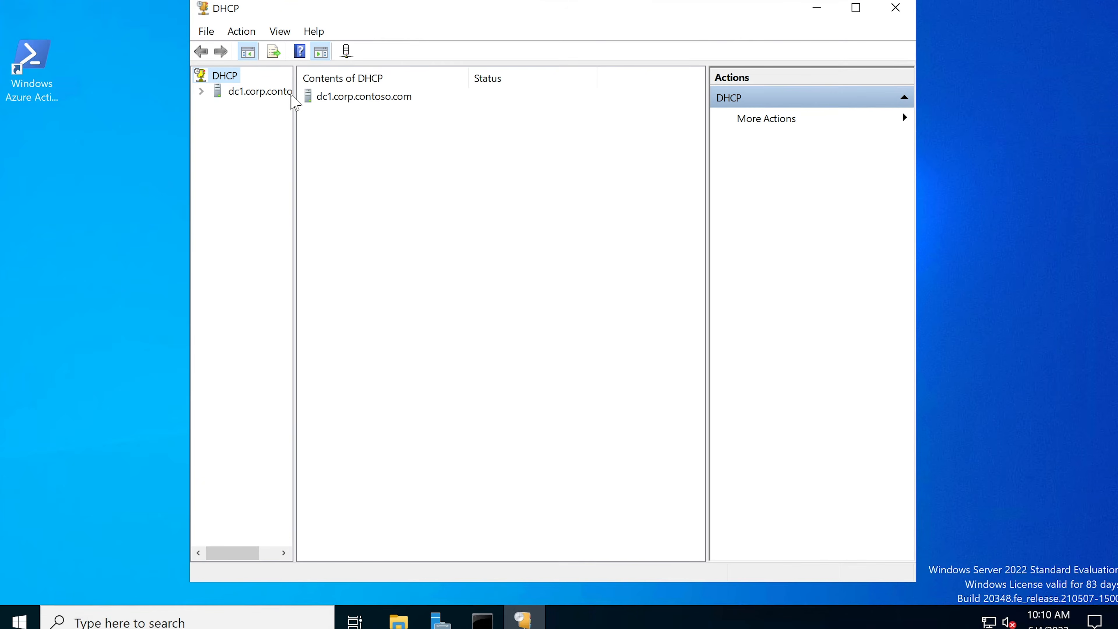
left_click_drag(294, 108, 378, 109)
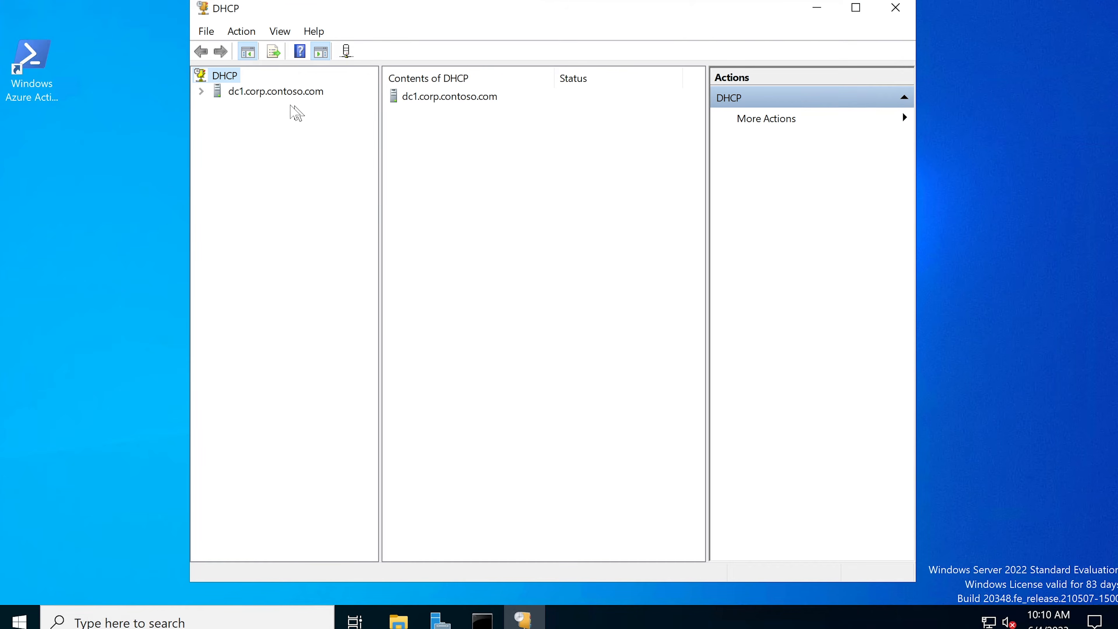
Expand dc1.corp.contoso.com through IPv4 to the Corpnet scope, widen the console, and inspect the scope's address pool range.
left_click(201, 91)
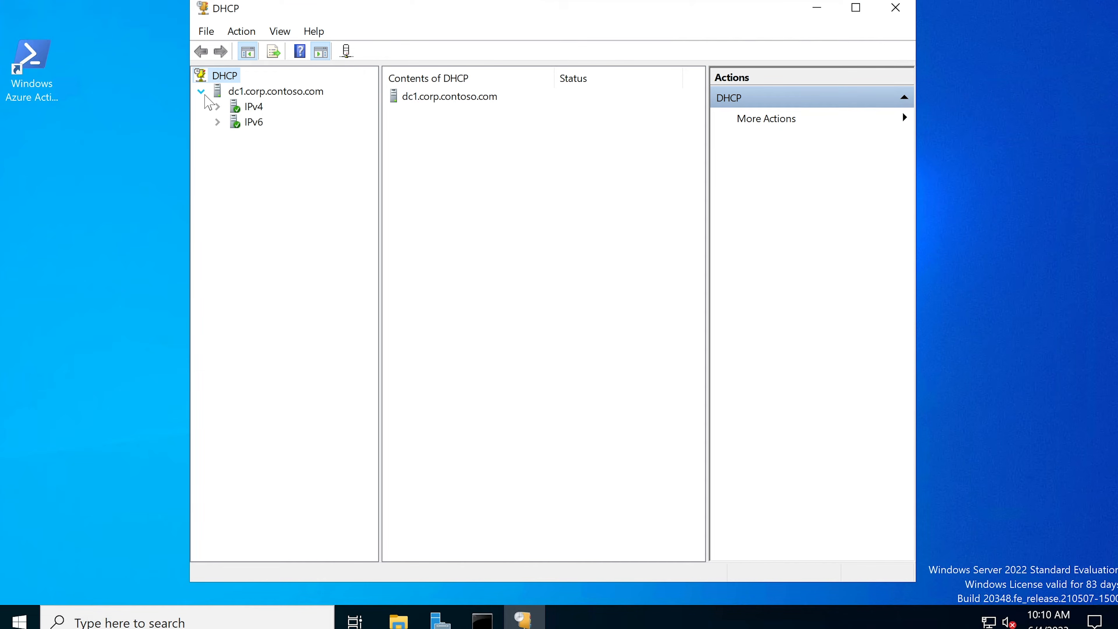
double_click(234, 109)
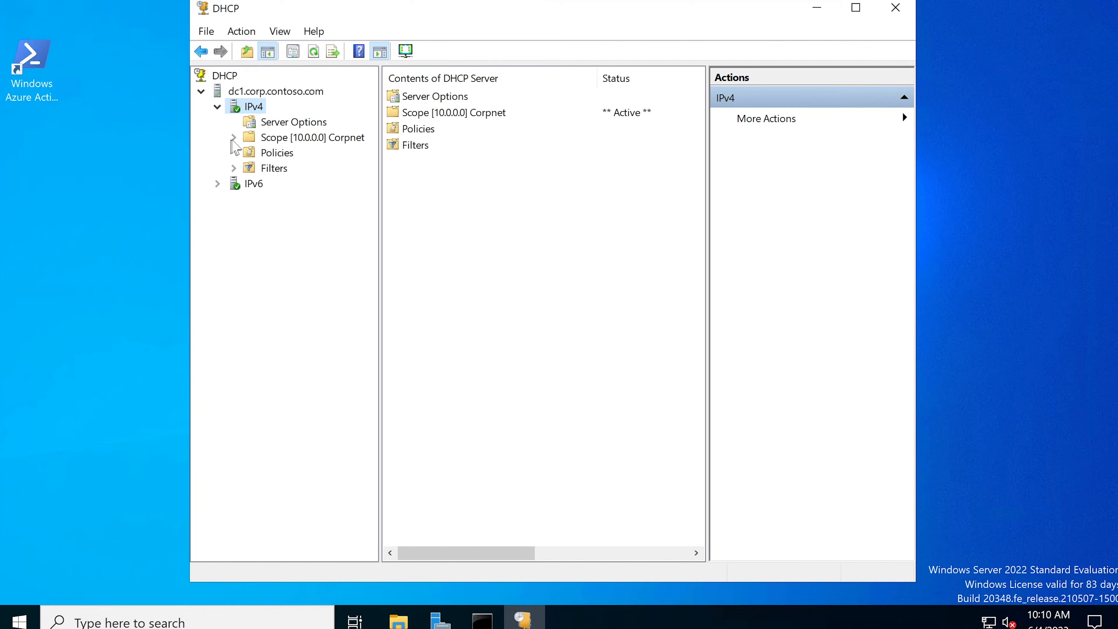
double_click(295, 147)
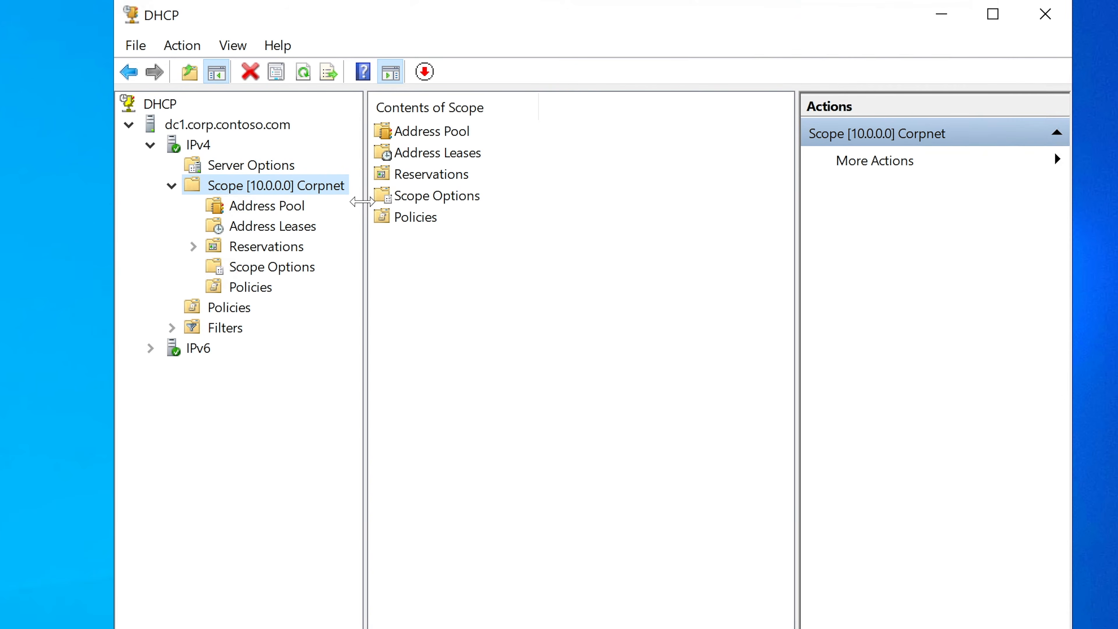
left_click_drag(362, 202, 430, 200)
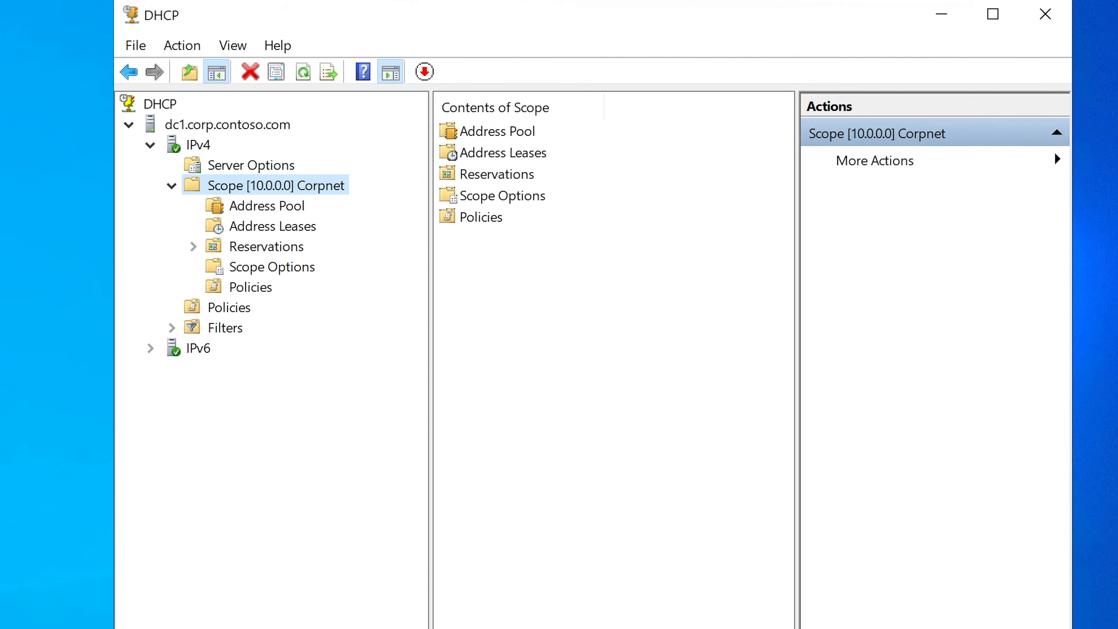
left_click_drag(1115, 190, 1117, 190)
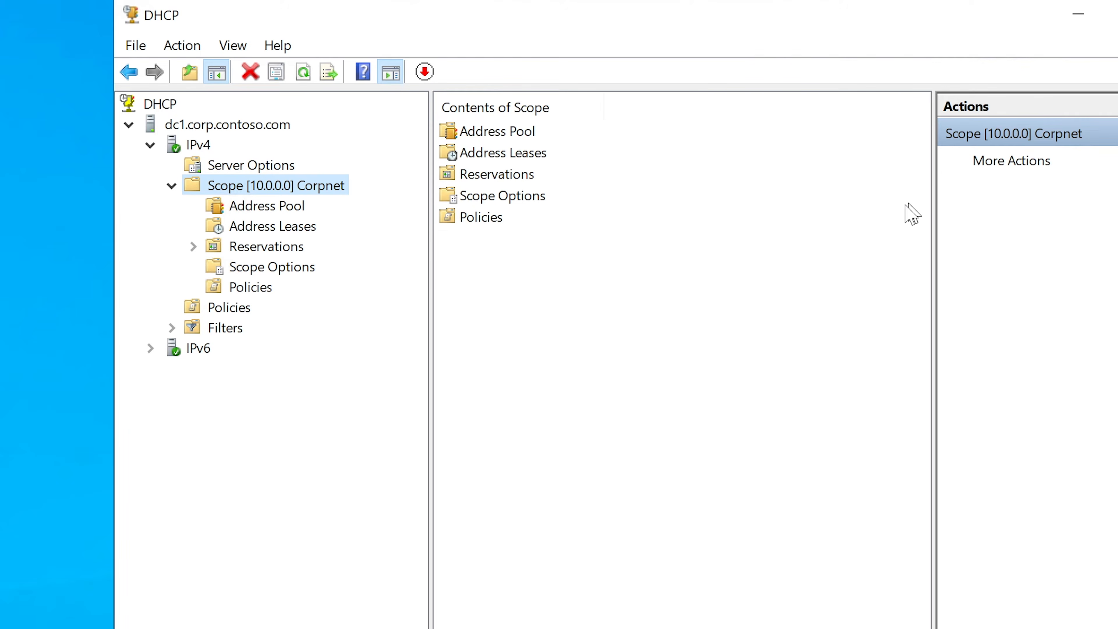
left_click(247, 207)
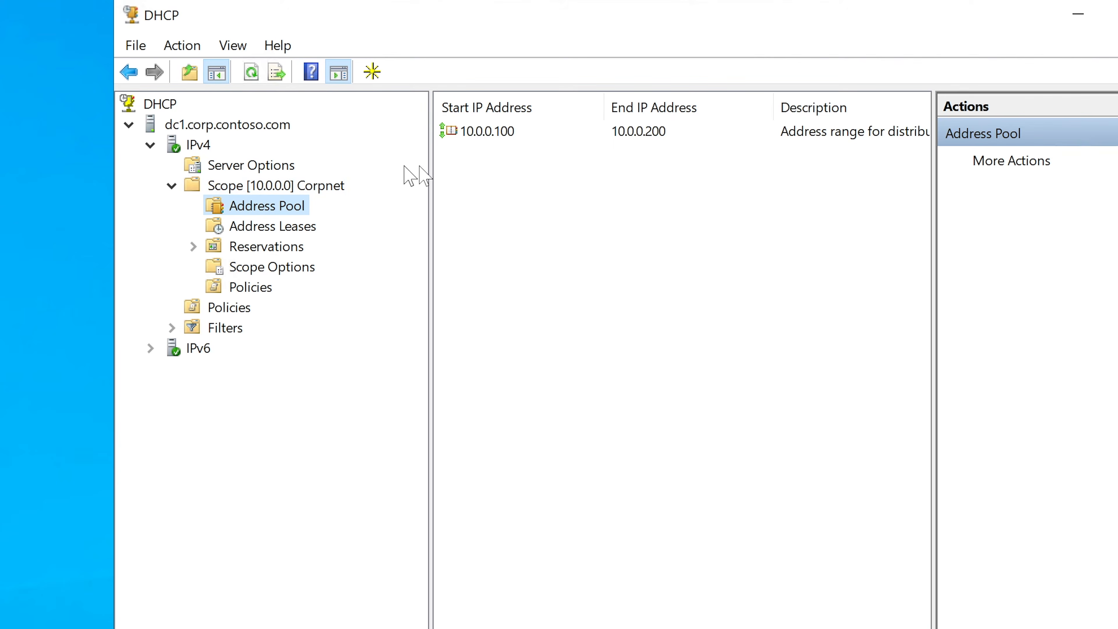
left_click(516, 134)
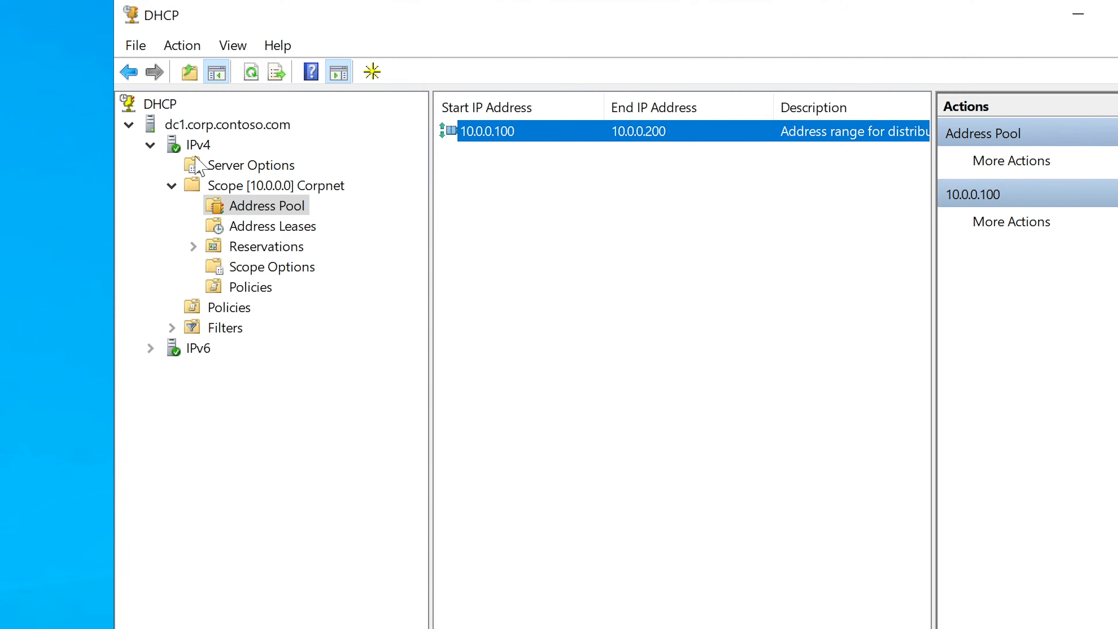
left_click(198, 146)
right_click(199, 148)
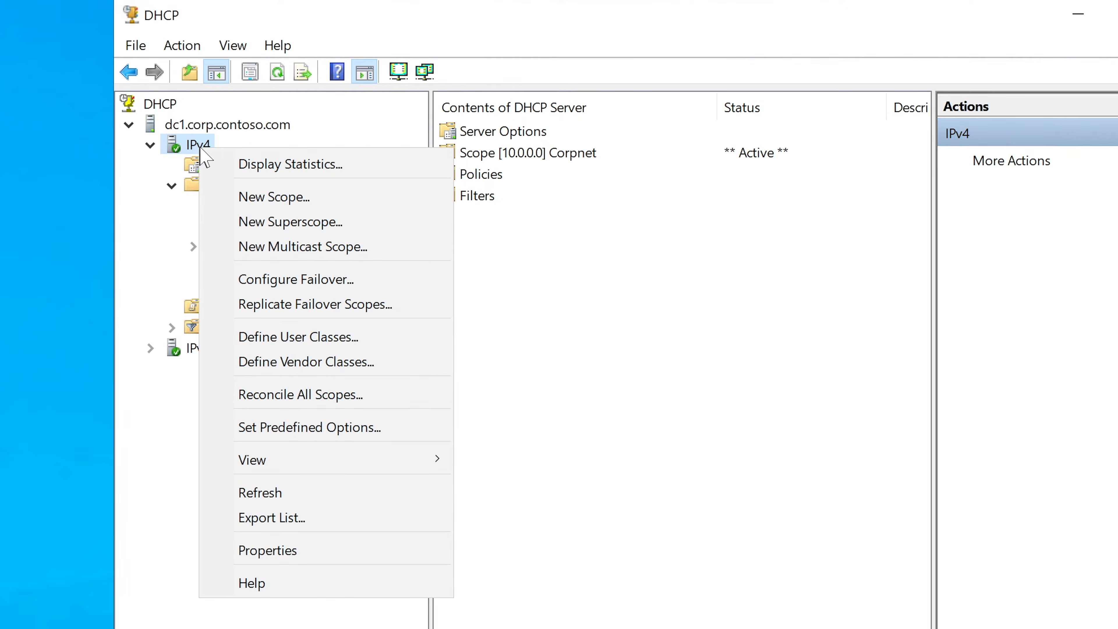
left_click(273, 197)
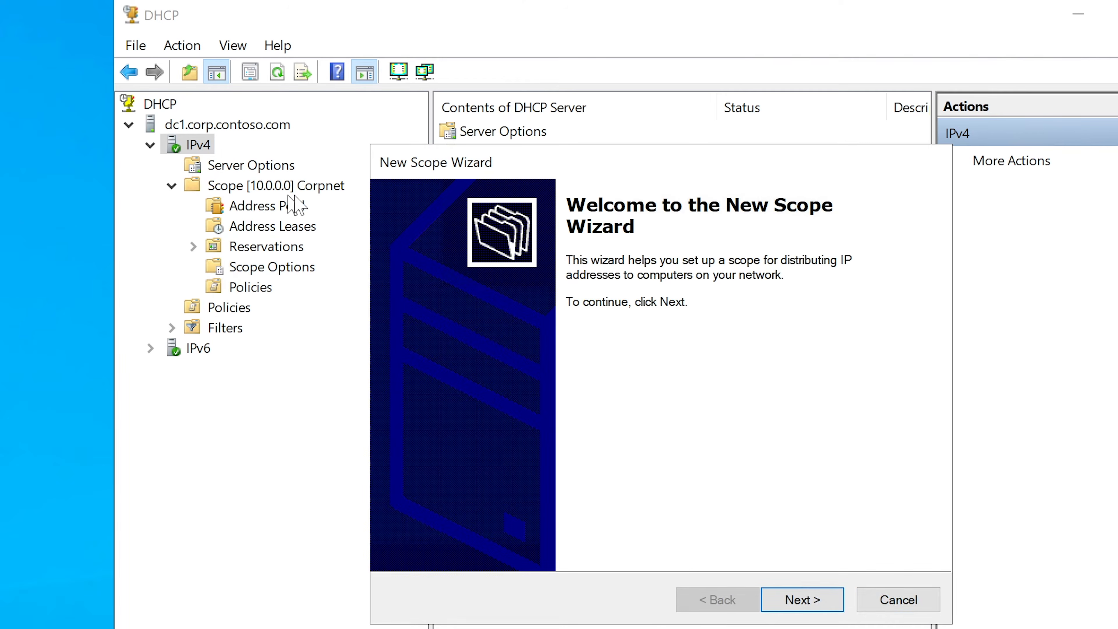
left_click(899, 600)
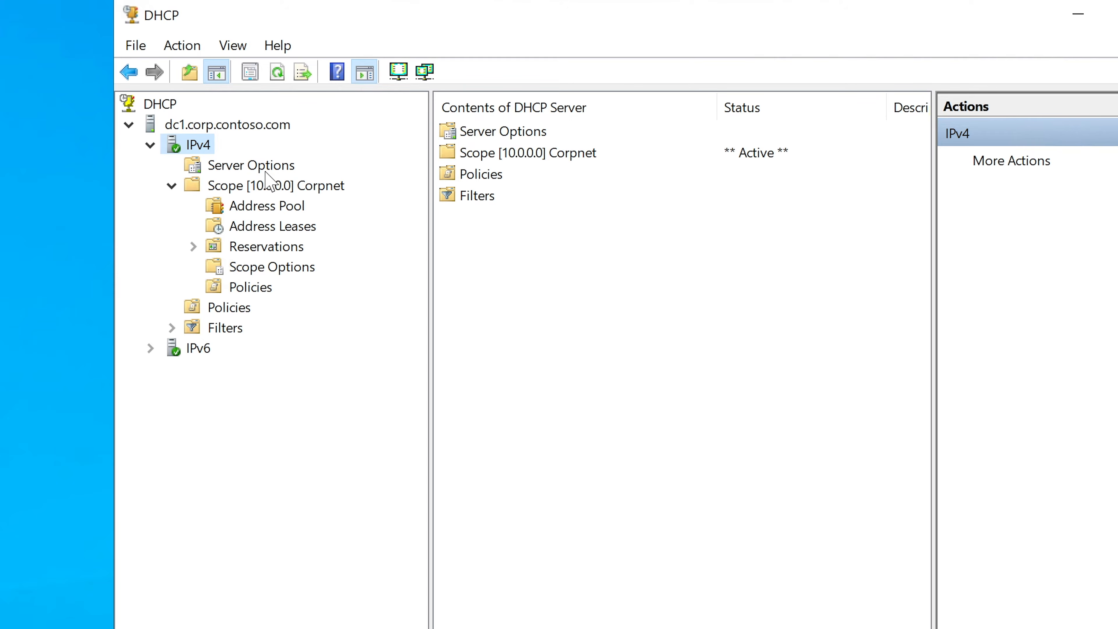
Review the Corpnet scope's address pool and address leases, widening the lease columns to fit the client's full name.
left_click(259, 188)
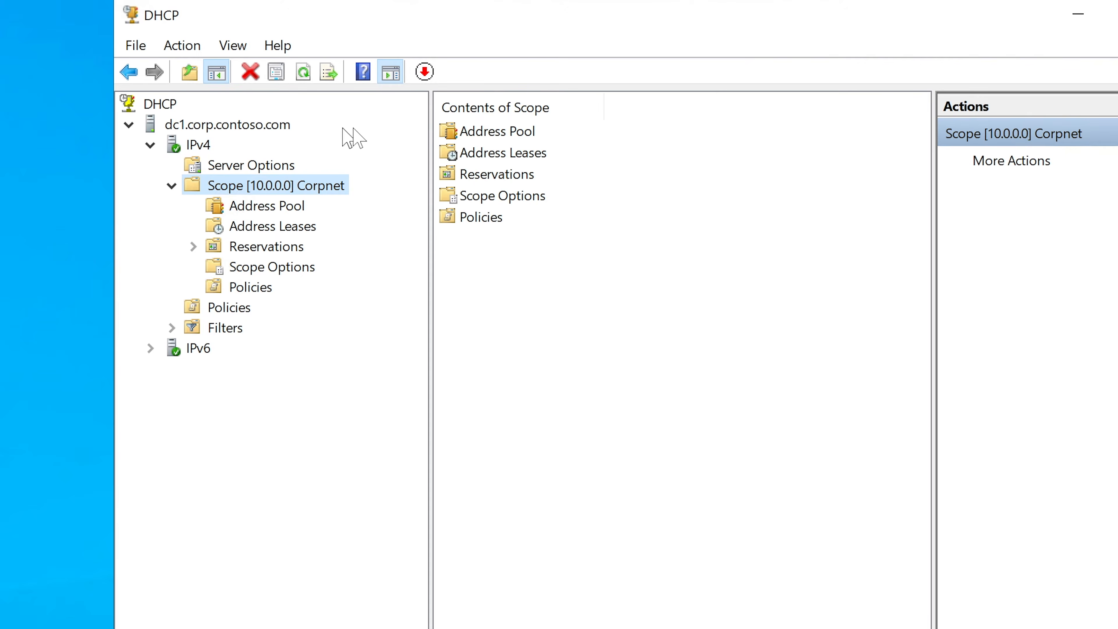
left_click(293, 207)
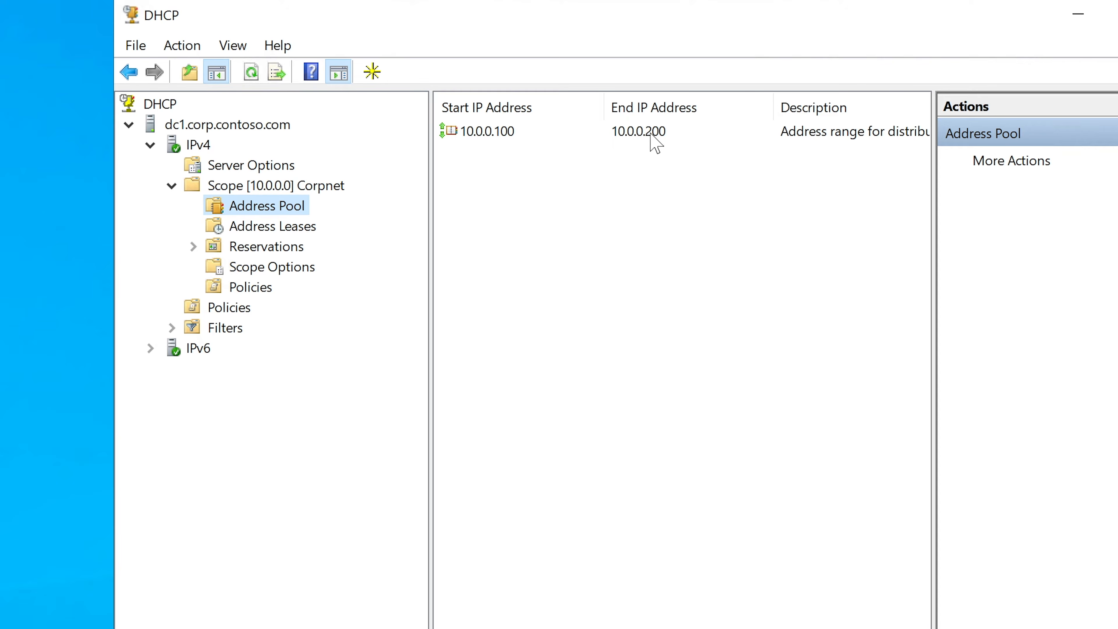
left_click(253, 228)
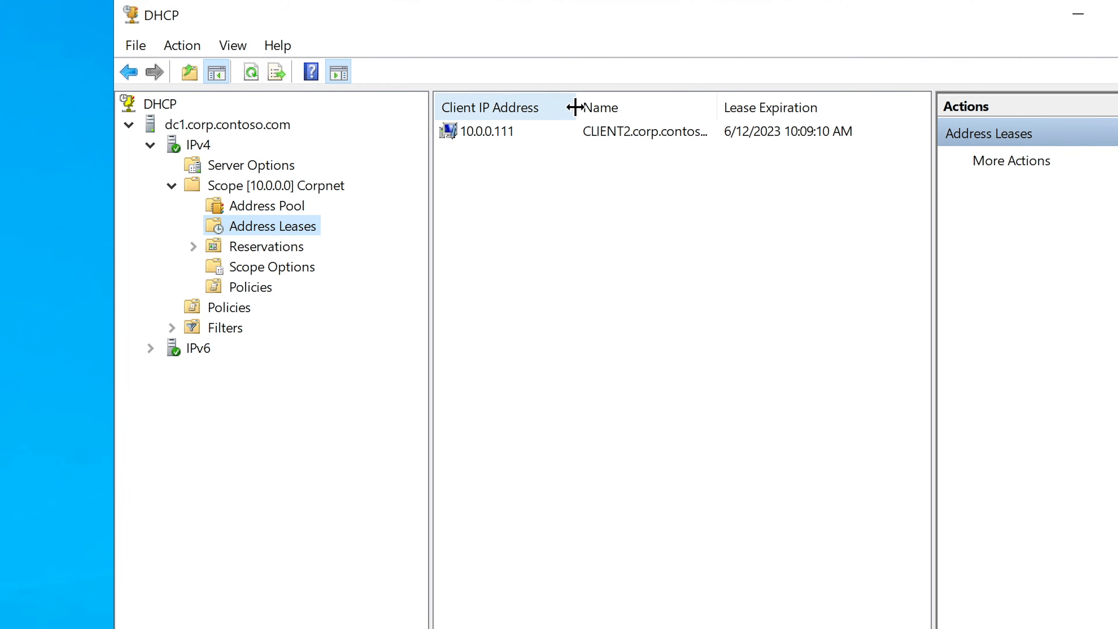
left_click_drag(576, 108, 587, 107)
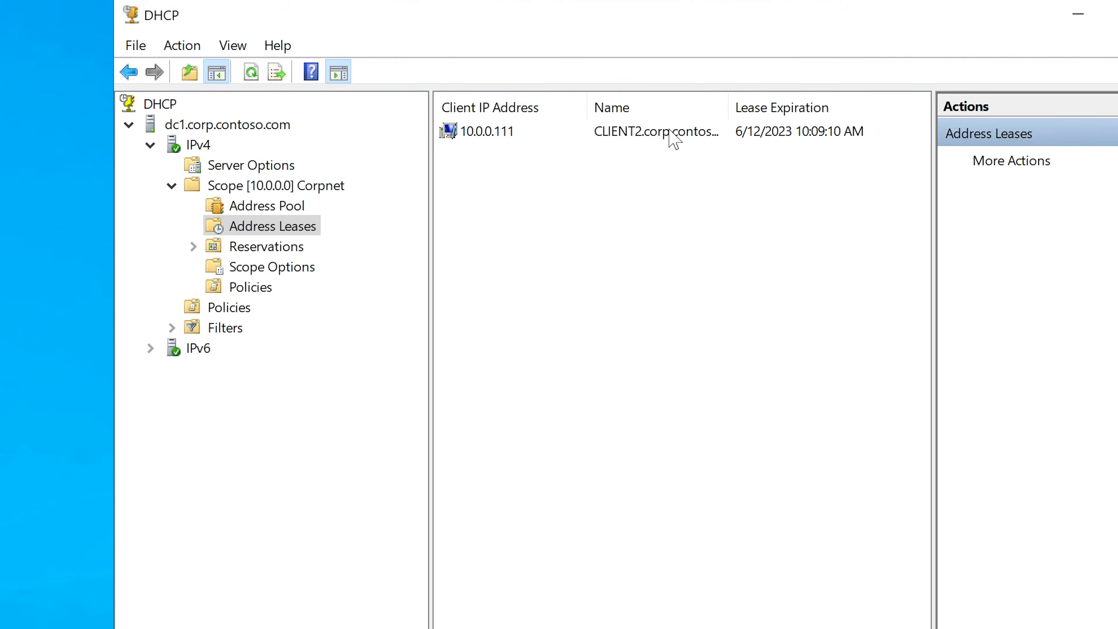
left_click(674, 139)
left_click_drag(729, 93, 759, 93)
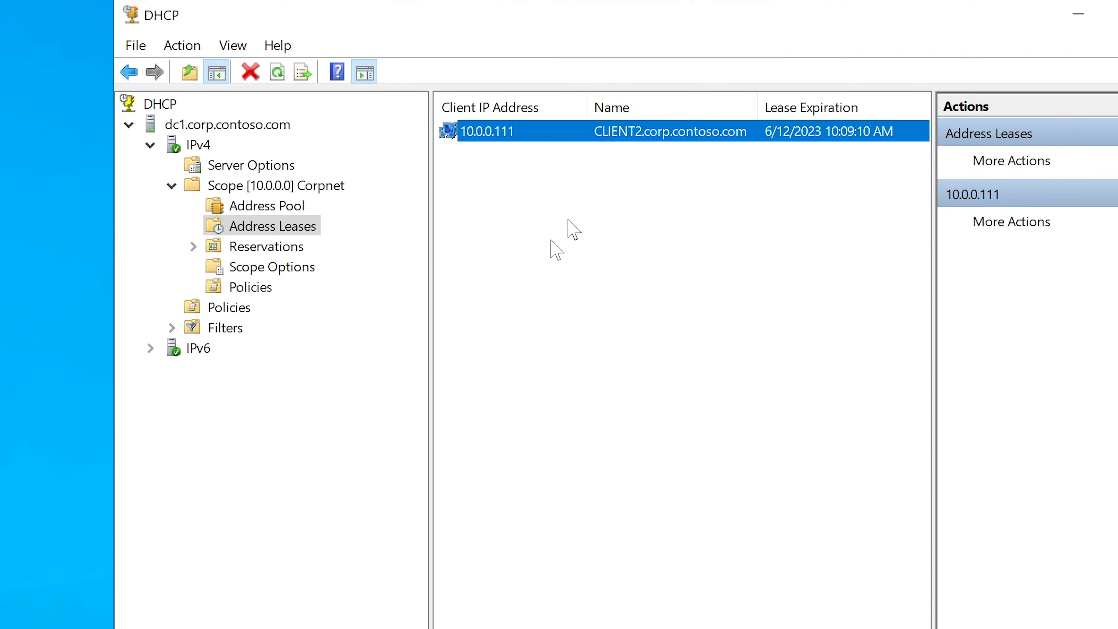
Widen the DHCP console slightly, and run ipconfig /all in CLIENT2's Command Prompt to check its Ethernet adapter's IPv4 address.
left_click_drag(112, 627, 87, 627)
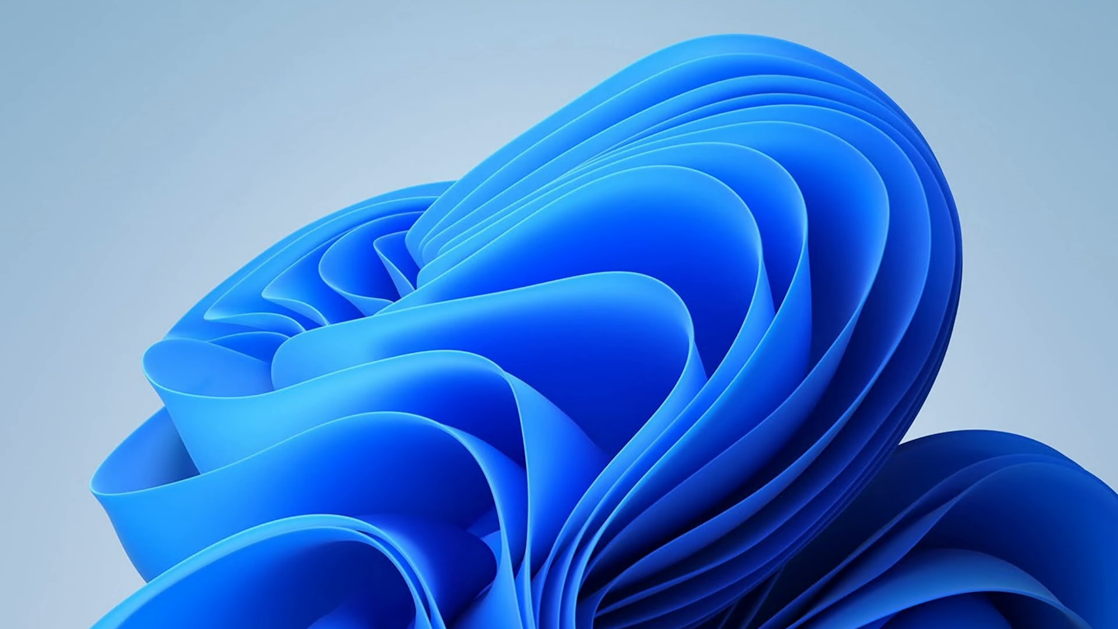
key("super+s")
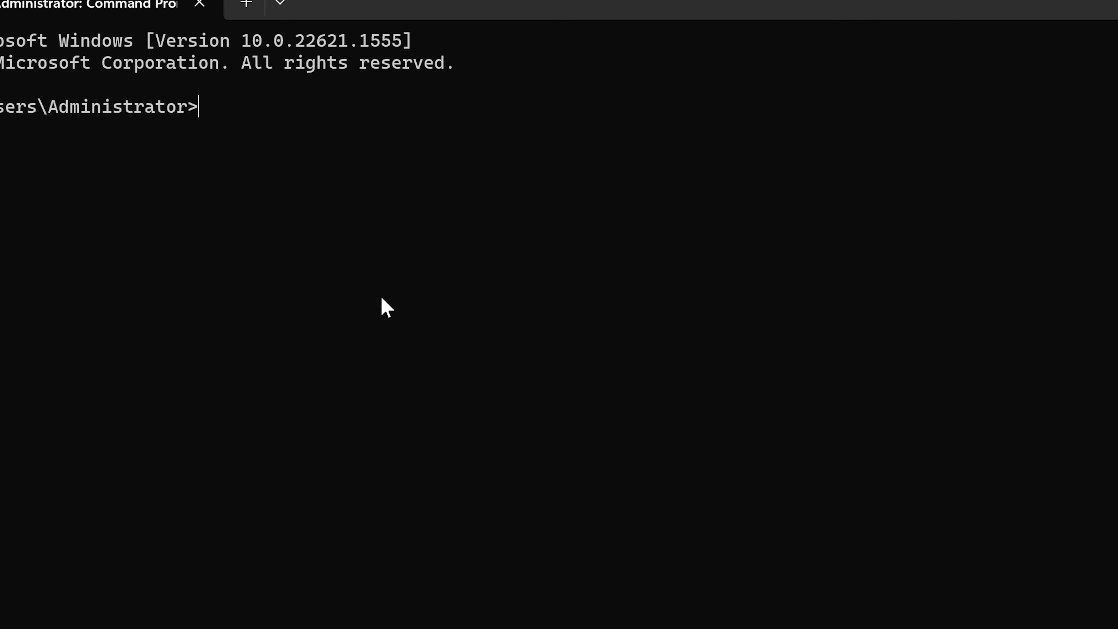
type("ipcfong")
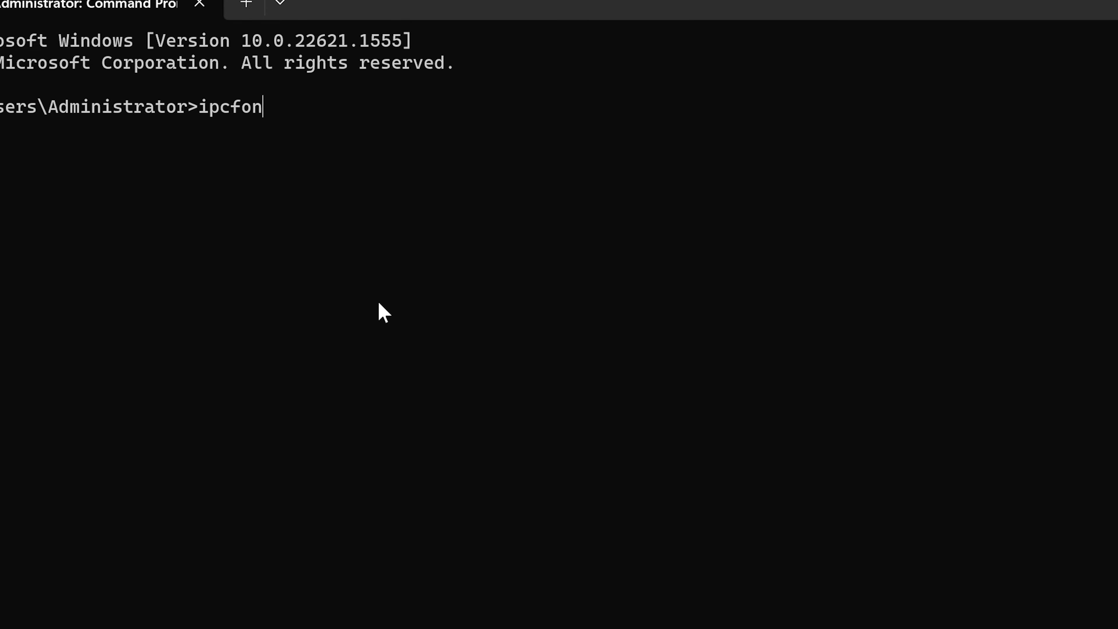
key("BackSpace")
key("BackSpace")
key("BackSpace")
key("BackSpace")
key("BackSpace")
type("onfig /all")
key("Return")
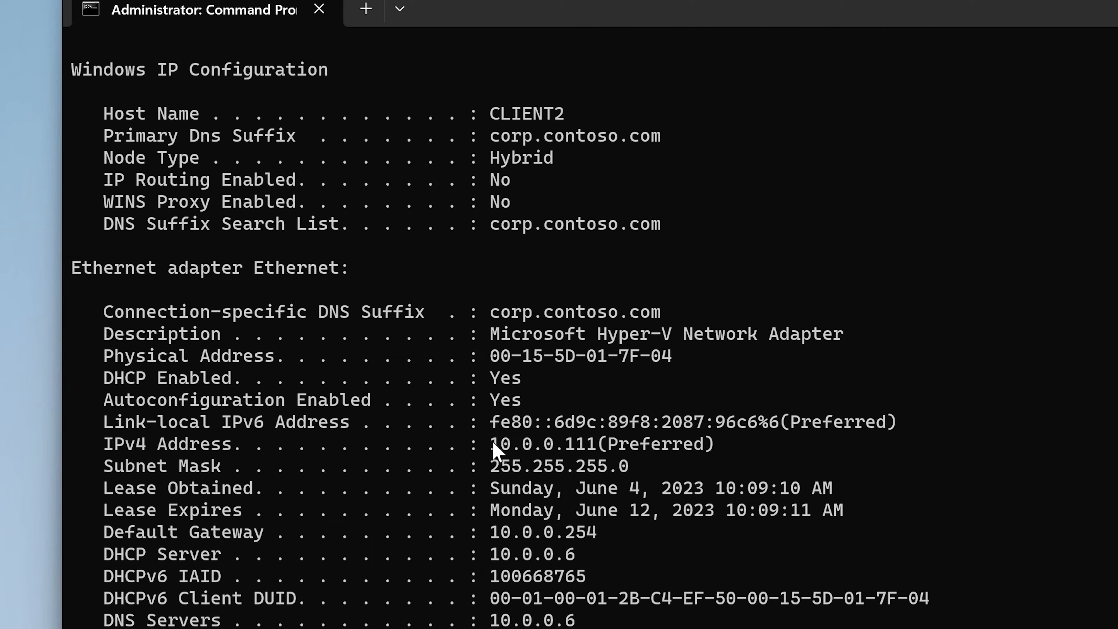
left_click_drag(490, 443, 597, 445)
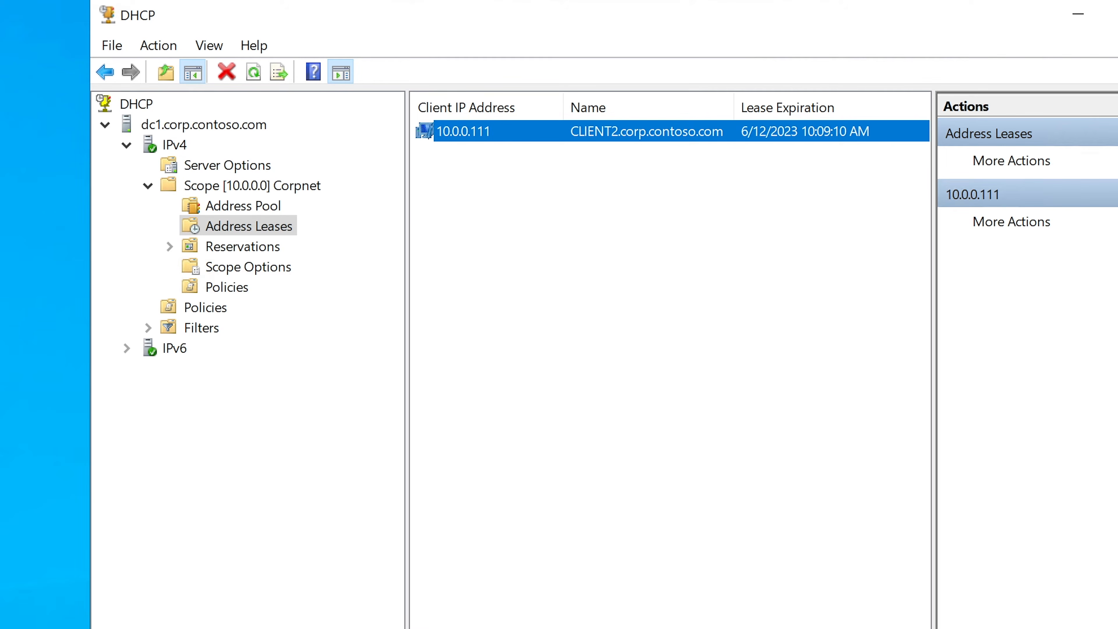
Inspect CLIENT2's address lease in the DHCP console, widening the Unique ID column to fit the full value.
left_click(465, 172)
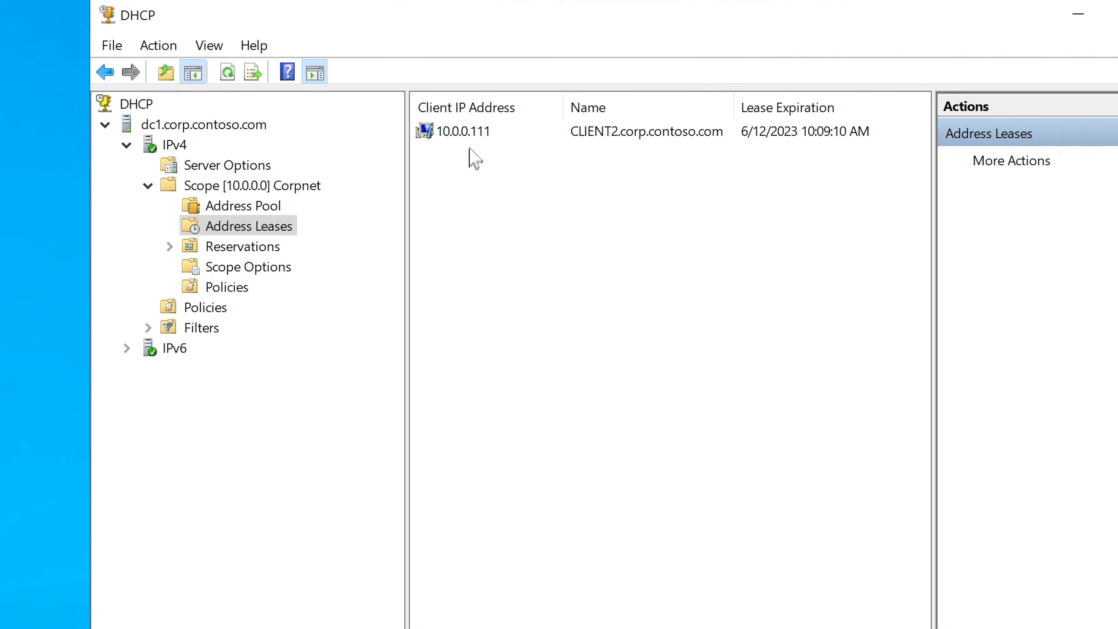
left_click(493, 141)
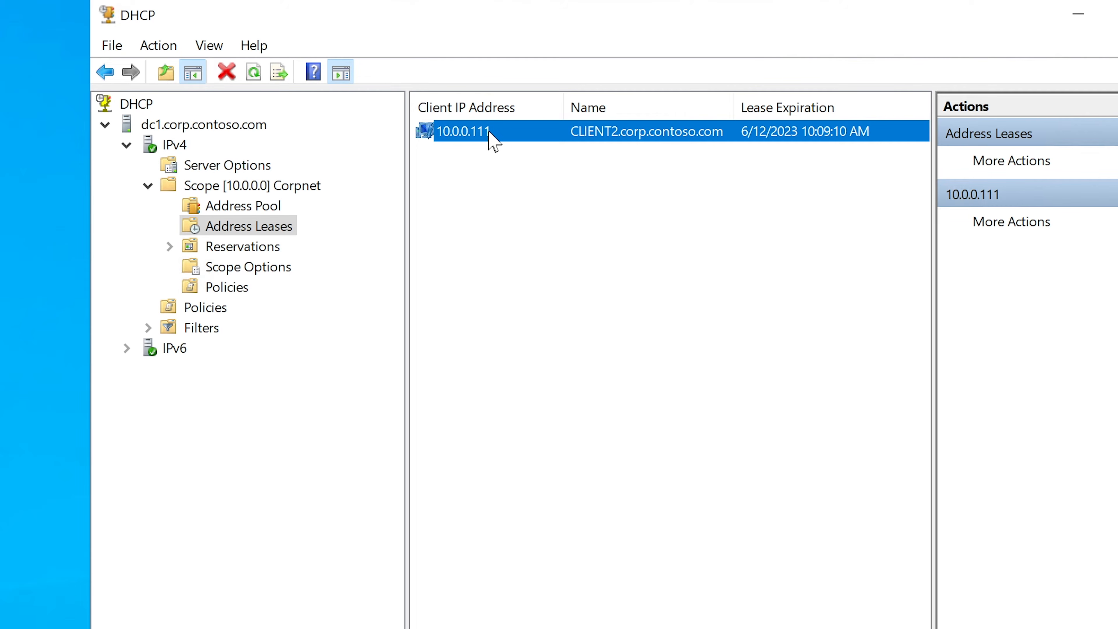
left_click(484, 151)
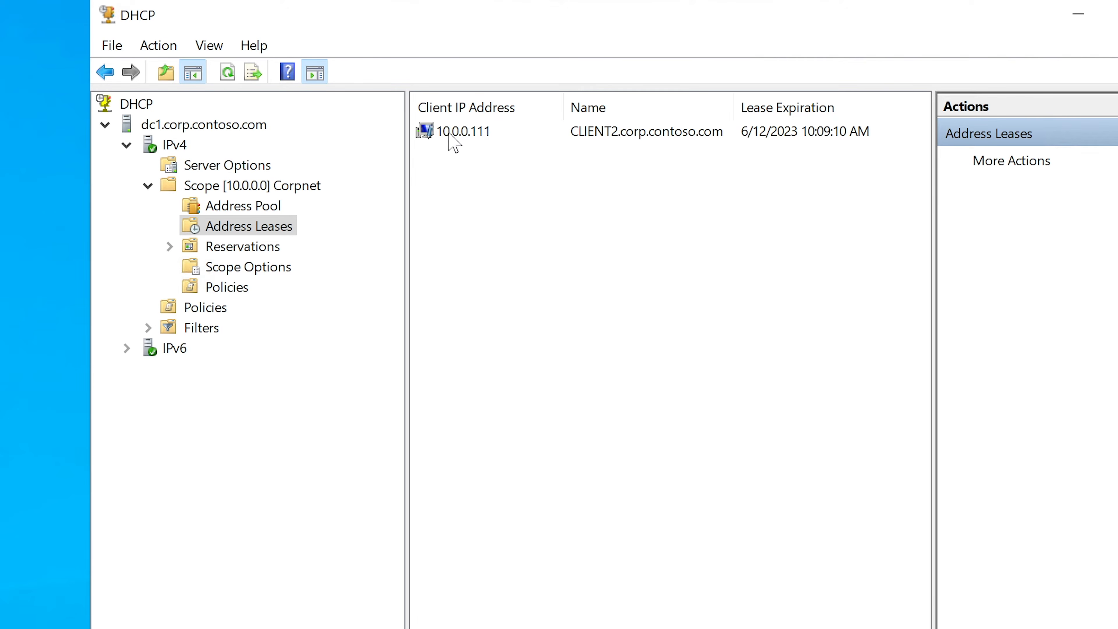
left_click(625, 133)
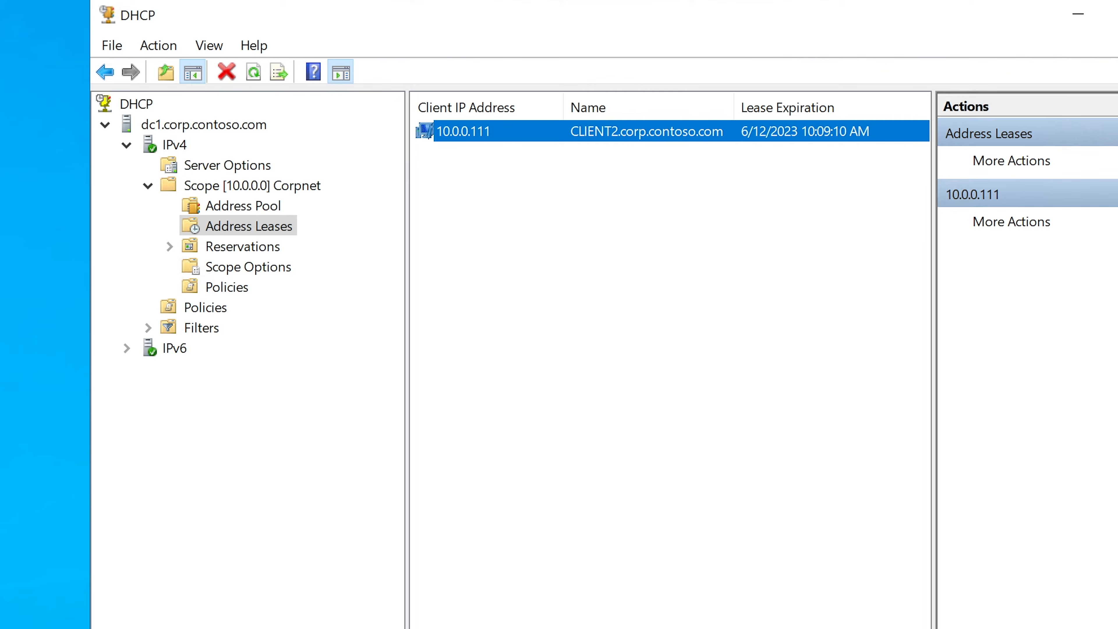
left_click(577, 291)
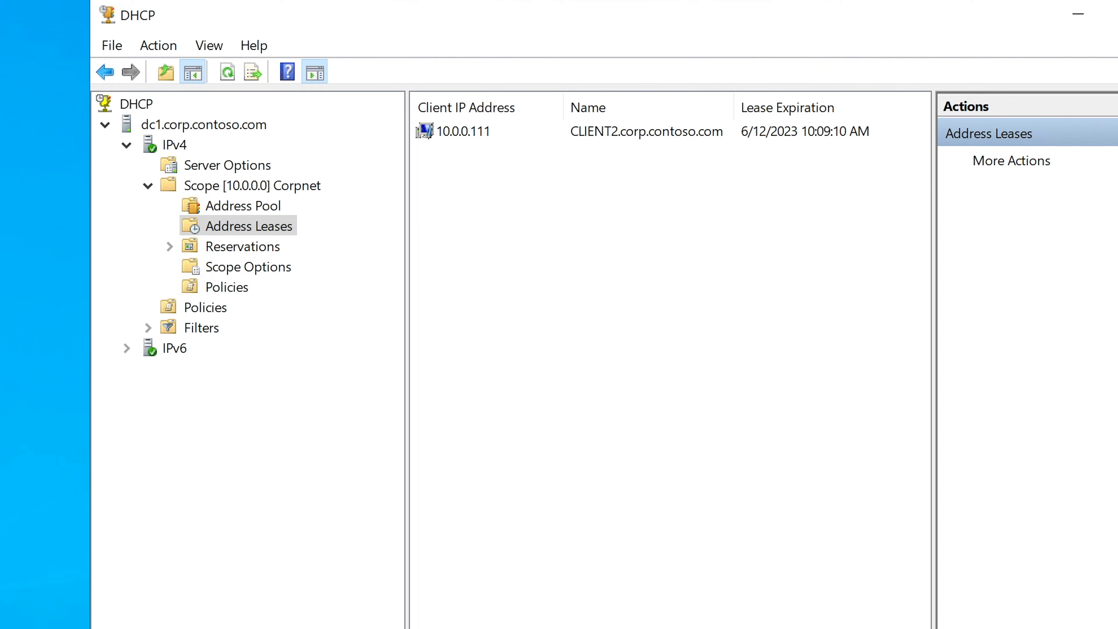
scroll(670, 361, "right", 2)
scroll(671, 360, "right", 8)
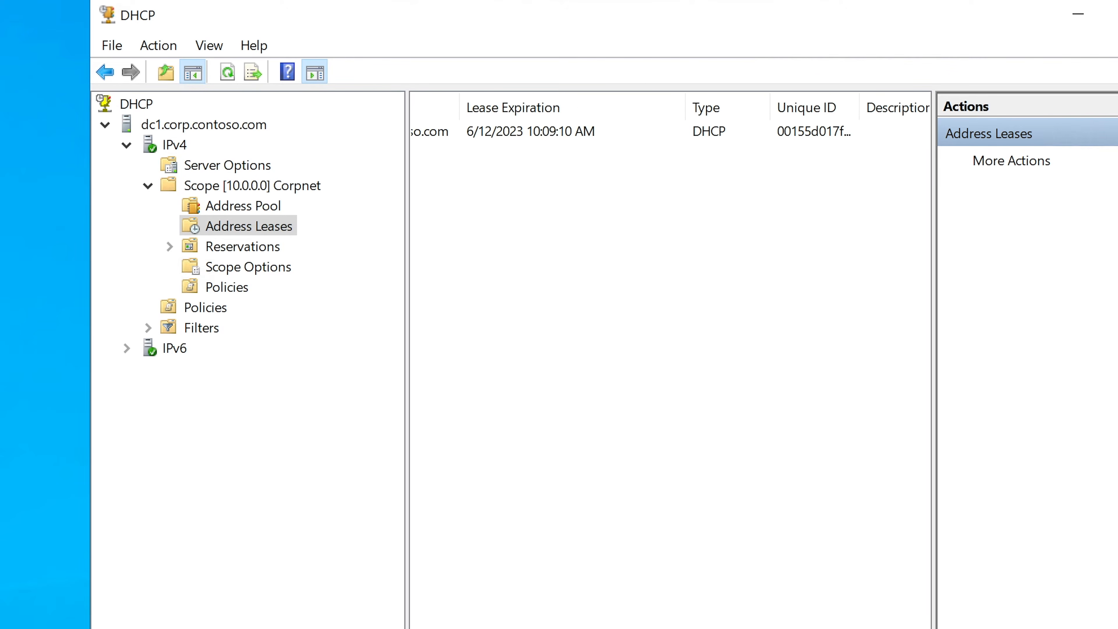
left_click_drag(734, 113, 781, 113)
left_click(717, 140)
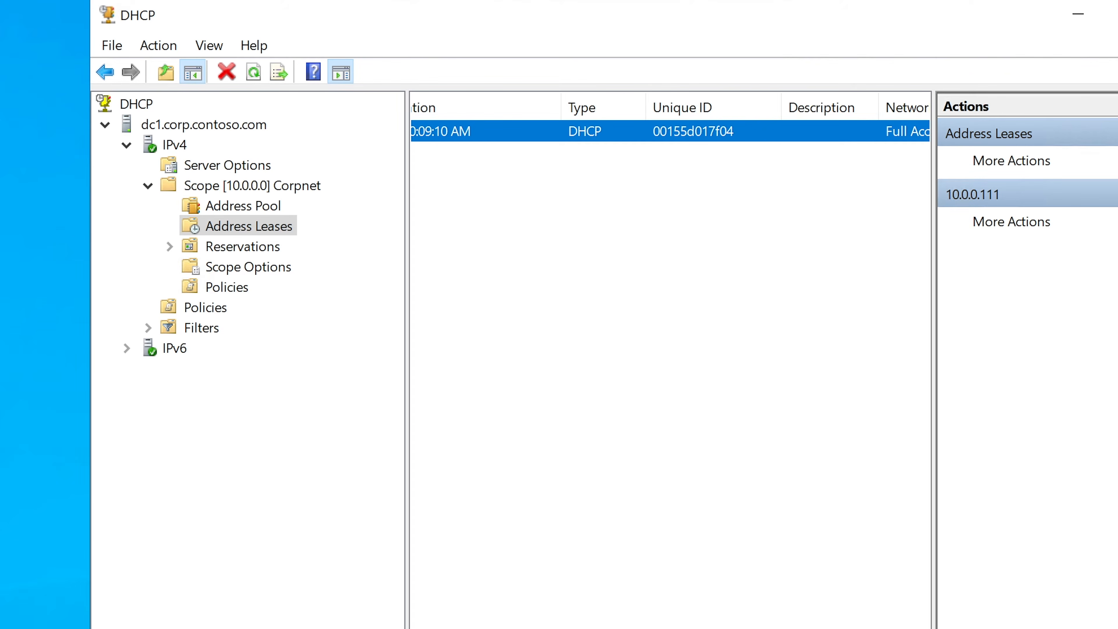
Bring up the sticky note with the printer's MAC address beside the lease's Unique ID for comparison.
key("alt+Tab")
left_click_drag(929, 211, 766, 210)
left_click(750, 198)
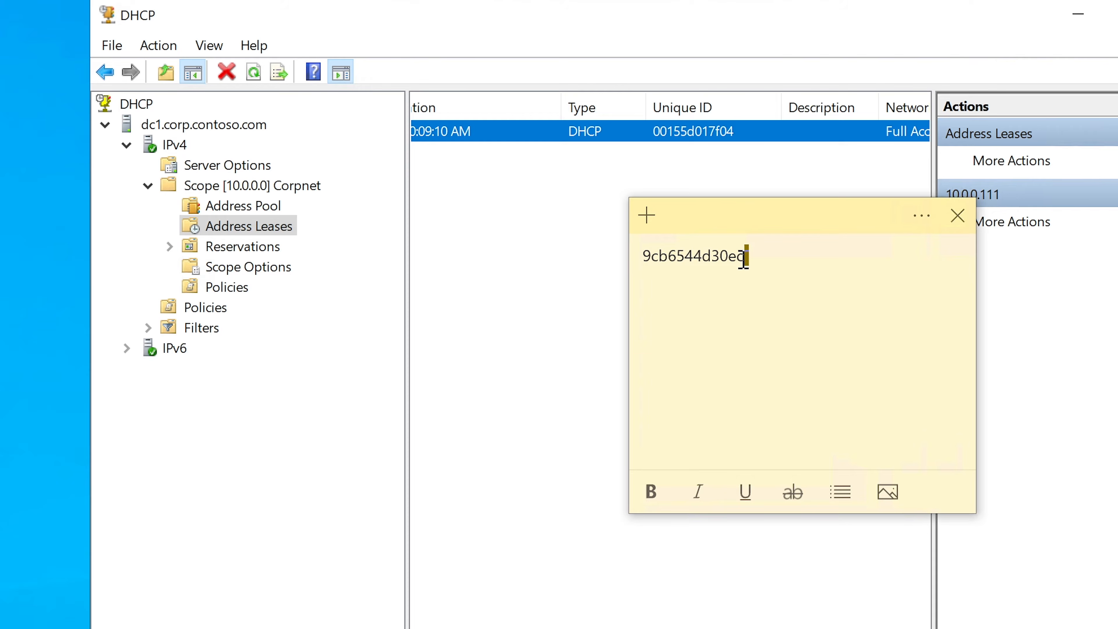
left_click_drag(747, 256, 624, 270)
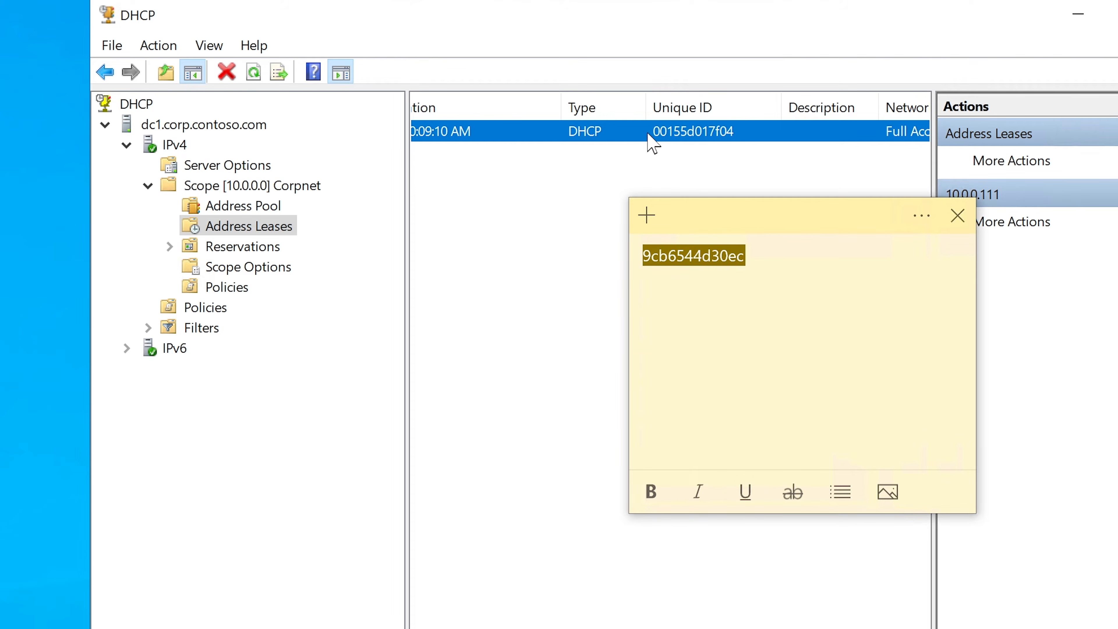
right_click(629, 132)
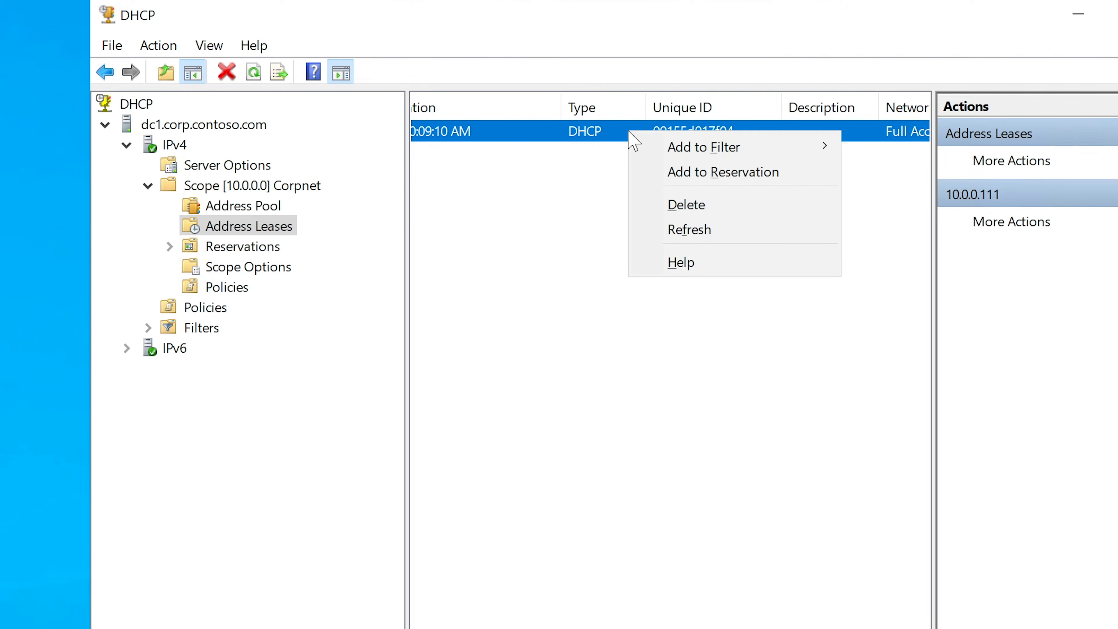
left_click(714, 179)
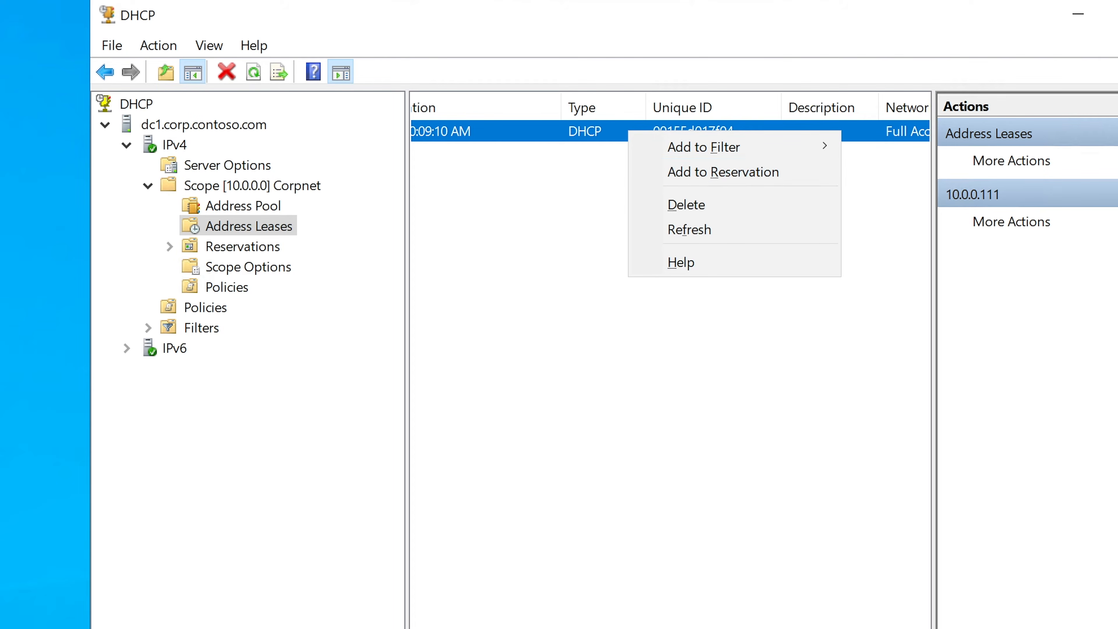
key("Escape")
scroll(670, 361, "left", 5)
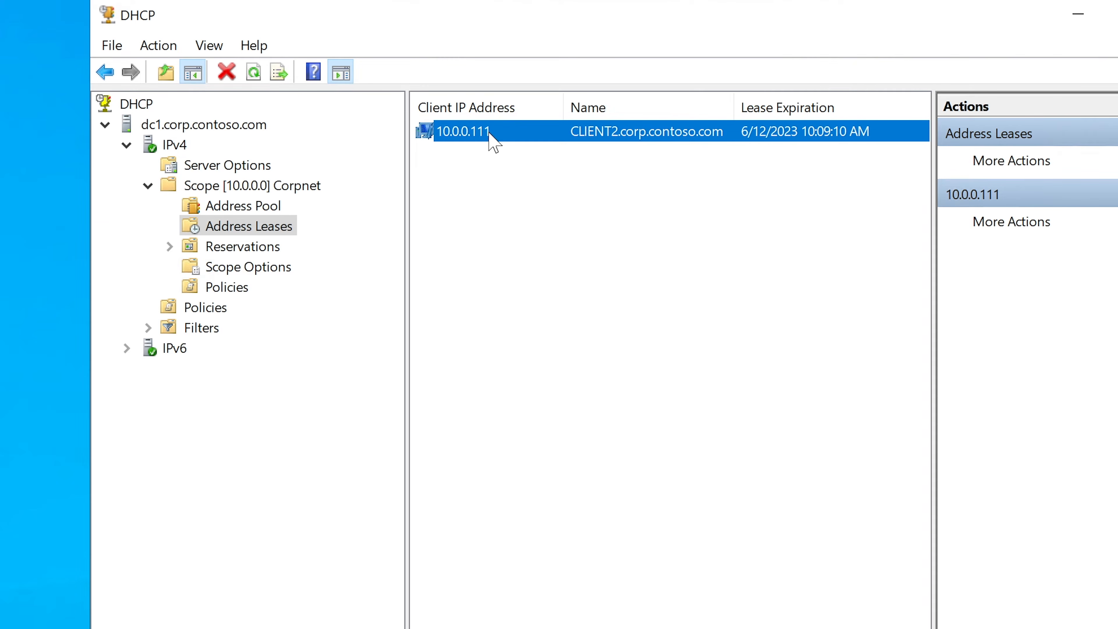
left_click(493, 166)
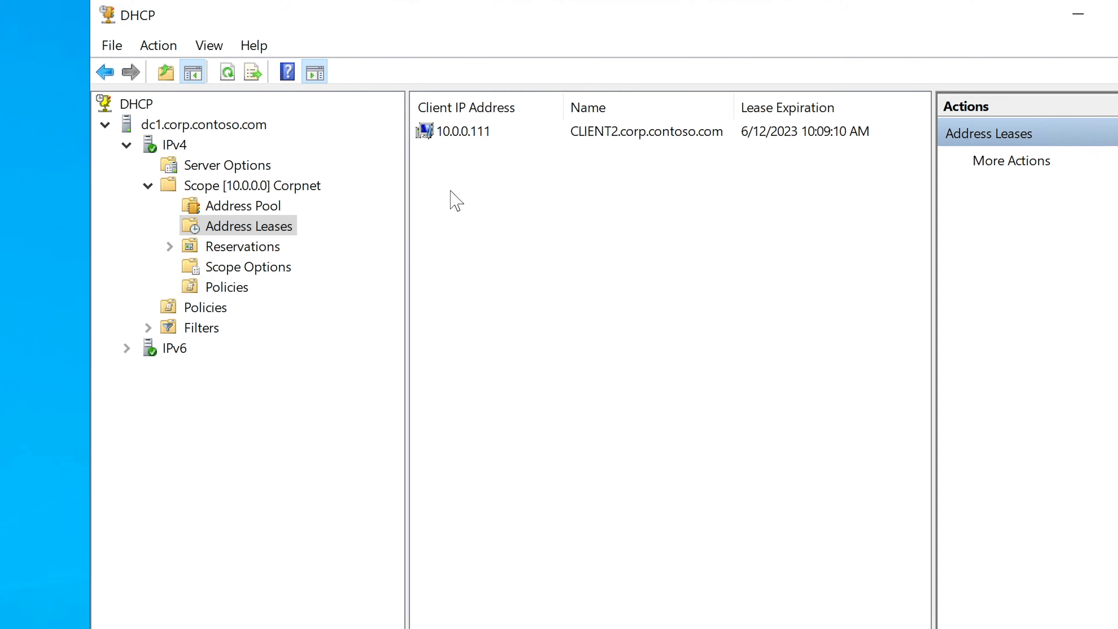
Start a new reservation under the Corpnet scope's Reservations and reposition its dialog over the console.
left_click(170, 247)
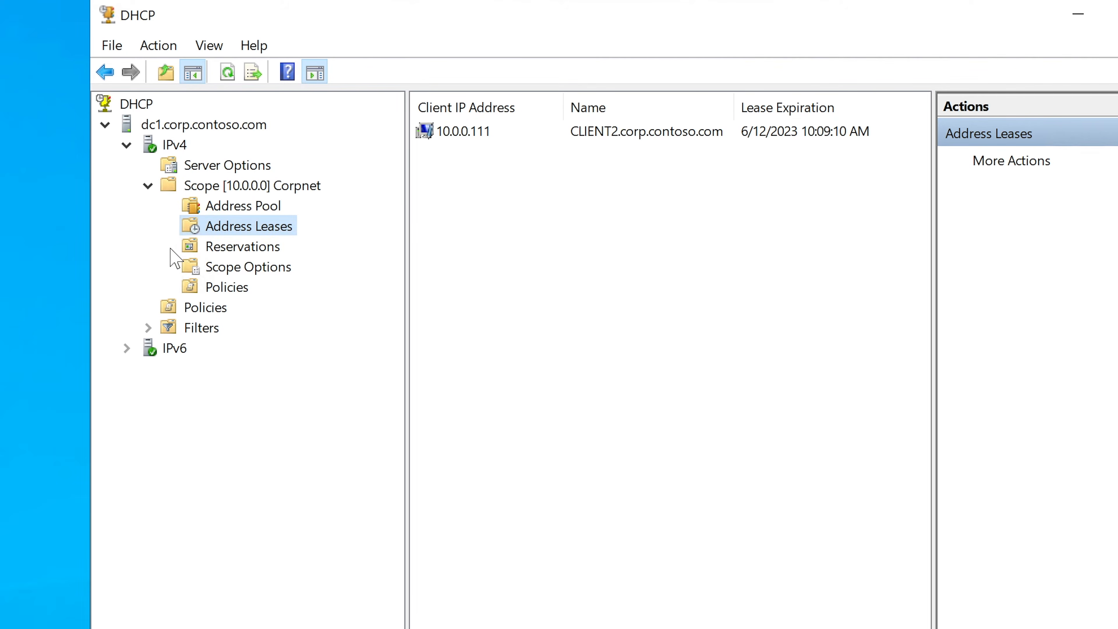
left_click(211, 245)
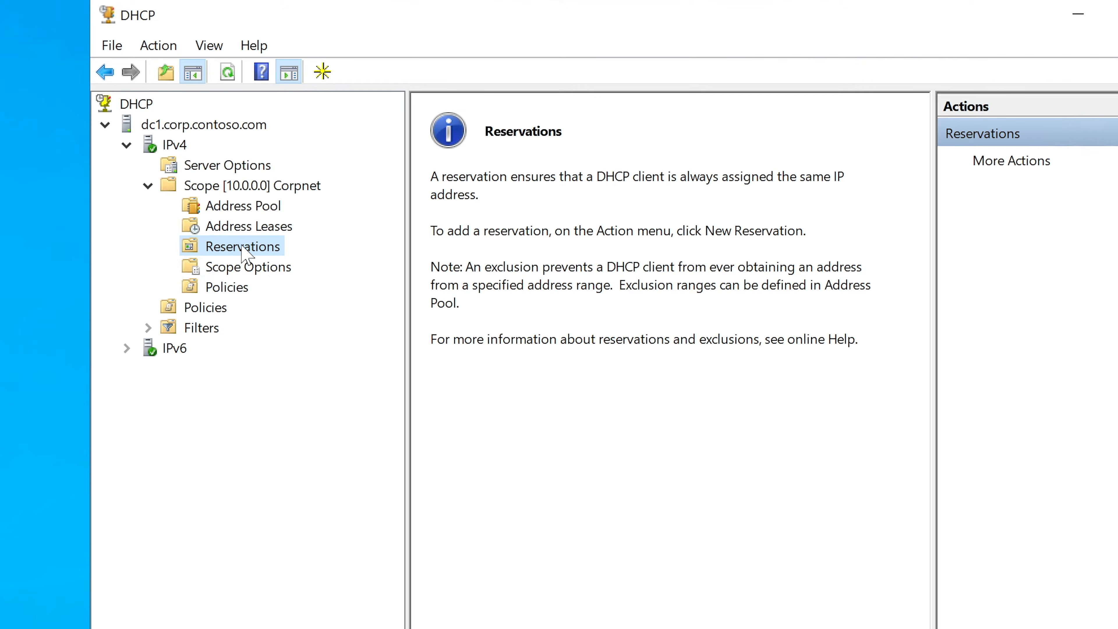
left_click(244, 232)
left_click(242, 247)
right_click(241, 253)
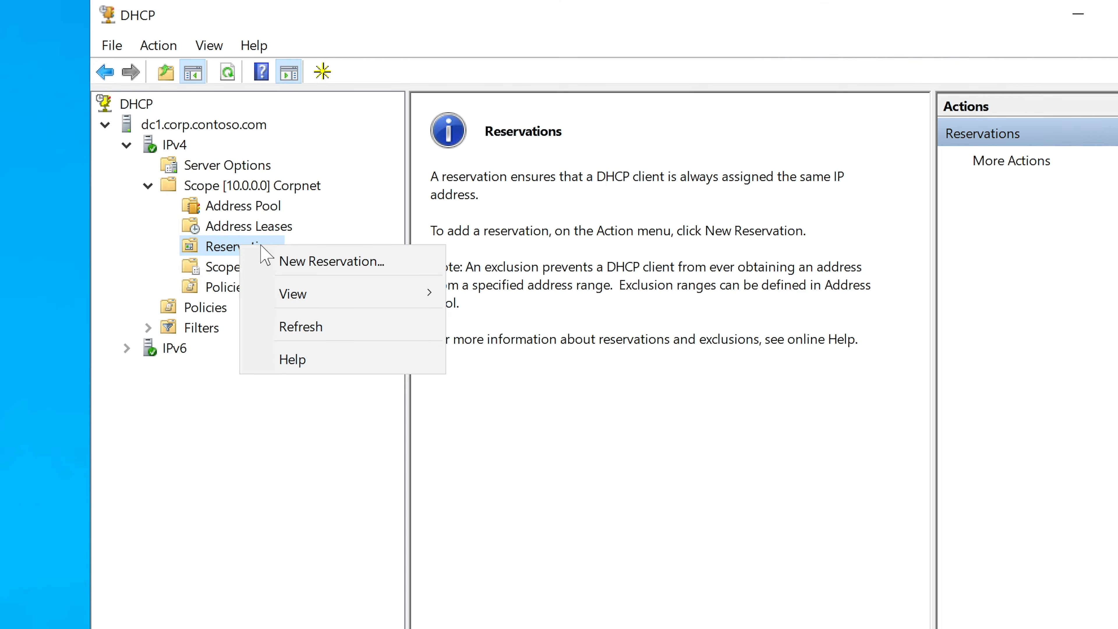
left_click(304, 261)
left_click_drag(389, 103, 605, 195)
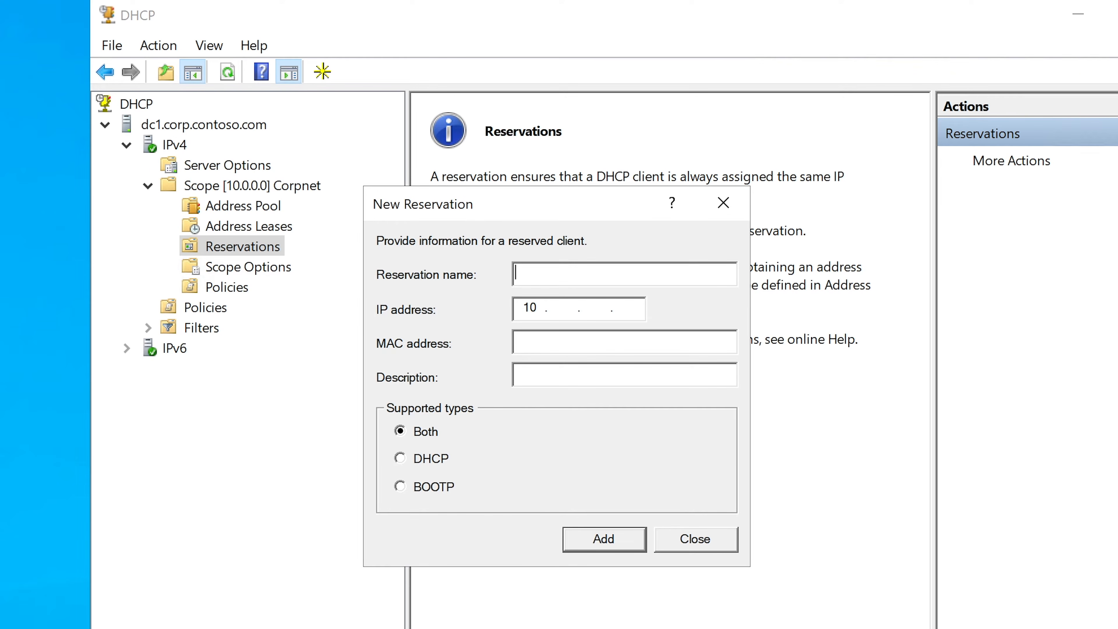
Look up the server's host name in the Command Prompt's ipconfig output and on the Windows About page.
left_click(546, 628)
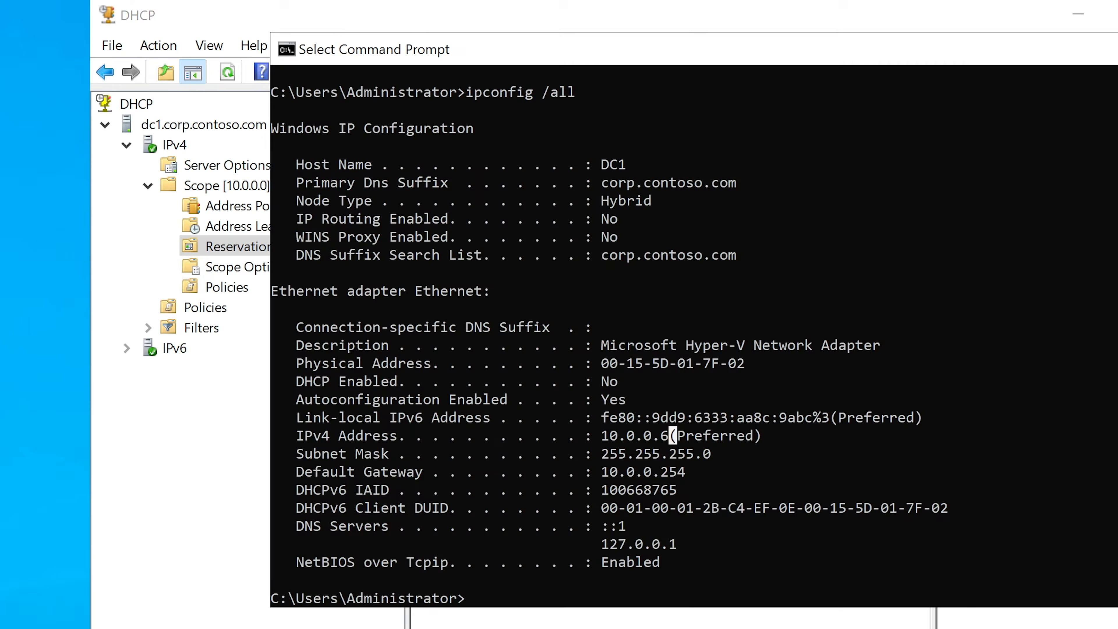
left_click_drag(788, 55, 648, 140)
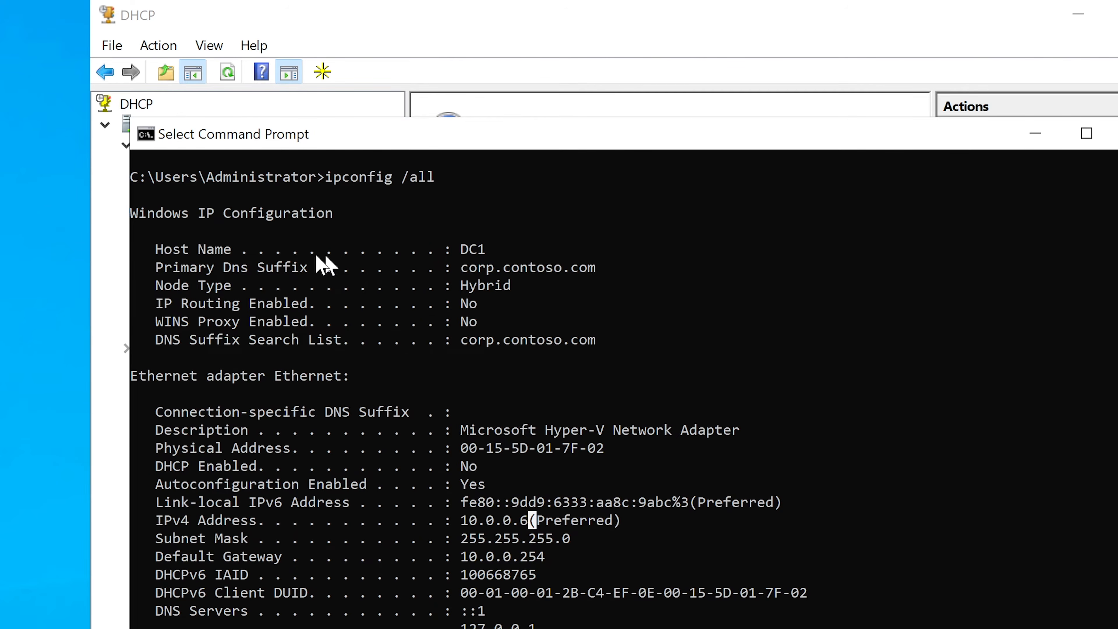
left_click_drag(157, 250, 484, 248)
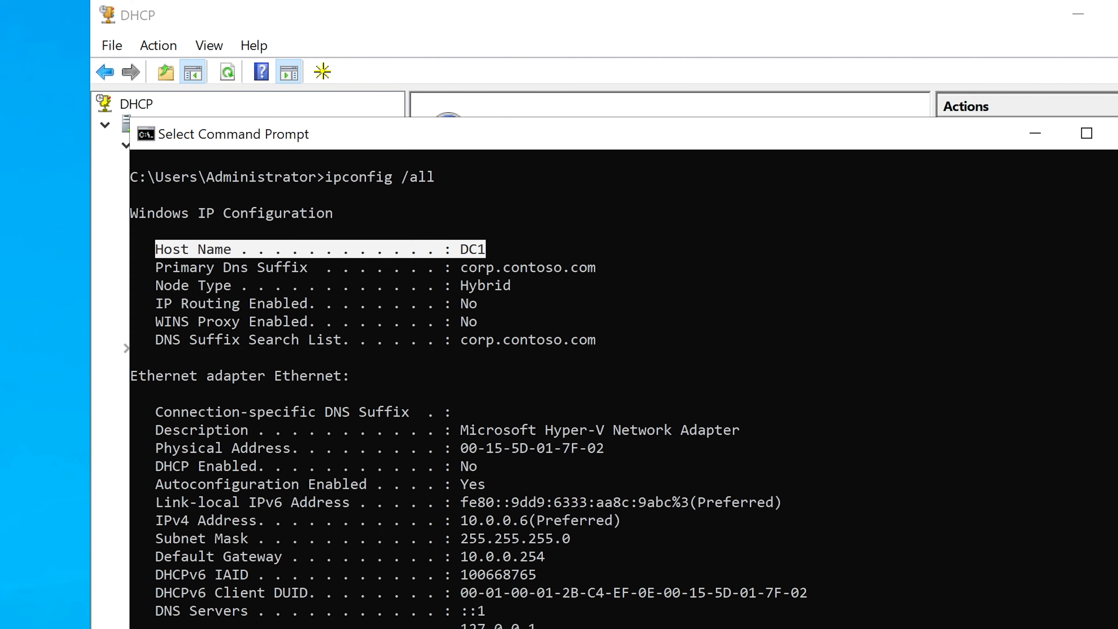
right_click(1, 628)
left_click(11, 298)
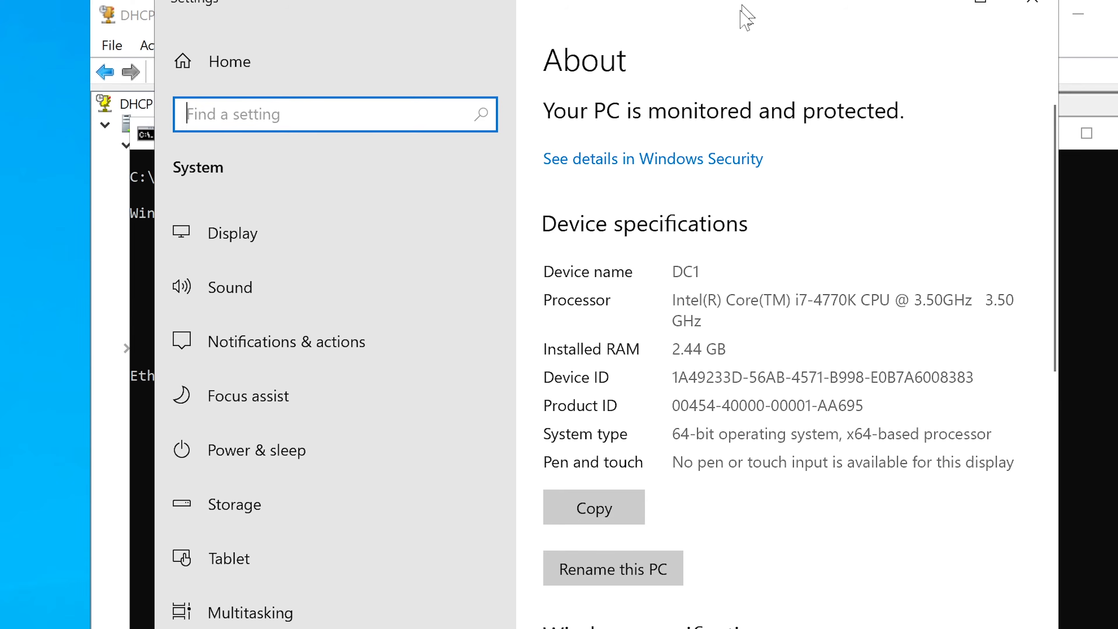
double_click(687, 270)
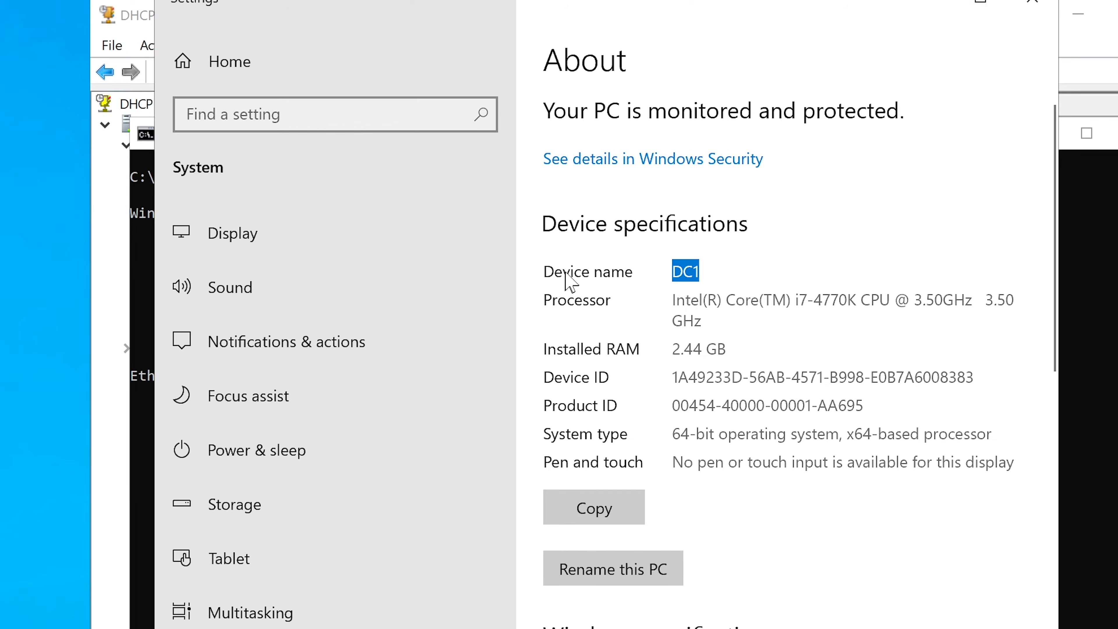
left_click(908, 6)
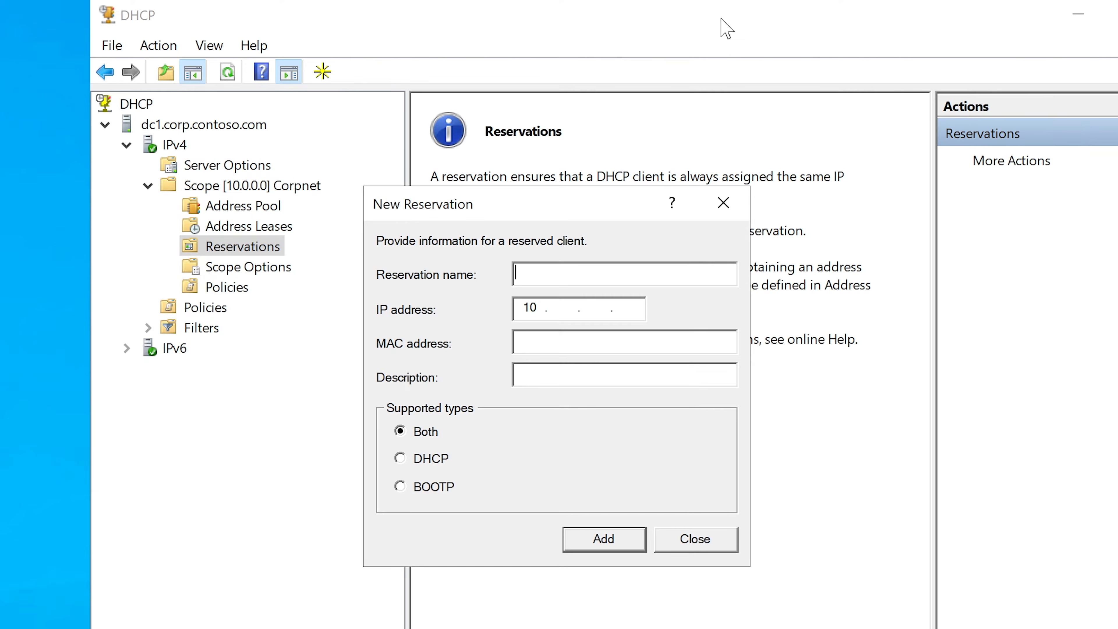
Reposition the New Reservation dialog and name the reservation printer1athr.
left_click(726, 29)
left_click_drag(604, 194, 637, 249)
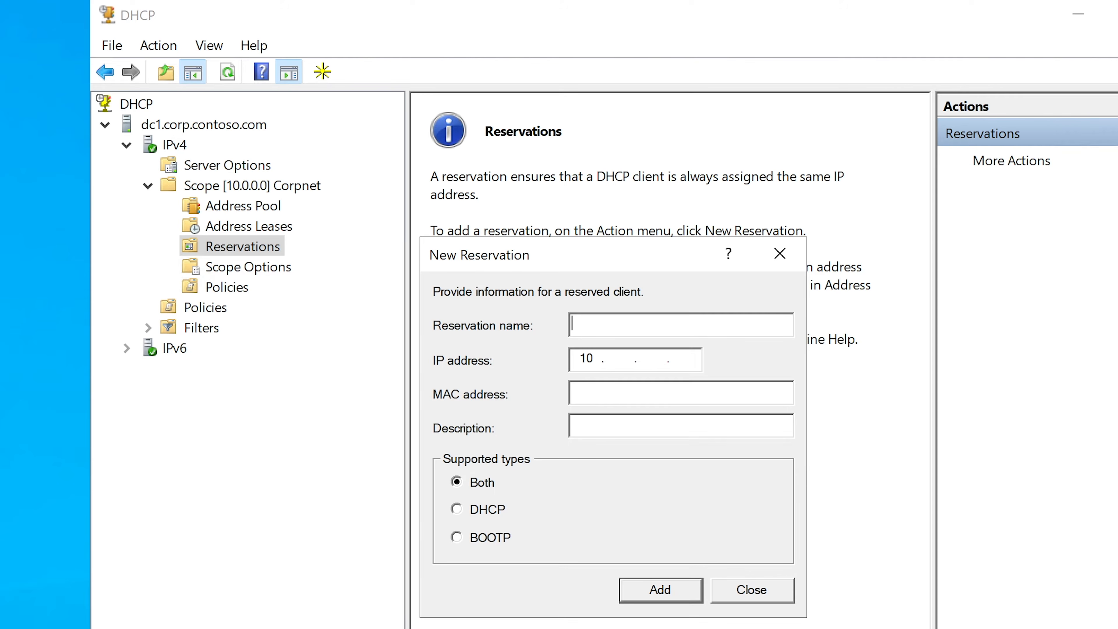
type("printer1athr")
left_click_drag(646, 323, 575, 323)
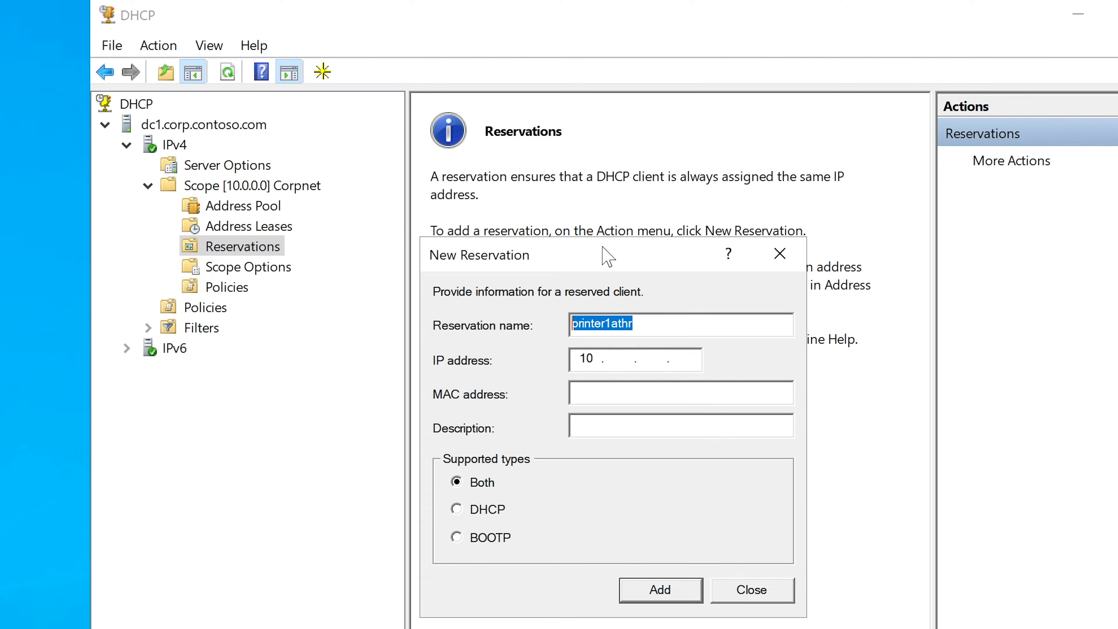
Set the reservation's IP address to 10.0.0.112.
left_click_drag(610, 251, 617, 246)
left_click(619, 355)
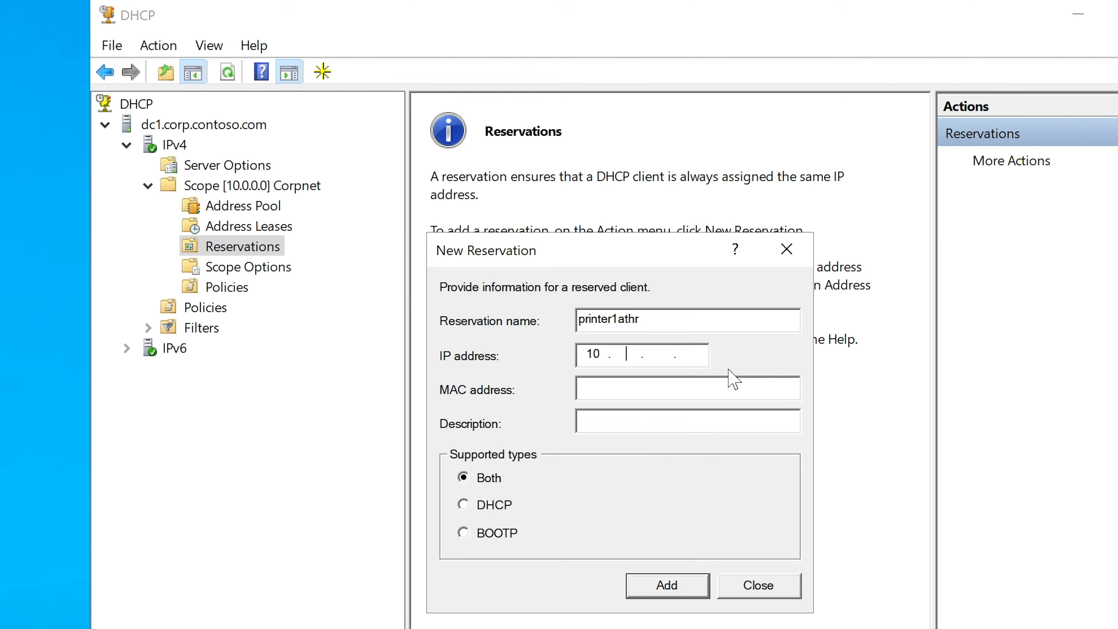
type("0.0.112")
Copy the MAC address 9cb6544d30ec from the sticky note into the reservation's MAC address, and check it with the IP address.
key("alt+Tab")
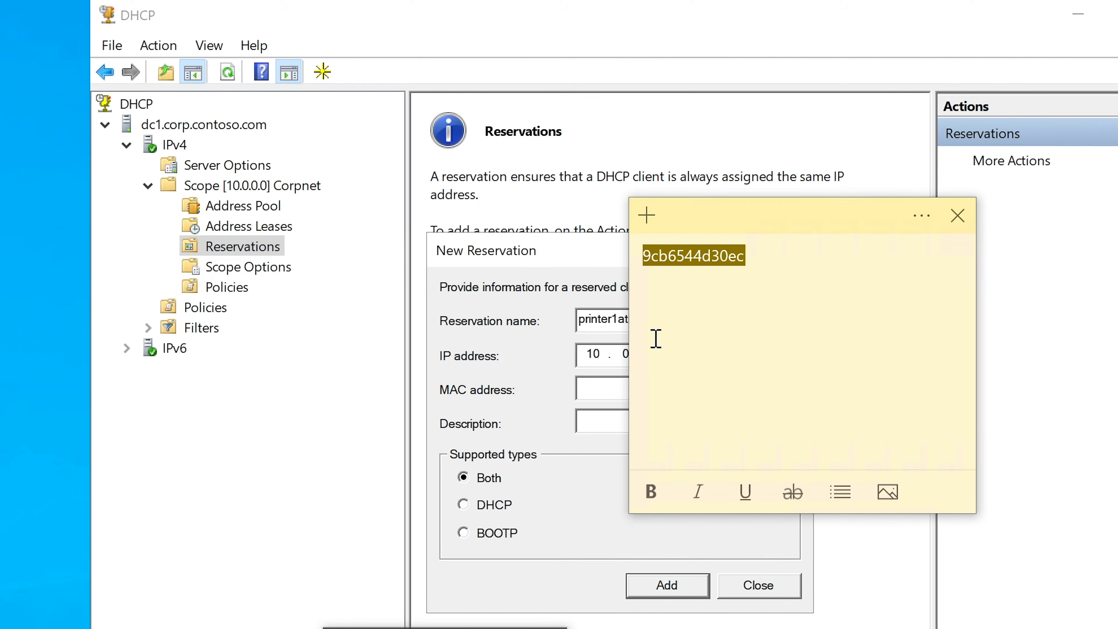
right_click(694, 261)
left_click(752, 293)
left_click(607, 387)
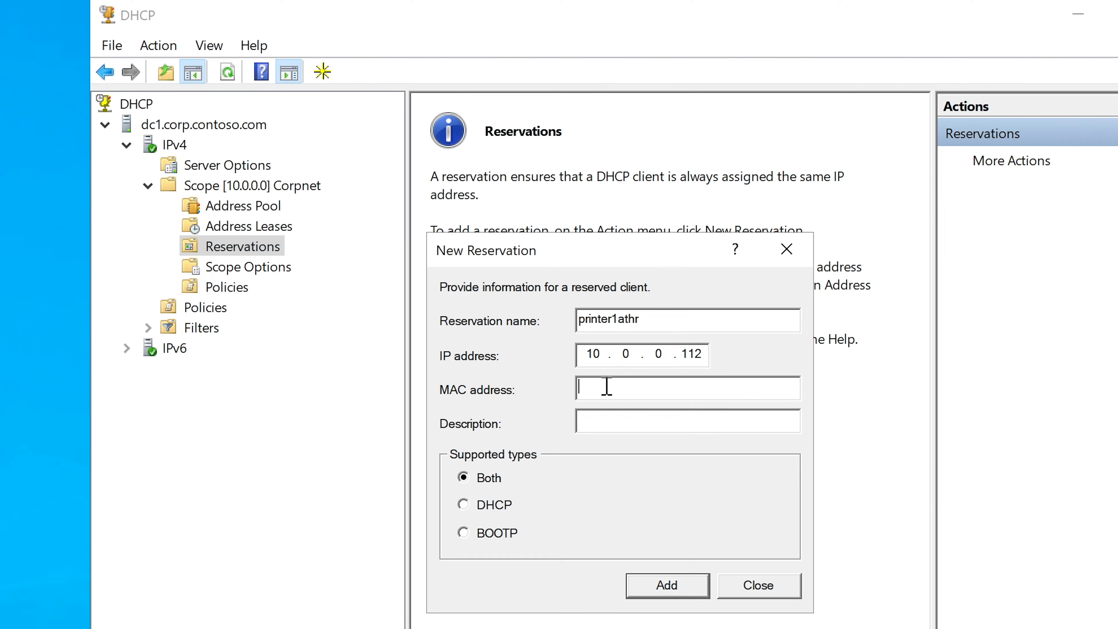
double_click(580, 353)
left_click(708, 351)
left_click(676, 381)
type("9cb6544d30ec")
left_click_drag(705, 352, 681, 352)
left_click_drag(672, 390, 462, 379)
Set the reservation's description to "HP Printer Located IN HR" and recheck the entered MAC address.
left_click(602, 421)
type("HP Printer Locatae")
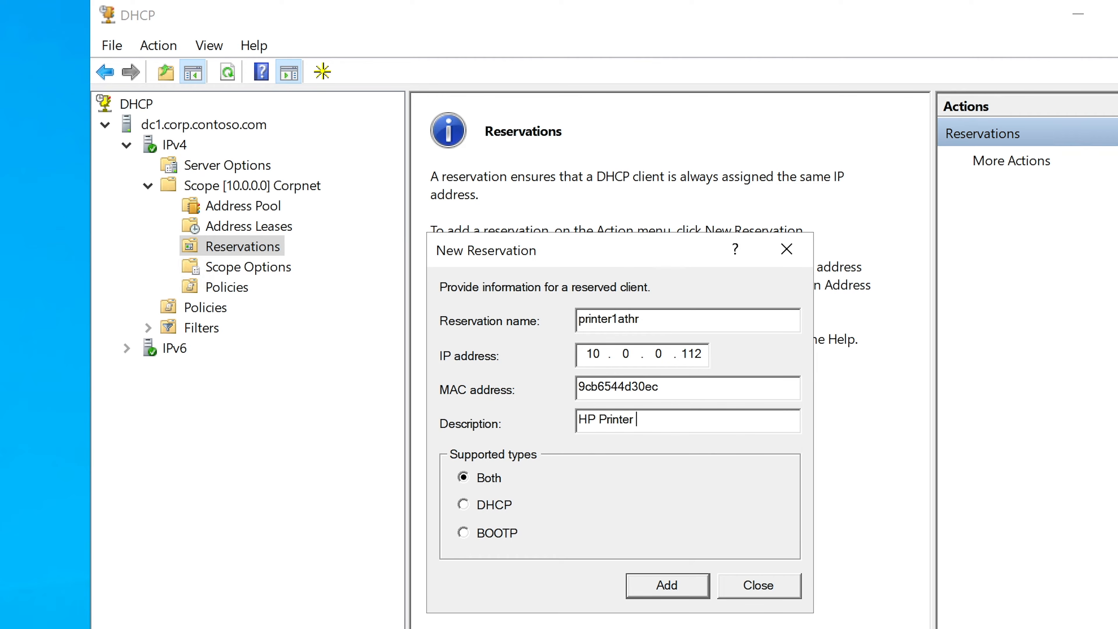
type("d")
key("BackSpace")
key("BackSpace")
type("ted IN HR")
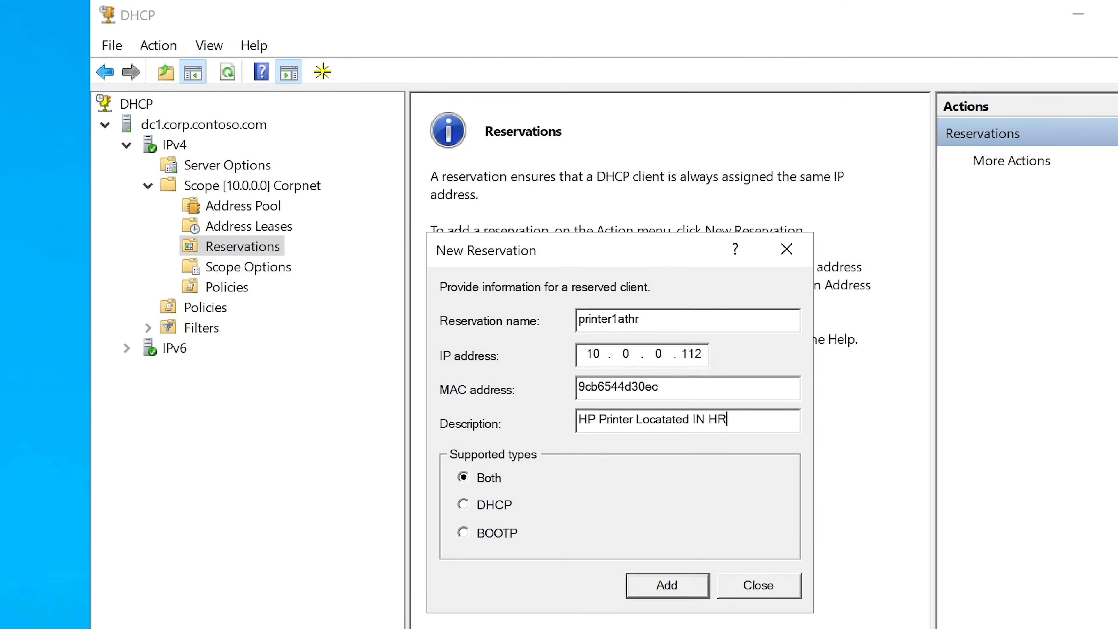
left_click(673, 419)
key("BackSpace")
key("BackSpace")
left_click(759, 413)
left_click(663, 589)
left_click_drag(687, 385, 563, 382)
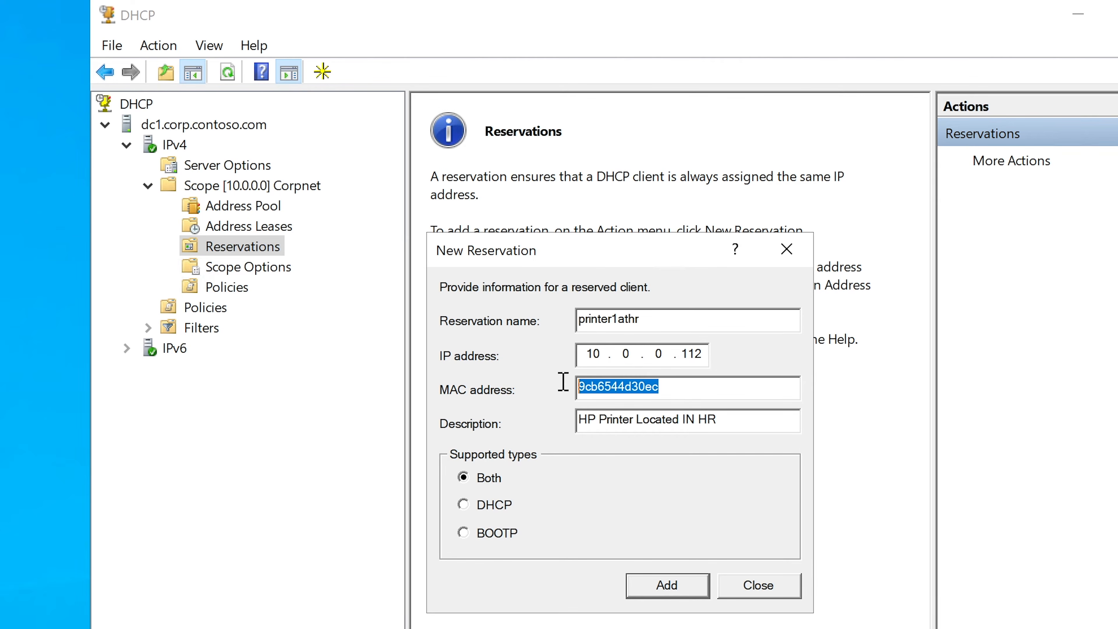
Recheck the IP and MAC addresses, add the printer1athr reservation, and close the New Reservation dialog.
left_click(705, 348)
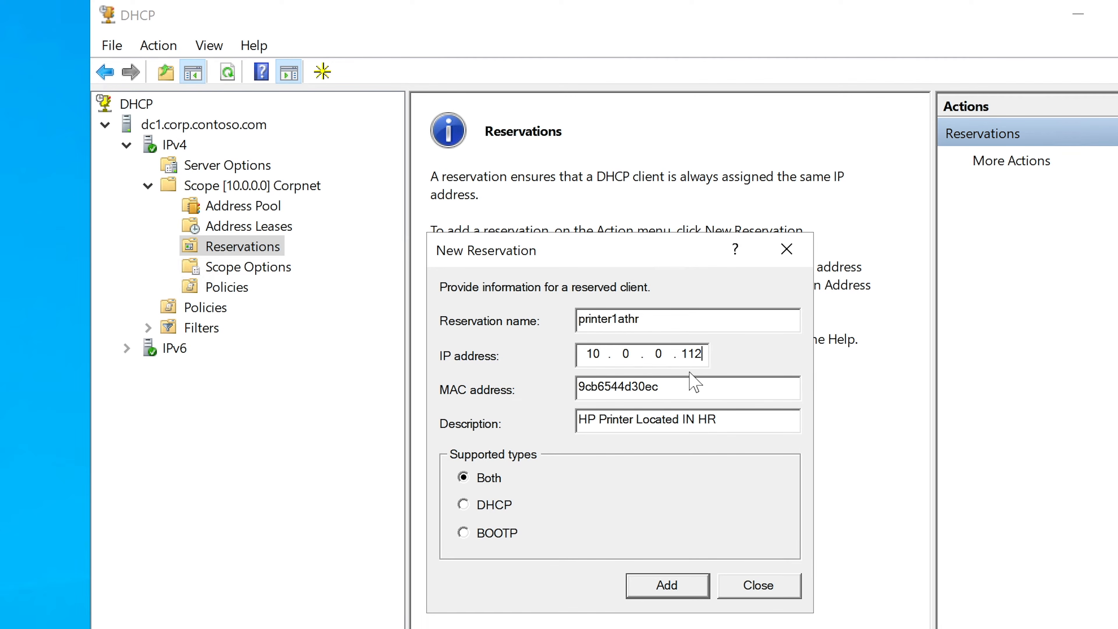
left_click_drag(661, 386, 535, 384)
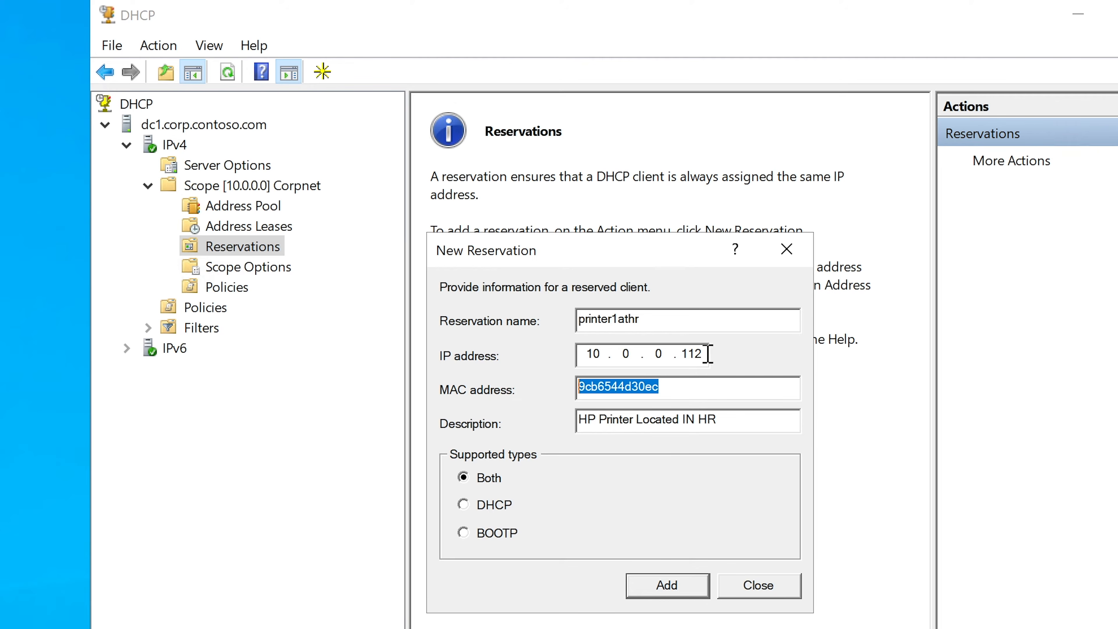
left_click_drag(708, 353, 551, 352)
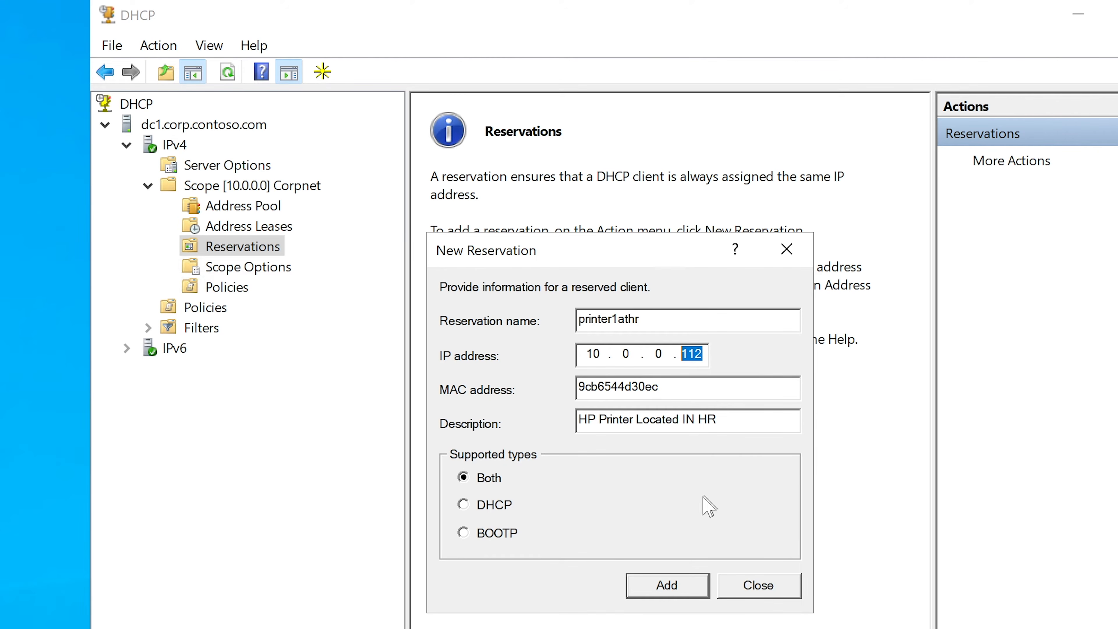
left_click(674, 586)
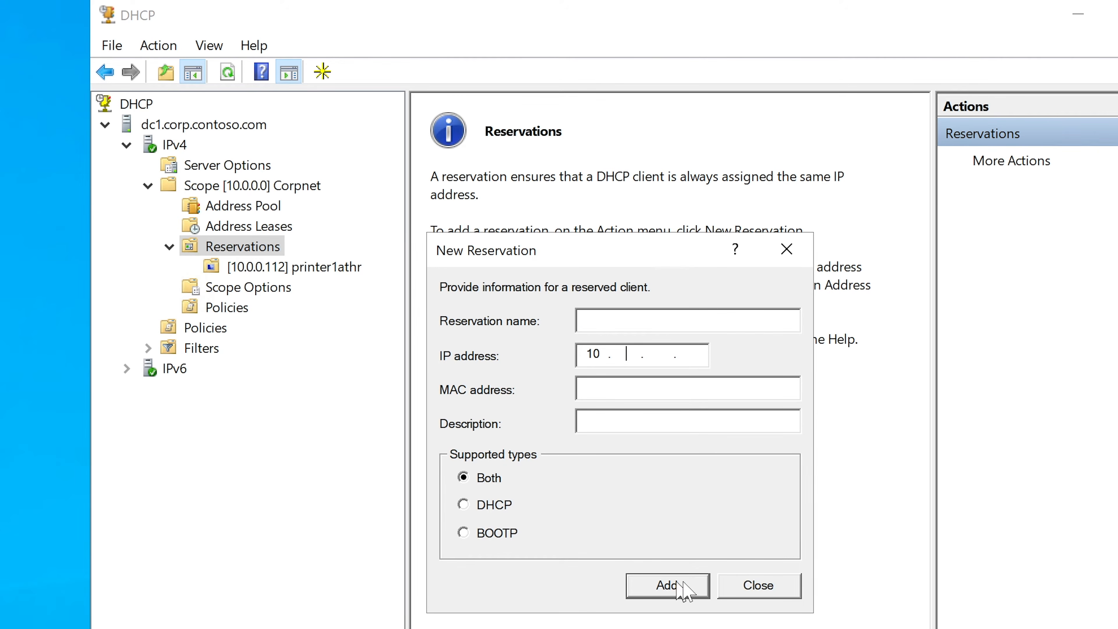
left_click(757, 586)
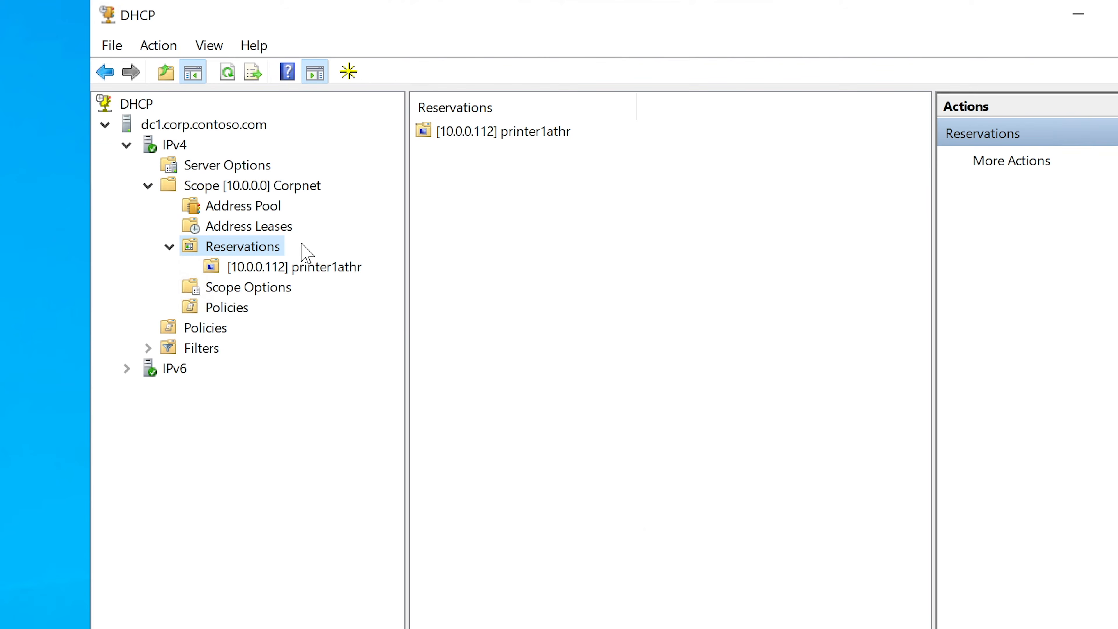
Review the printer1athr entry in the Corpnet scope's Address Leases, widening the Description column to read the full text.
left_click(262, 229)
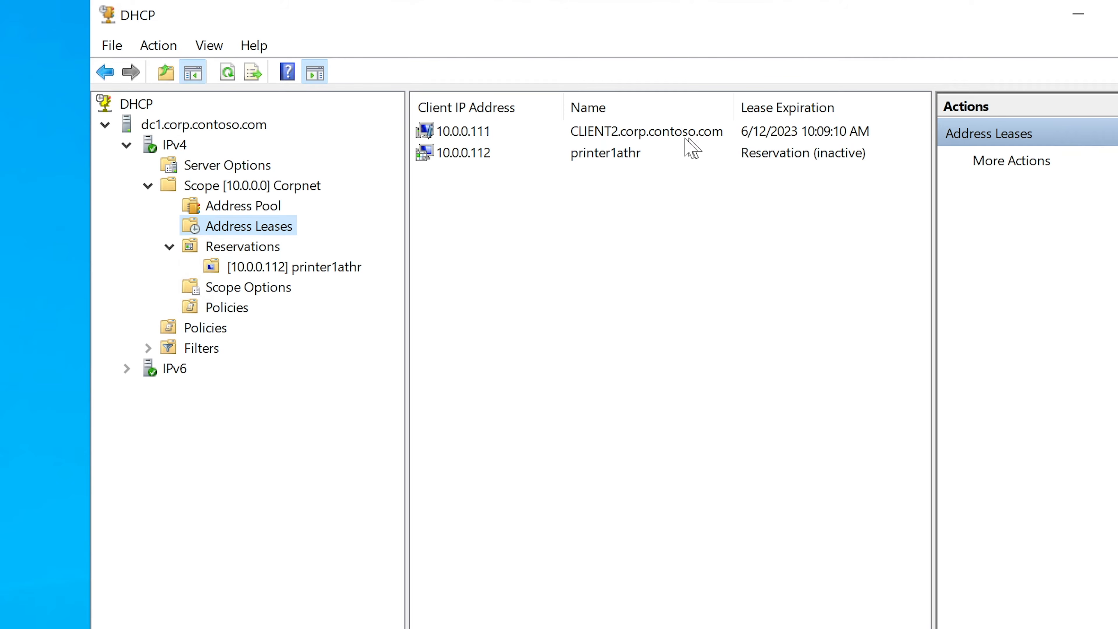
left_click(797, 162)
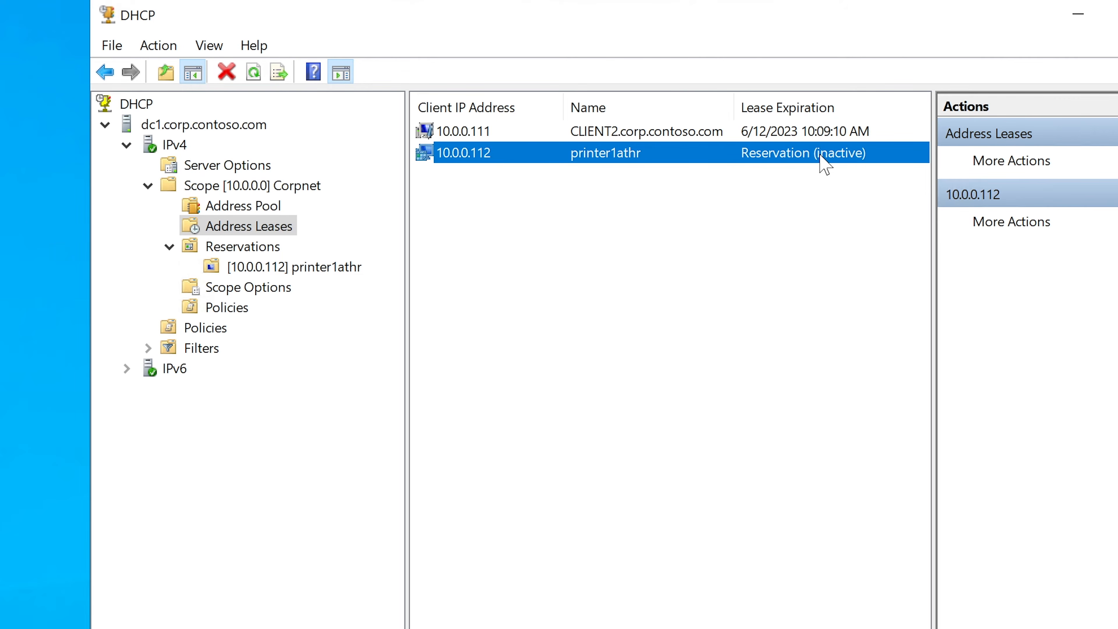
left_click_drag(542, 628, 680, 628)
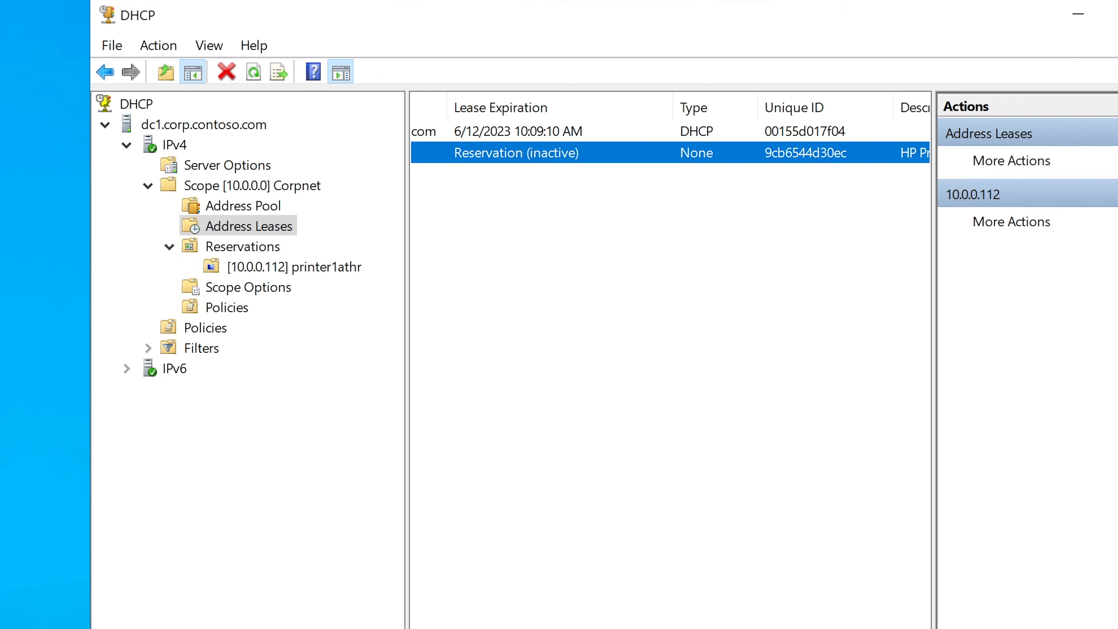
left_click_drag(681, 628, 771, 628)
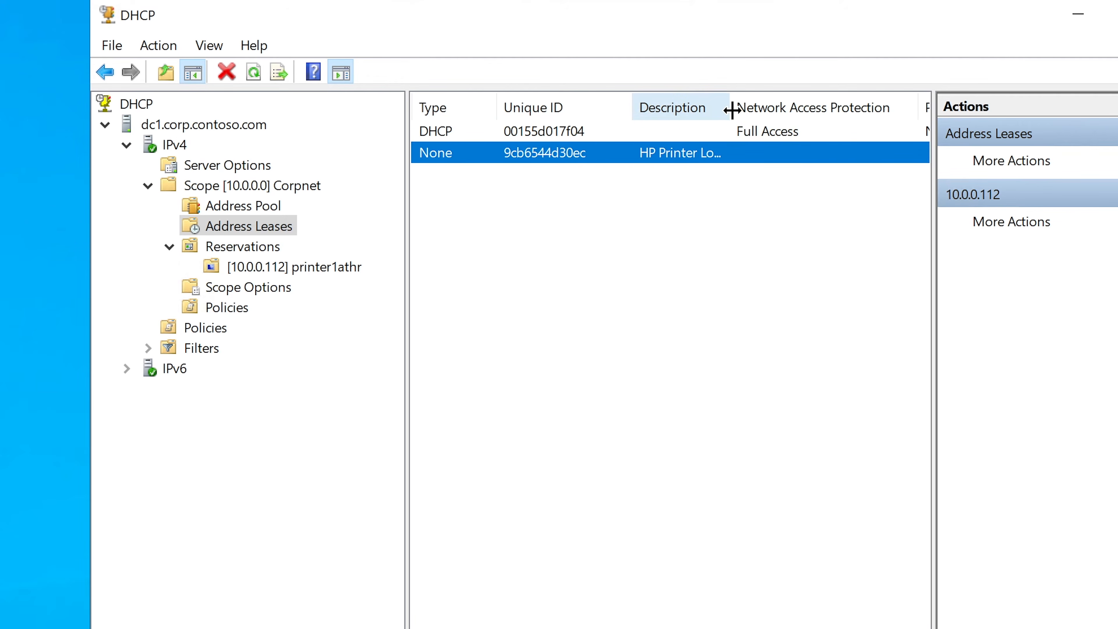
left_click_drag(733, 108, 801, 108)
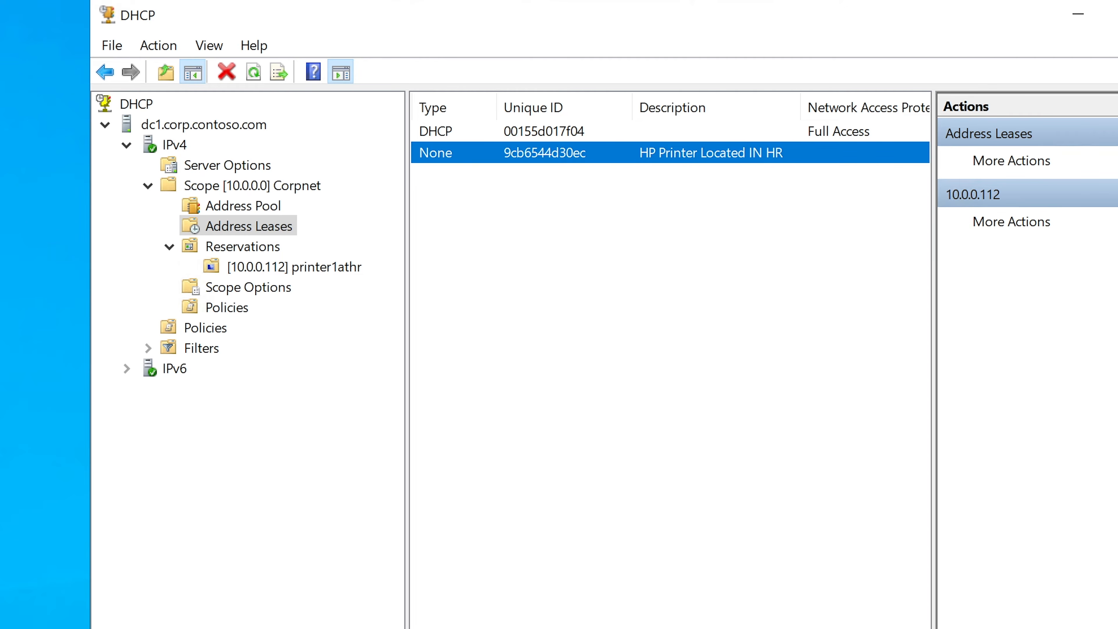
left_click_drag(748, 628, 574, 628)
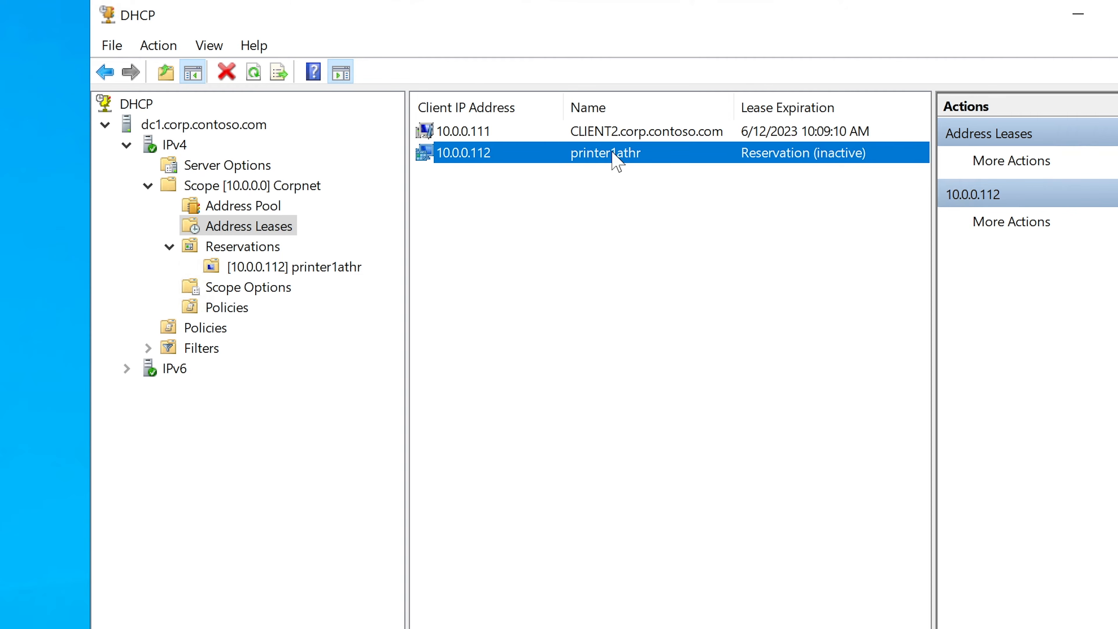
Append "-->>>10.0.0.112" after the MAC address in the sticky note and review the full line.
key("alt+Tab")
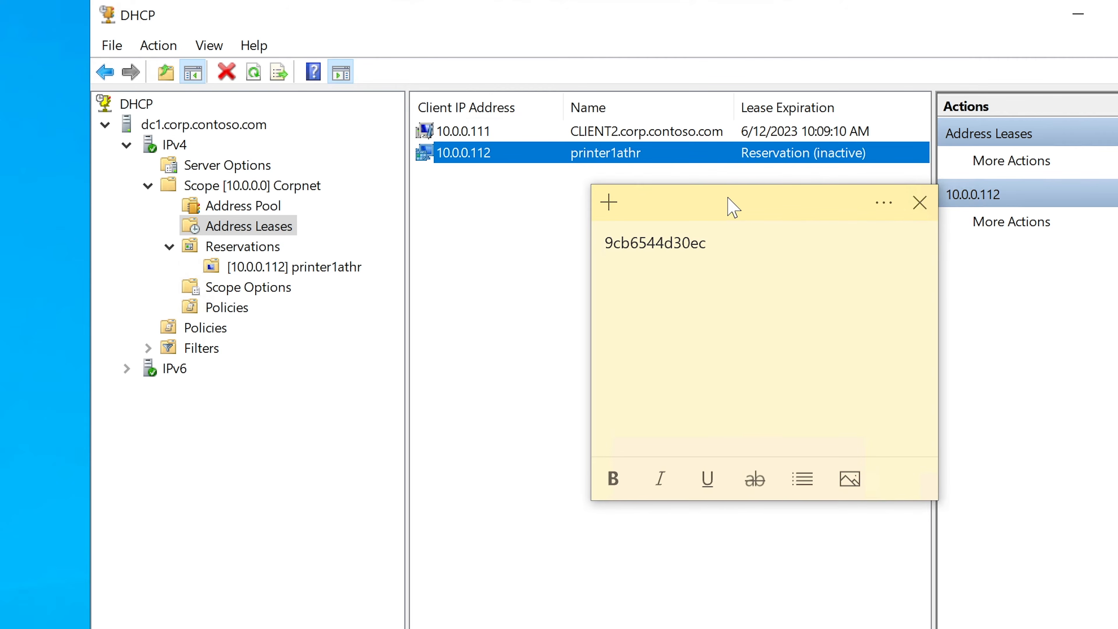
left_click_drag(728, 196, 556, 196)
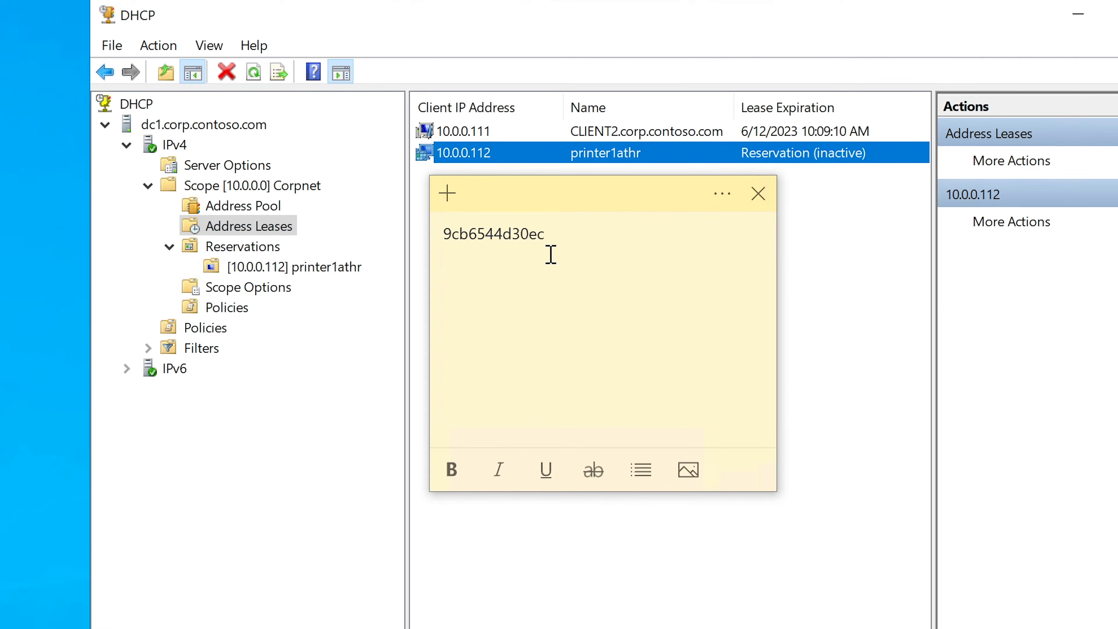
left_click(566, 237)
type("-->>>10.0.0.112")
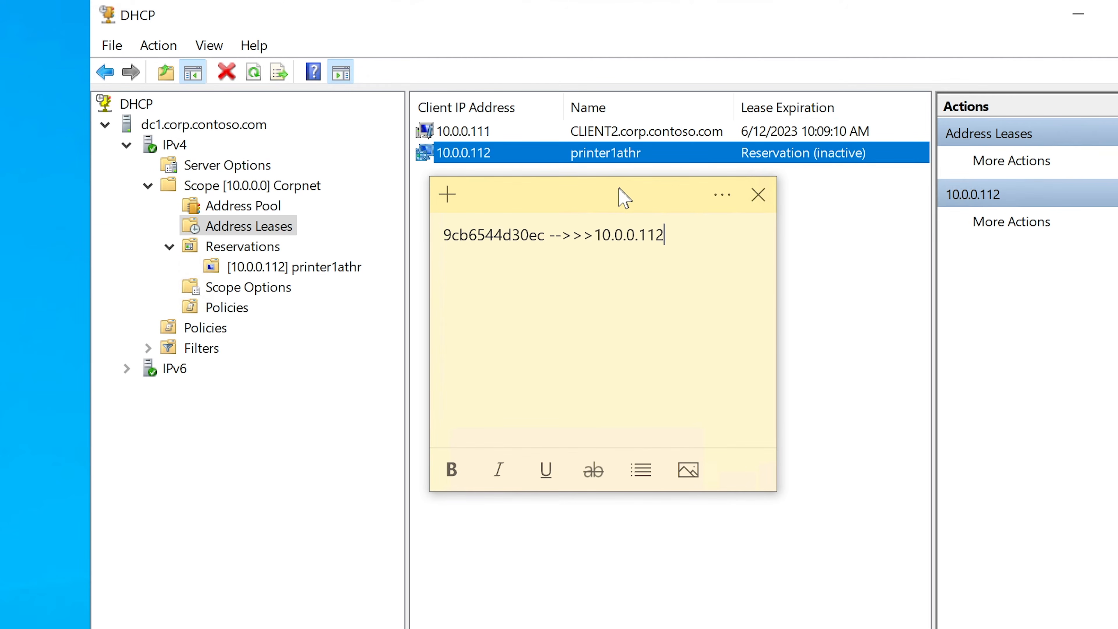
left_click_drag(619, 188, 688, 236)
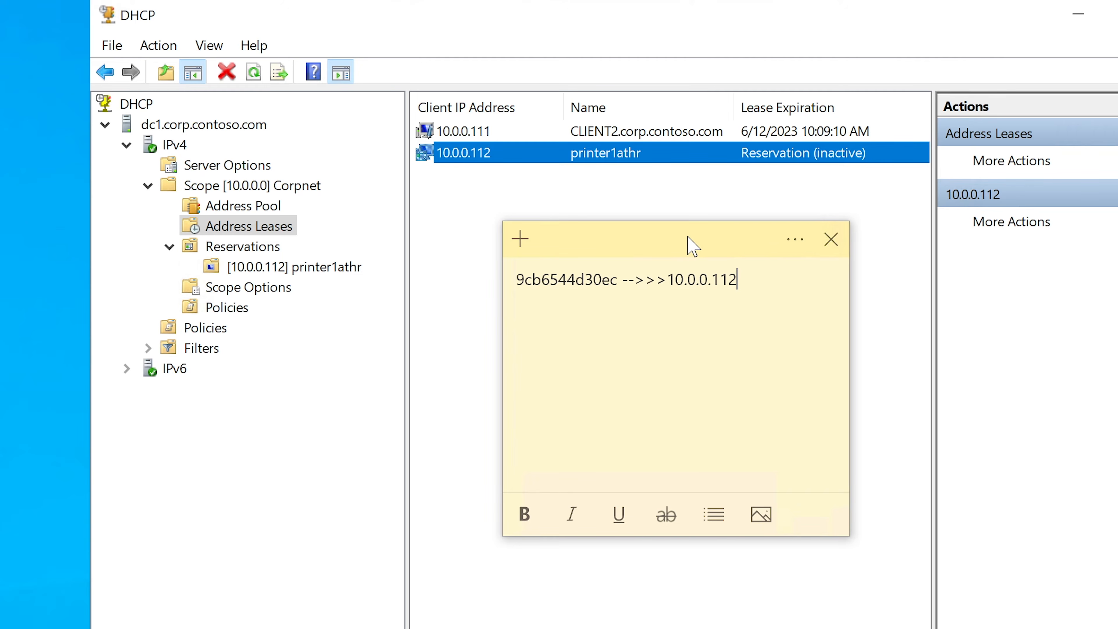
left_click_drag(516, 280, 775, 297)
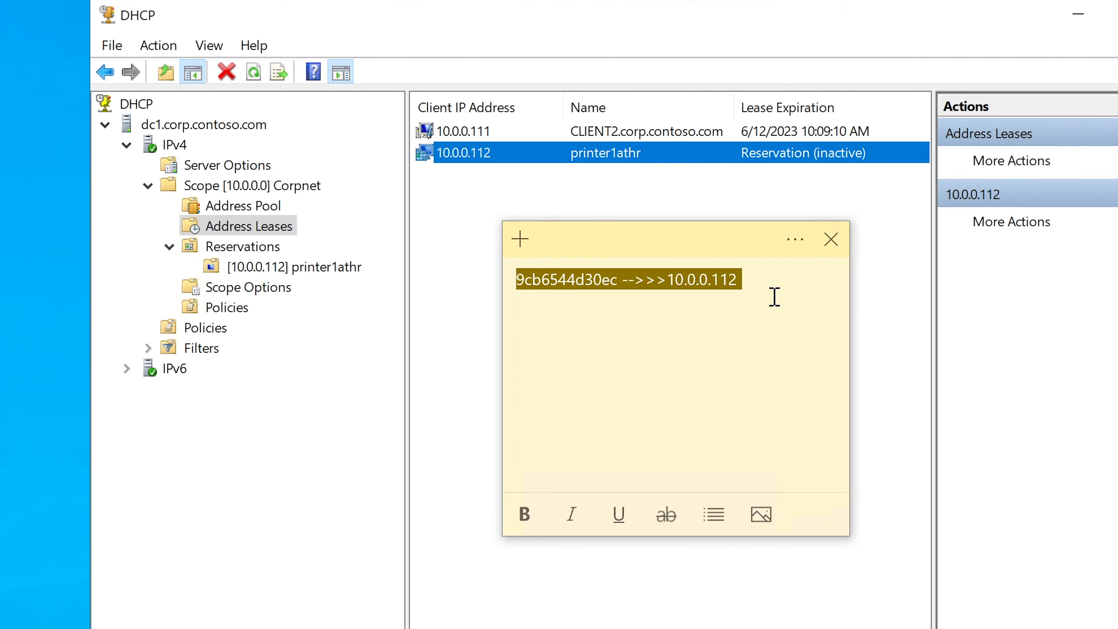
left_click(775, 296)
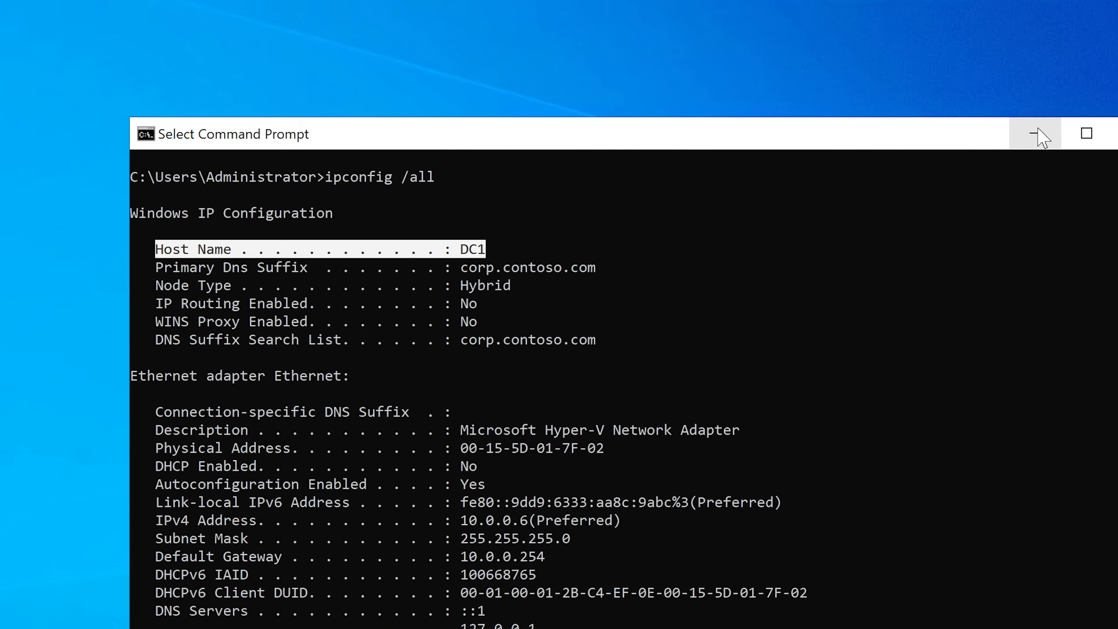
Minimize the Command Prompt, switch to DNS Manager from the Windows Administrative Tools, and reposition its window.
left_click(1039, 128)
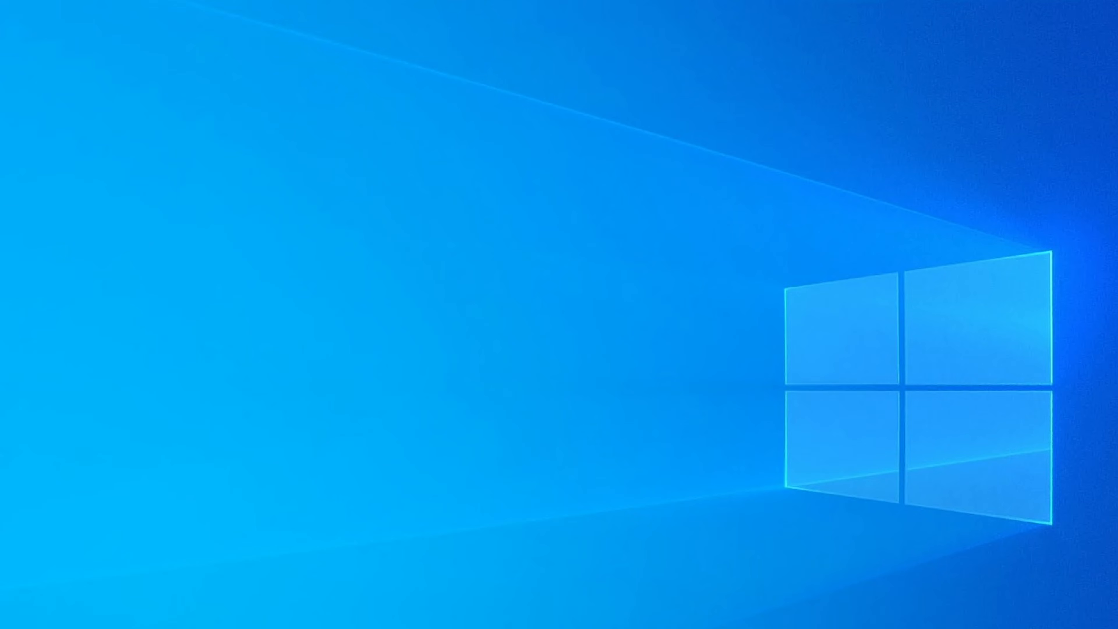
key("super")
left_click(99, 396)
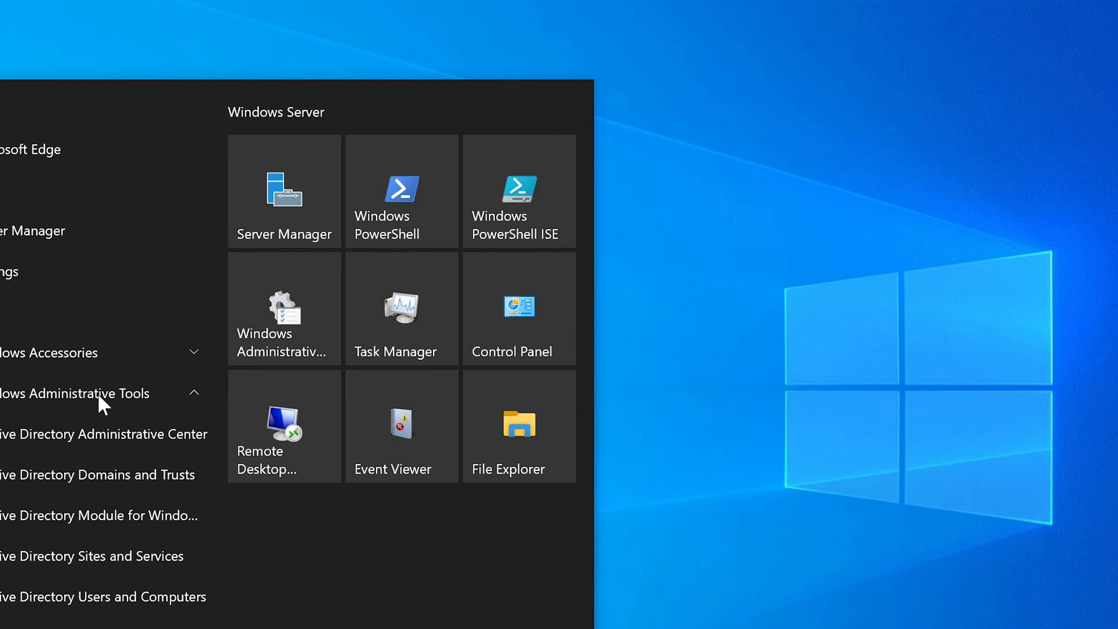
scroll(67, 559, "down", 5)
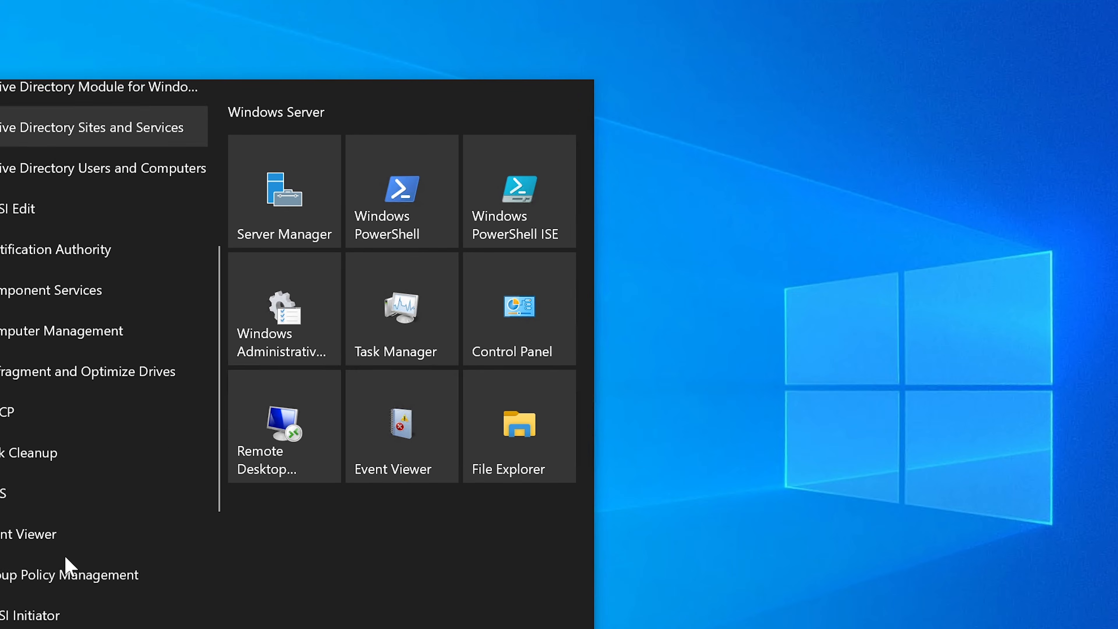
left_click(37, 483)
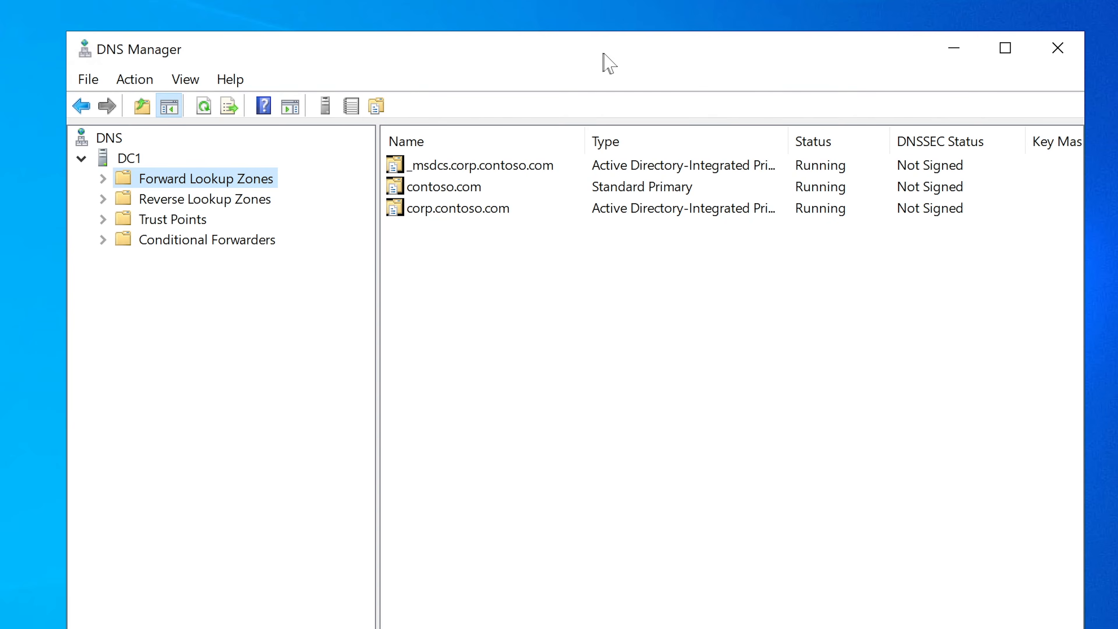
left_click_drag(609, 63, 721, 70)
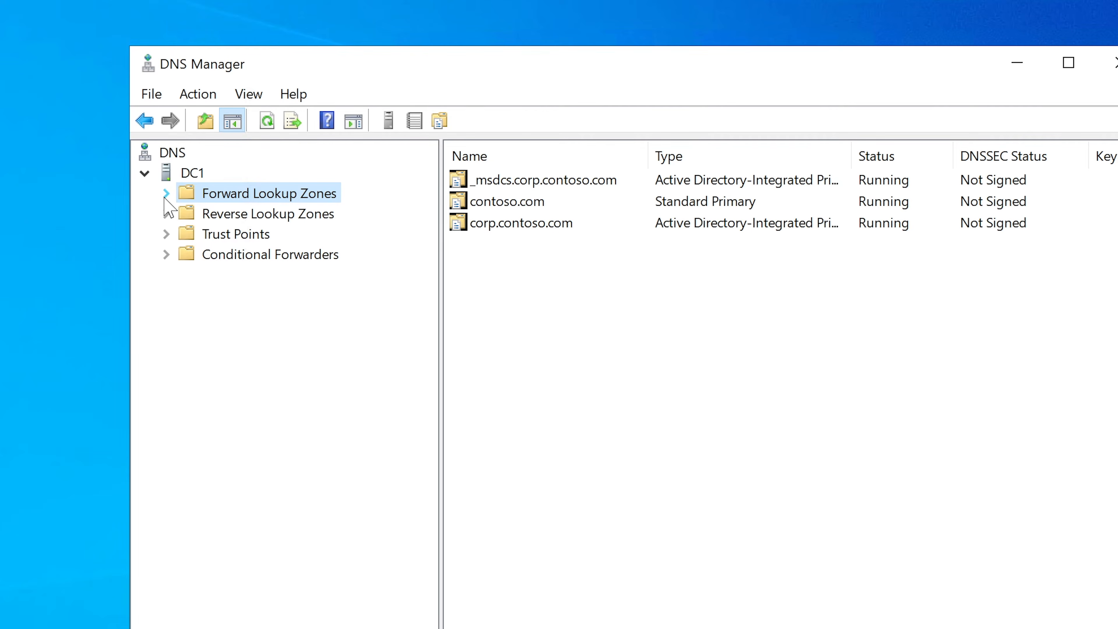
Expand DC1's Forward Lookup Zones and examine the records and subfolders of the corp.contoso.com zone.
left_click(166, 194)
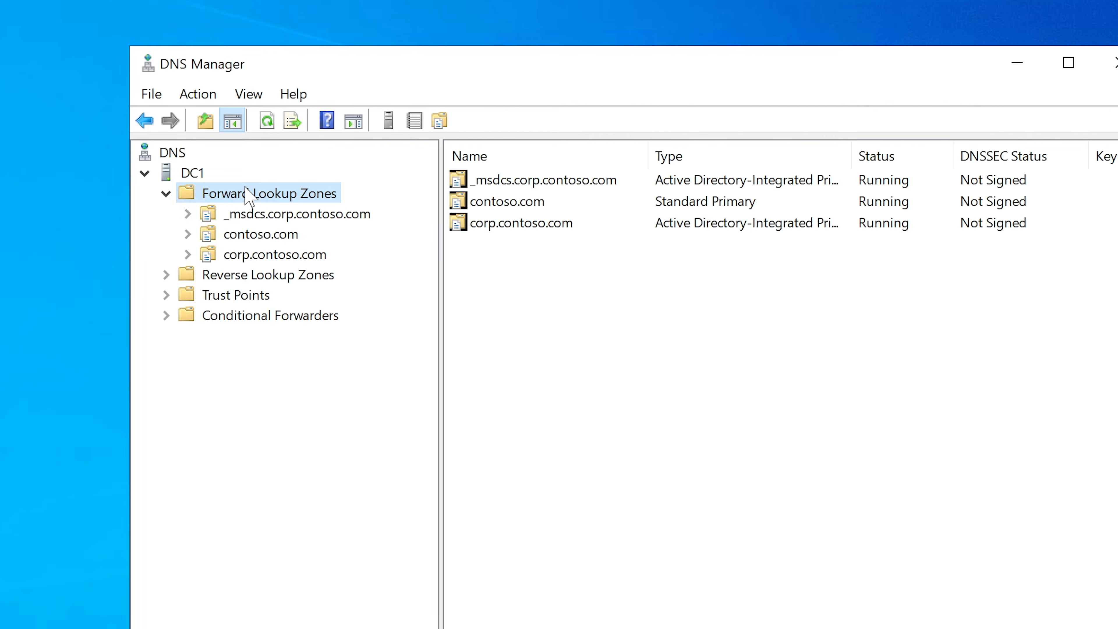
left_click(197, 179)
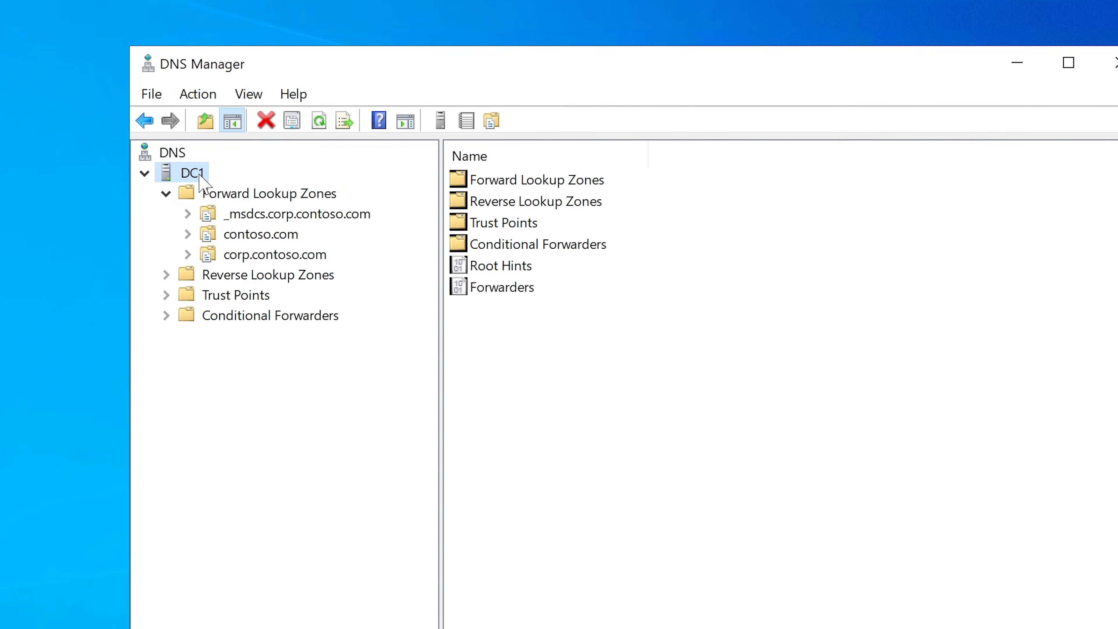
left_click(214, 194)
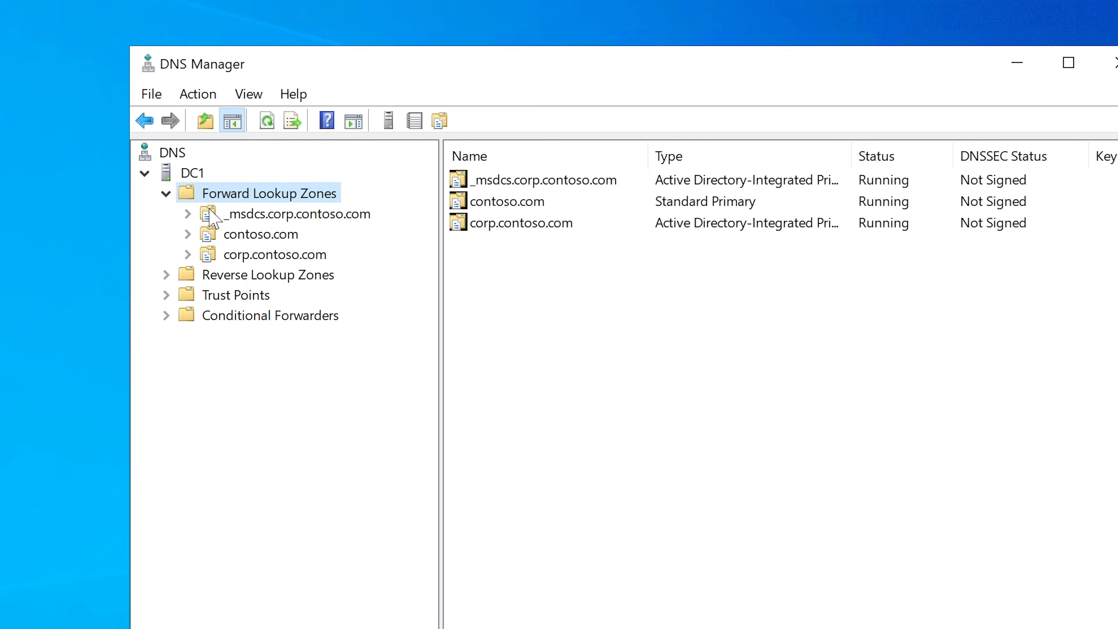
left_click(247, 260)
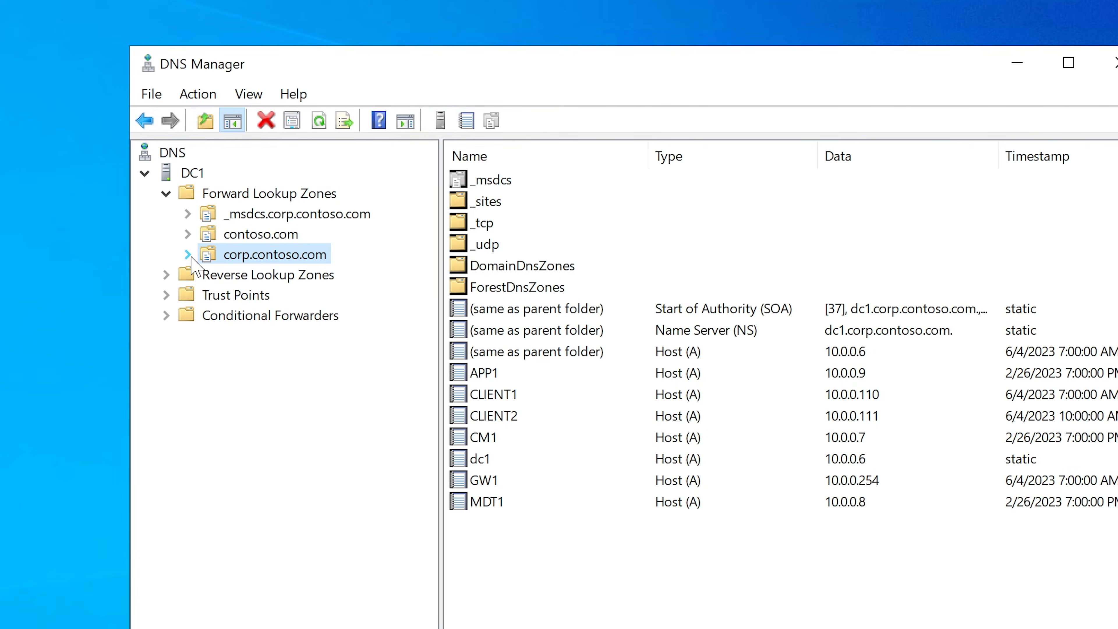
left_click(189, 254)
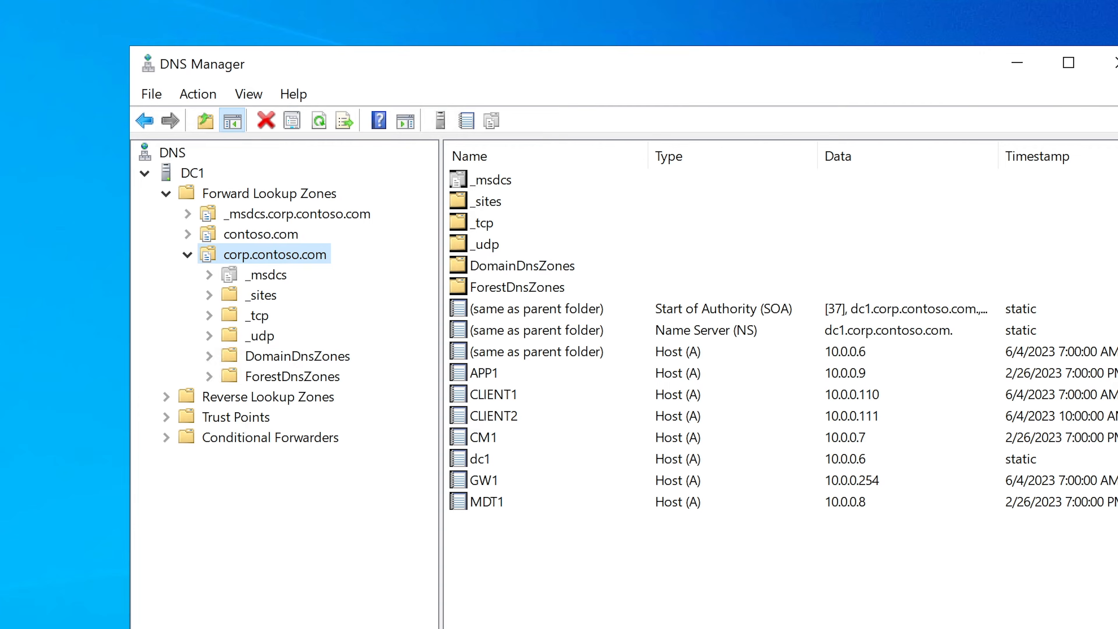
Open the server's About page in Windows Settings and check its device name.
key("super+x")
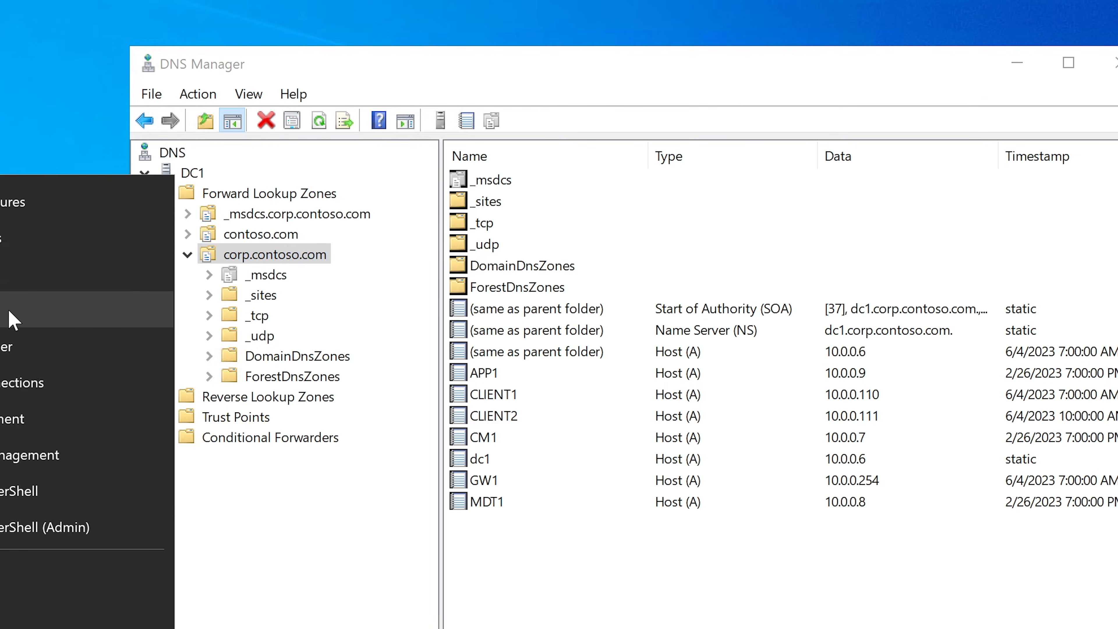
left_click(14, 320)
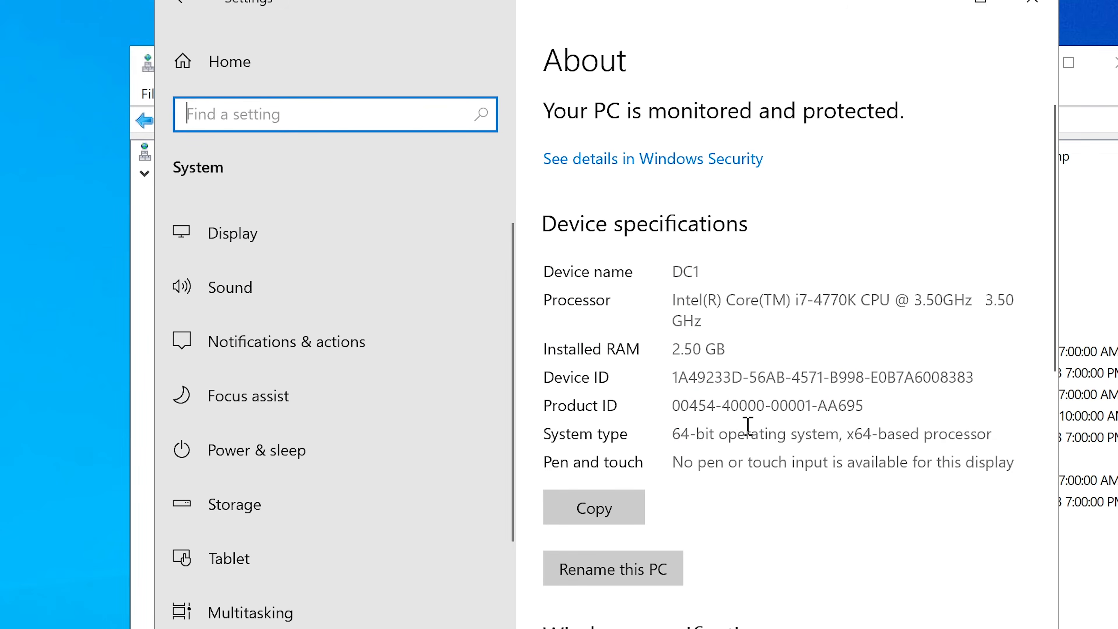
scroll(748, 425, "down", 3)
scroll(748, 425, "up", 3)
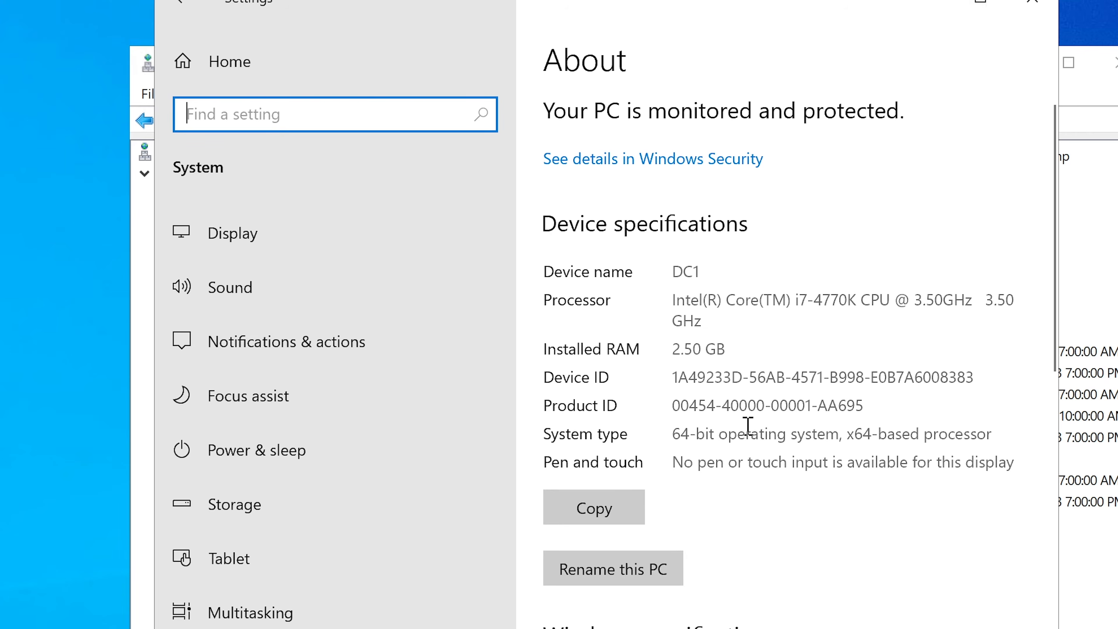
left_click_drag(672, 267, 748, 265)
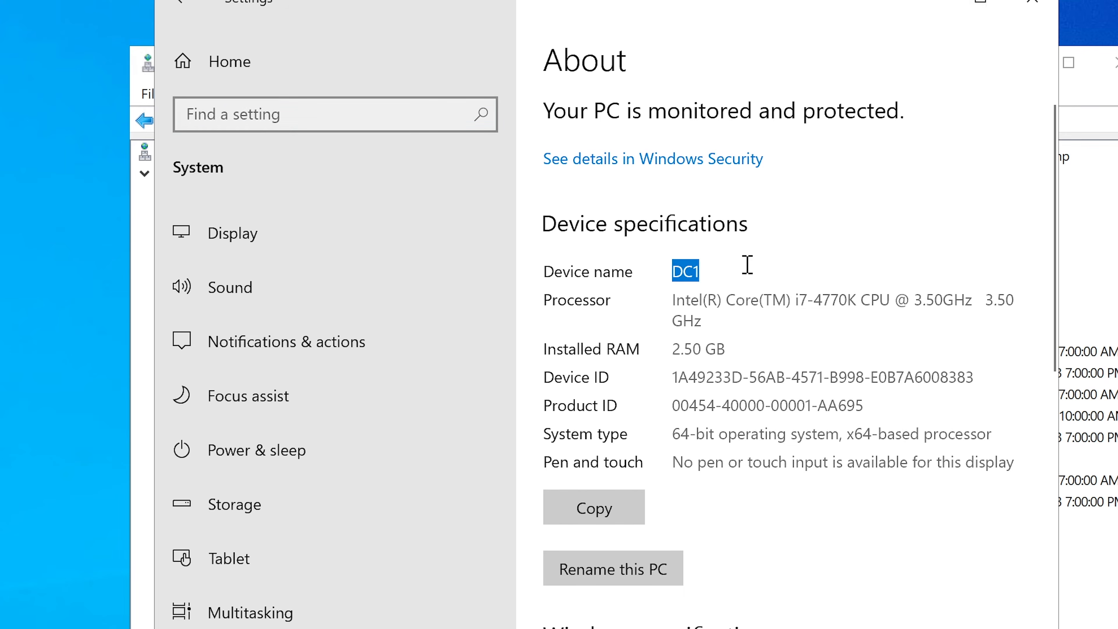
left_click(757, 359)
Open the advanced system settings and view the server's full computer name and domain in System Properties.
scroll(757, 359, "down", 4)
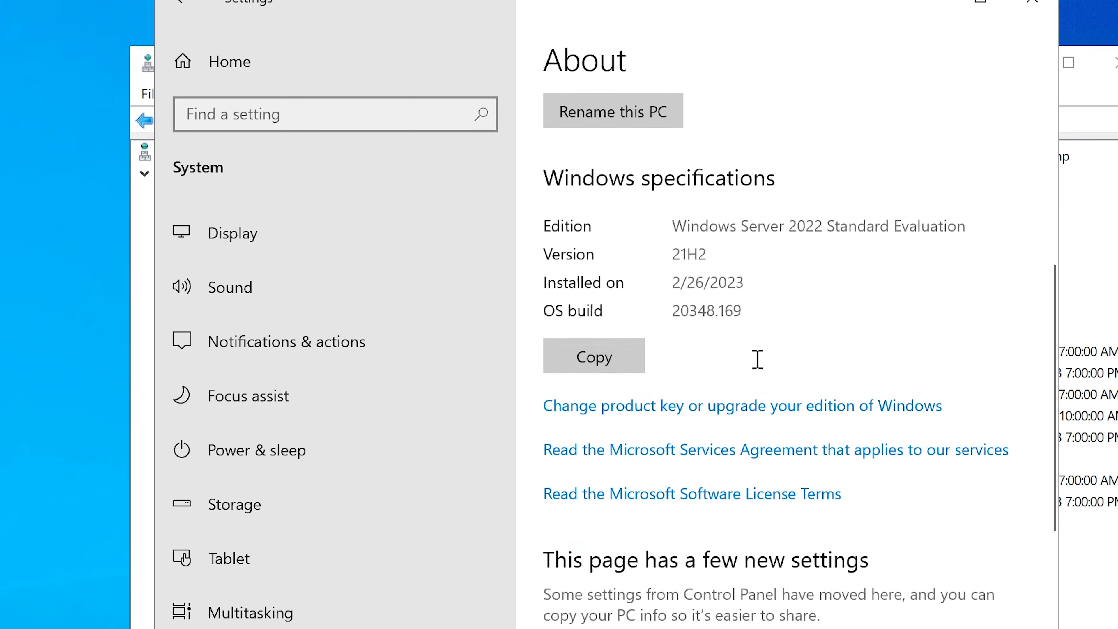
scroll(758, 365, "down", 6)
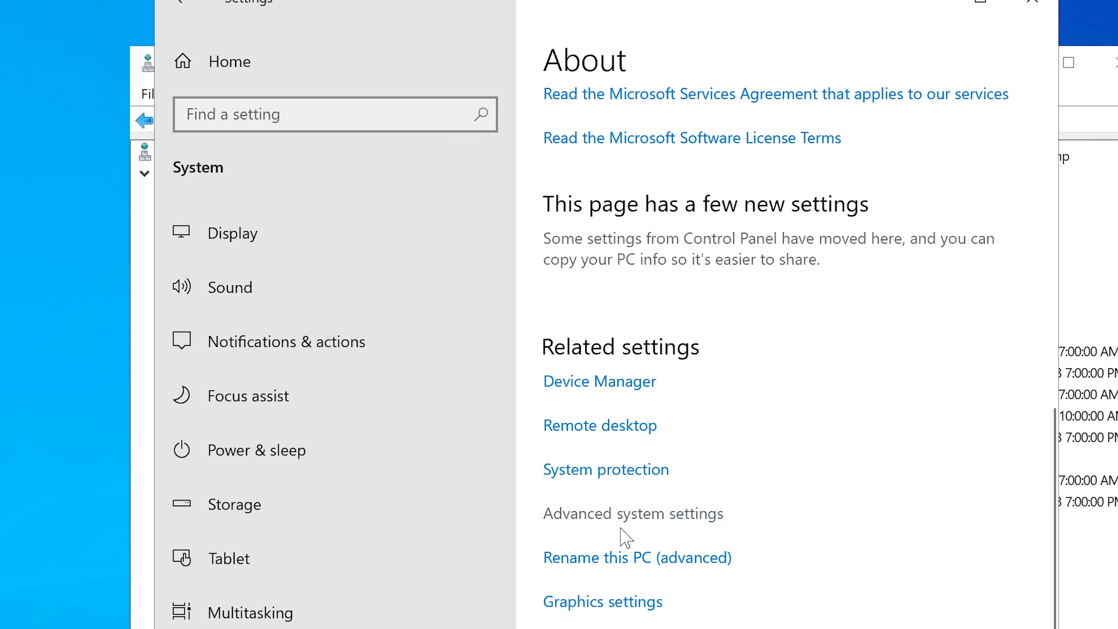
left_click(602, 514)
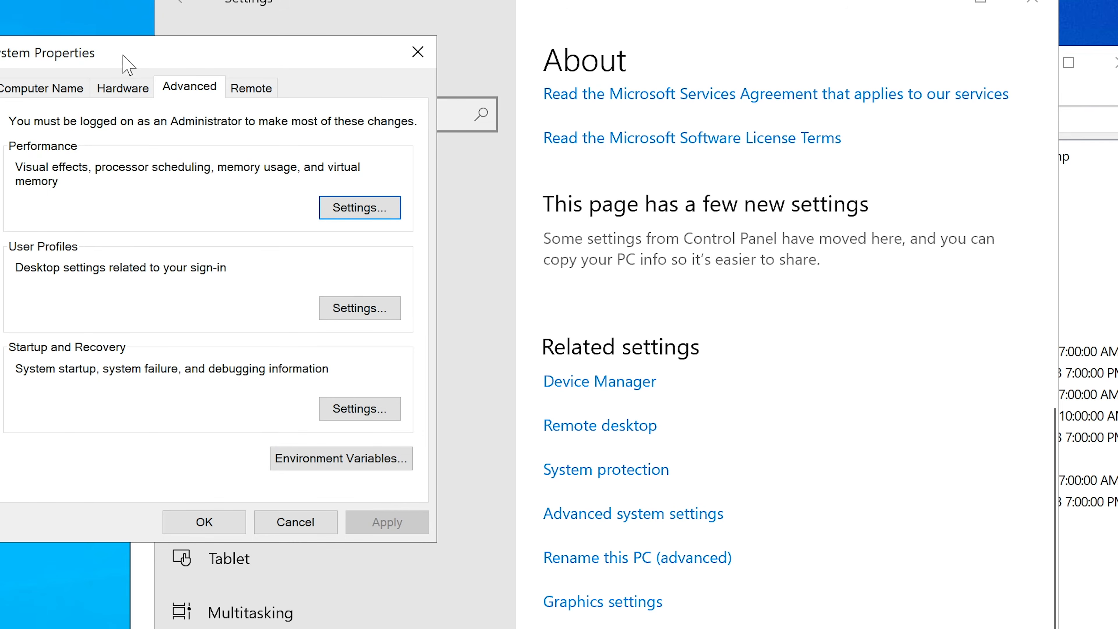
left_click_drag(125, 63, 377, 64)
left_click(267, 91)
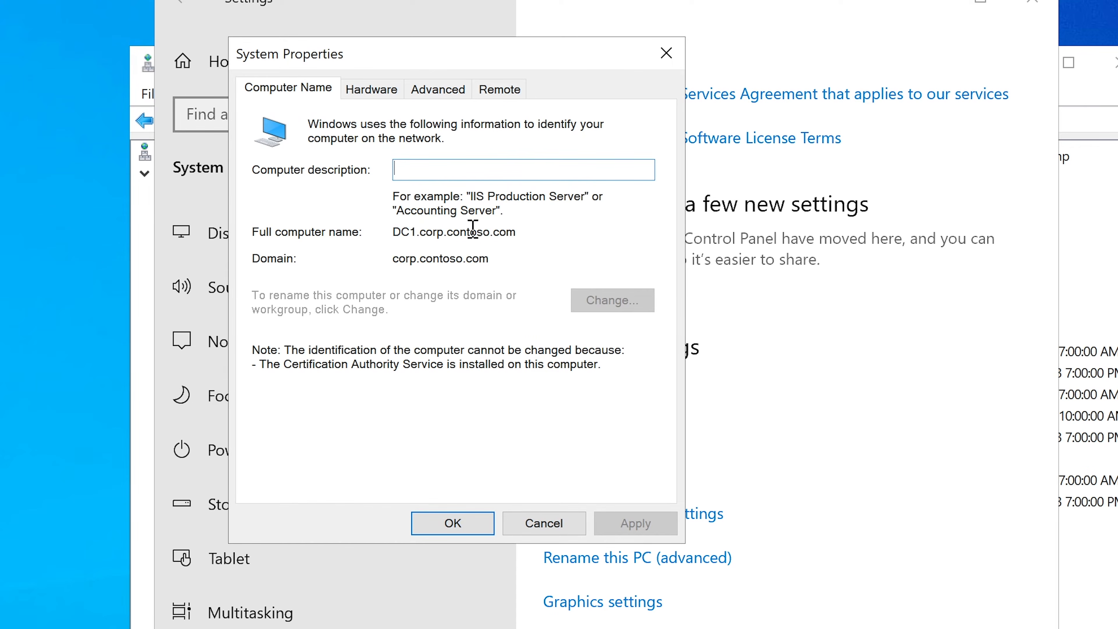
Highlight the server's full computer name, and close System Properties and the Settings window.
left_click_drag(516, 231, 391, 231)
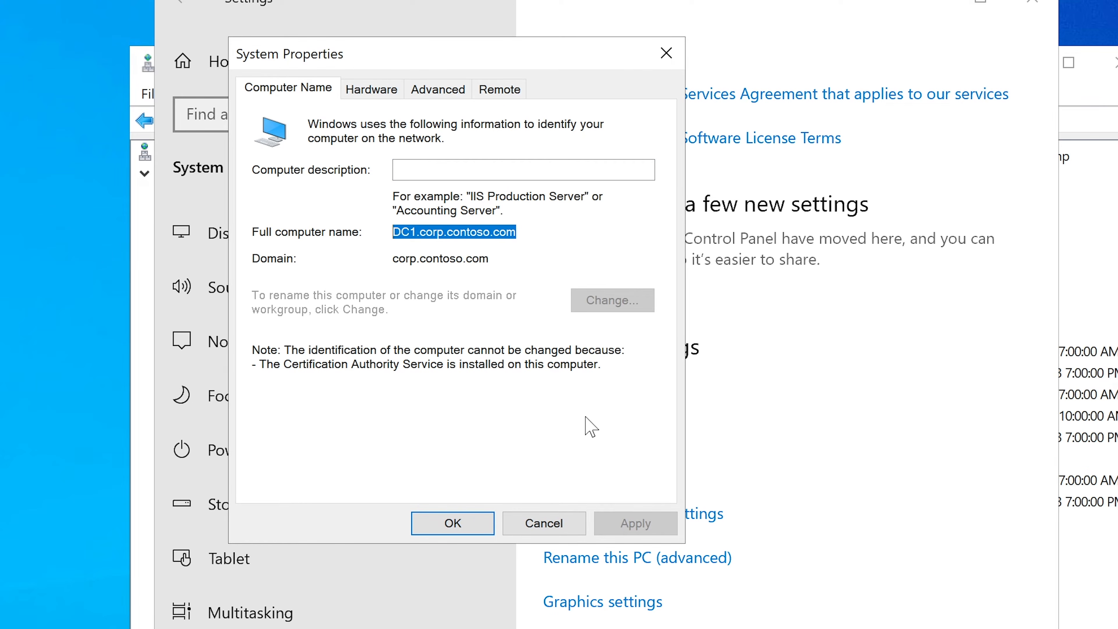
left_click(544, 522)
scroll(854, 431, "up", 10)
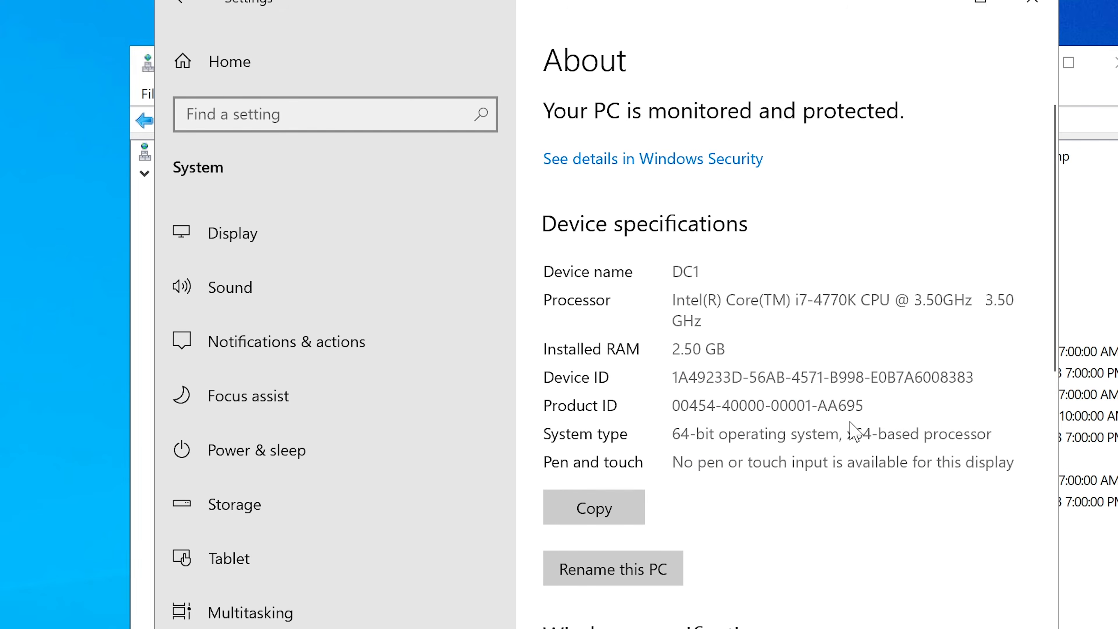
scroll(850, 422, "down", 5)
scroll(852, 422, "up", 5)
left_click(1034, 5)
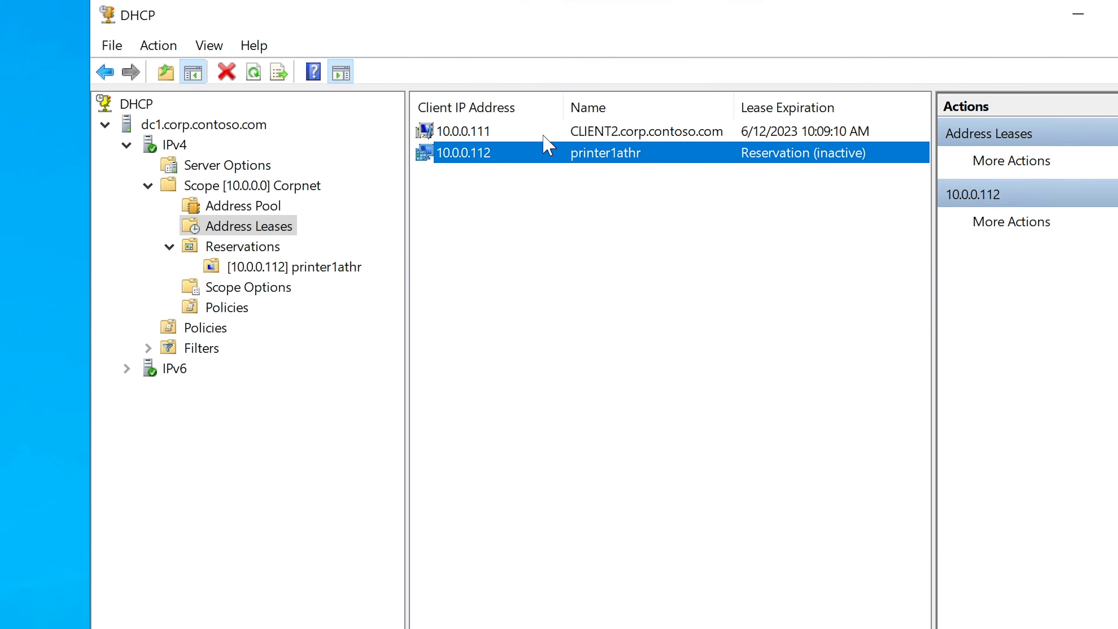
Switch to the DHCP console and compare the names of the 10.0.0.111 and 10.0.0.112 address leases.
left_click(562, 133)
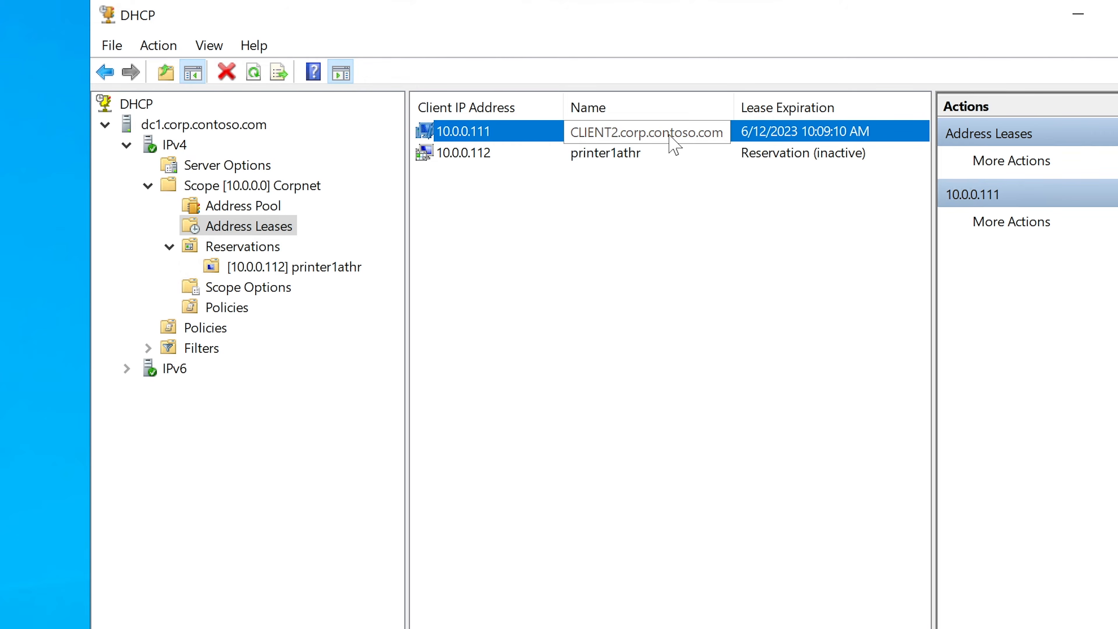
left_click(630, 162)
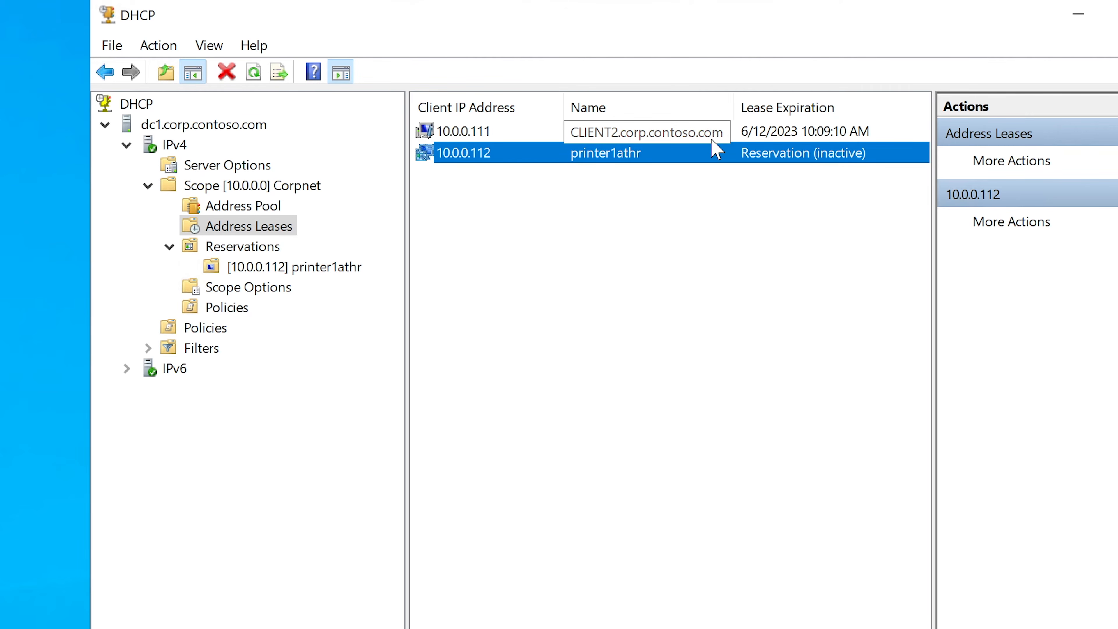
left_click(657, 132)
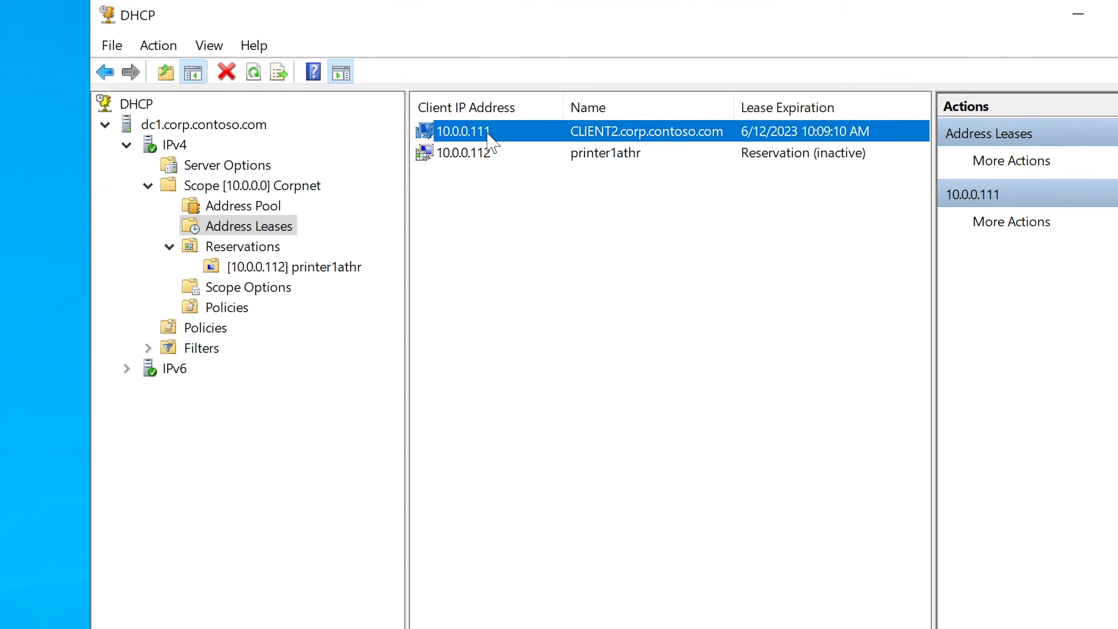
left_click(656, 138)
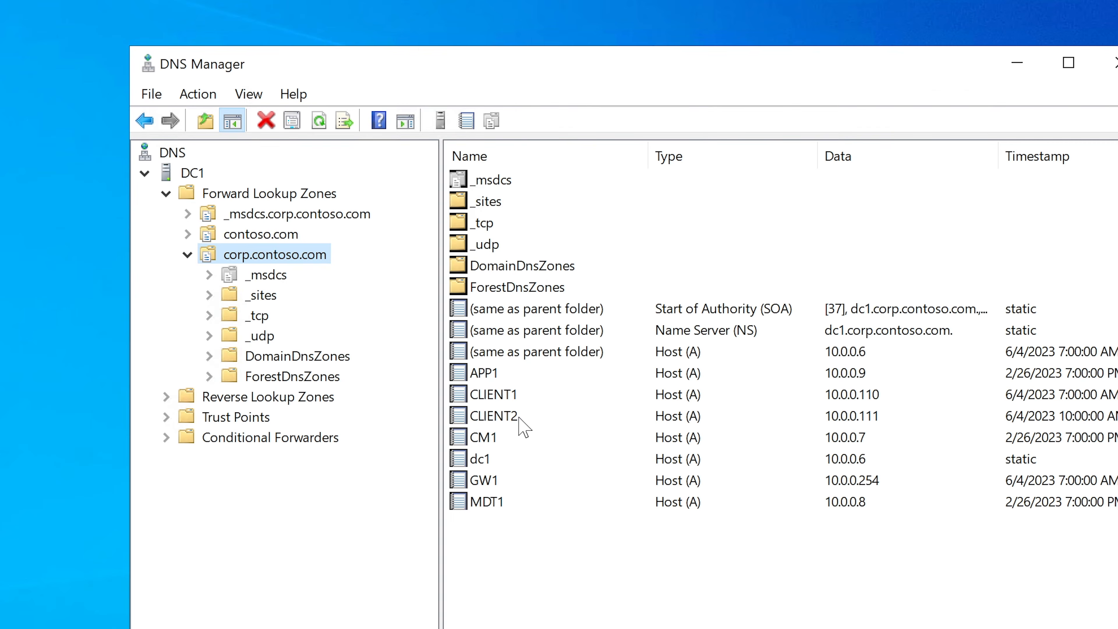
On the client machine, check the host name in the IP configuration output and the device name on the About page.
left_click(516, 417)
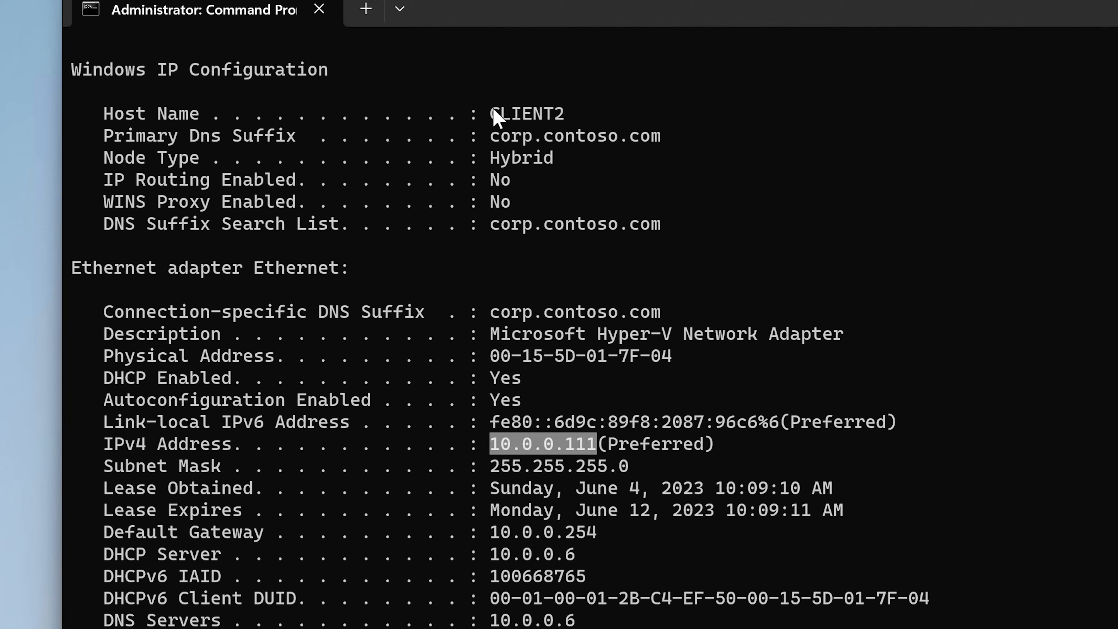
left_click_drag(484, 113, 568, 116)
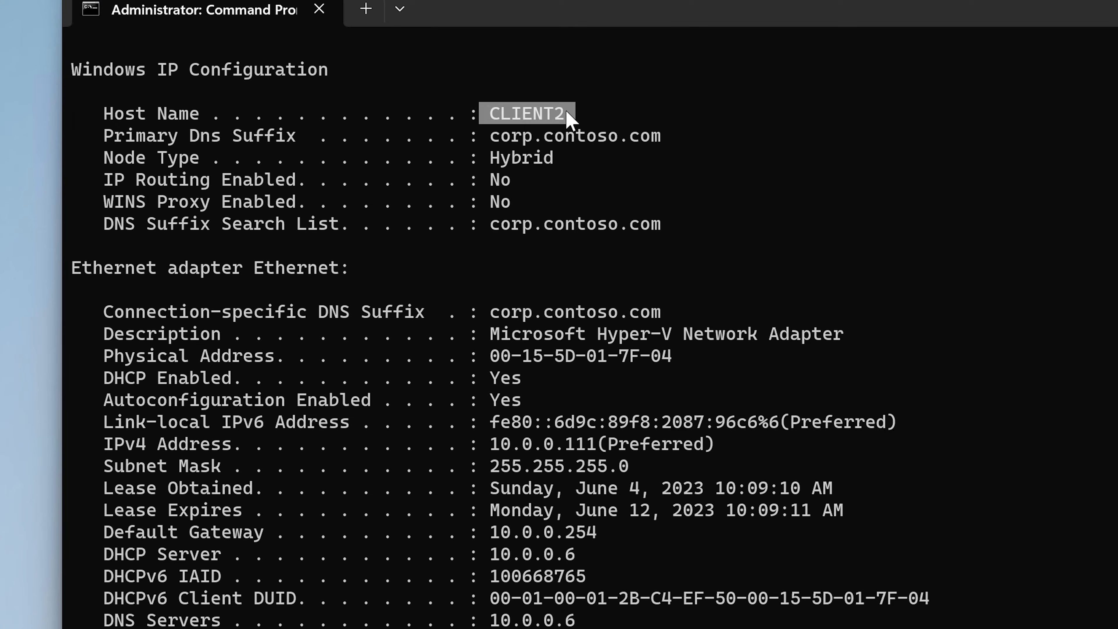
left_click(565, 115)
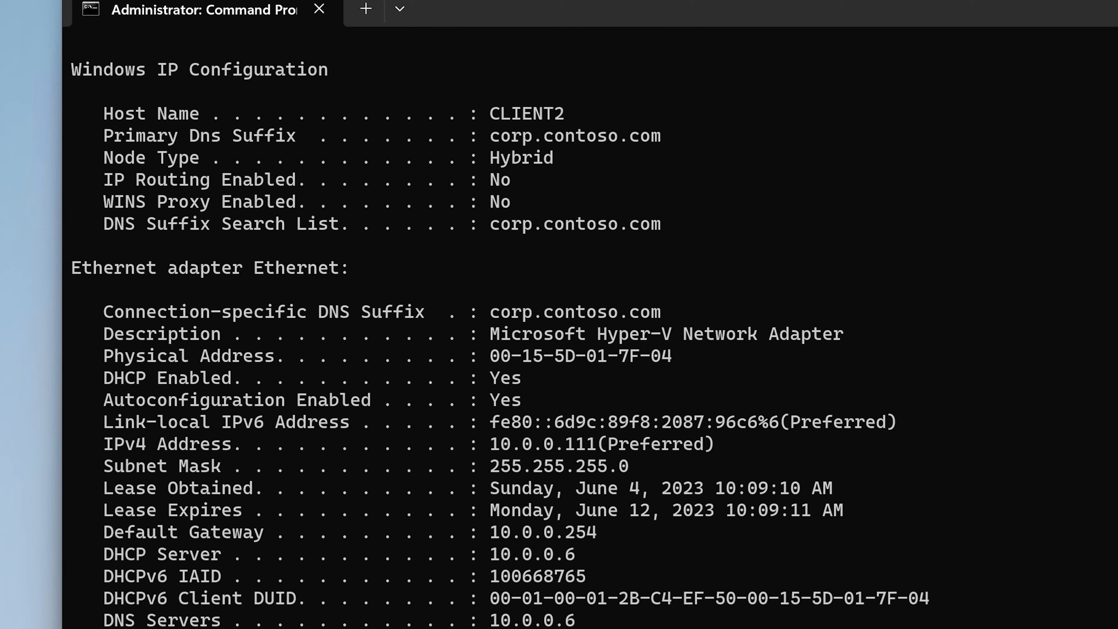
right_click(305, 628)
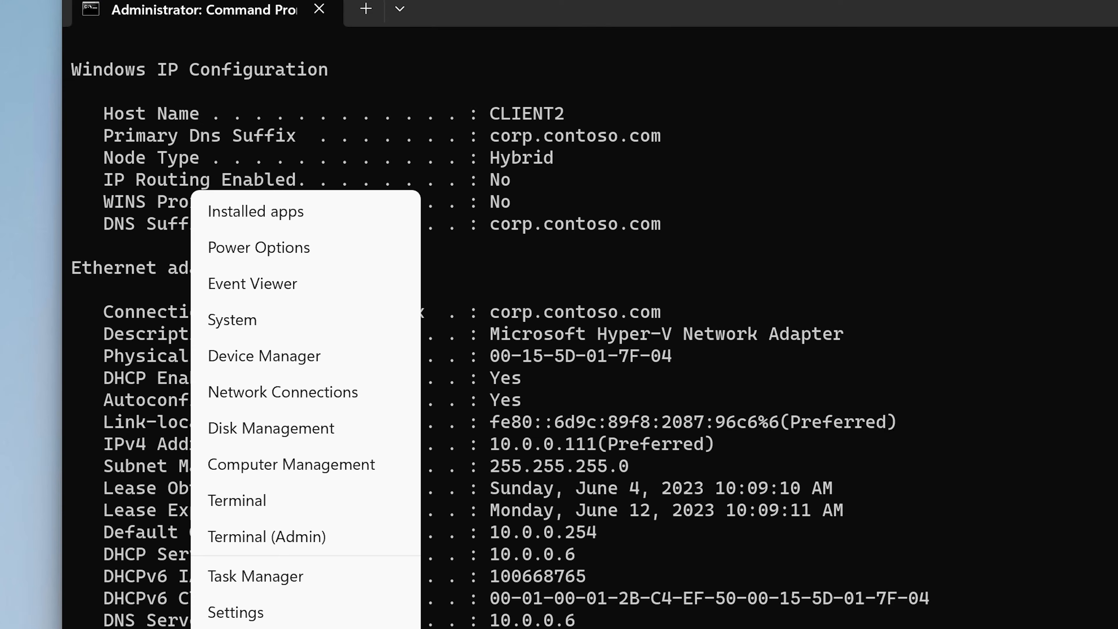
left_click(288, 317)
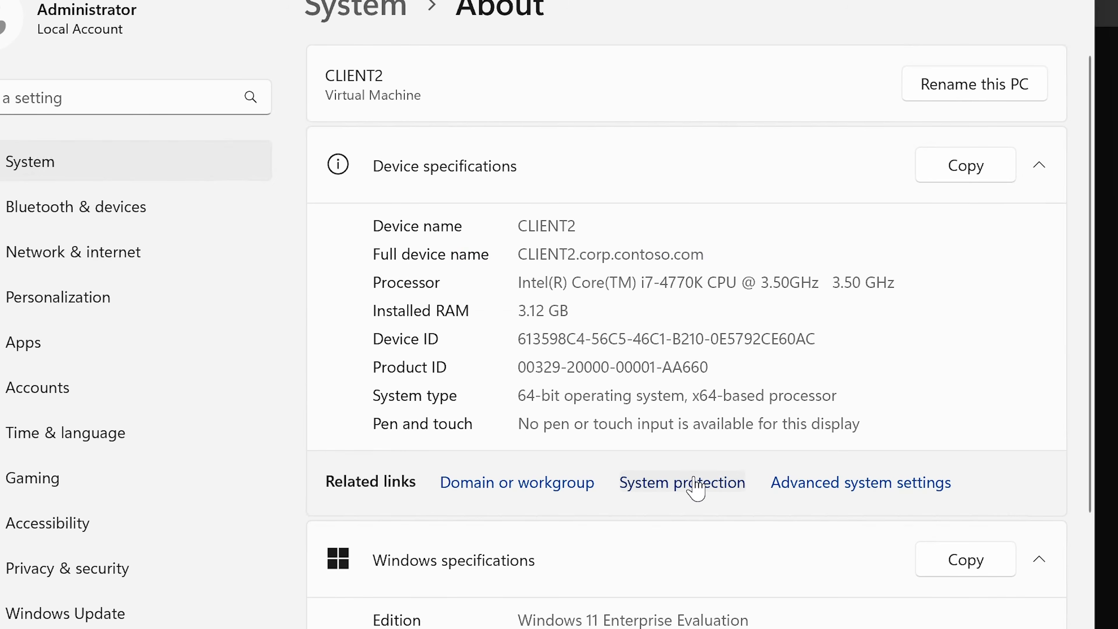
left_click_drag(581, 225, 523, 226)
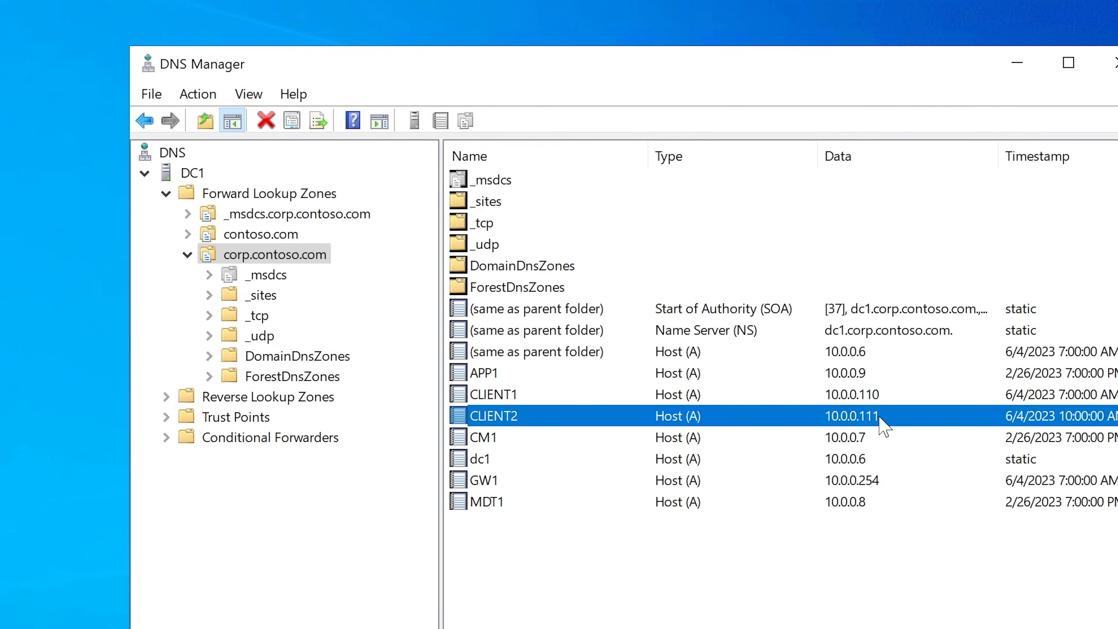
In DNS Manager, start a new host (A) record in the corp.contoso.com zone with the name printer1athr.
left_click(262, 256)
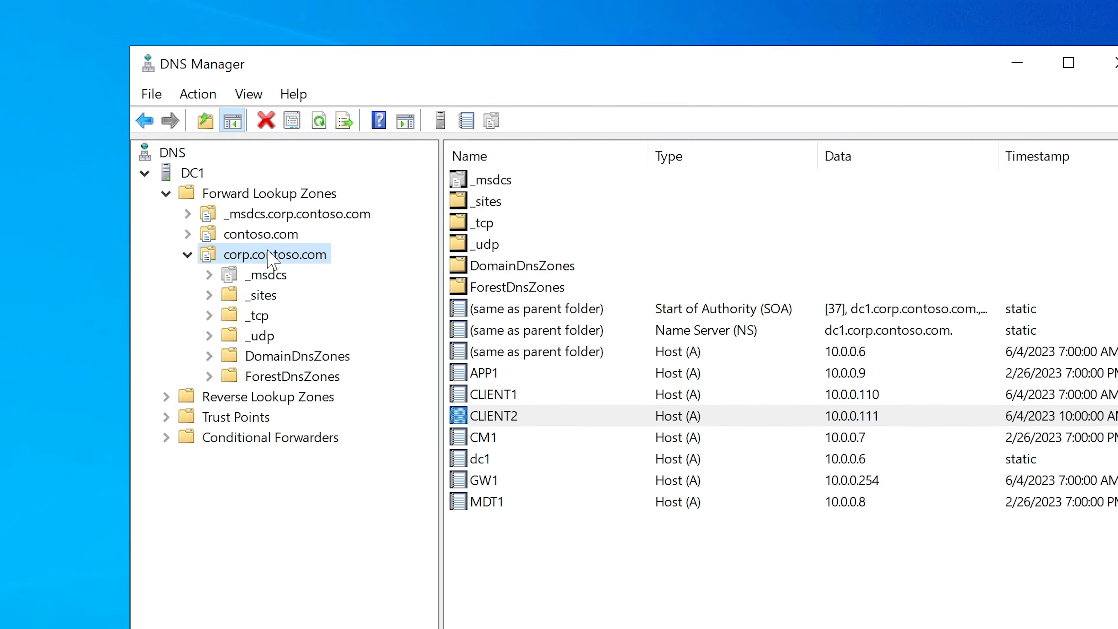
right_click(262, 260)
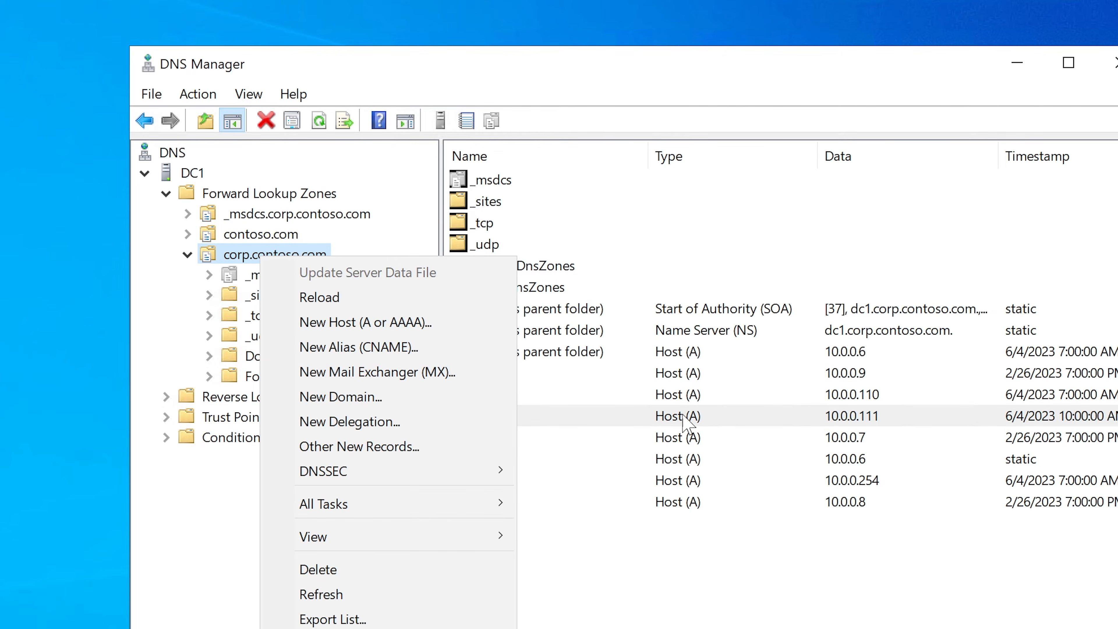
left_click(382, 326)
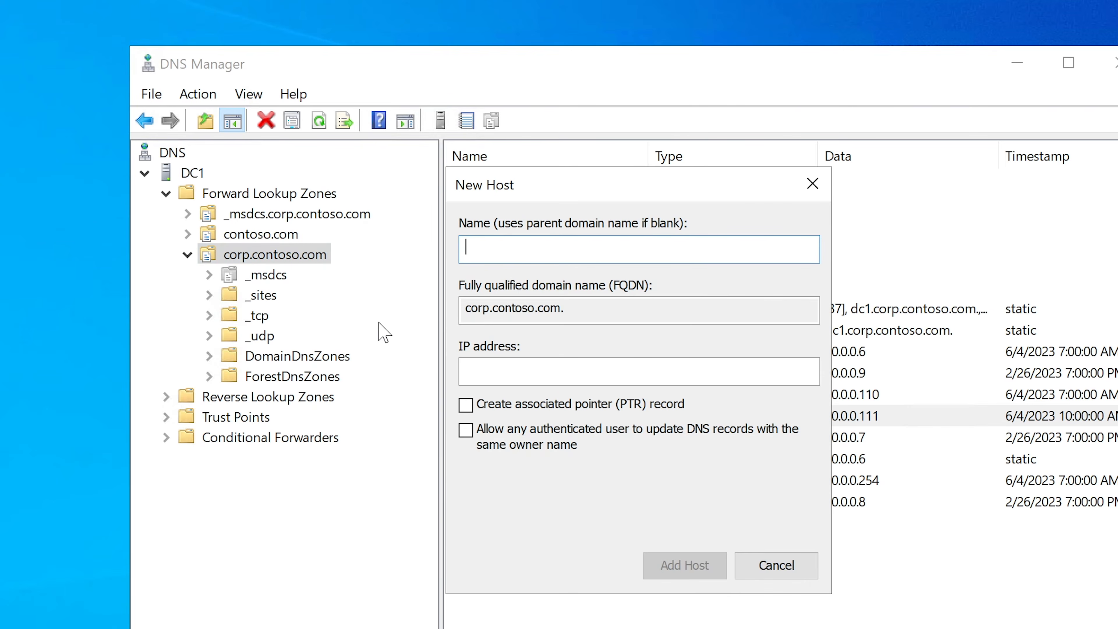
left_click_drag(656, 185, 656, 197)
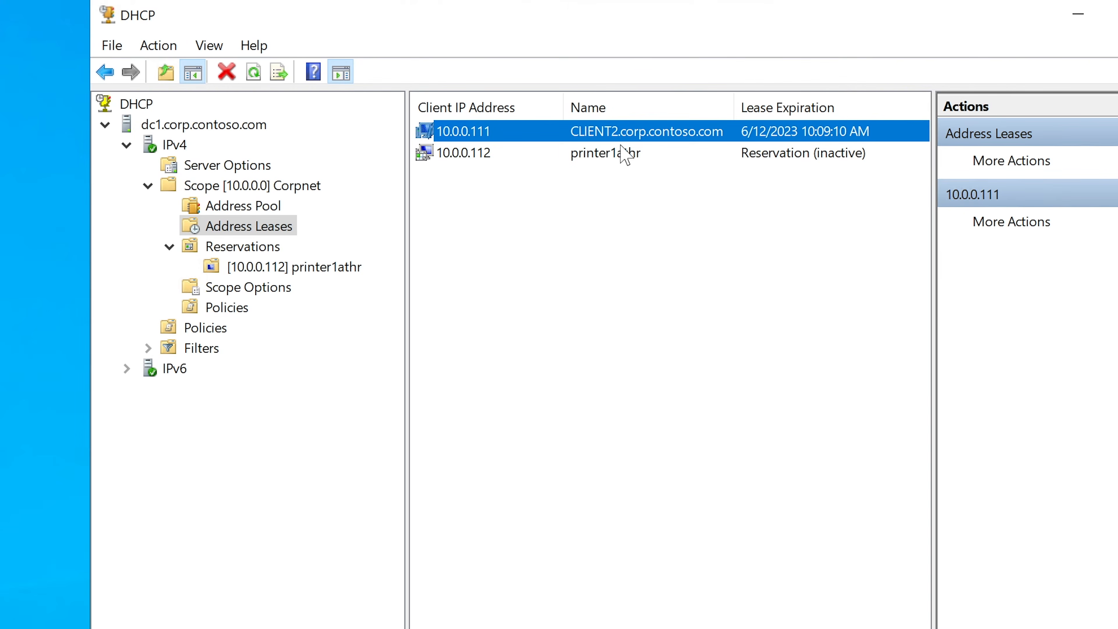
left_click(614, 155)
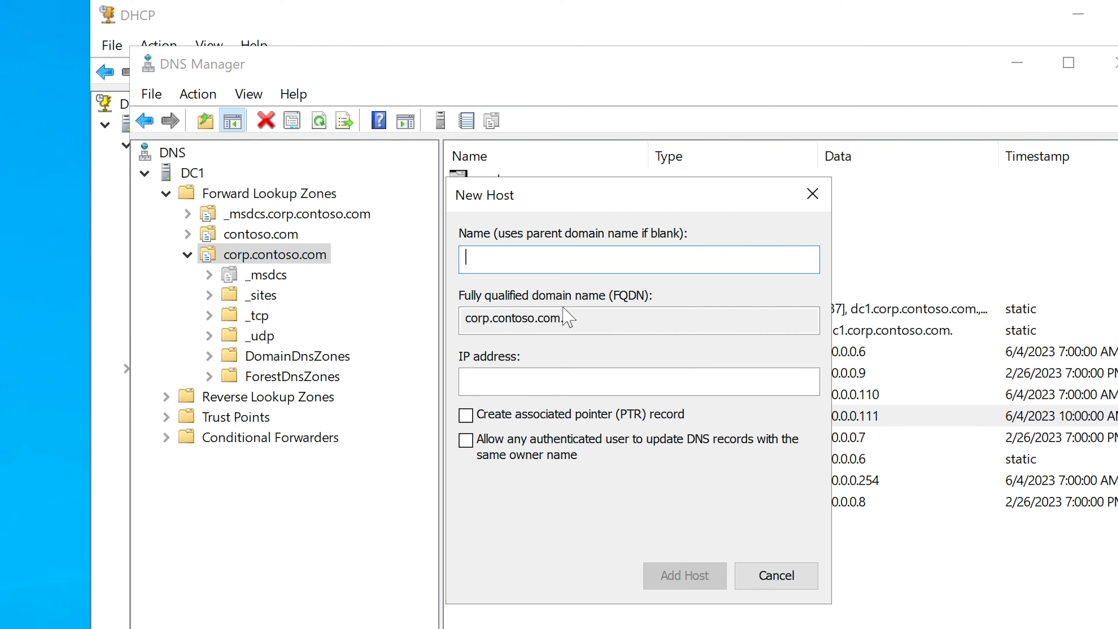
type("printer1")
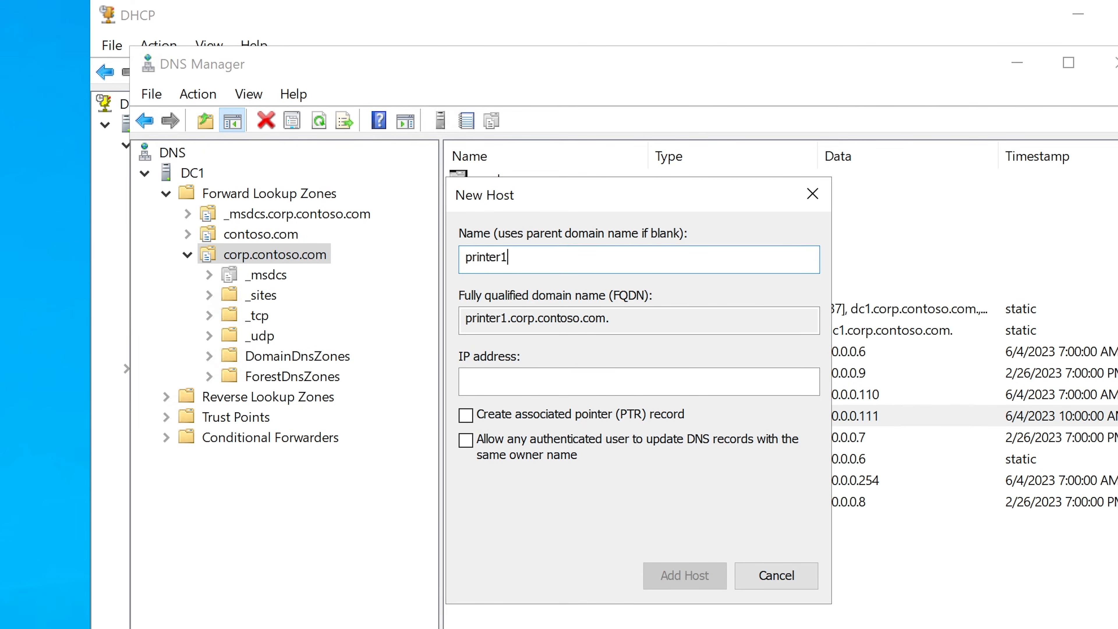
type("athr")
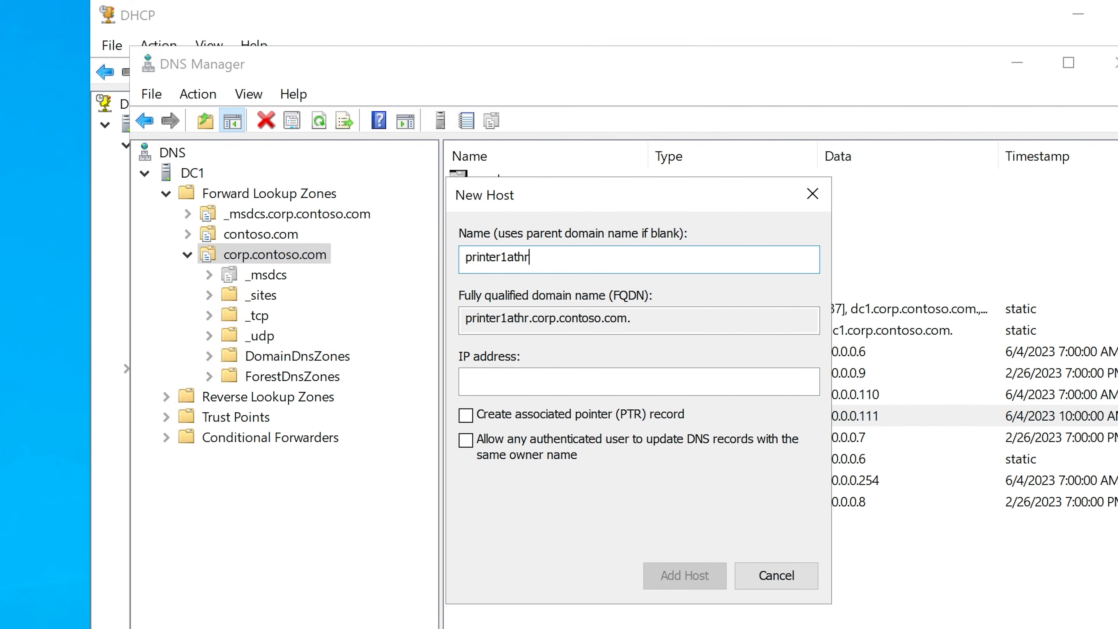
Compare the new host's fully qualified domain name with the client and printer names in the DHCP address leases.
left_click_drag(649, 321, 450, 318)
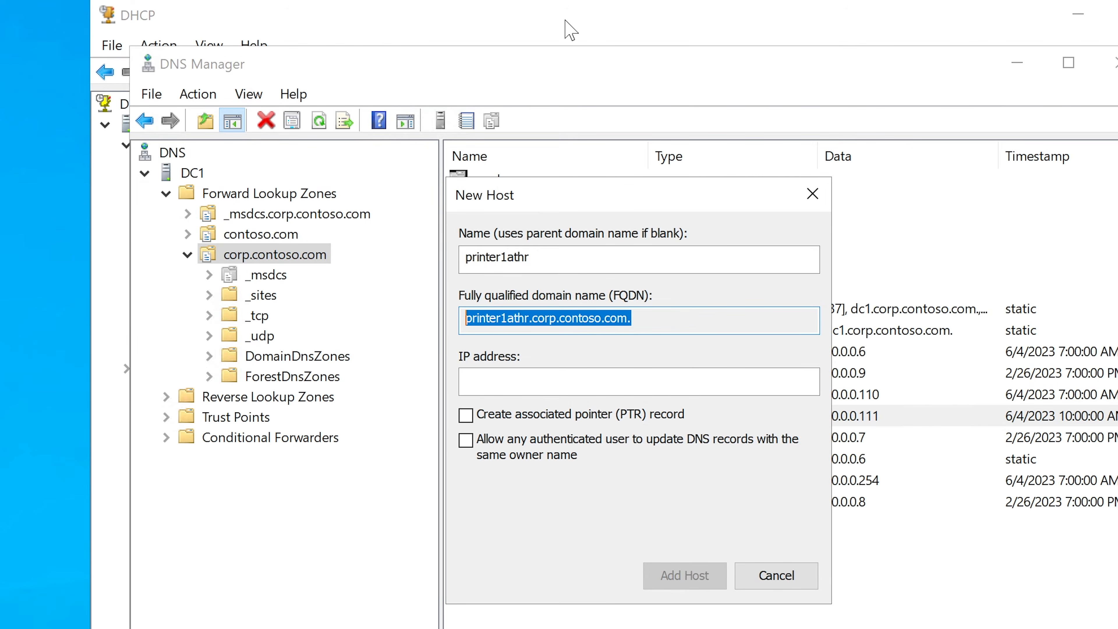
left_click(568, 30)
left_click(625, 131)
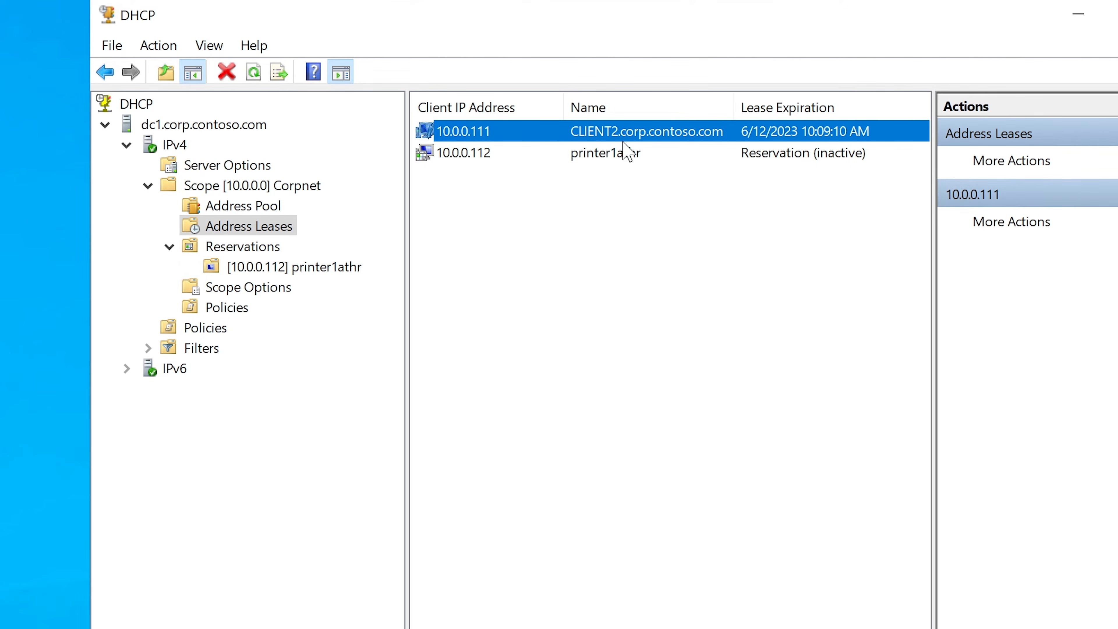
left_click(625, 159)
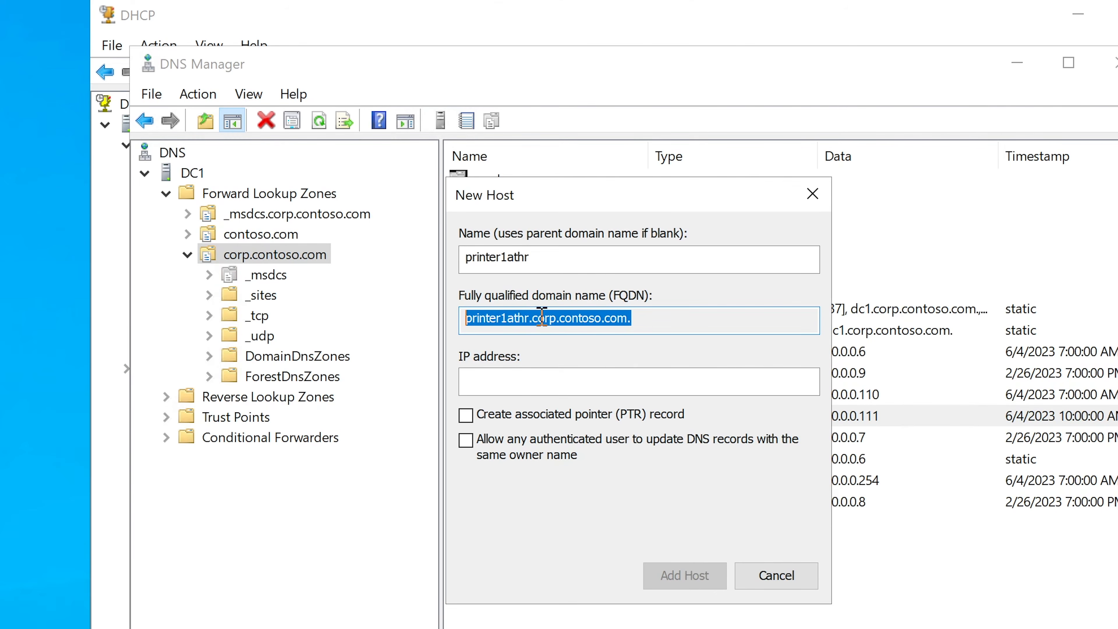
left_click(529, 314)
Set the new host's IP address to 10.0.0.112 and review its name entry.
left_click(597, 375)
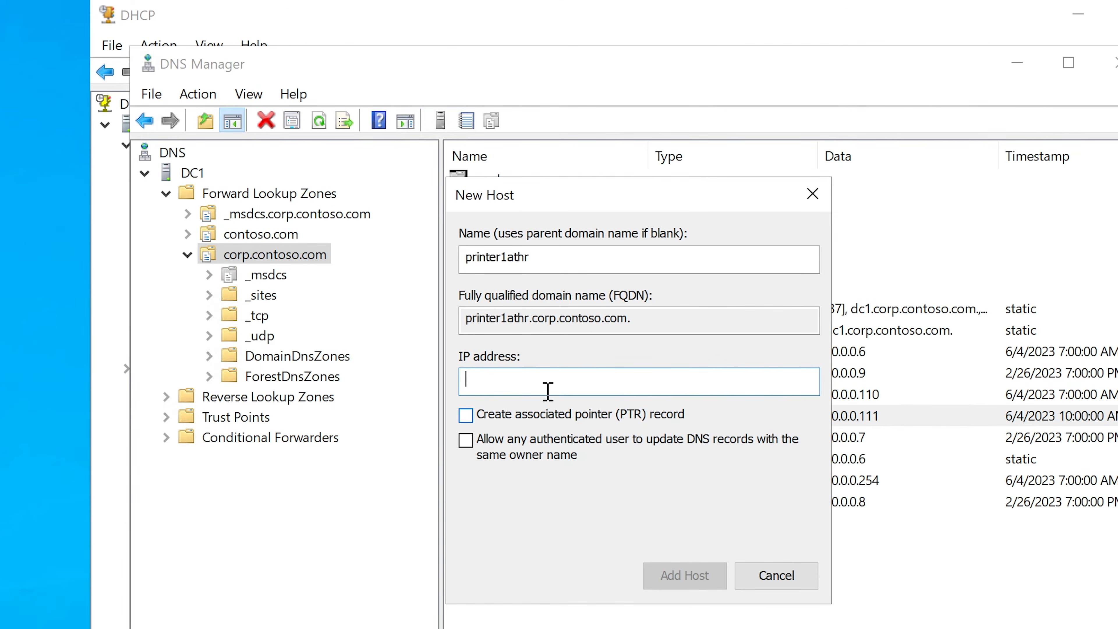
type("10.0.0.112")
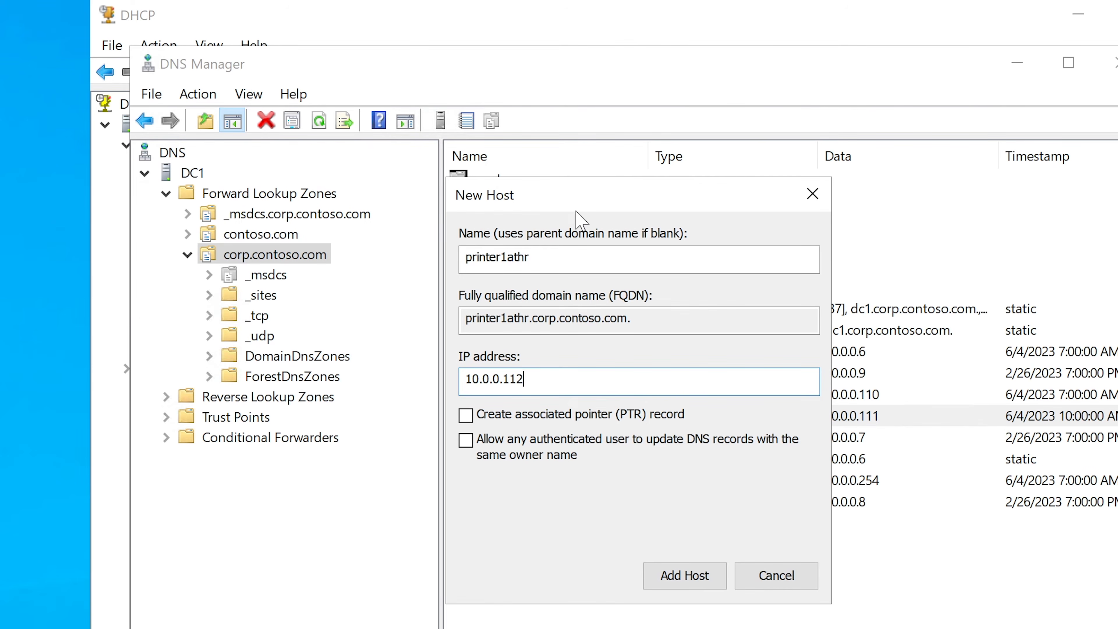
left_click_drag(550, 249, 467, 251)
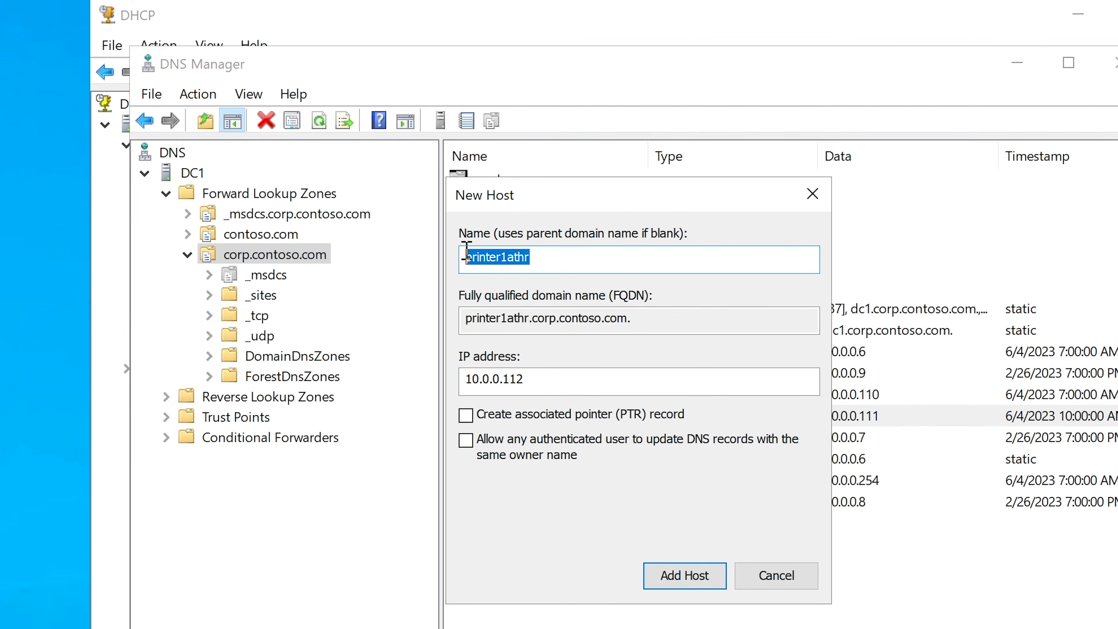
left_click_drag(559, 258, 422, 255)
left_click(544, 264)
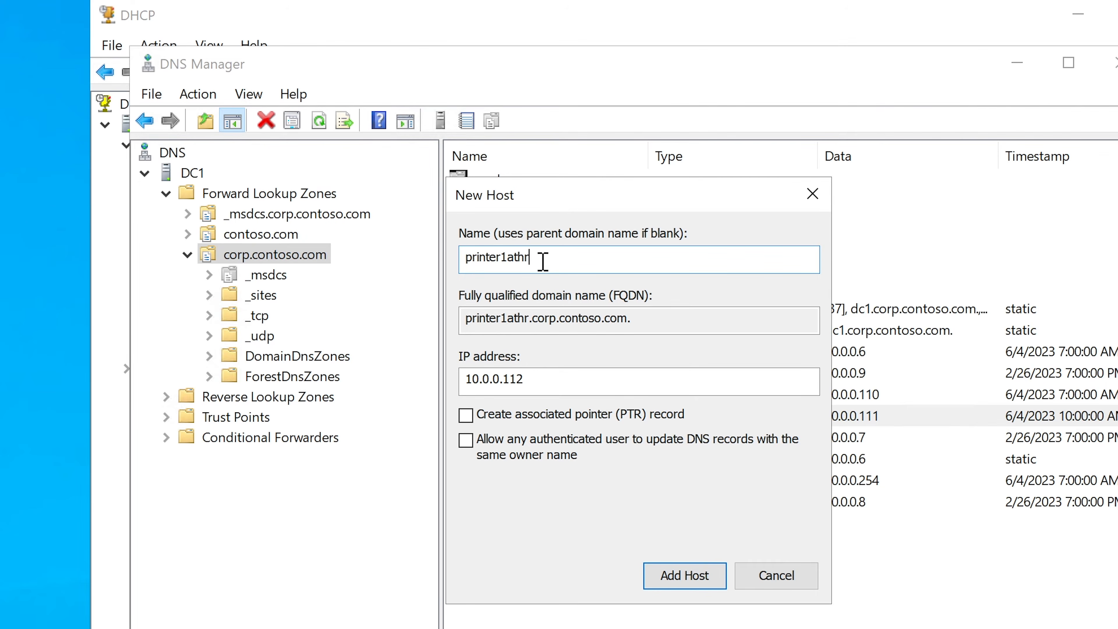
Add the printer1athr host record, close the New Host dialog and select the record in the zone.
left_click(681, 575)
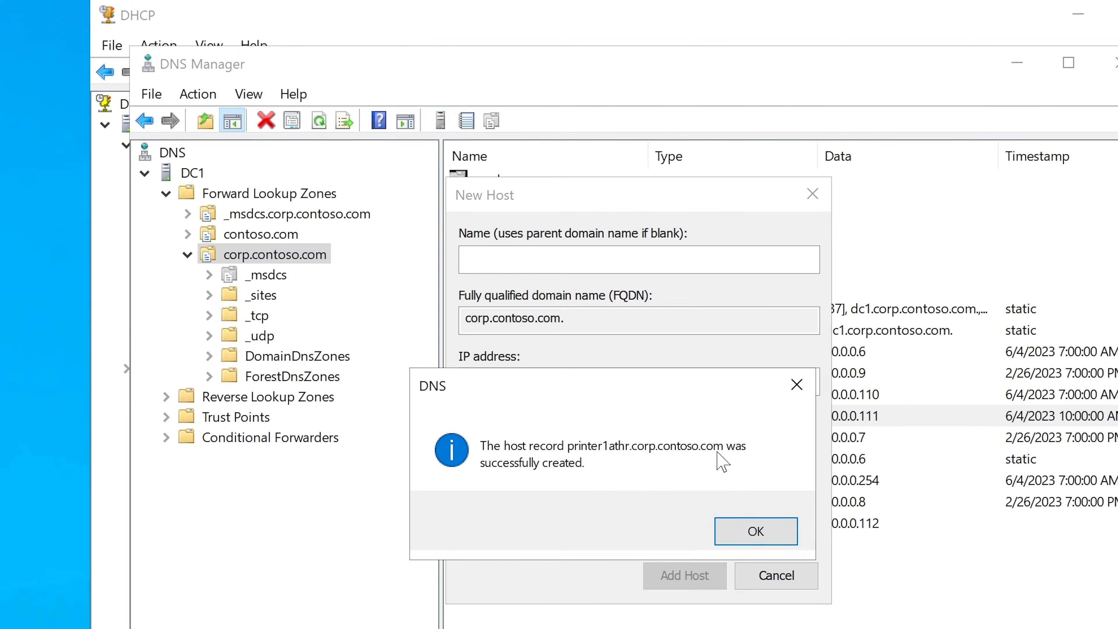
left_click(756, 532)
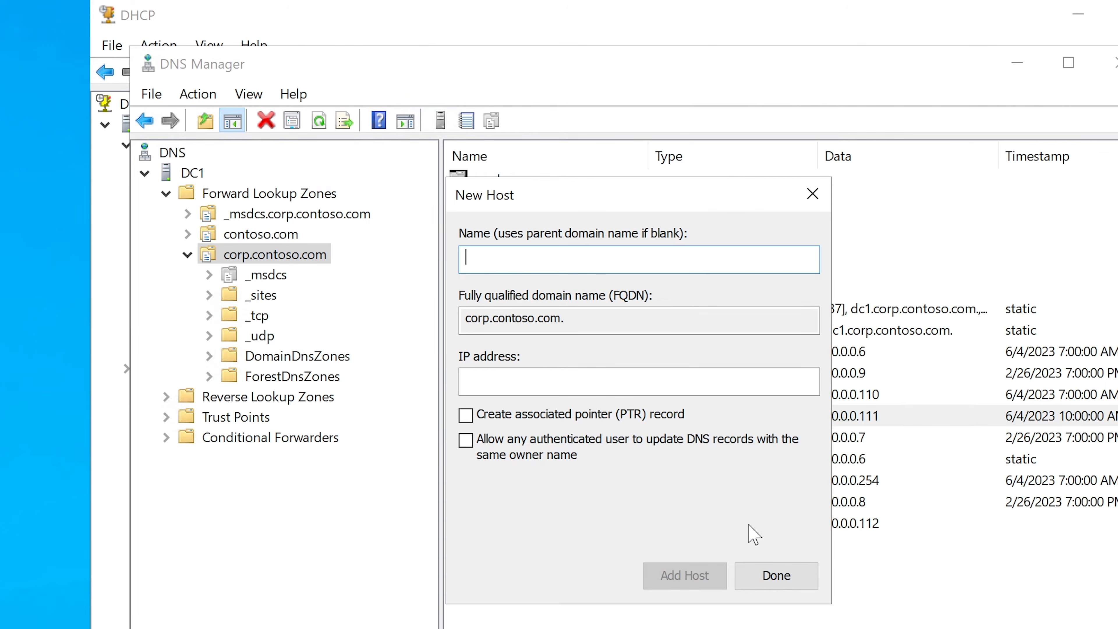
left_click(768, 576)
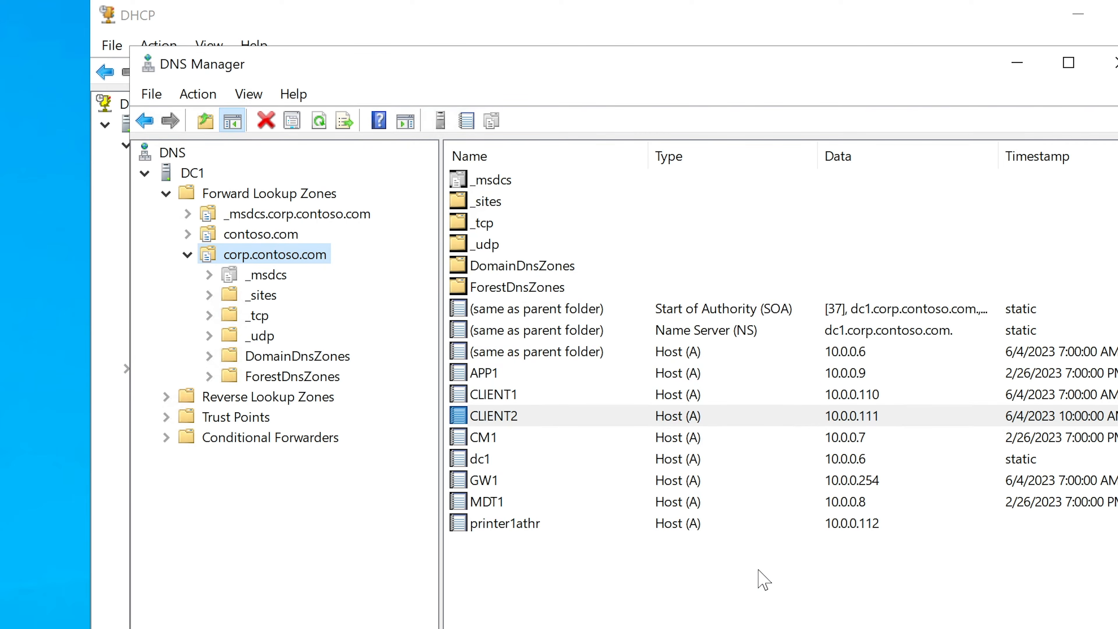
left_click(520, 524)
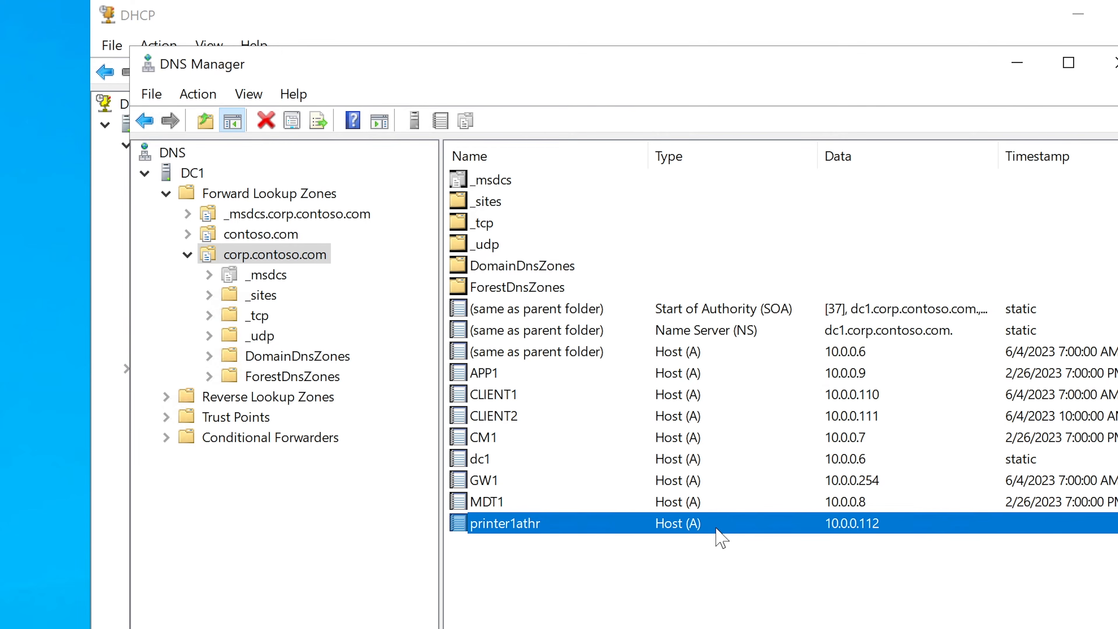
Switch to the sticky note, append "->>>printer1athr" after 10.0.0.112, and widen the note so the text fits on one line.
left_click(1017, 64)
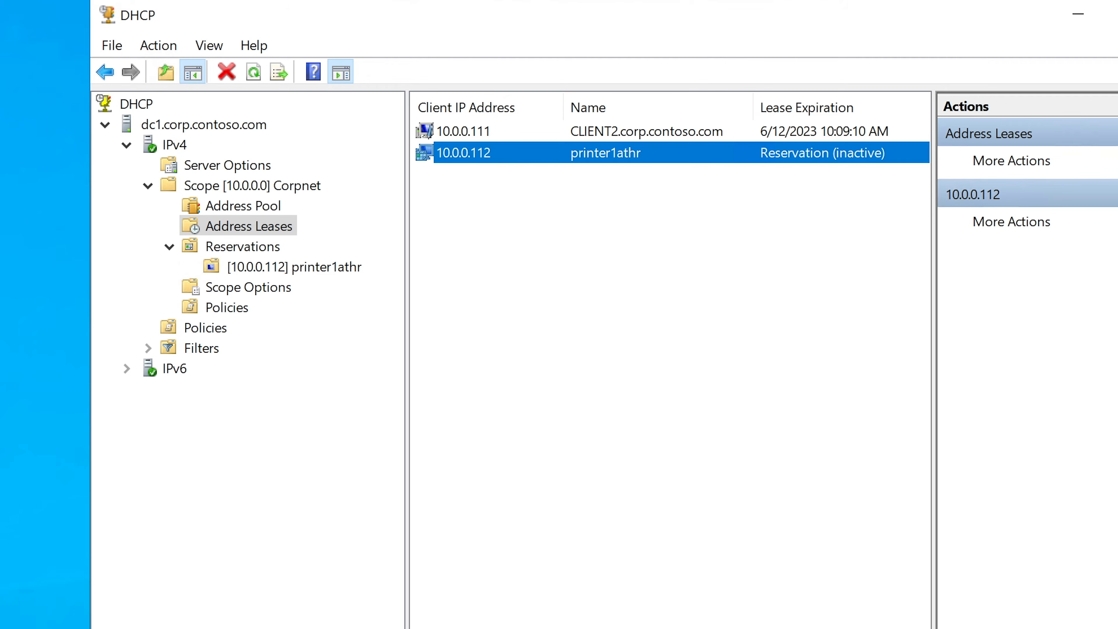
key("alt+Tab")
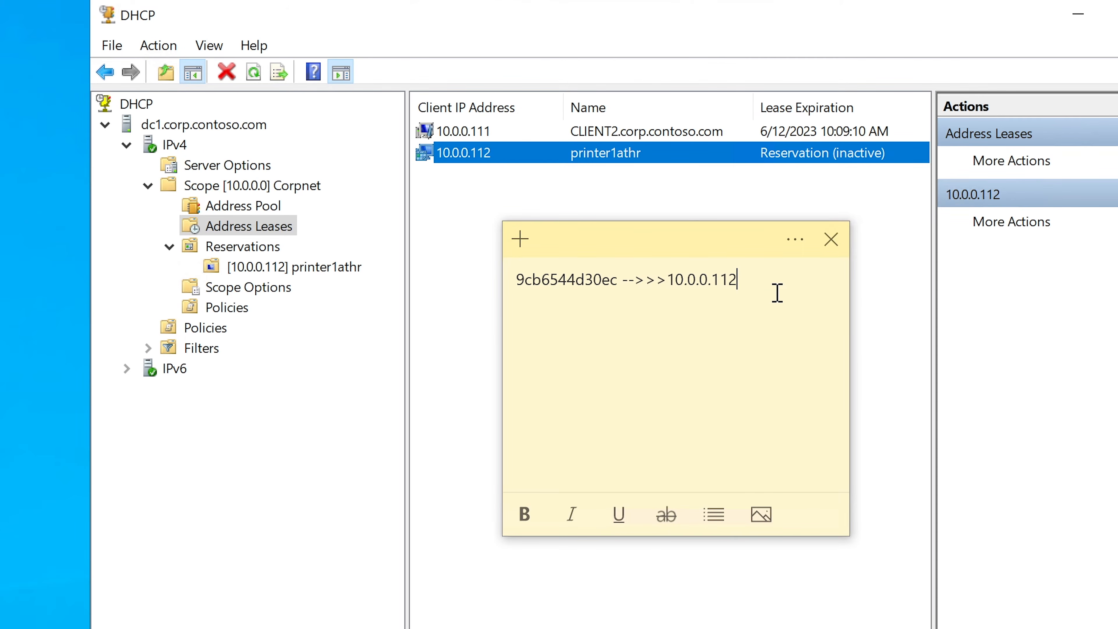
key("Return")
left_click(782, 276)
type("-...")
key("BackSpace")
key("BackSpace")
key("BackSpace")
type(">>> printer1athr")
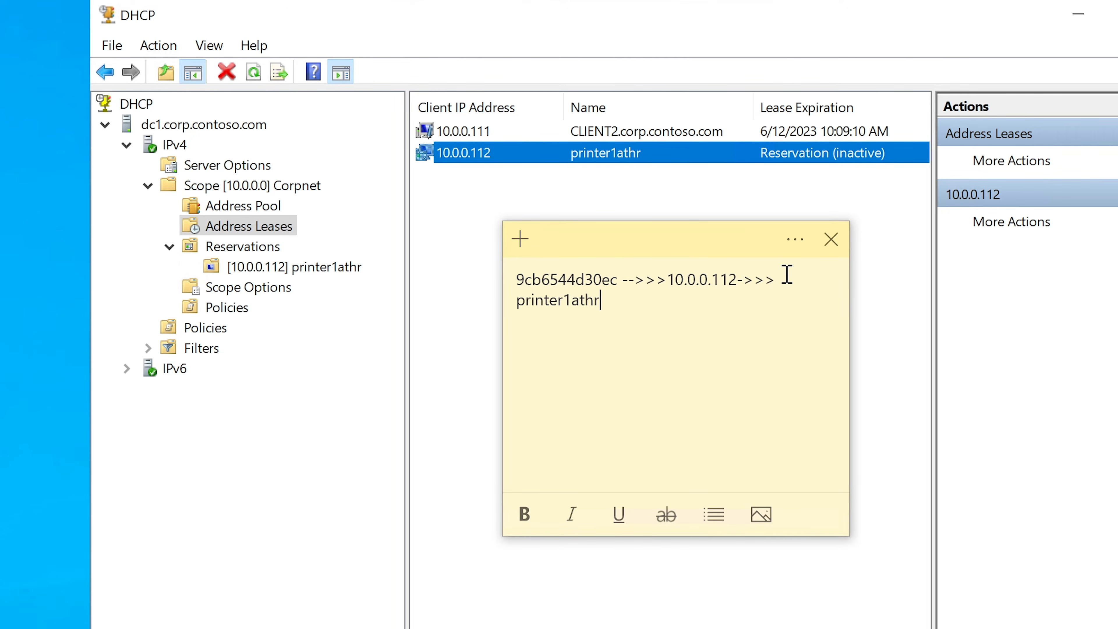
left_click_drag(849, 536, 1117, 547)
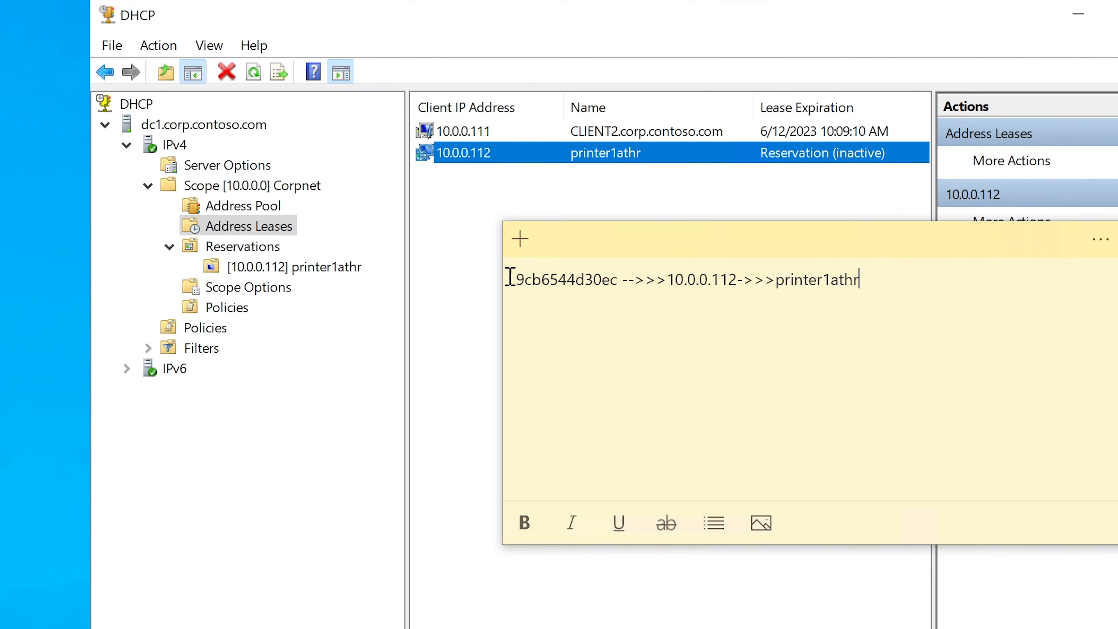
Review the mapping of MAC address, IP address and printer name in the sticky note.
left_click_drag(511, 278, 867, 280)
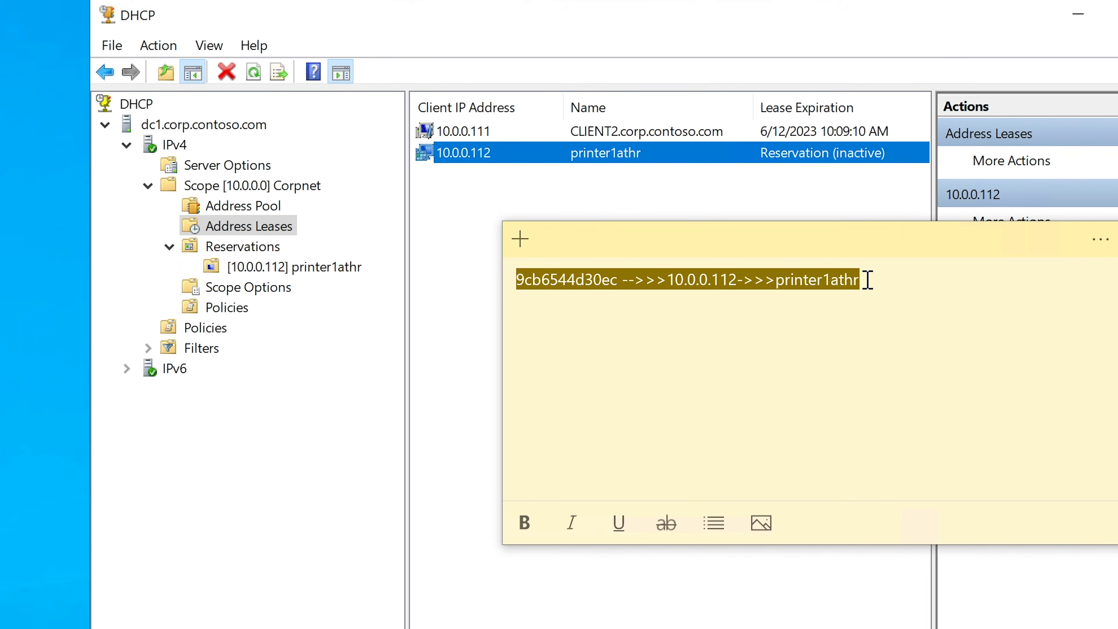
left_click(867, 280)
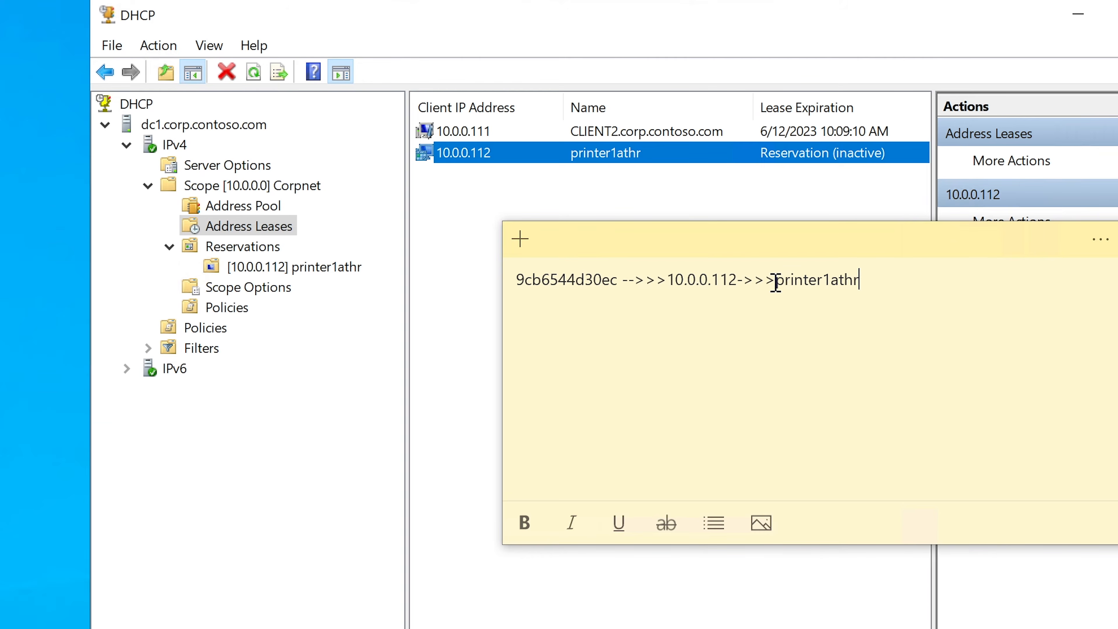
left_click_drag(776, 281, 507, 284)
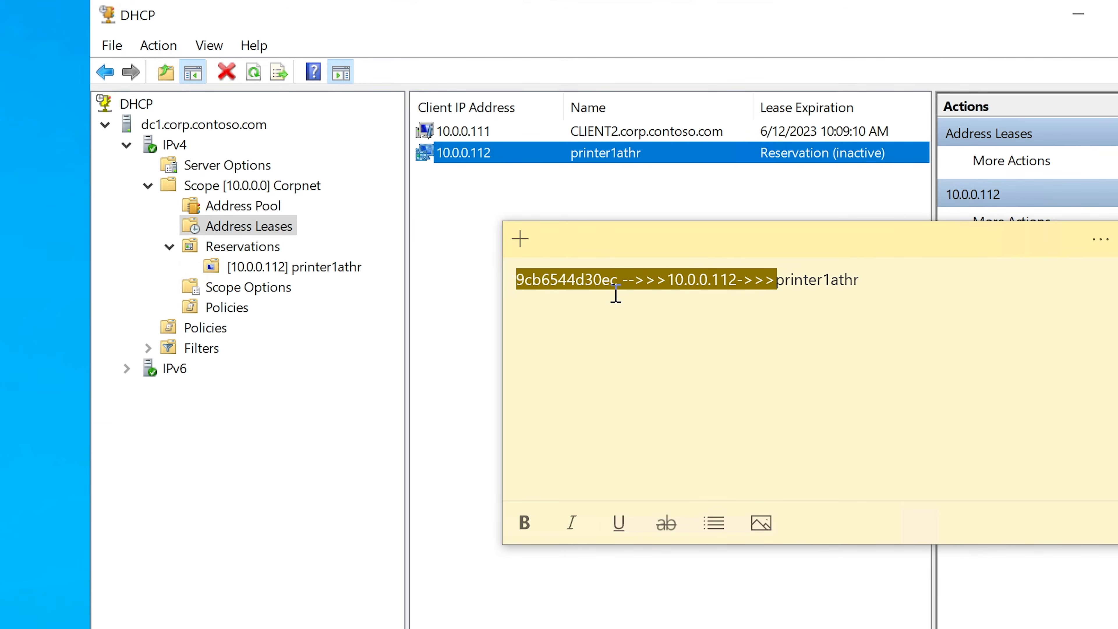
left_click(780, 280)
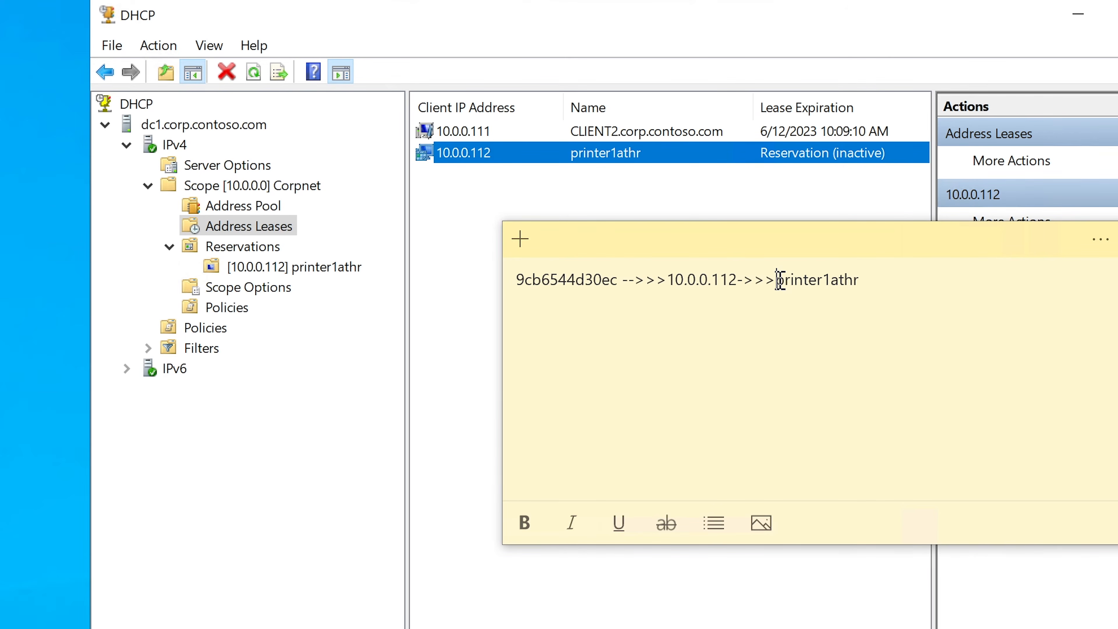
Copy the printer name in the sticky note and add the line "The main thing: printer1athr" below the mapping.
left_click_drag(780, 279, 866, 280)
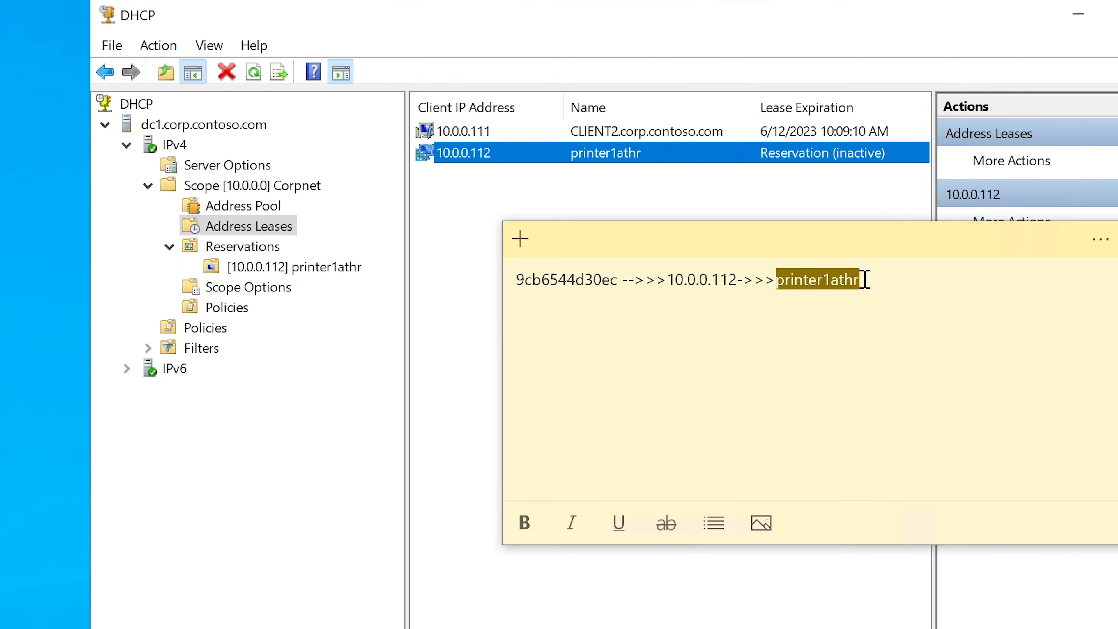
right_click(836, 279)
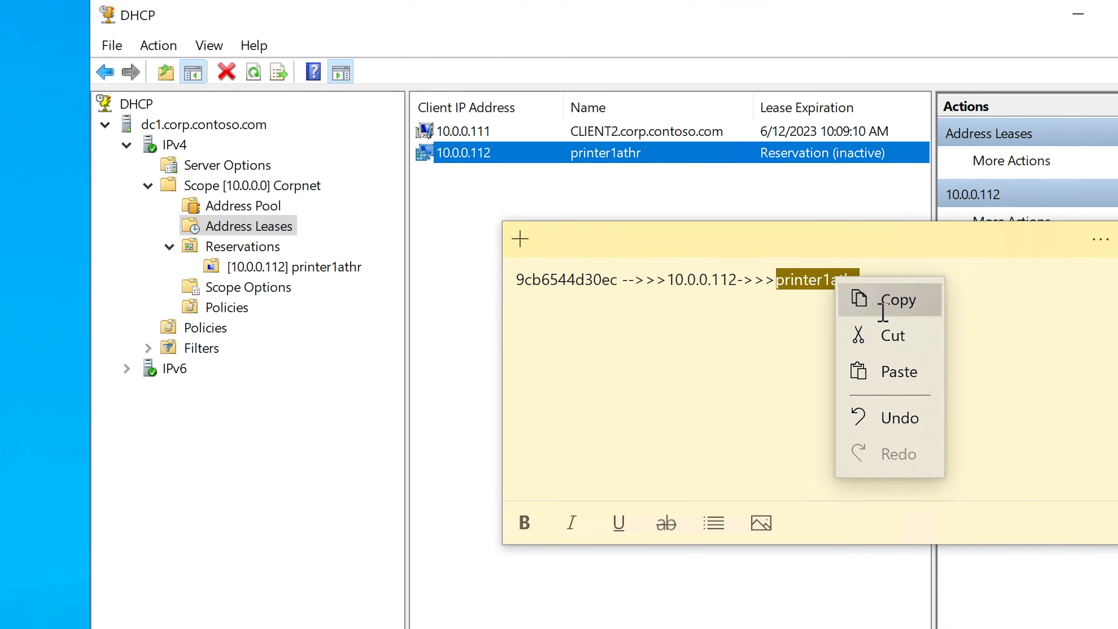
left_click(863, 299)
left_click(785, 345)
key("Return")
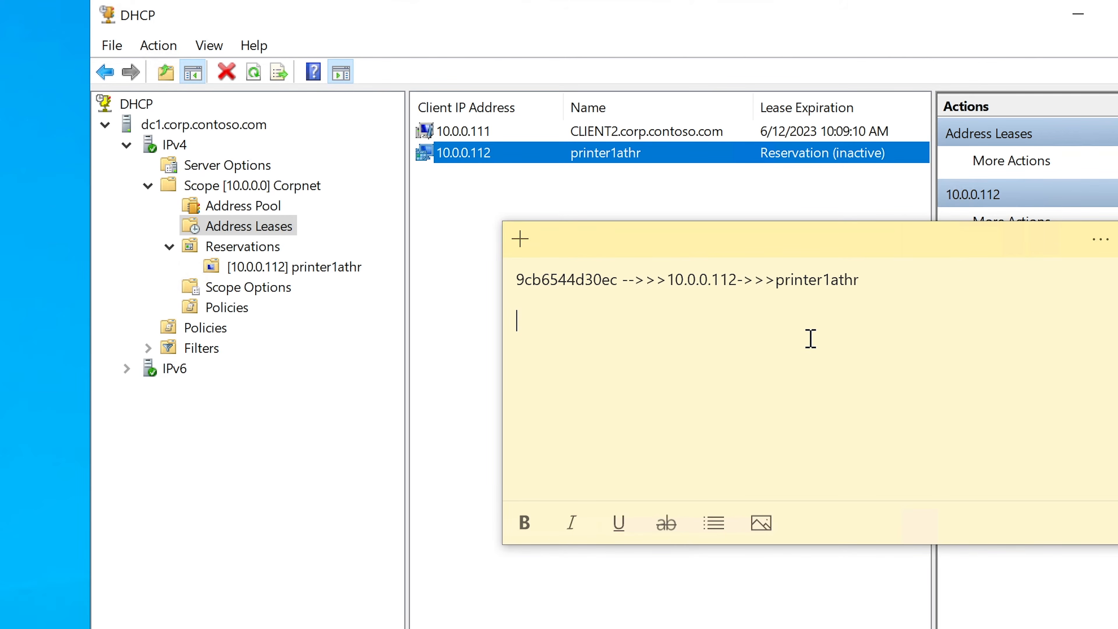
type("The main thing")
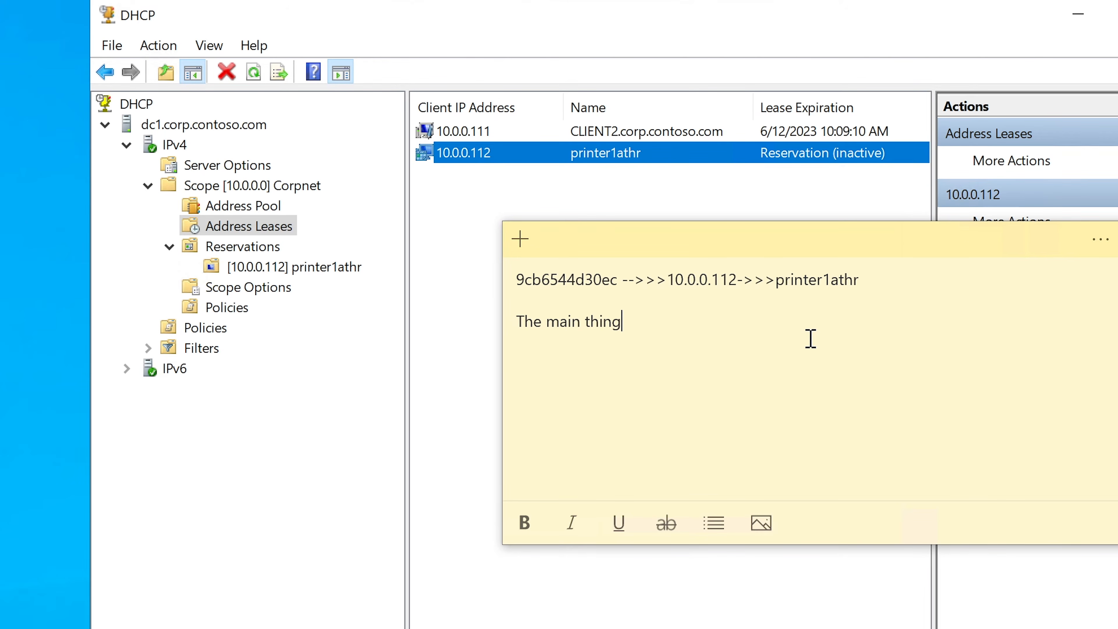
type(":")
key("ctrl+v")
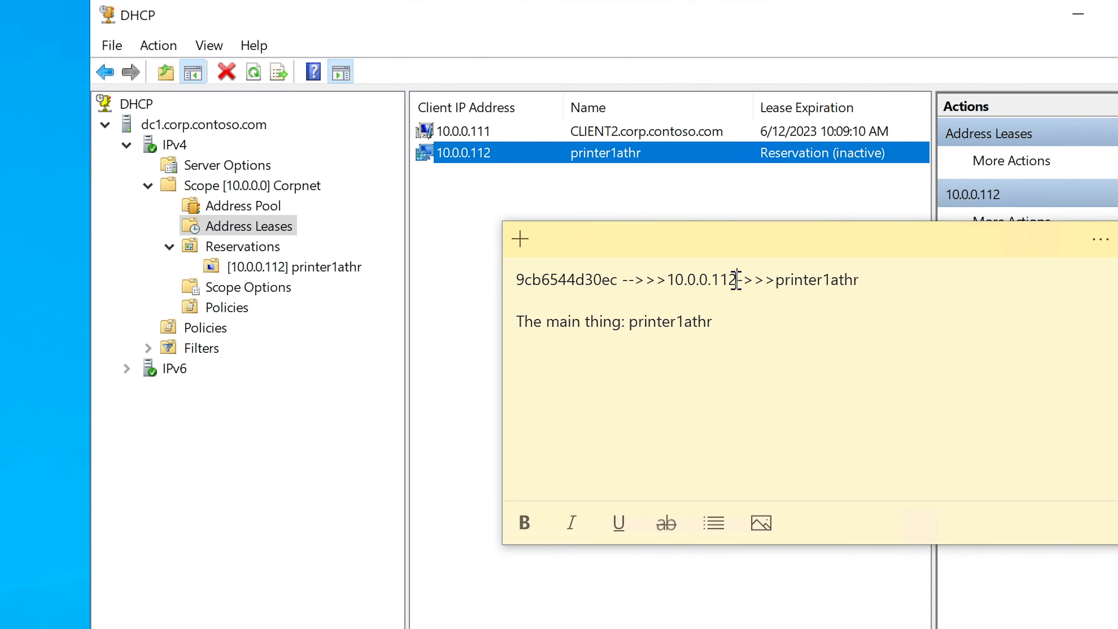
left_click_drag(737, 280, 656, 278)
left_click(776, 320)
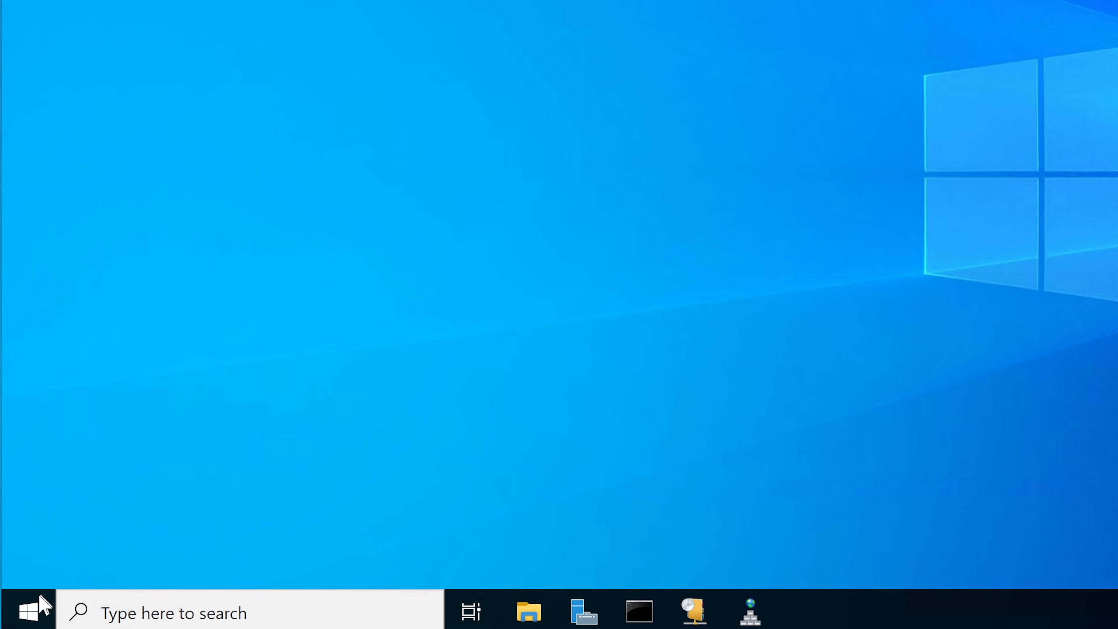
Open Print Management and widen the Printer Name column in the printer list of DC1 (local).
left_click(29, 610)
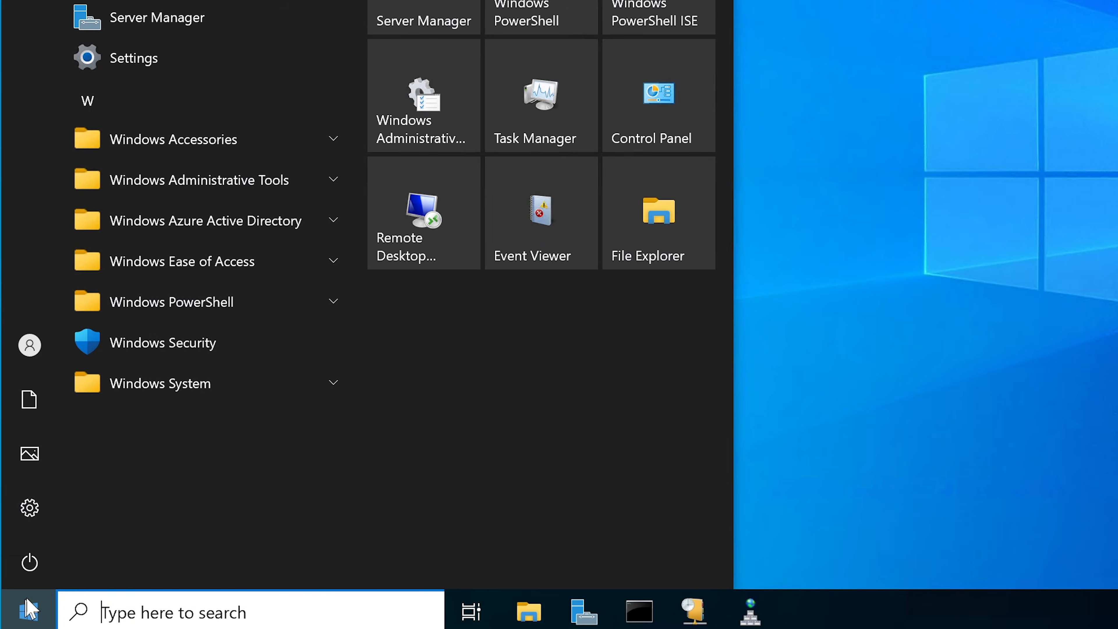
left_click(216, 180)
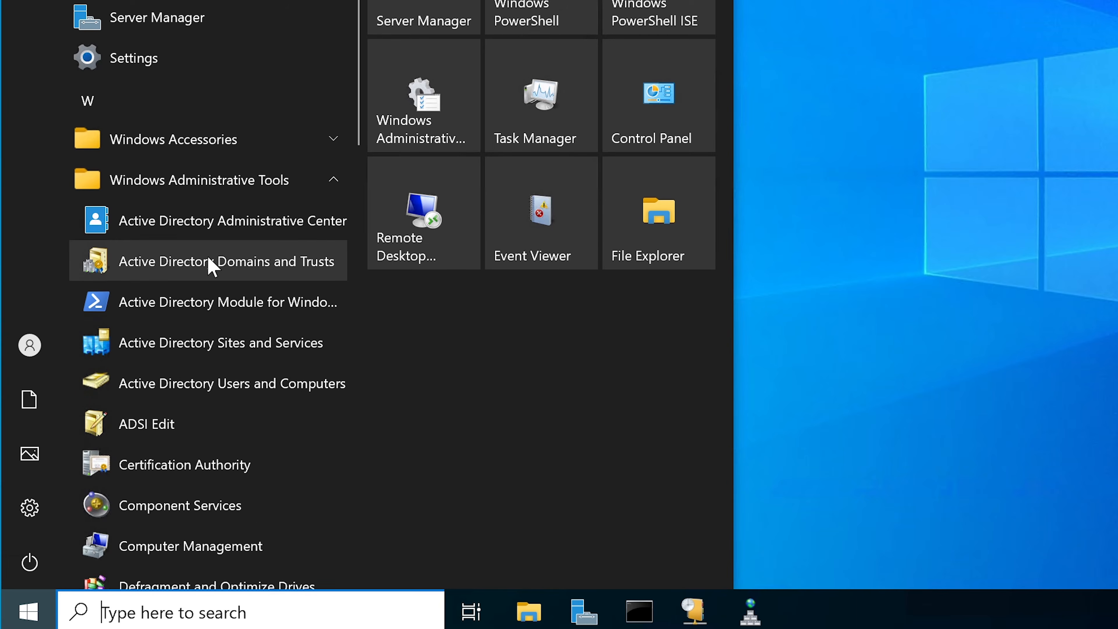
scroll(211, 265, "down", 12)
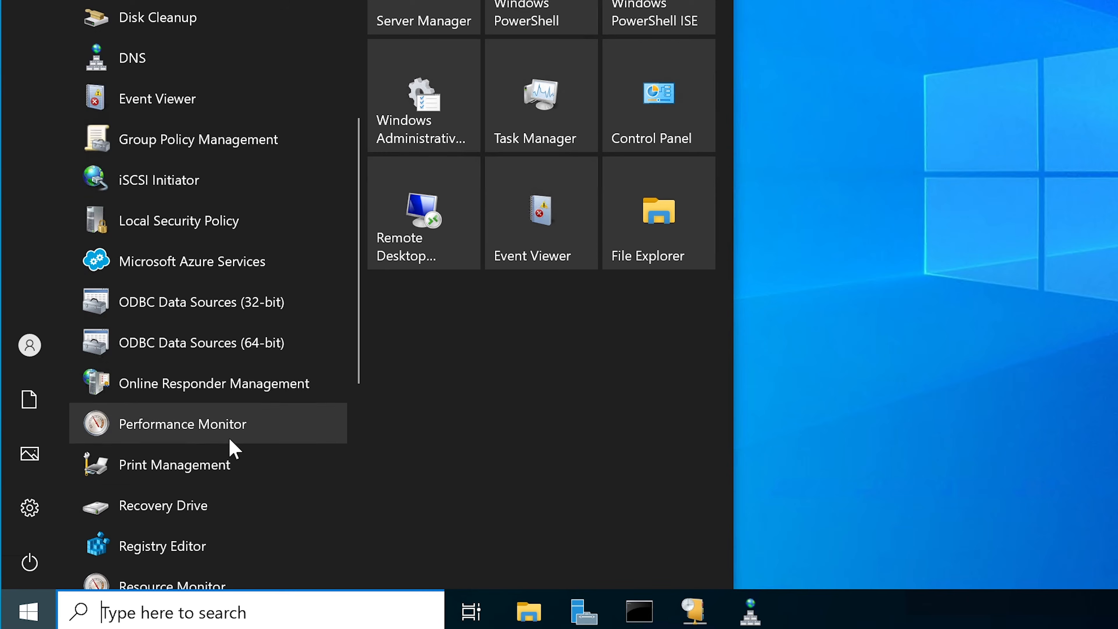
left_click(264, 468)
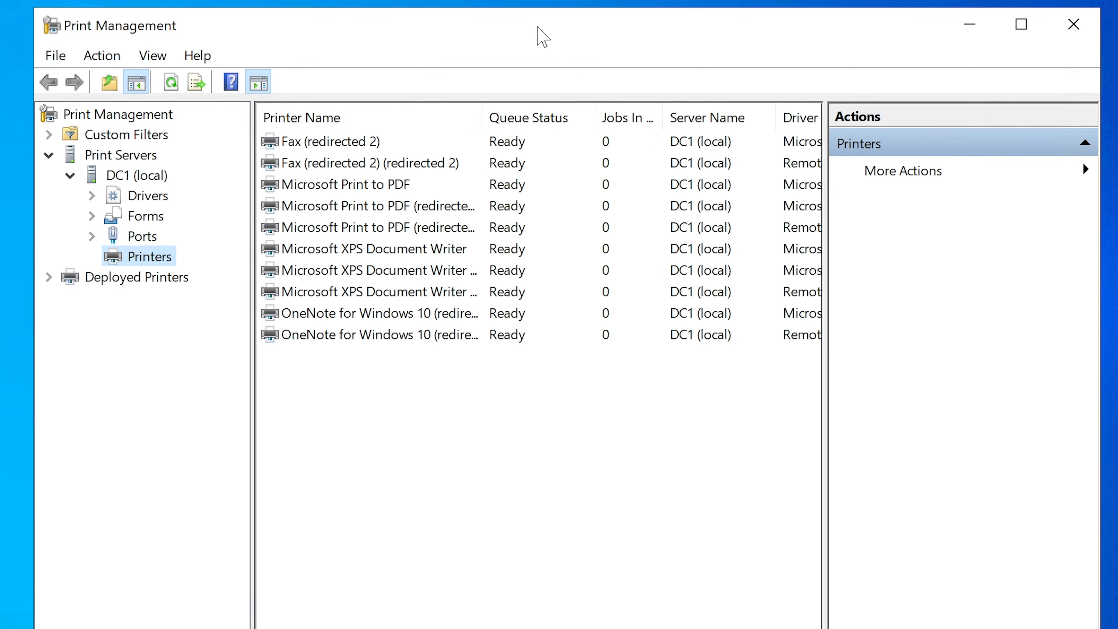
left_click_drag(482, 117, 531, 113)
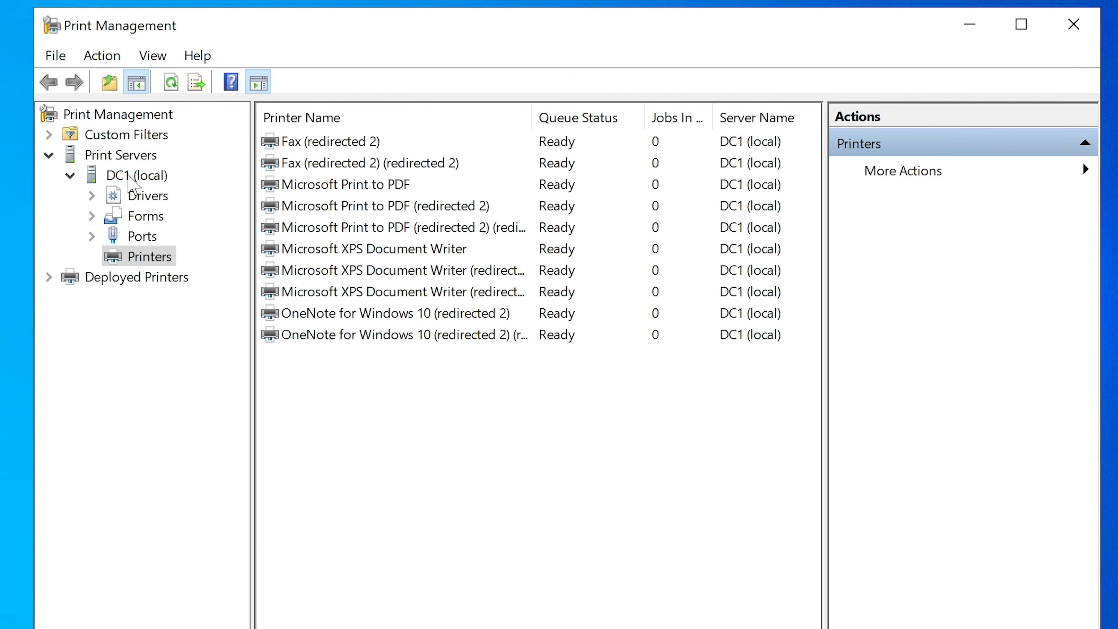
Examine the Print Servers node and the printers listed under DC1 (local).
left_click(130, 175)
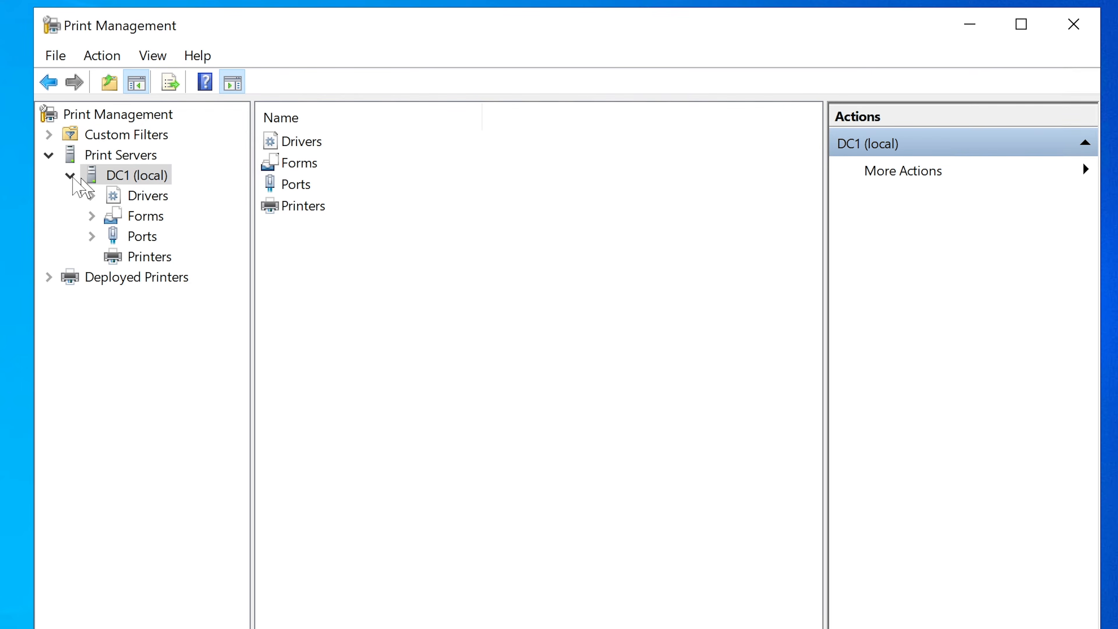
left_click(70, 175)
left_click(97, 155)
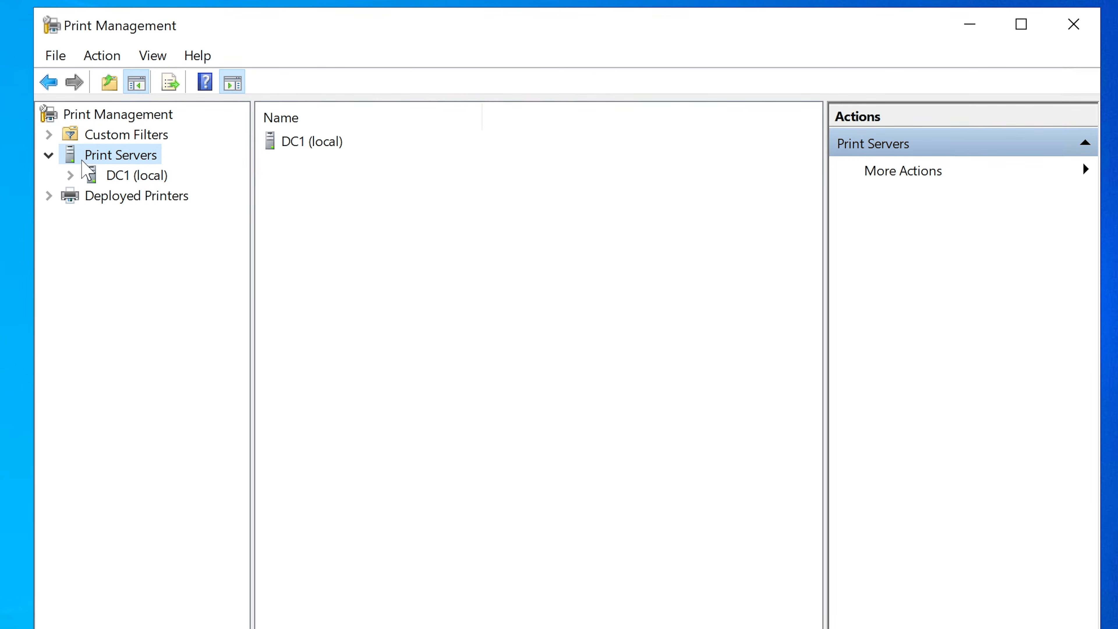
left_click(70, 175)
left_click(138, 265)
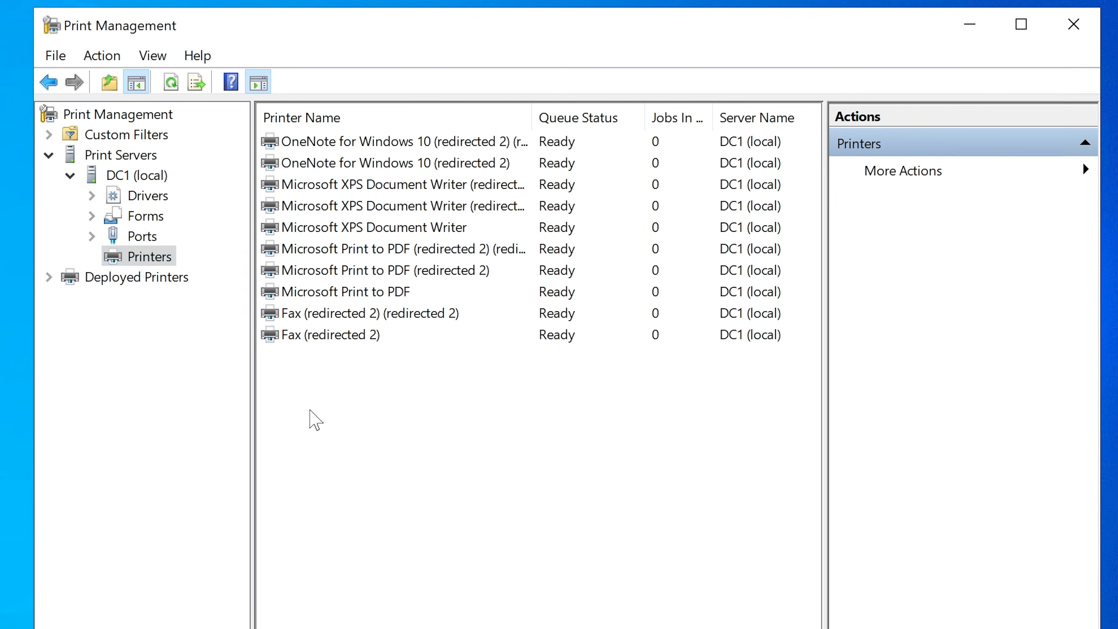
Start adding a printer to DC1 (local) with the method "Add an IPP, TCP/IP, or Web Services Printer by IP address or hostname".
right_click(310, 410)
left_click(384, 385)
right_click(132, 256)
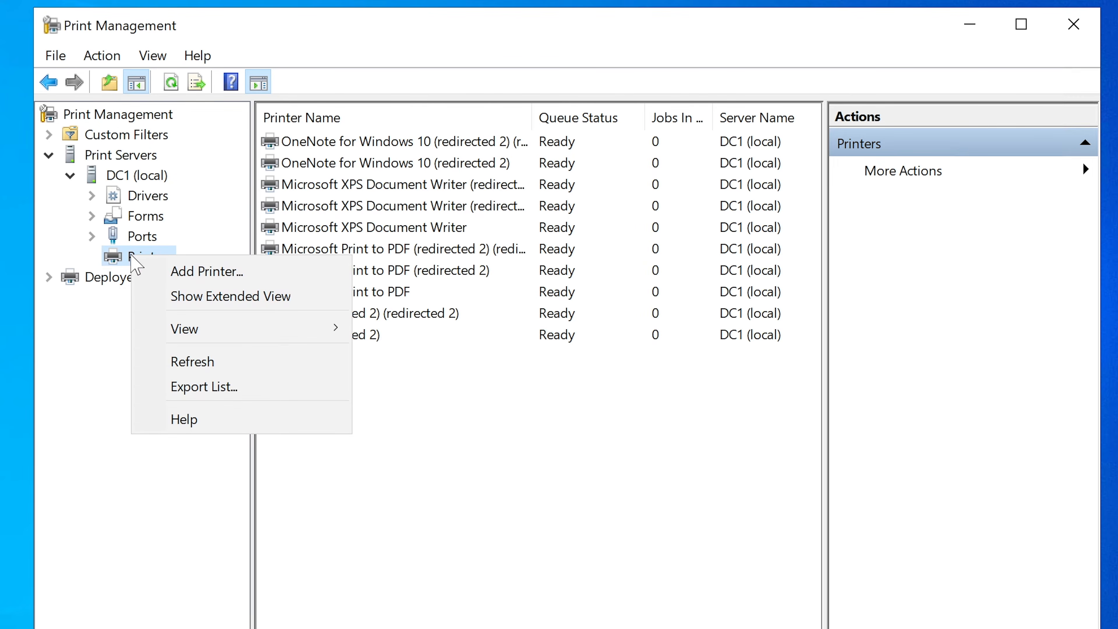
left_click(201, 274)
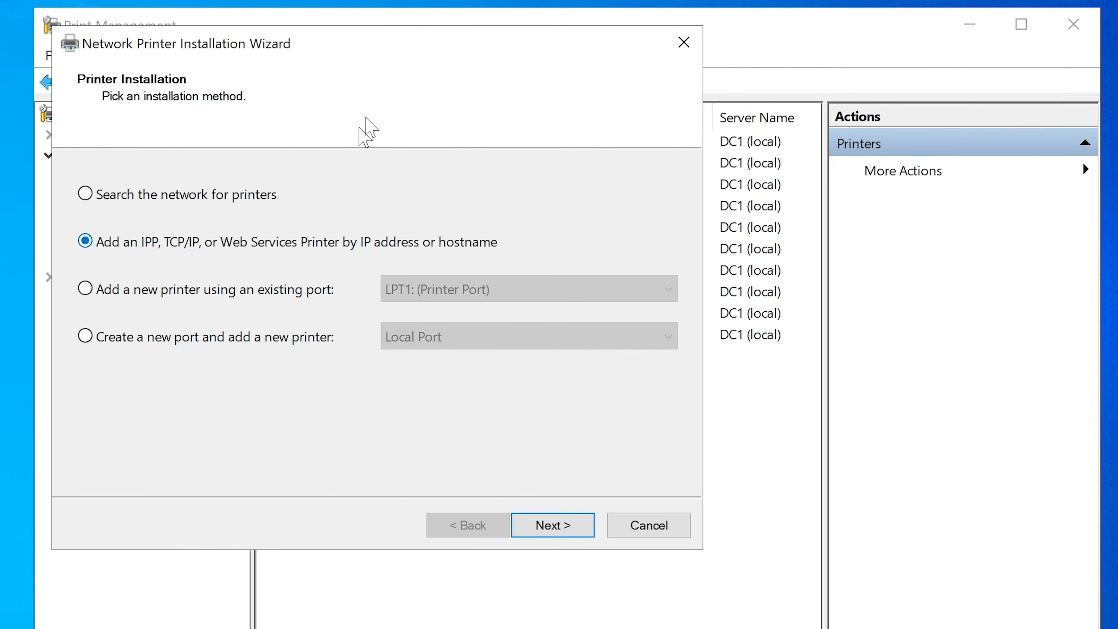
left_click_drag(405, 33, 538, 96)
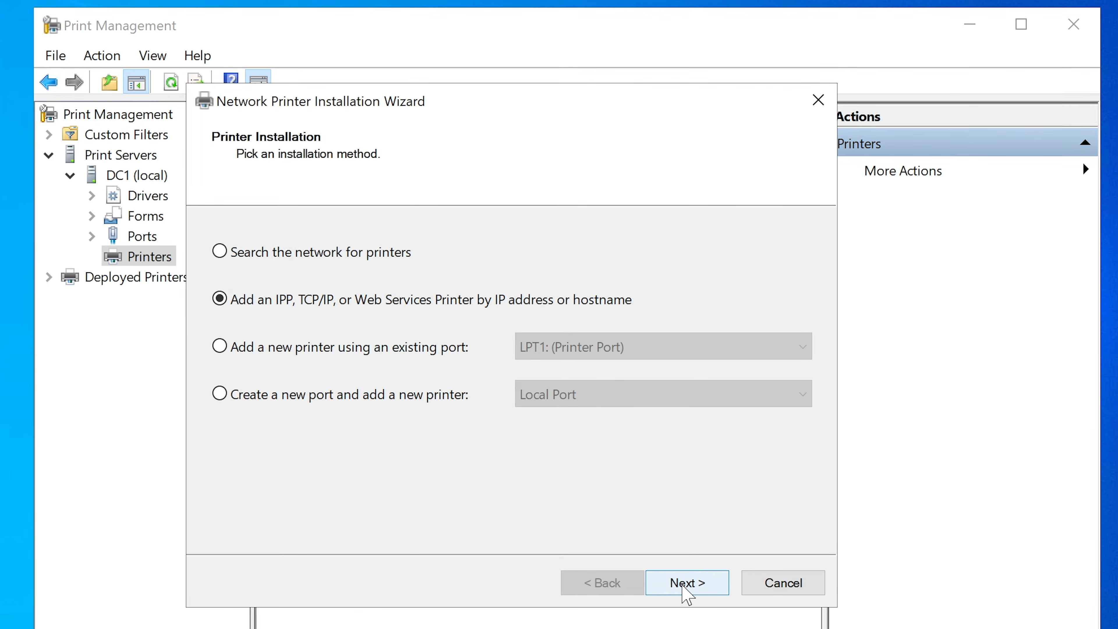
left_click(701, 589)
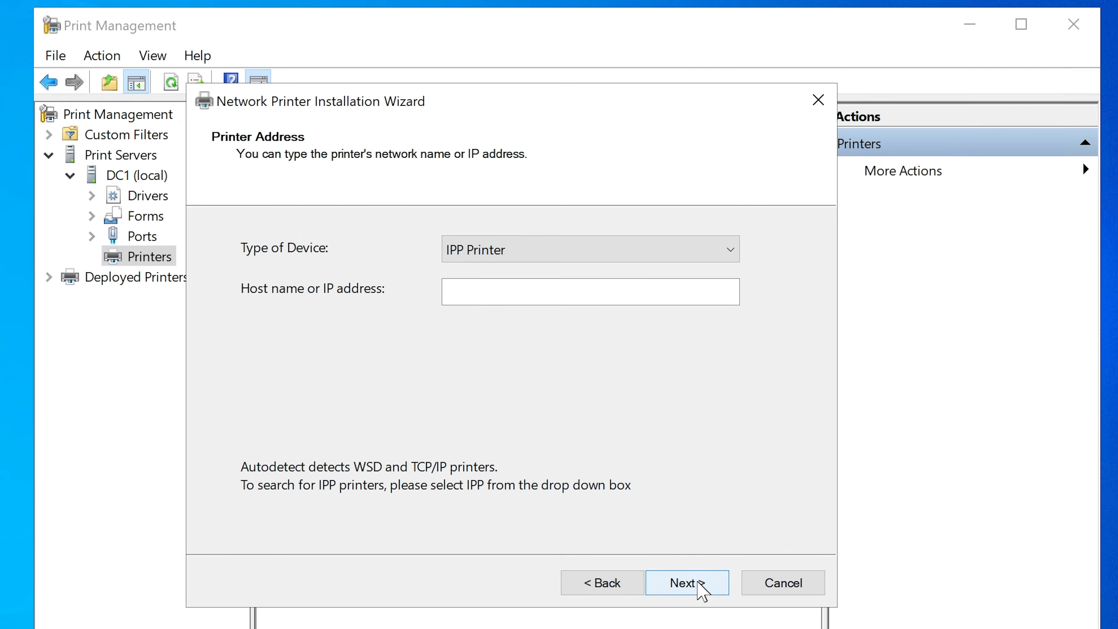
Copy printer1athr from the last line of the sticky note and return to the Network Printer Installation Wizard.
left_click(526, 295)
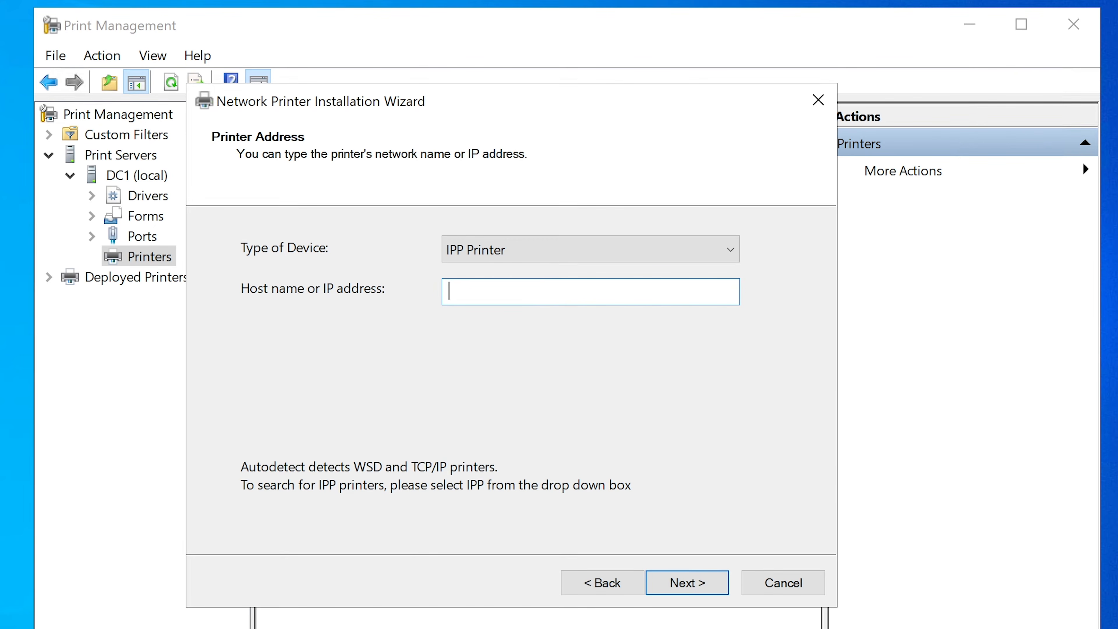
left_click(704, 628)
left_click_drag(718, 305, 653, 305)
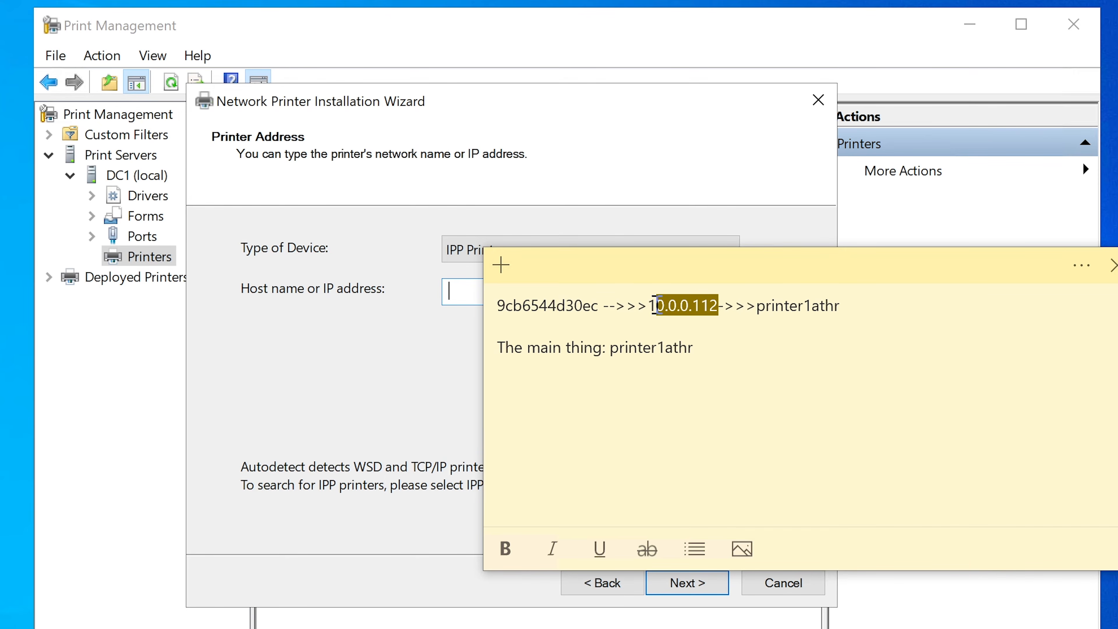
left_click(757, 324)
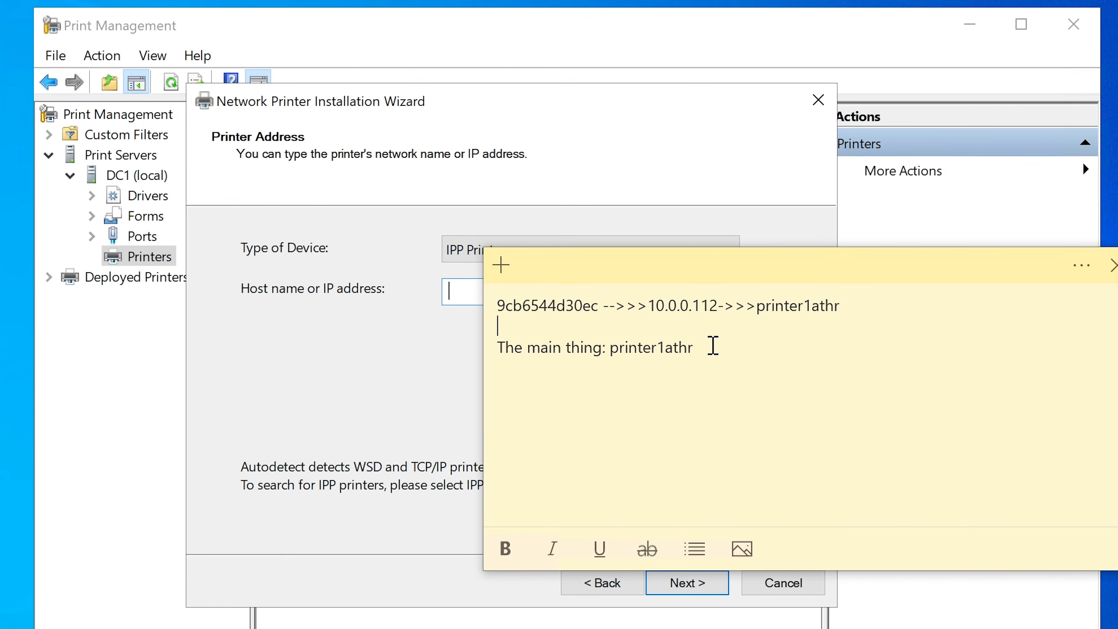
left_click_drag(696, 348, 616, 353)
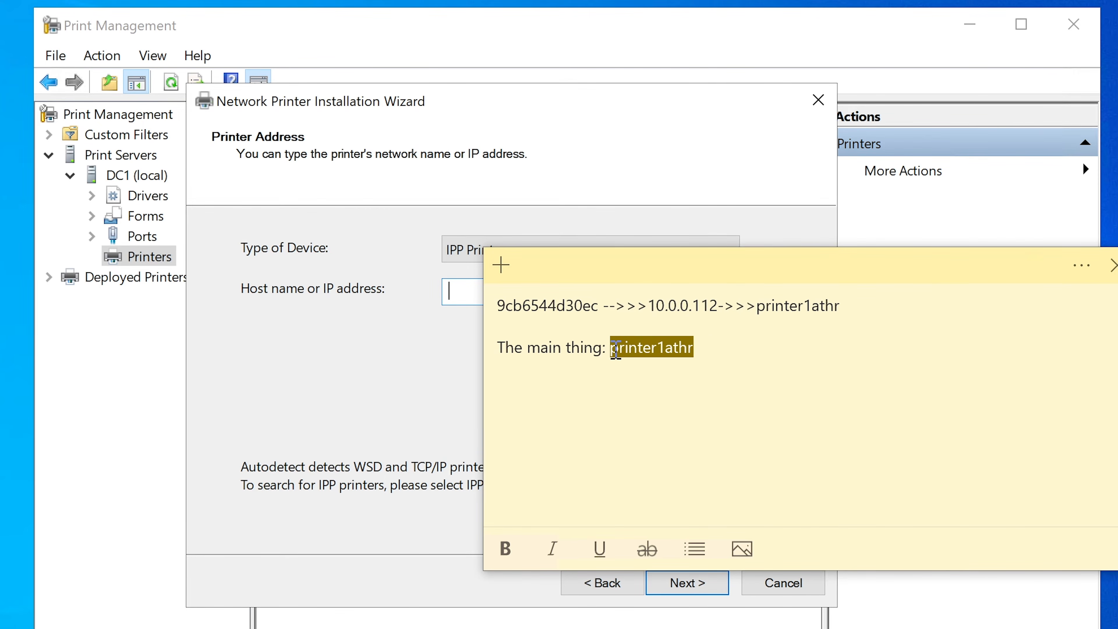
right_click(616, 352)
left_click(651, 369)
left_click(377, 405)
Set the new printer's type of device to TCP/IP Device.
left_click(527, 258)
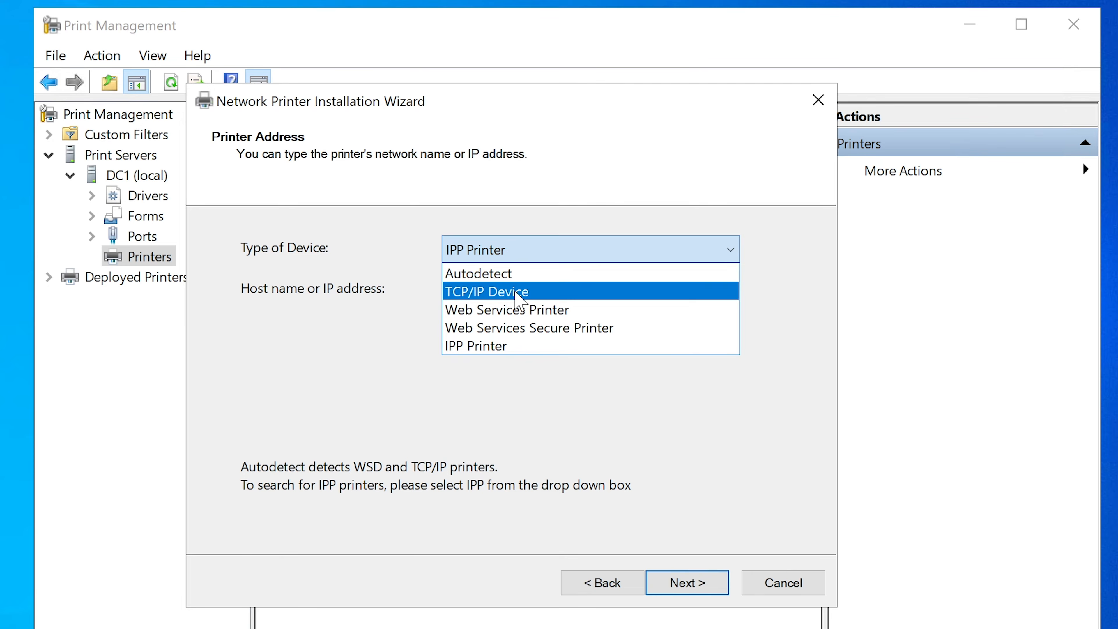
left_click(516, 292)
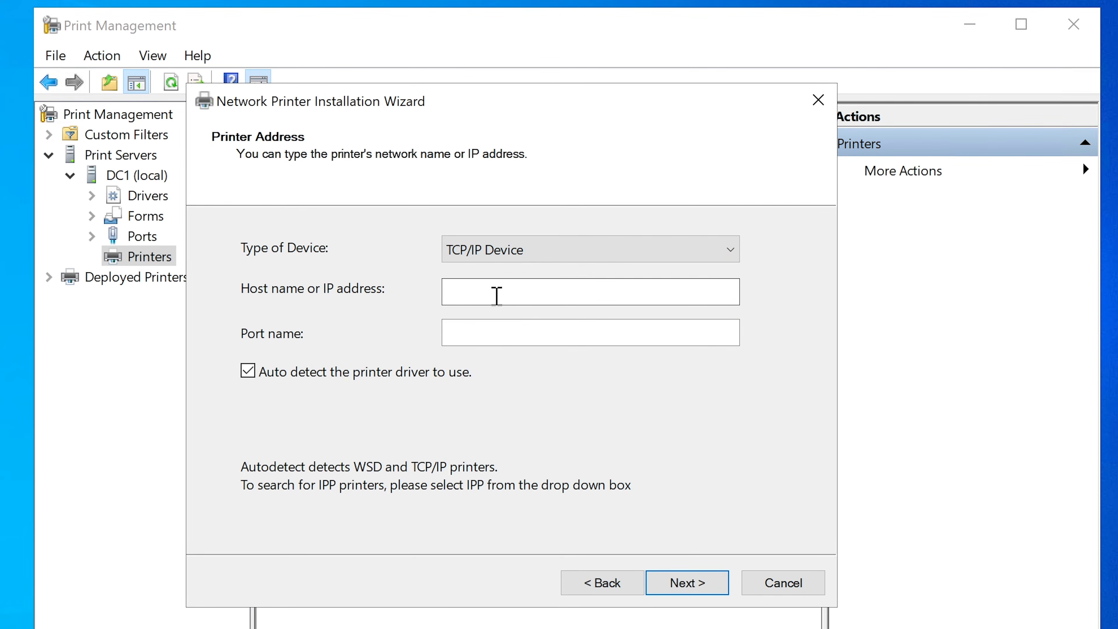
left_click(496, 295)
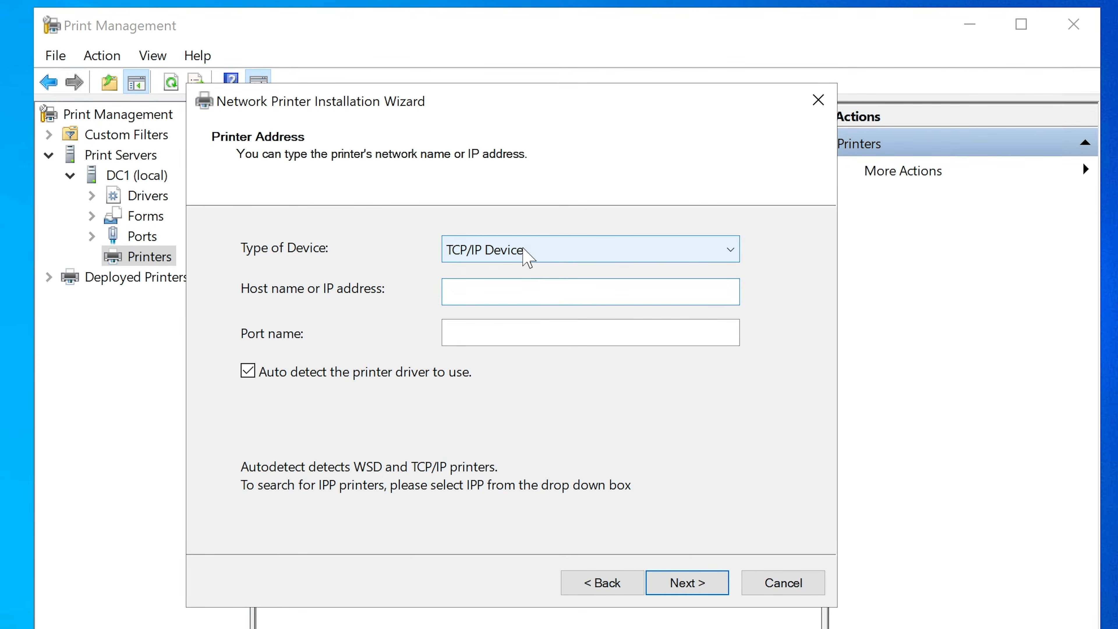
Try Autodetect as the type of device, and return it to TCP/IP Device.
left_click(528, 258)
left_click(513, 275)
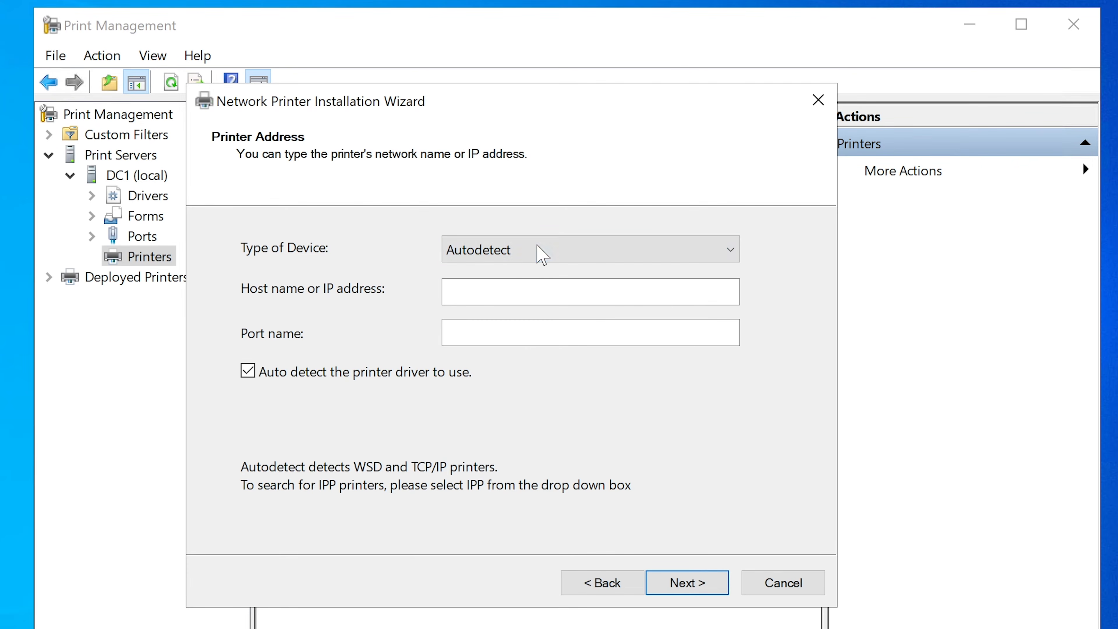
left_click(543, 254)
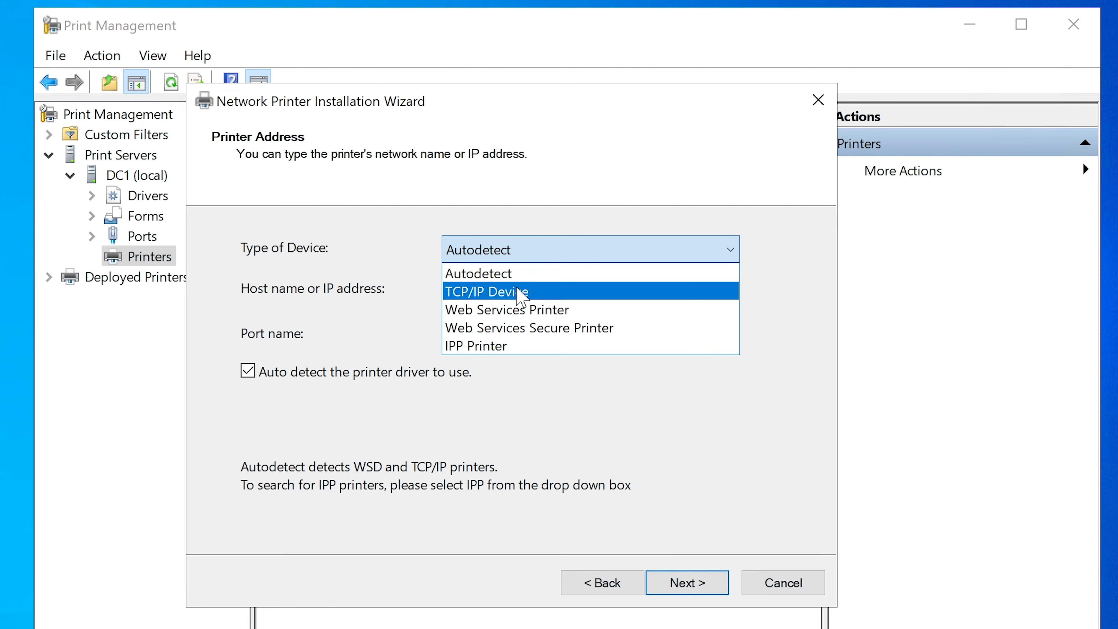
left_click(521, 293)
Paste printer1athr as the new printer's host name or IP address.
left_click(511, 291)
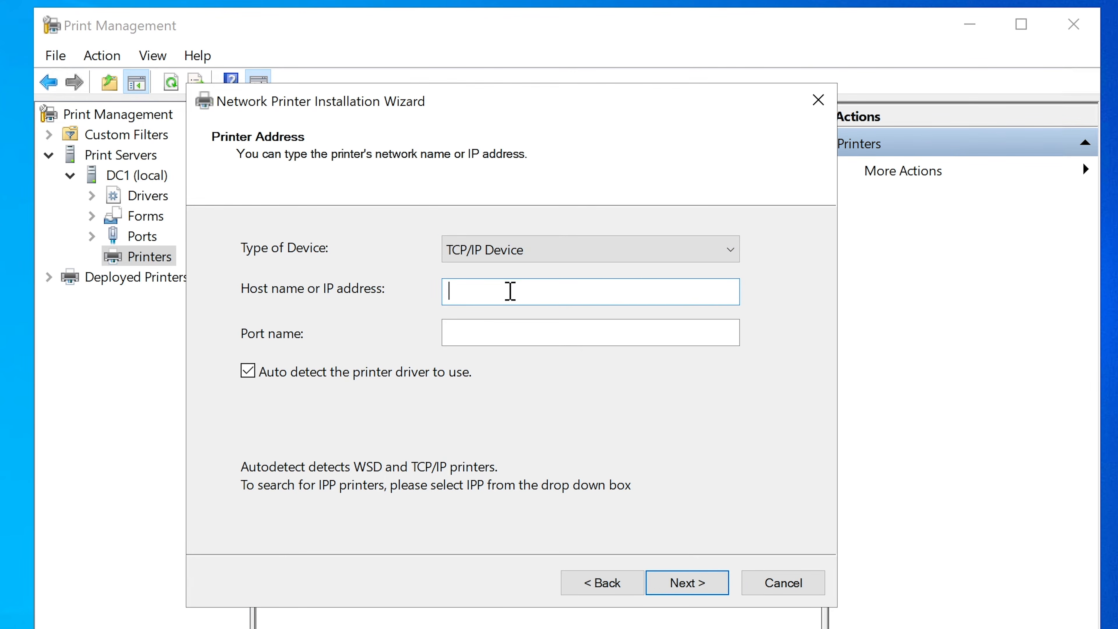
right_click(511, 291)
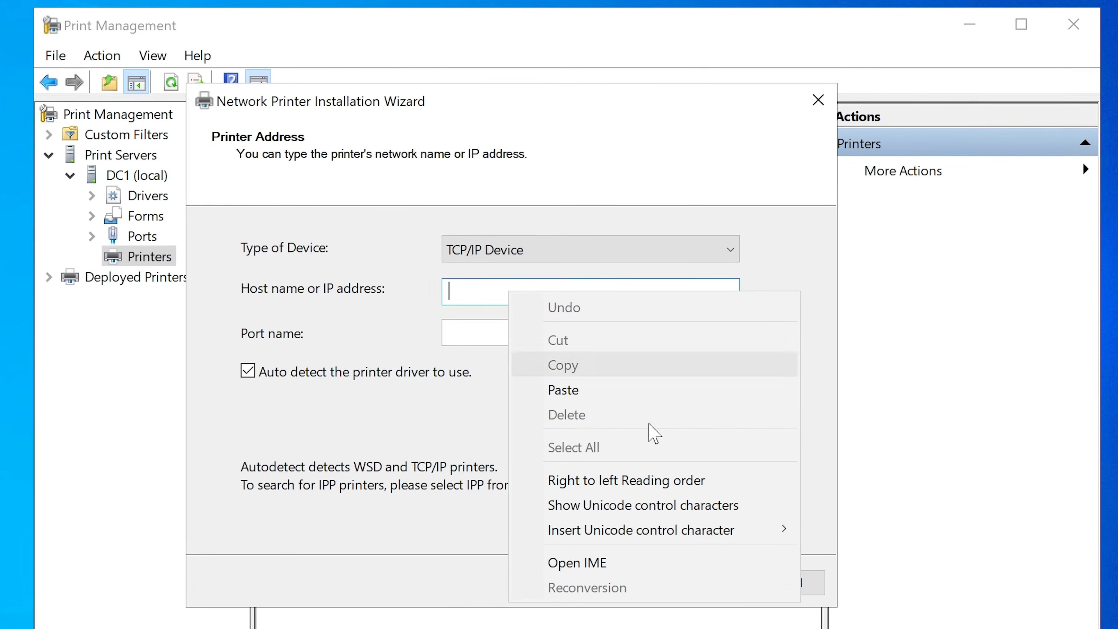
left_click(637, 391)
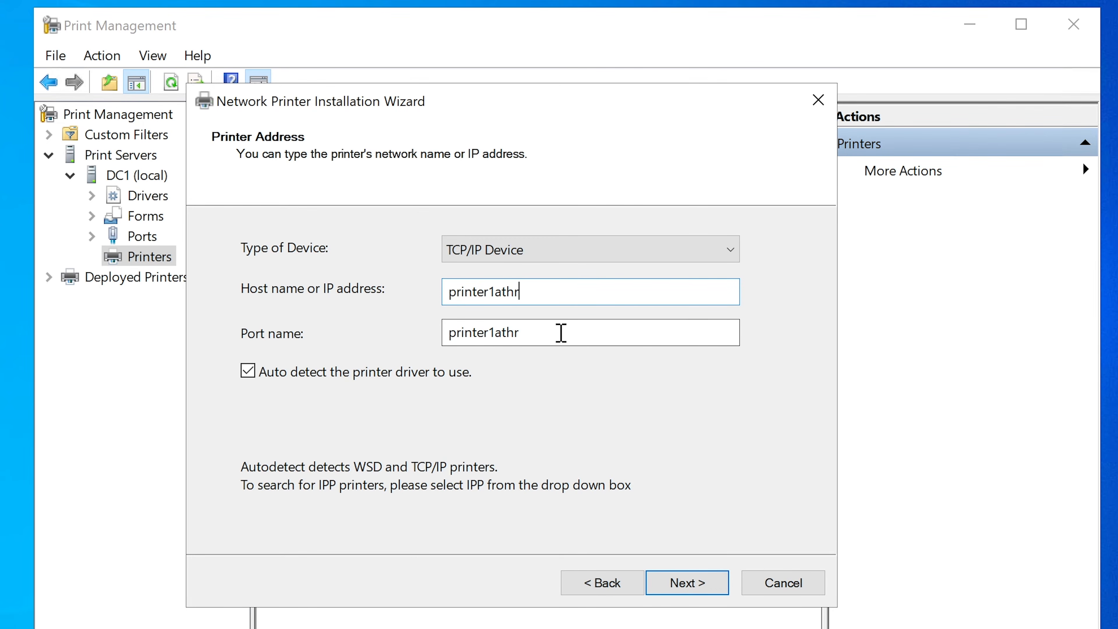
Try adding "_1" to the end of the port name, and remove the suffix again.
left_click(569, 336)
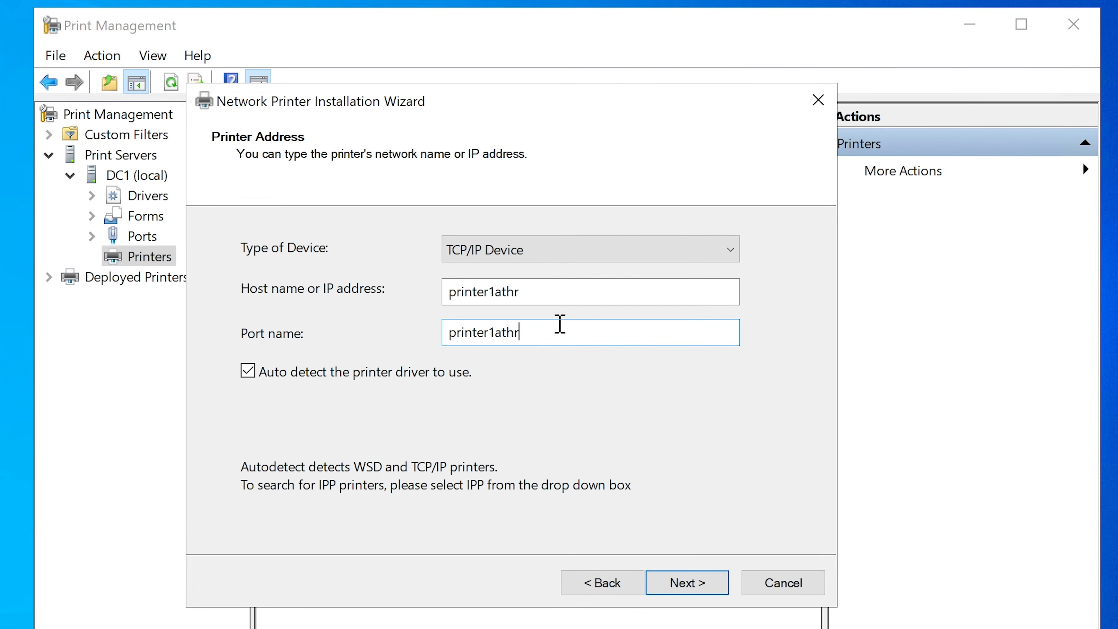
type("_1")
key("BackSpace")
key("BackSpace")
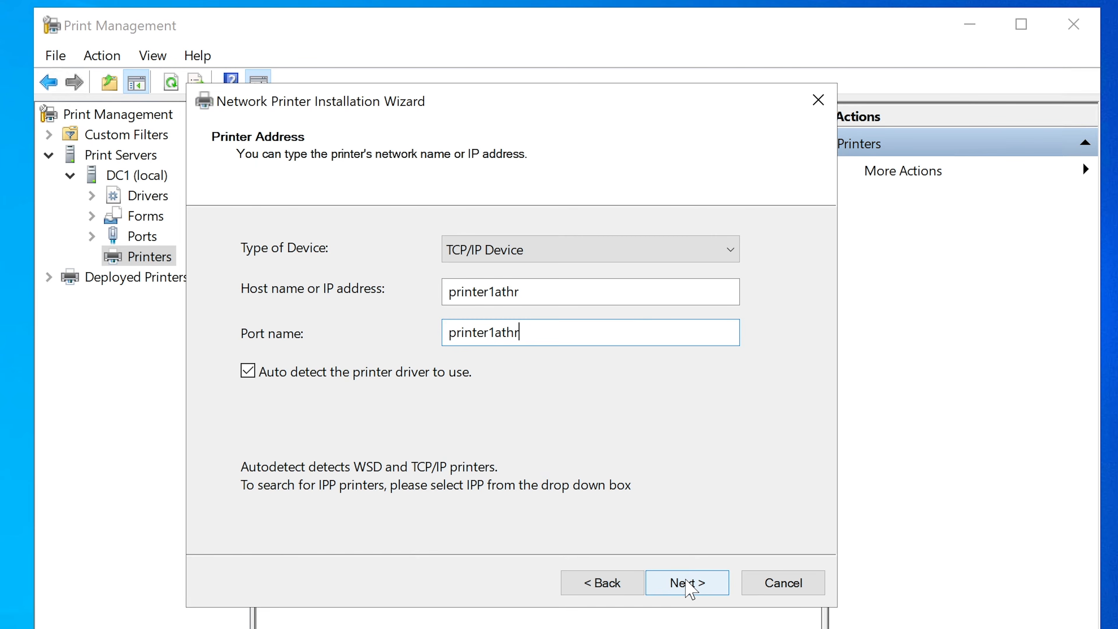
Accept the printer address and set the standard device type to Hewlett Packard JetDirect Ex (single port).
left_click(686, 581)
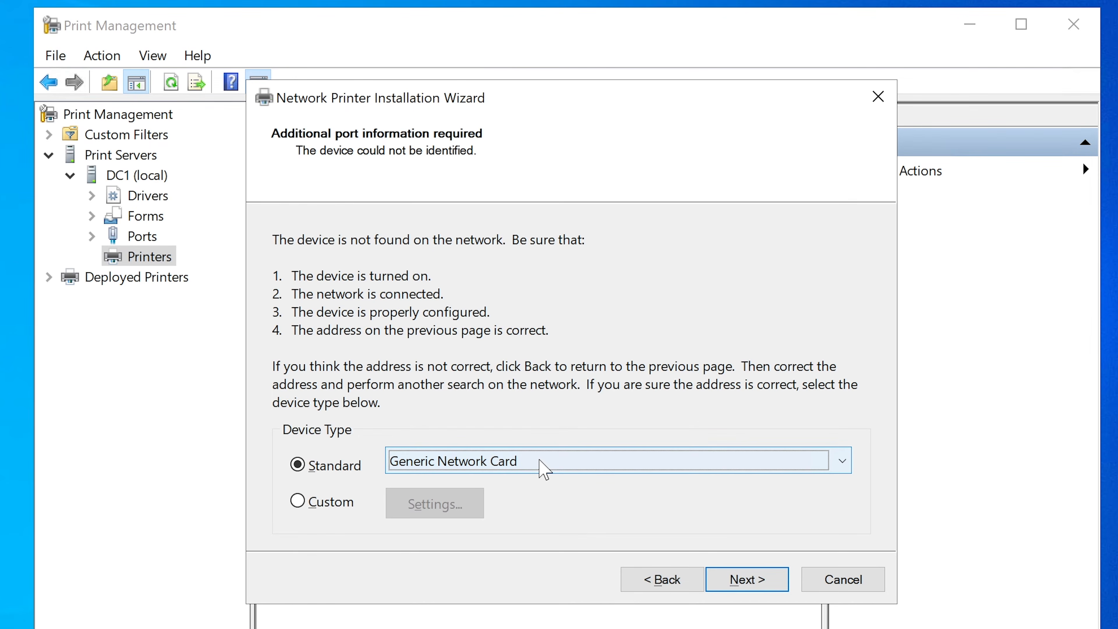
left_click(540, 461)
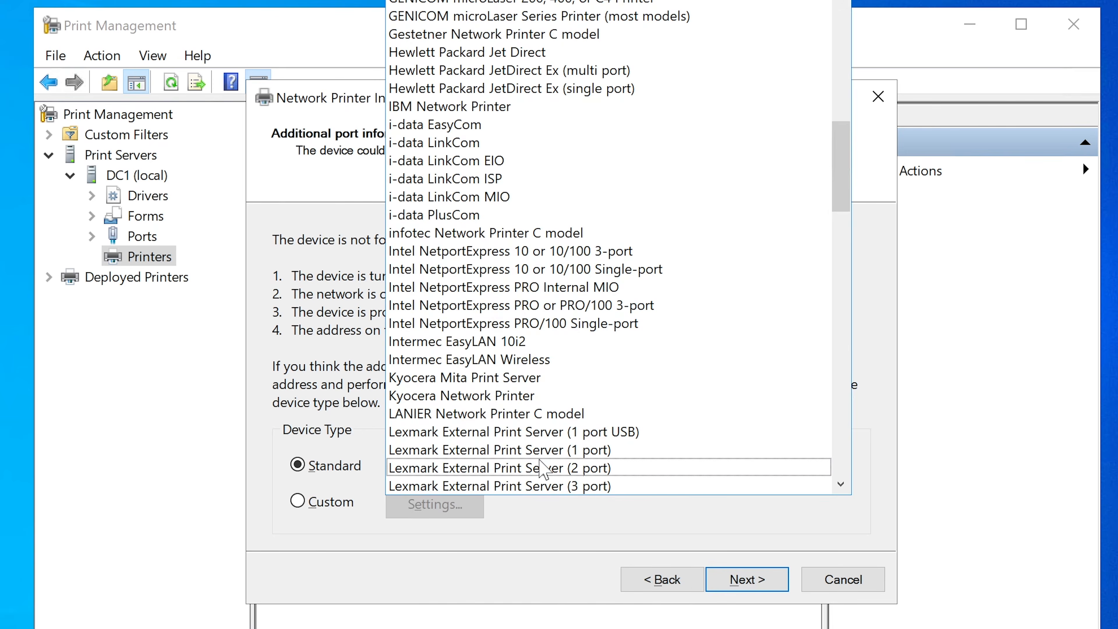
scroll(580, 418, "down", 15)
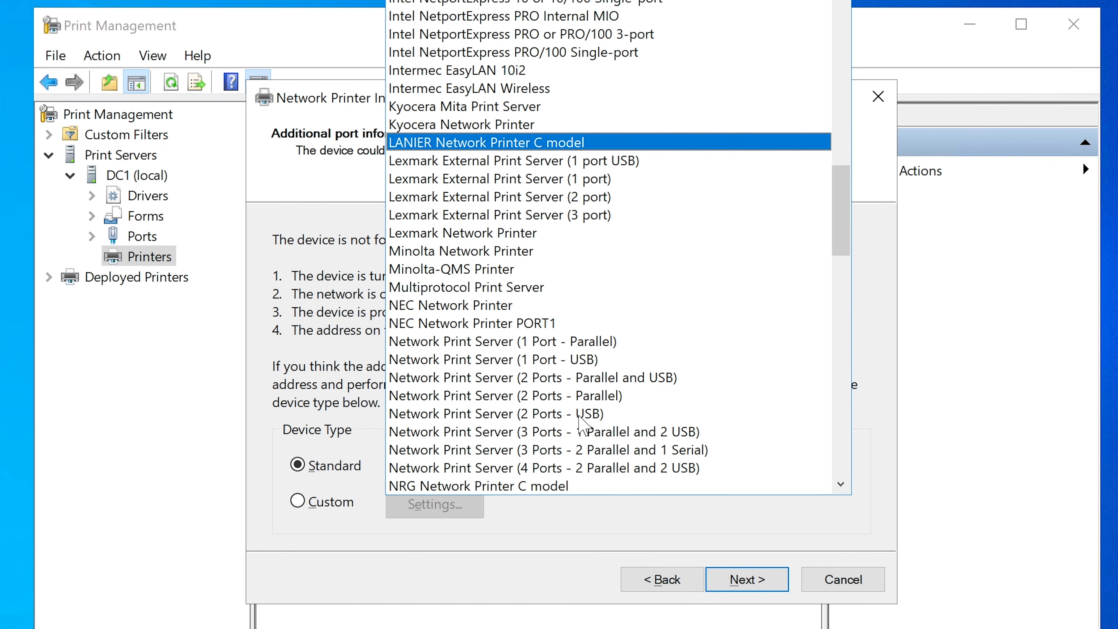
scroll(586, 426, "down", 13)
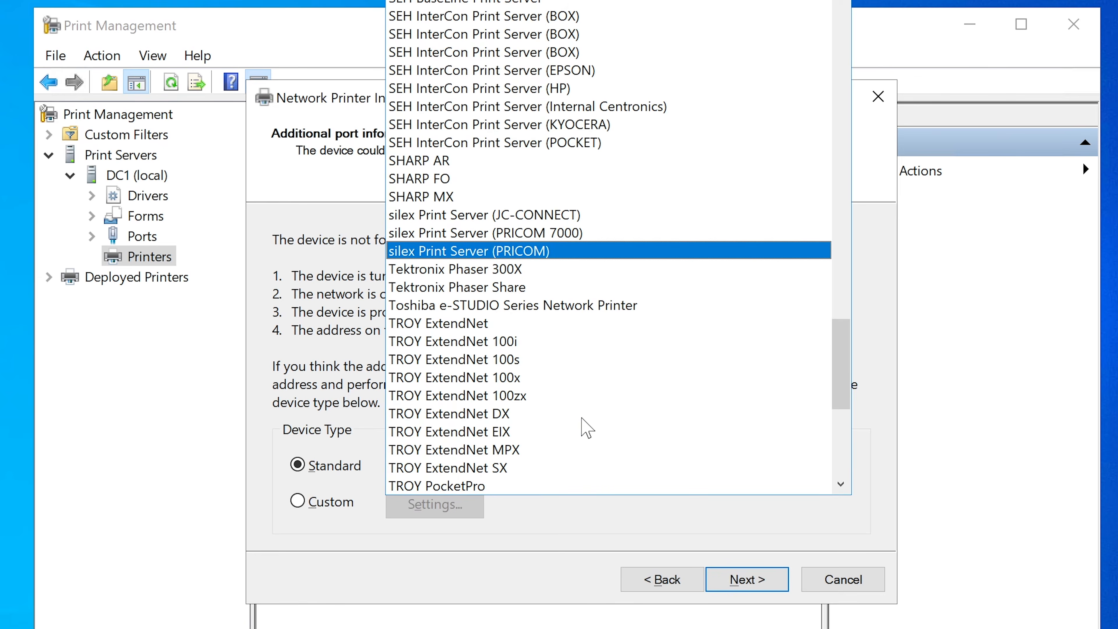
scroll(587, 429, "down", 2)
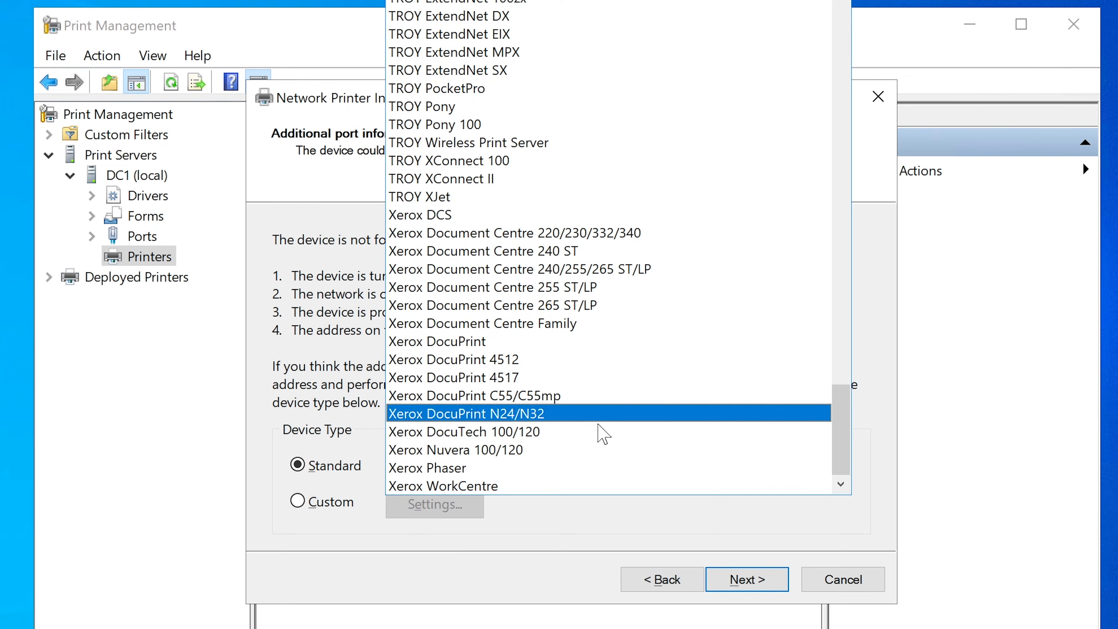
scroll(590, 428, "up", 20)
scroll(616, 426, "up", 6)
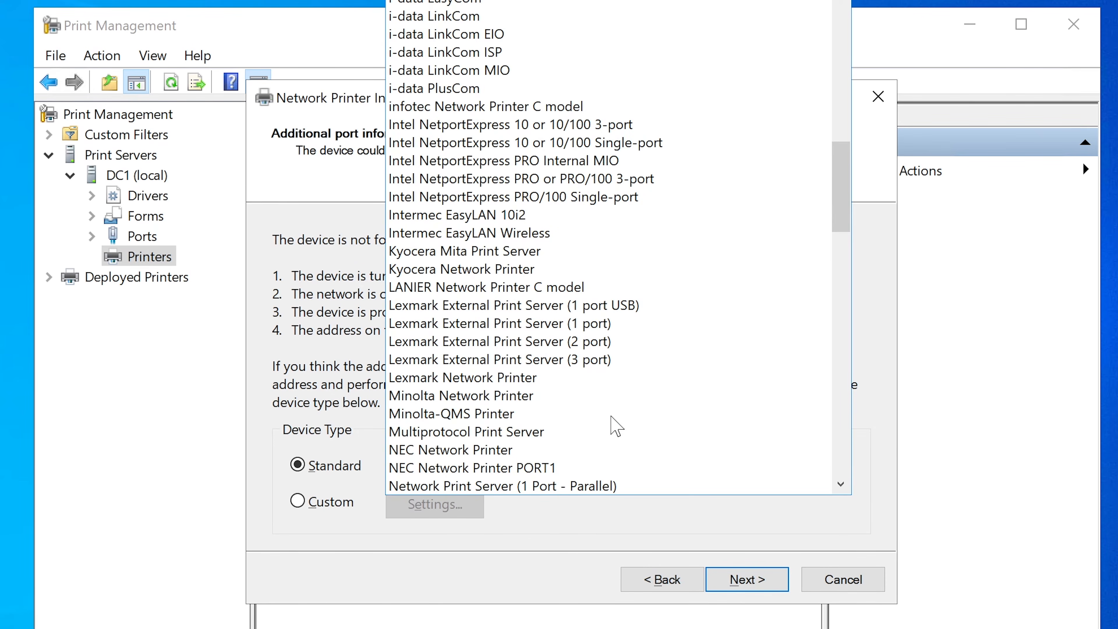
scroll(615, 425, "up", 1)
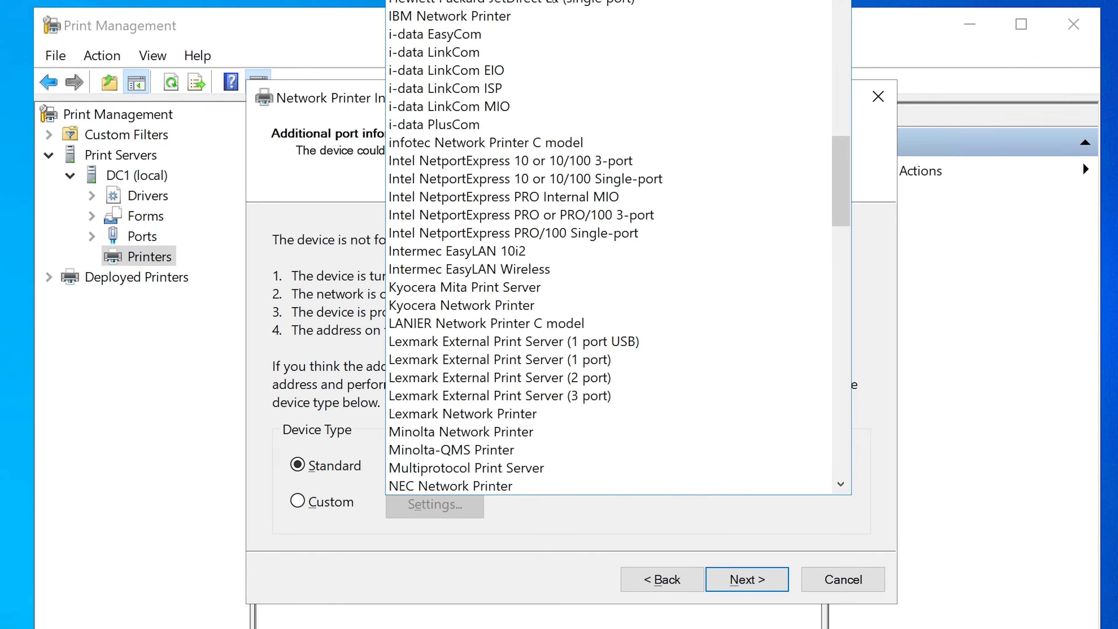
left_click(544, 6)
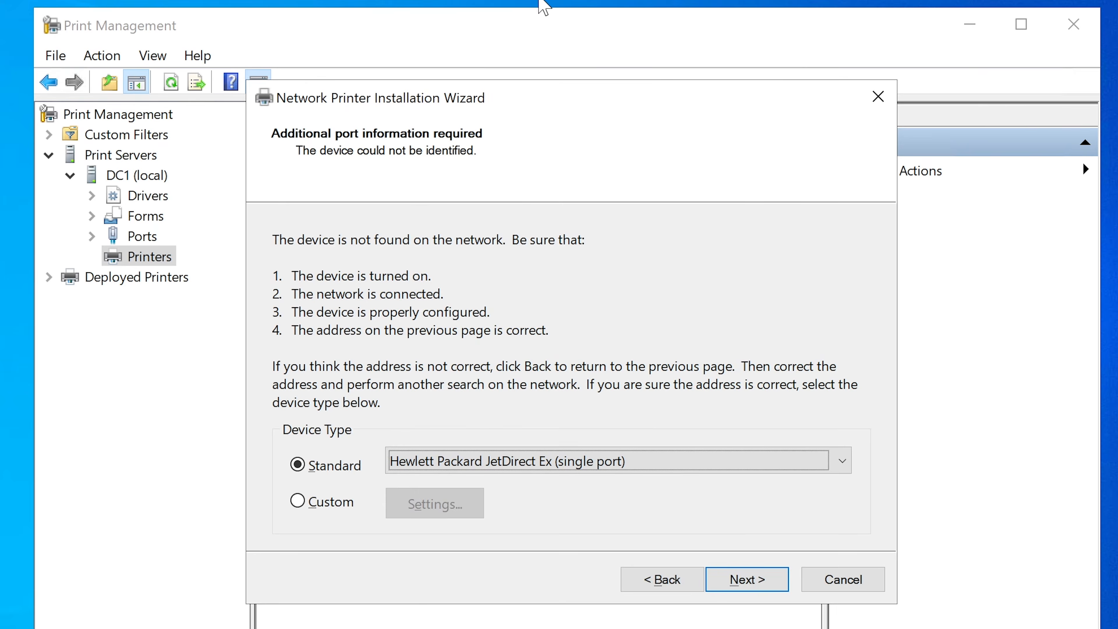
left_click(749, 578)
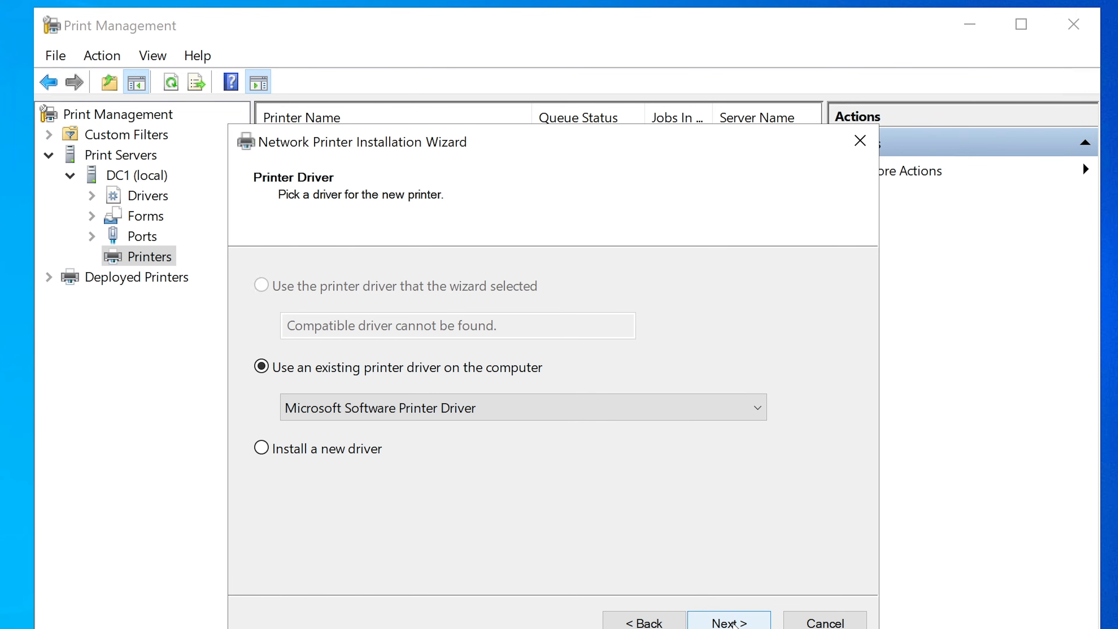
Finish installing the printer with the existing Microsoft Software Printer Driver, keeping the suggested printer name.
left_click(733, 623)
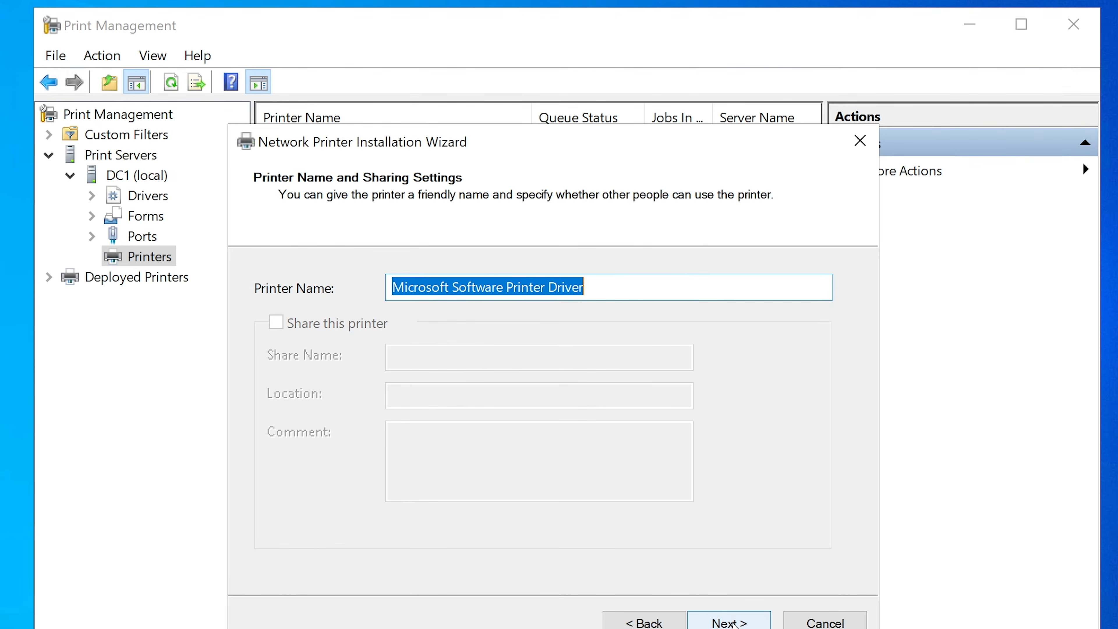
left_click(733, 623)
left_click(733, 623)
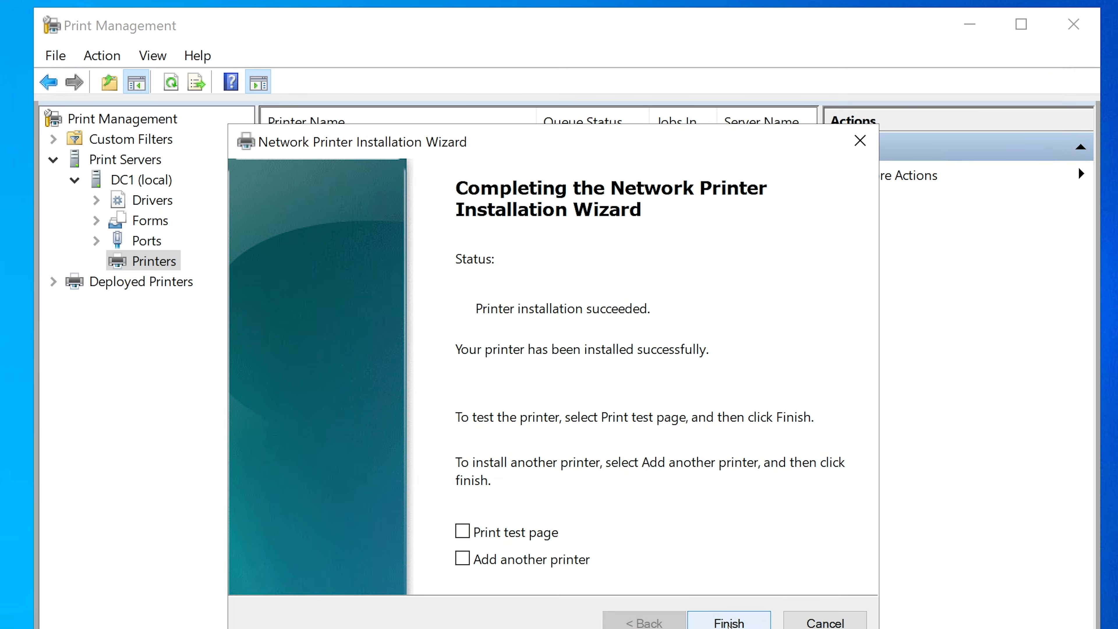
left_click(730, 623)
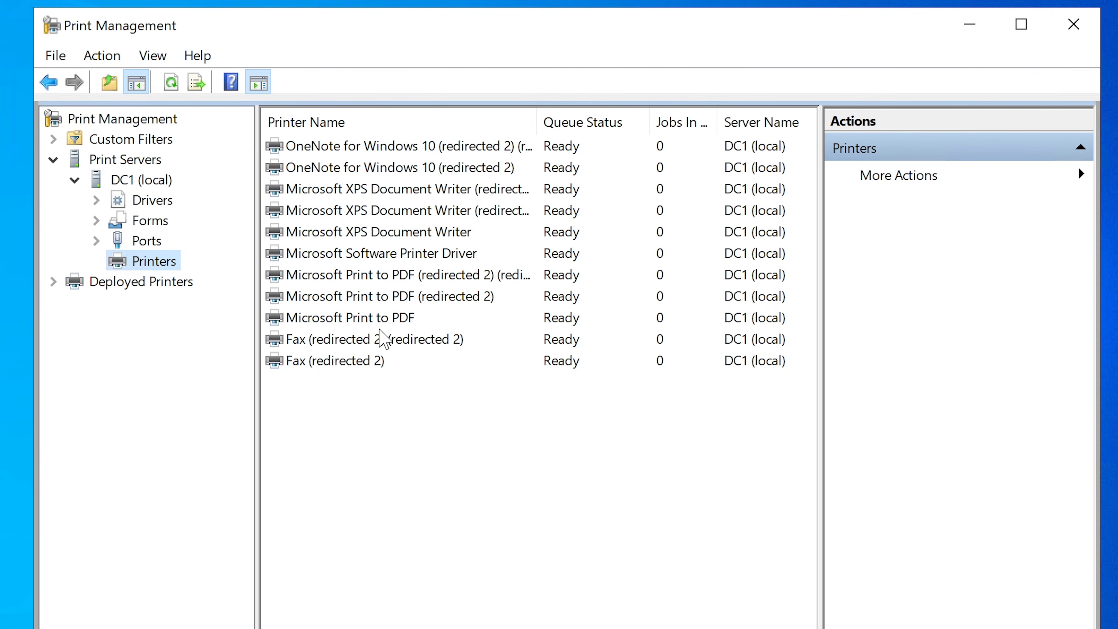
Open the properties of the newly installed Microsoft Software Printer Driver printer.
left_click(384, 254)
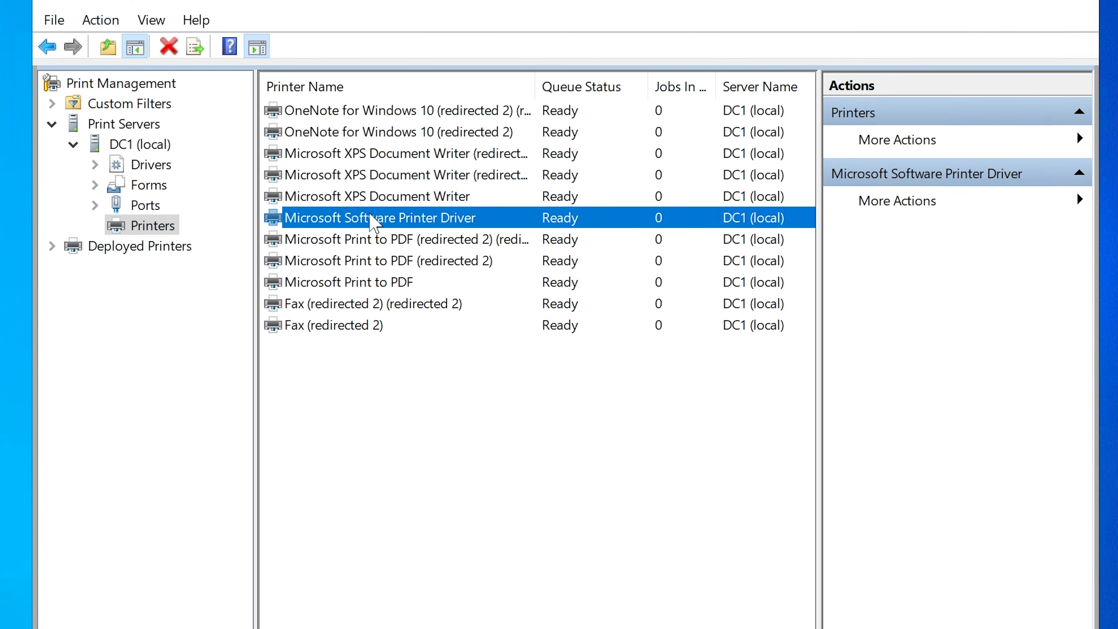
left_click(370, 215)
right_click(369, 215)
left_click(329, 239)
right_click(349, 224)
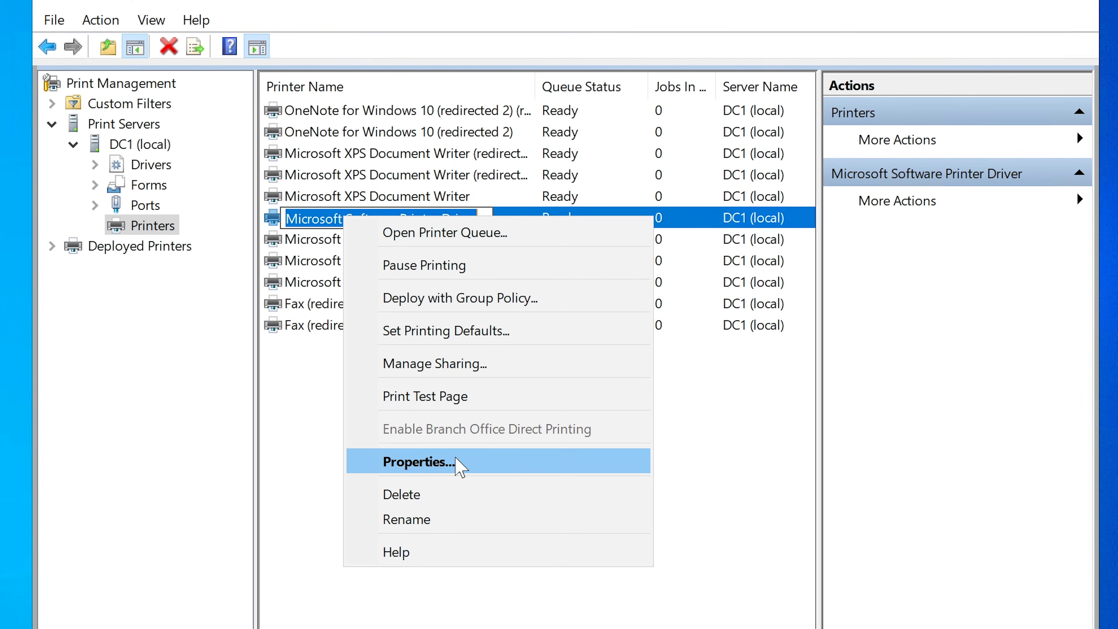
left_click(467, 462)
left_click_drag(794, 190, 616, 87)
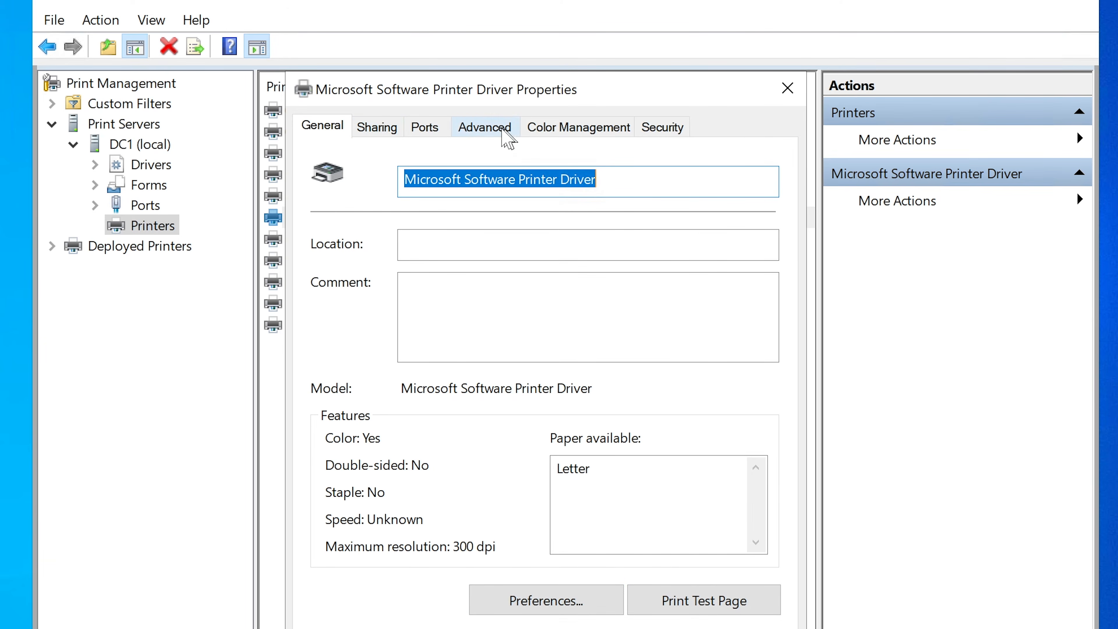
Examine the drivers available in the printer's advanced properties, and close the properties.
left_click(475, 134)
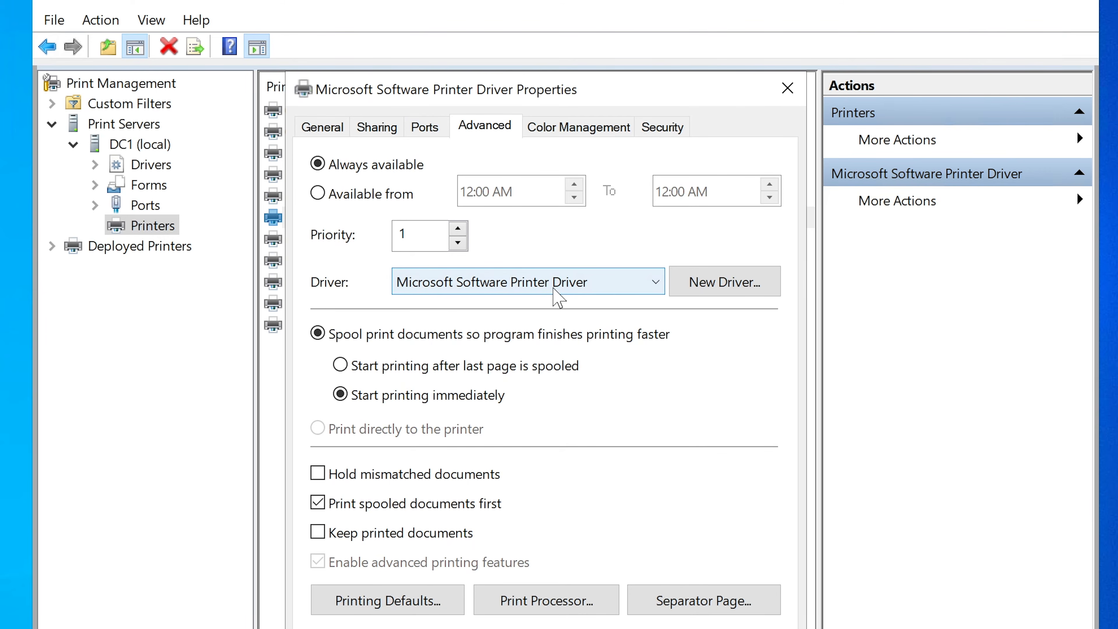
left_click(559, 299)
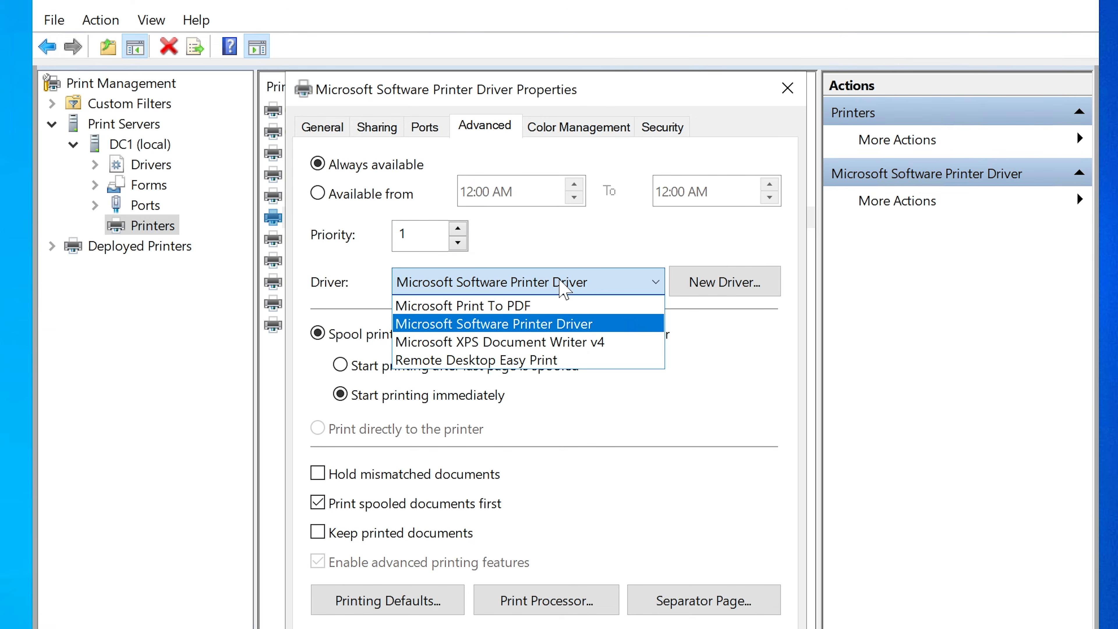
left_click(546, 285)
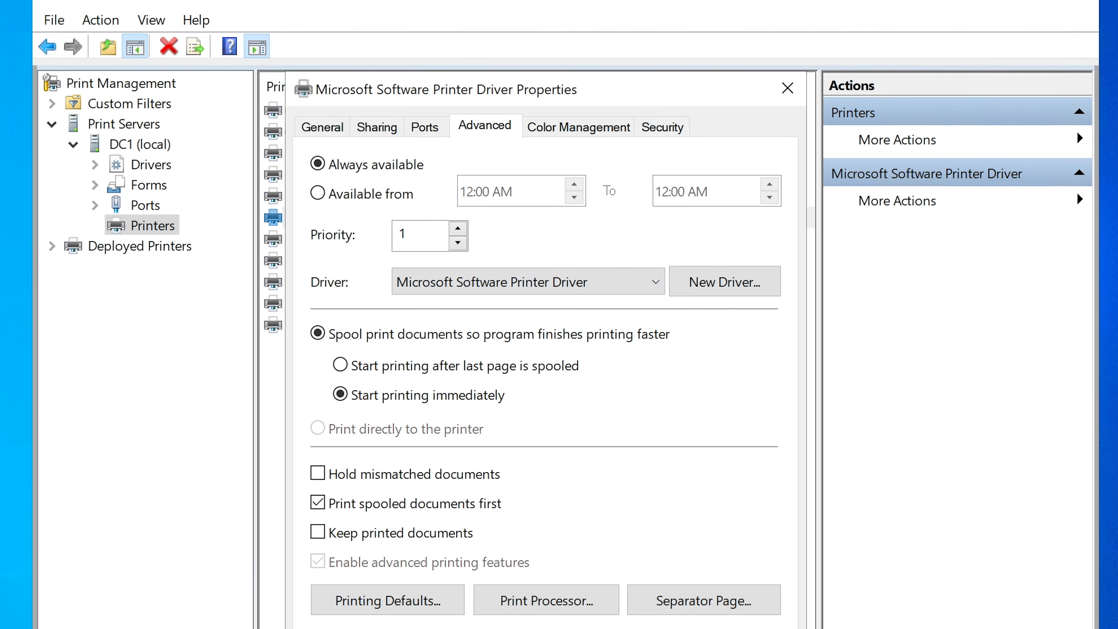
left_click(686, 628)
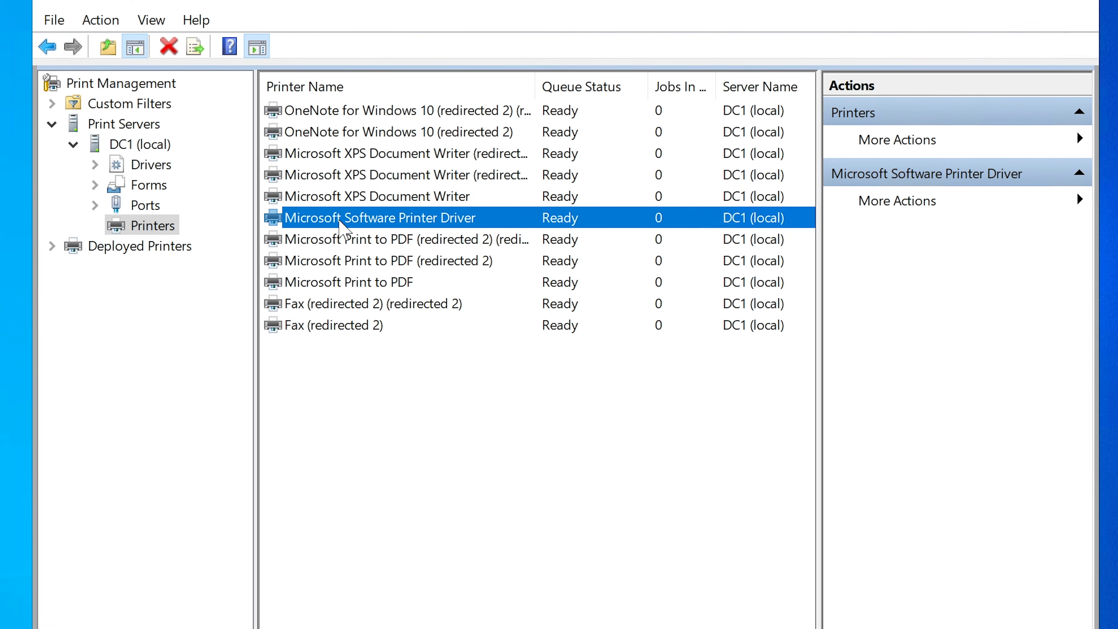
Reopen the Microsoft Software Printer Driver printer's properties and review the list of drivers it can use.
right_click(339, 220)
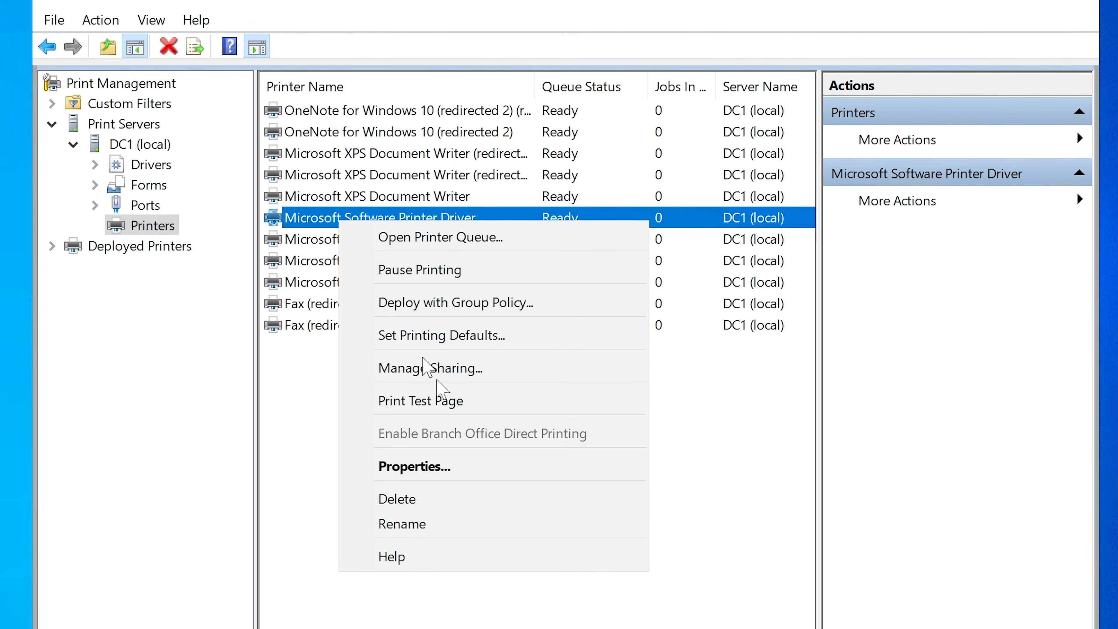
left_click(464, 467)
left_click_drag(801, 207, 563, 135)
left_click(433, 159)
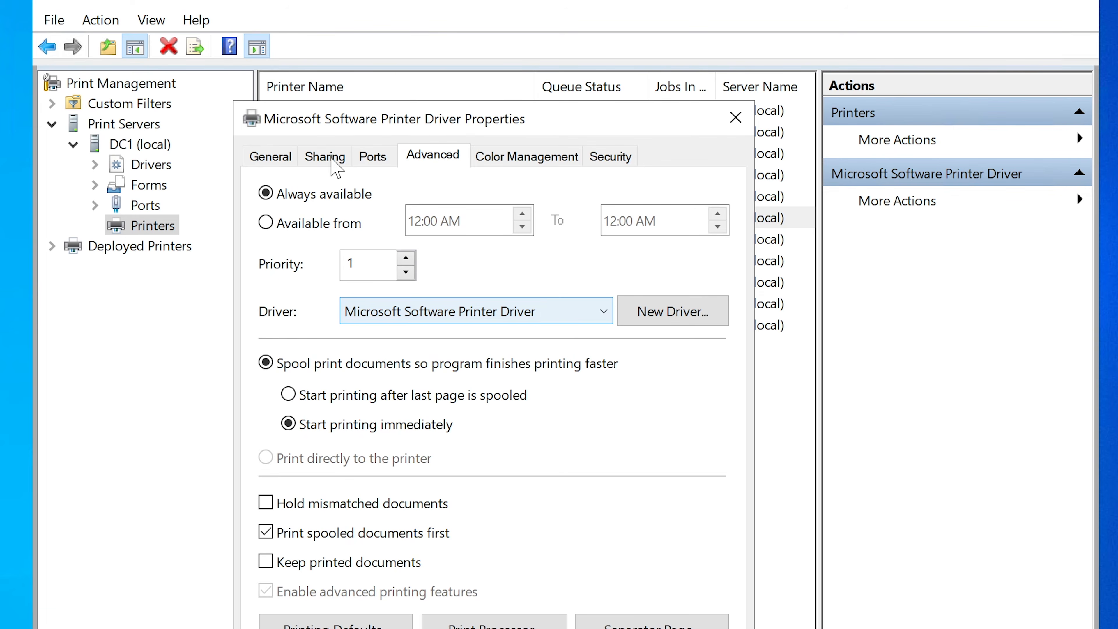
left_click(495, 313)
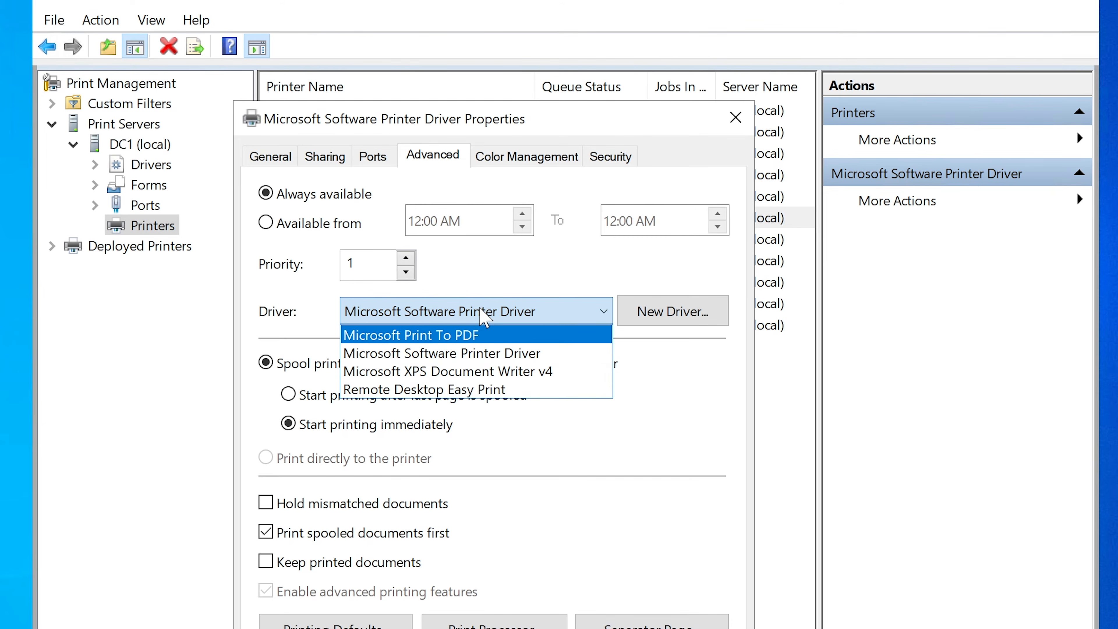
left_click(485, 314)
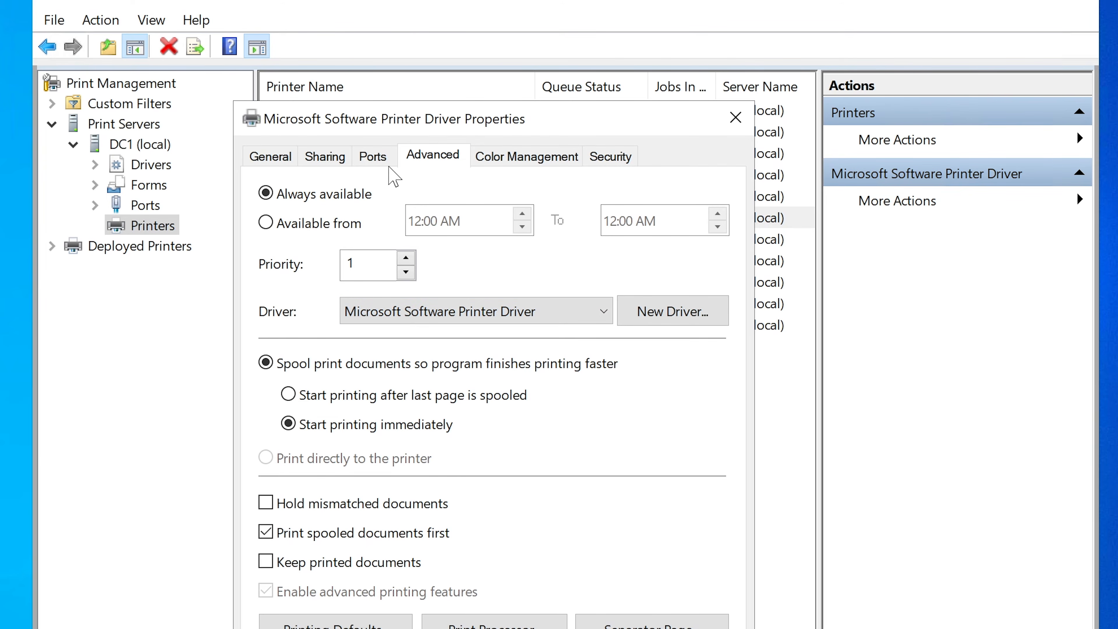
Examine which port the printer uses, widening the Port column to read the full port names.
left_click(374, 158)
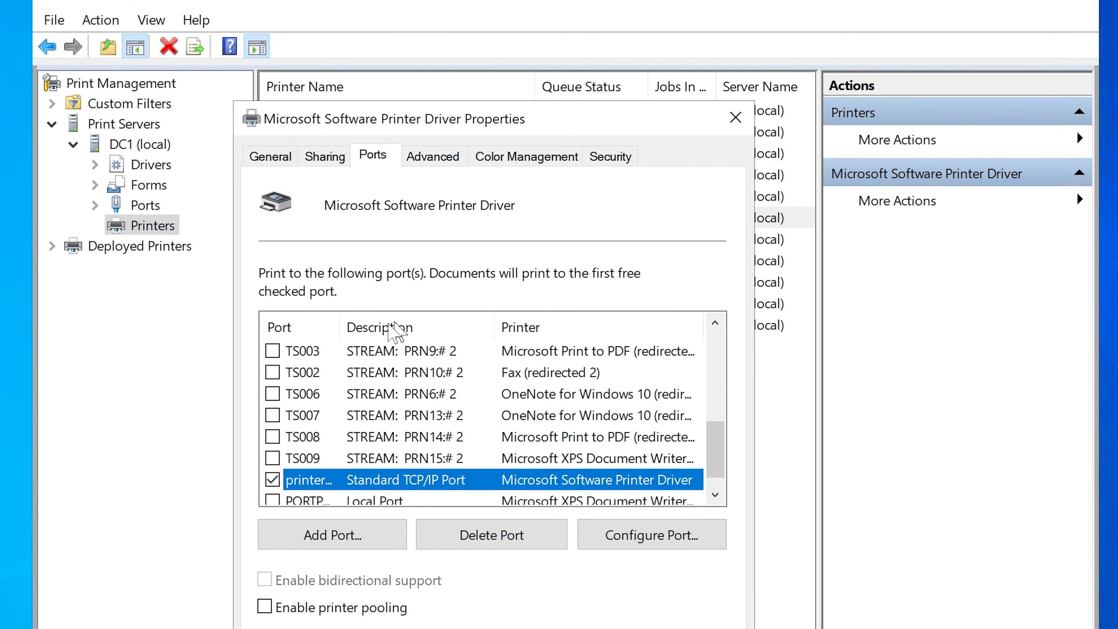
left_click_drag(341, 327, 461, 328)
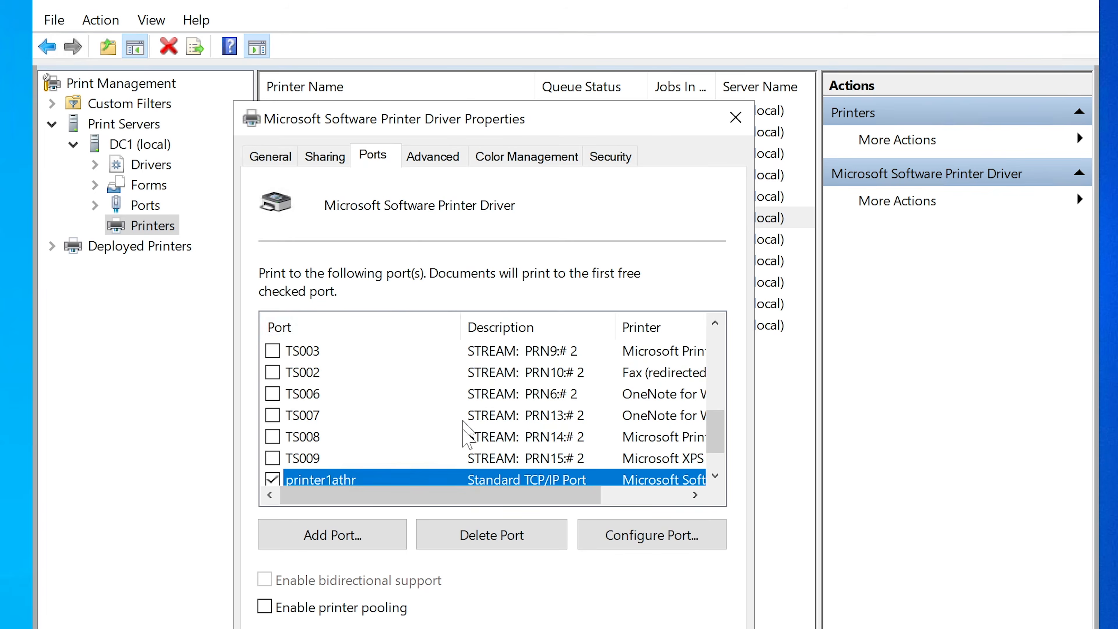
left_click_drag(717, 424, 715, 454)
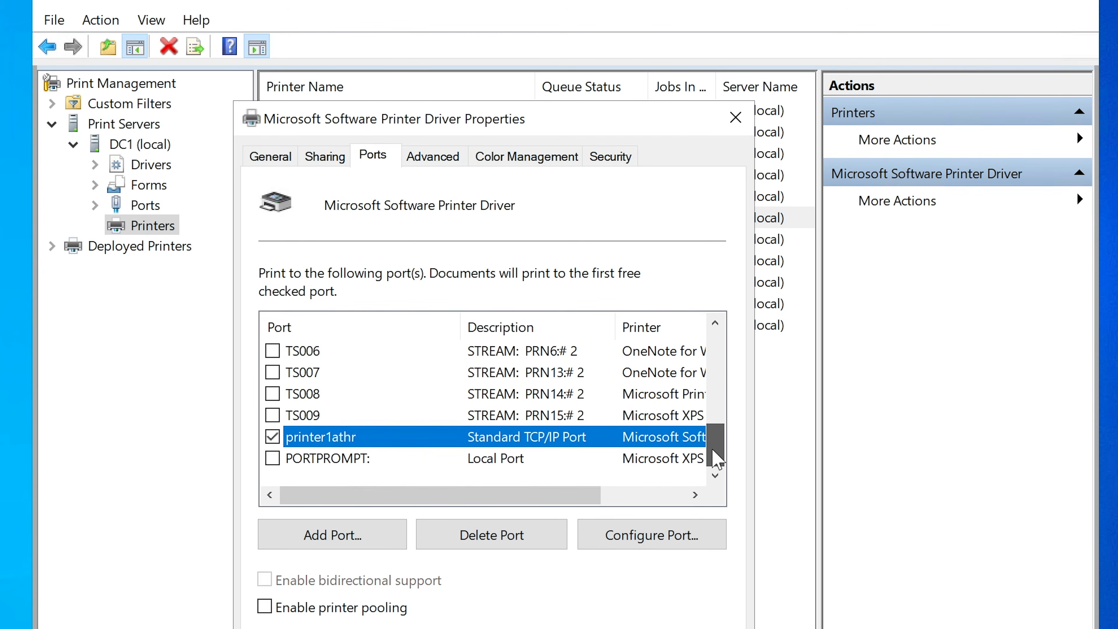
left_click_drag(452, 499, 386, 496)
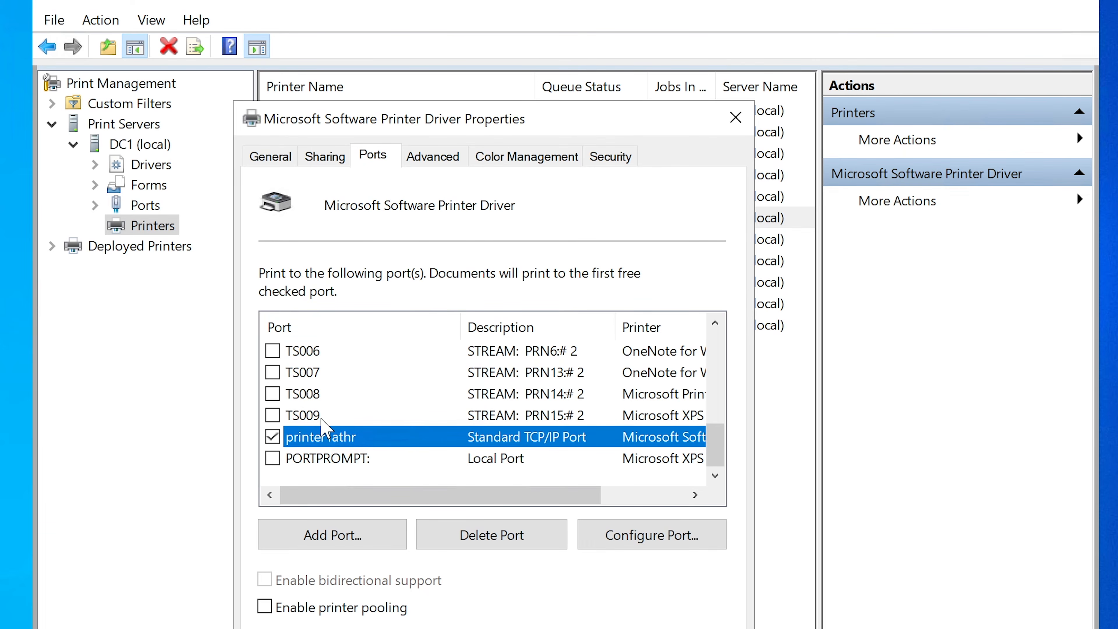
Try assigning the printer to ports TS007 and TS006, reselect the printer1athr port, and close the properties without saving.
left_click(331, 372)
scroll(372, 383, "up", 3)
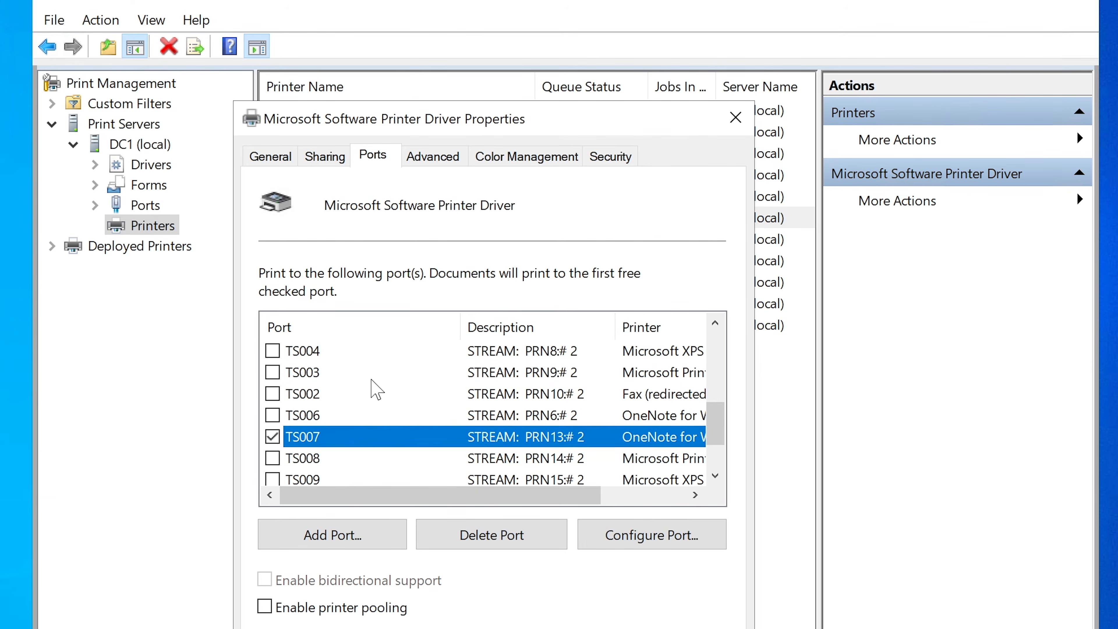
scroll(319, 392, "down", 3)
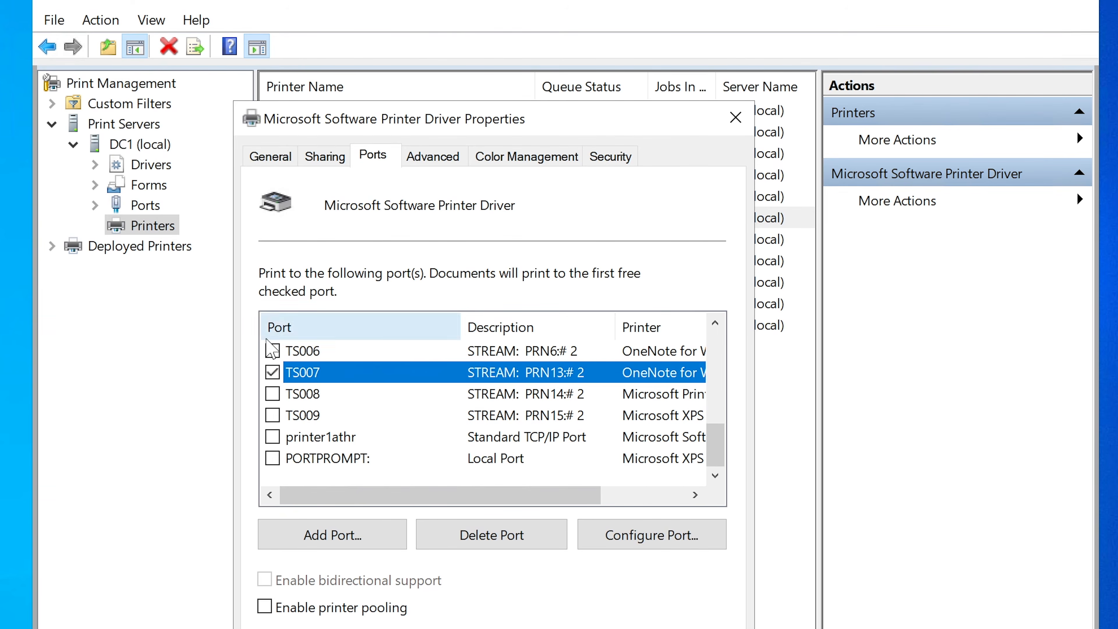
left_click(272, 351)
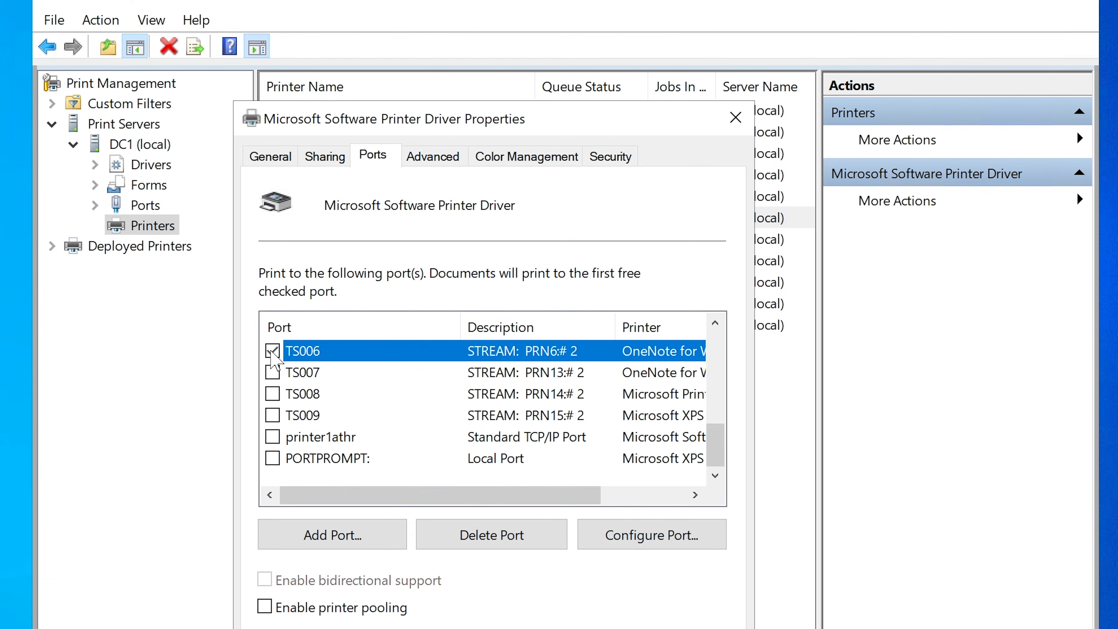
left_click(272, 437)
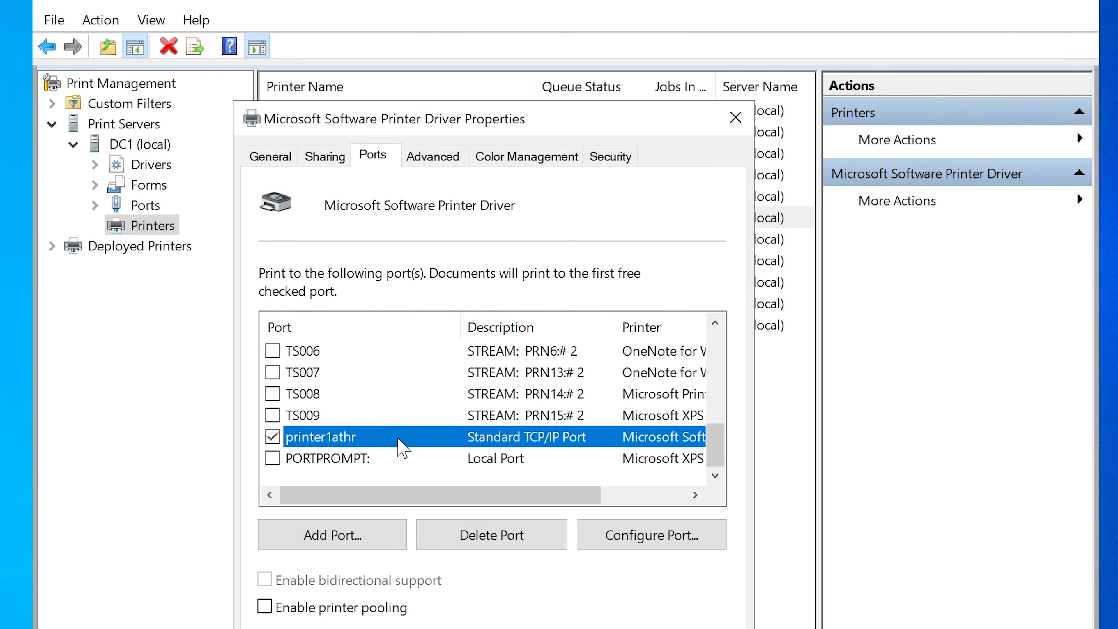
key("Escape")
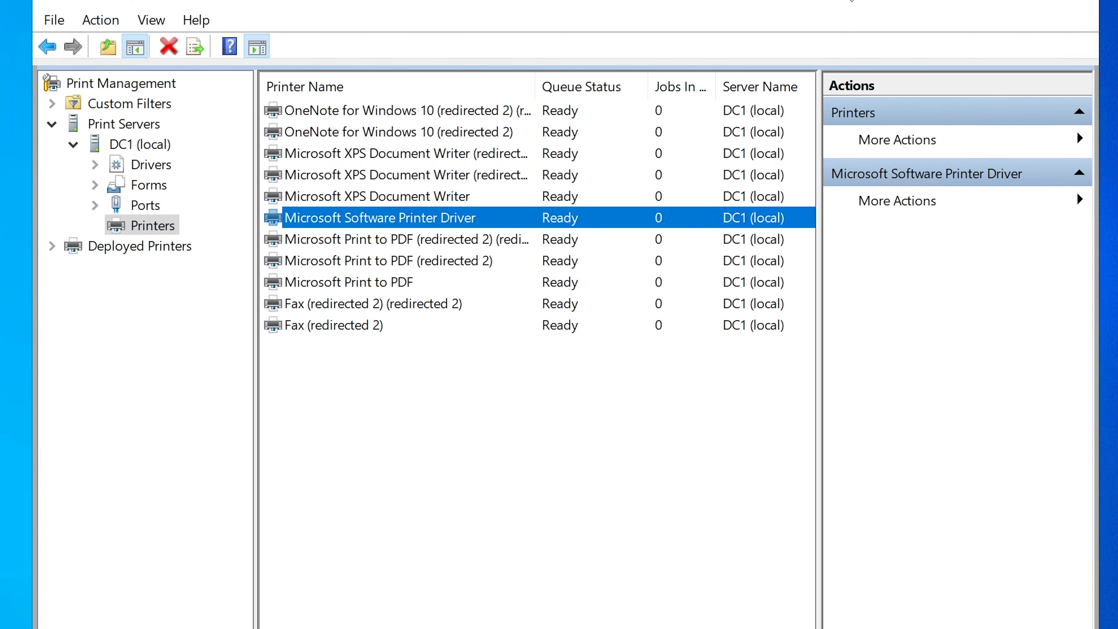
Switch from the server to the Windows 11 client and open its Printers & scanners settings.
left_click(967, 2)
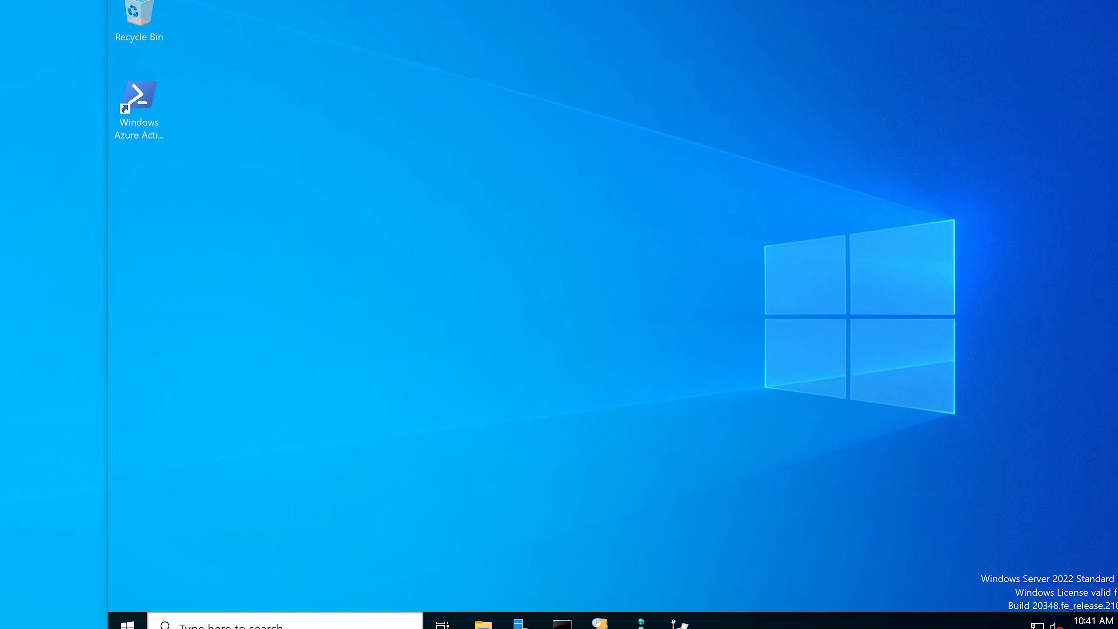
left_click(467, 612)
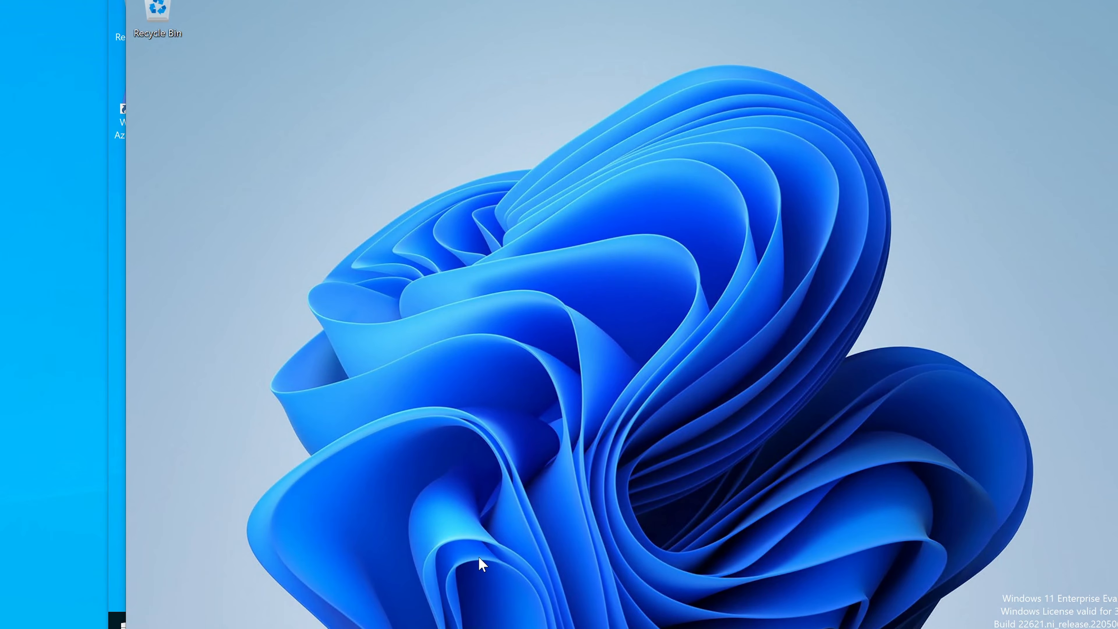
key("super+s")
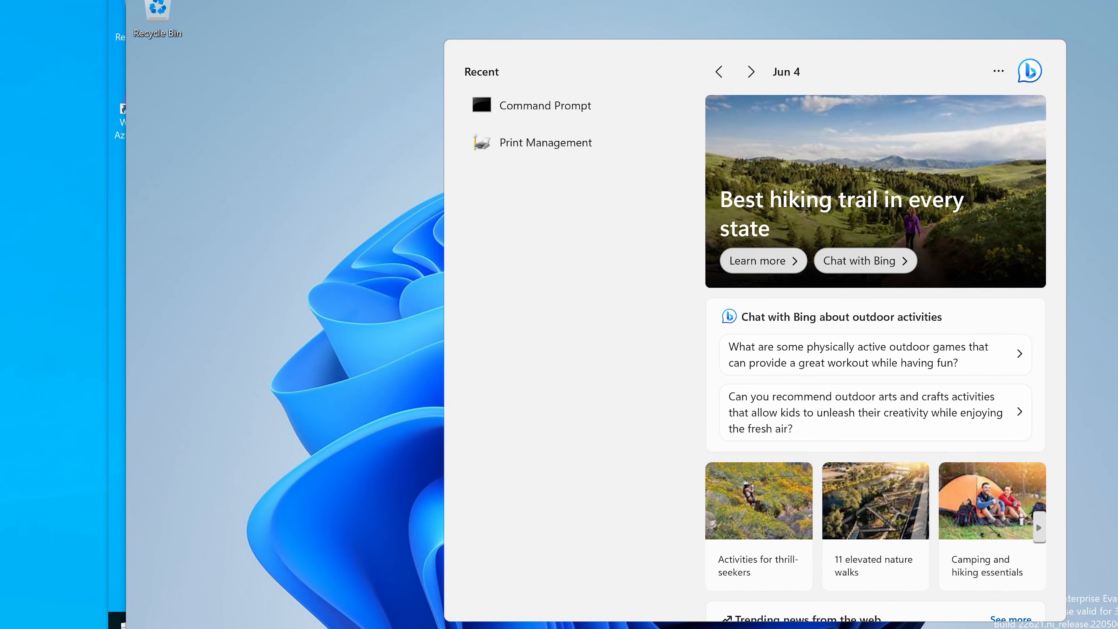
type("printer")
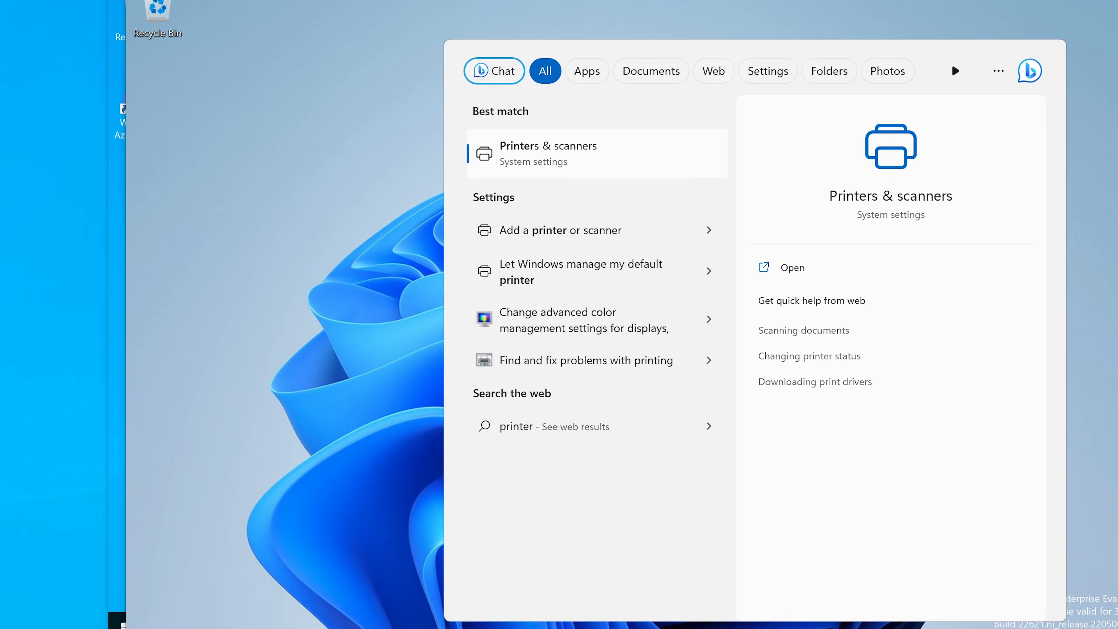
key("Return")
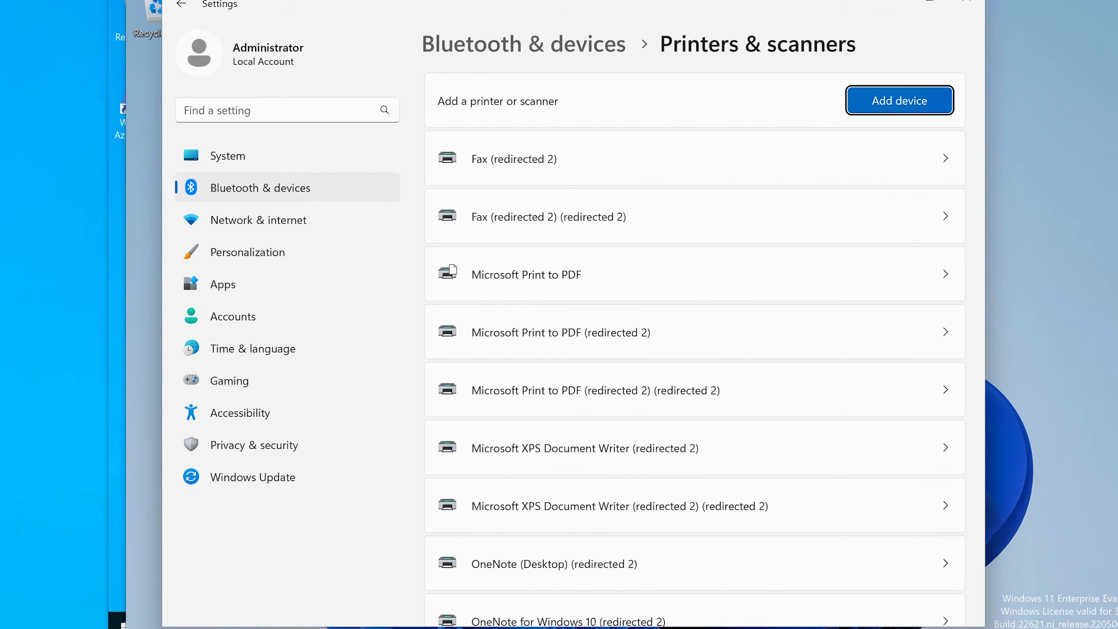
Start adding a printer manually, choosing to add it using an IP address or hostname.
left_click(881, 107)
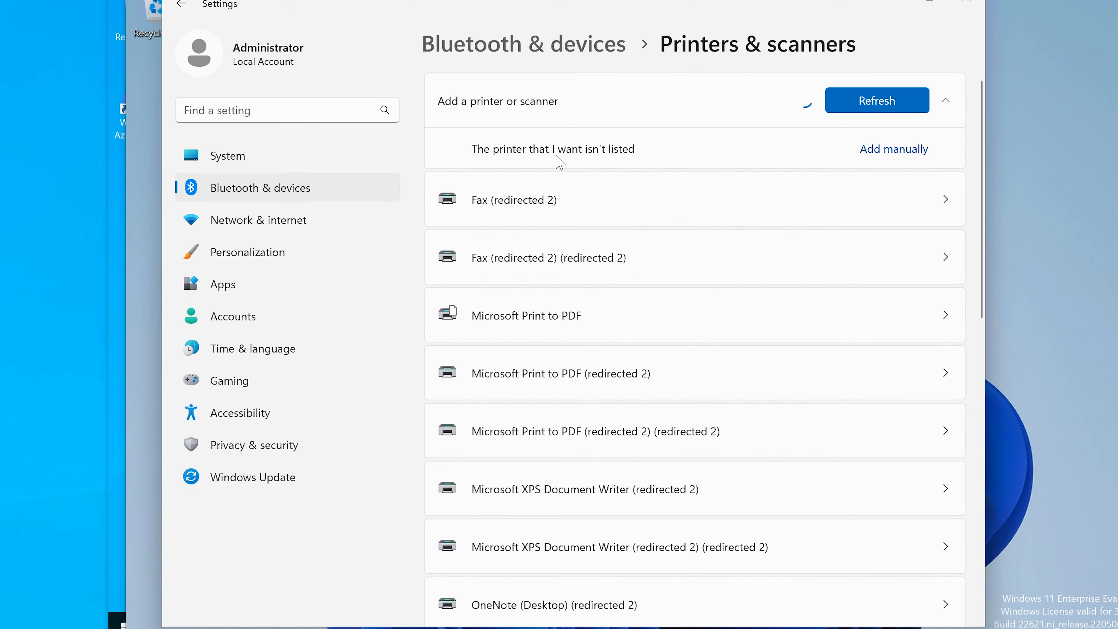
left_click(873, 152)
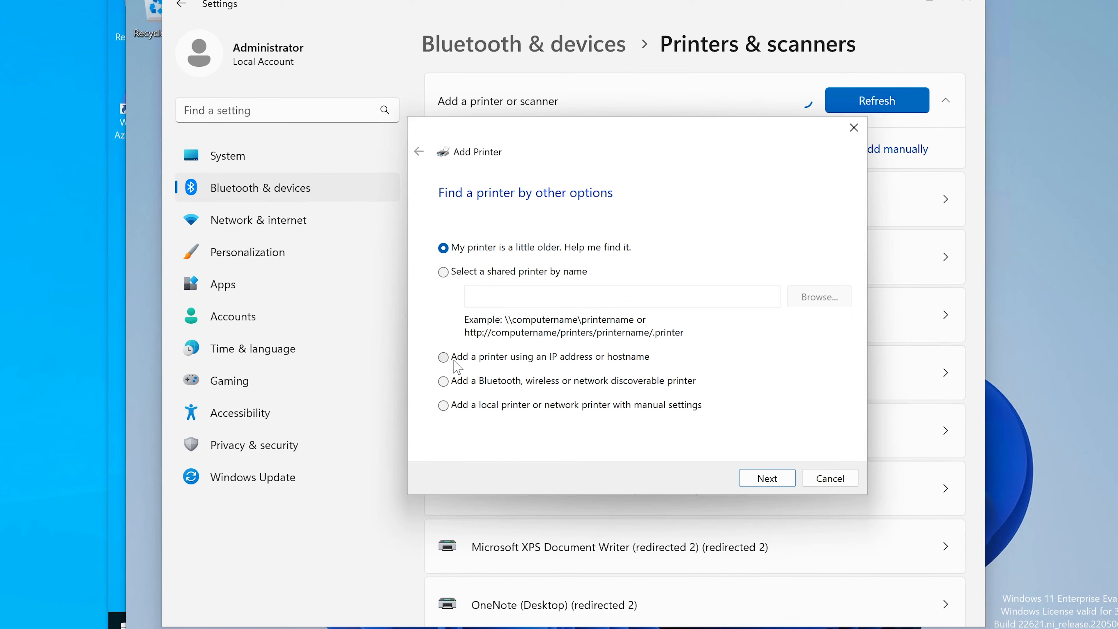
left_click(463, 353)
left_click(774, 476)
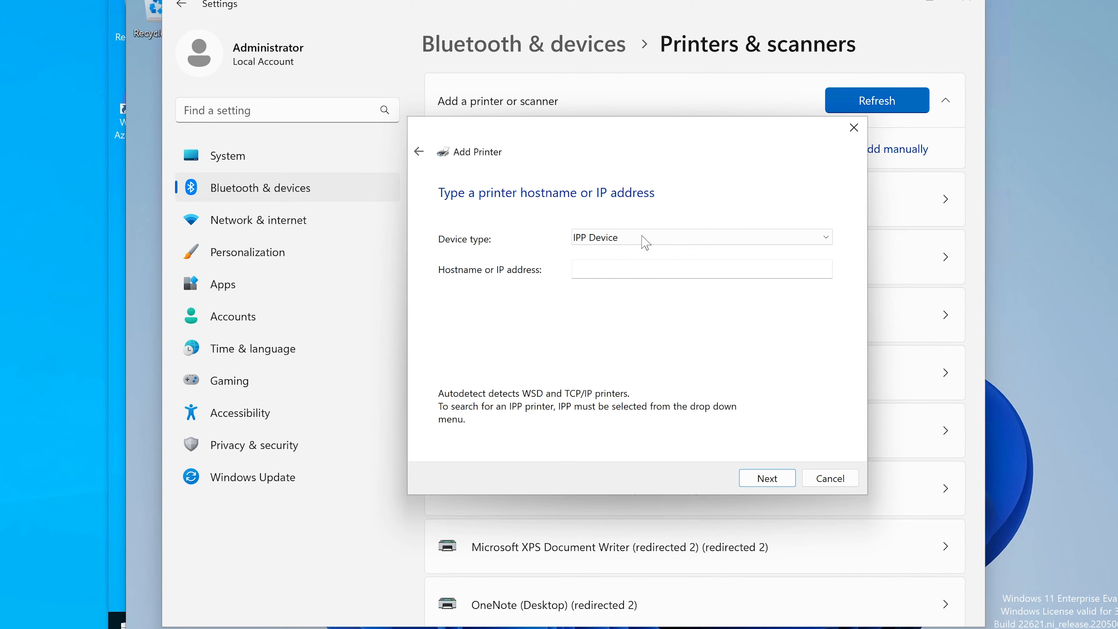
Set the device type to TCP/IP Device with the hostname printer1athr, and start detecting the port.
left_click(646, 243)
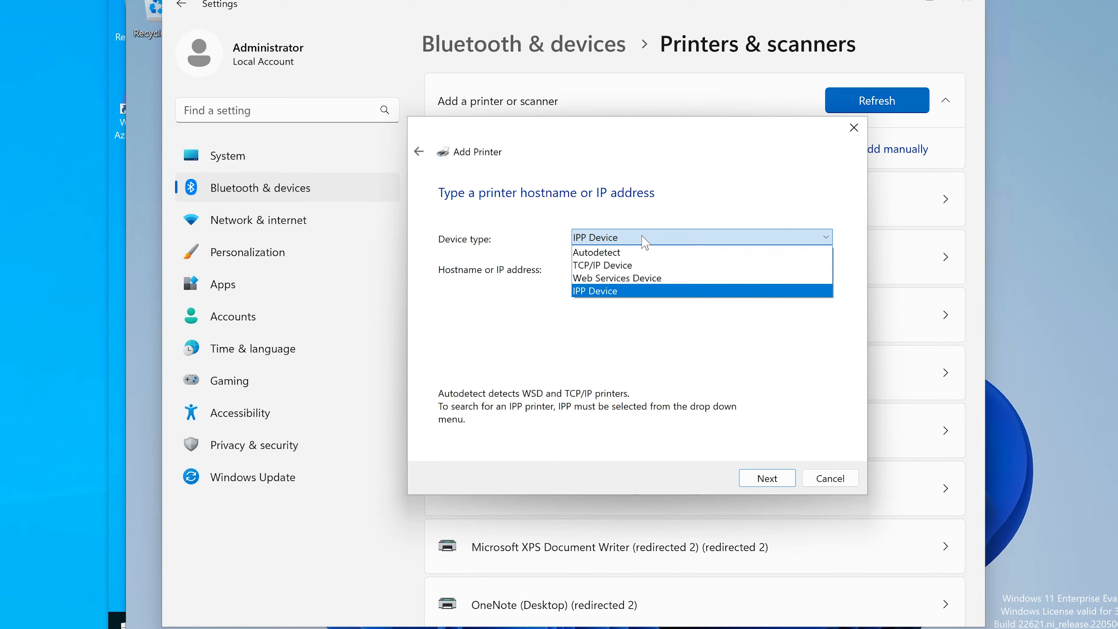
left_click(621, 265)
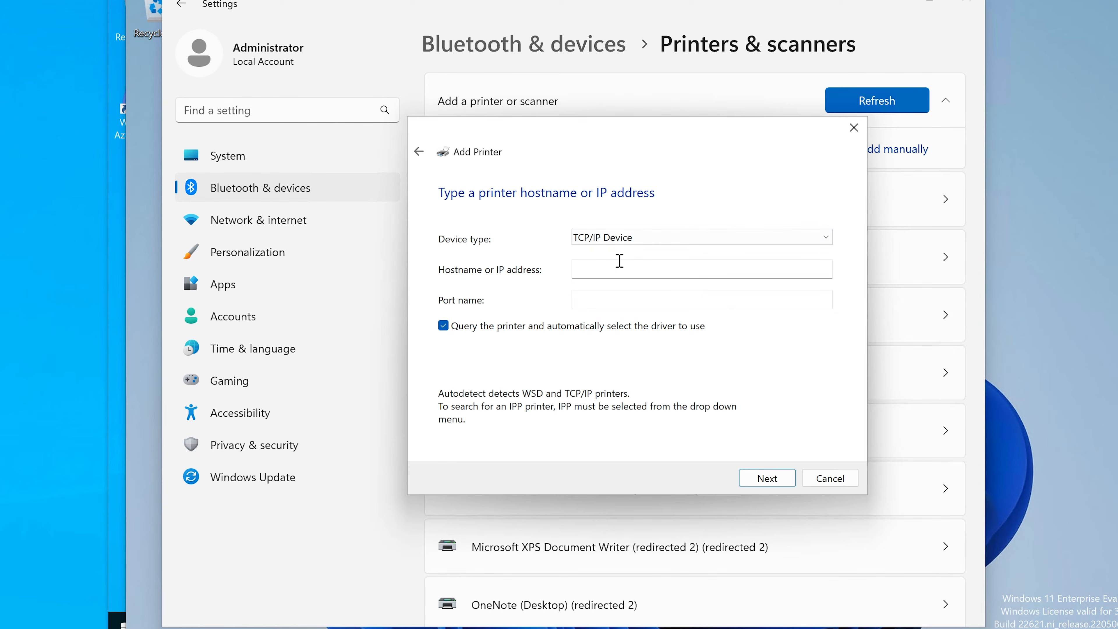
left_click(626, 244)
left_click(649, 215)
left_click(611, 269)
type("printer1athr")
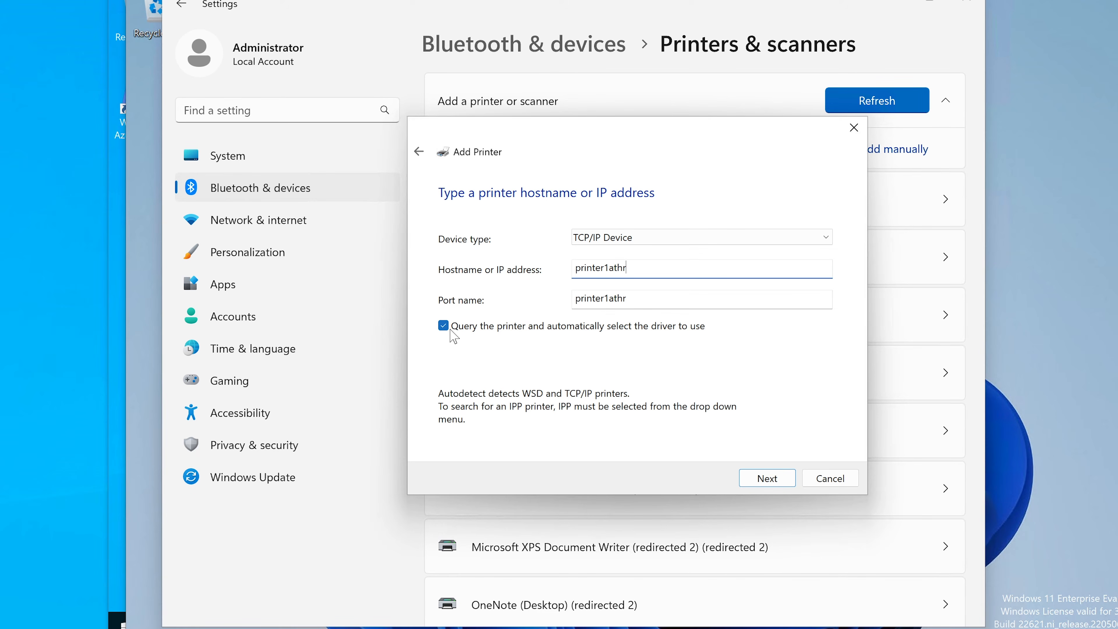
left_click(776, 482)
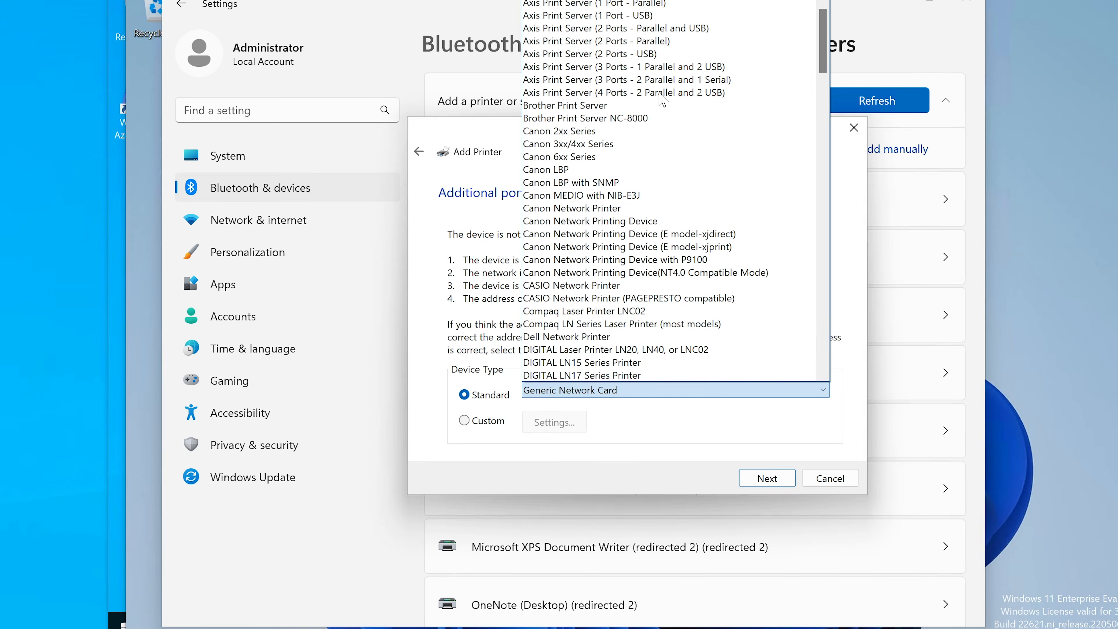
Set the standard device type to Hewlett Packard JetDirect Ex (single port) and continue to driver detection.
key("h")
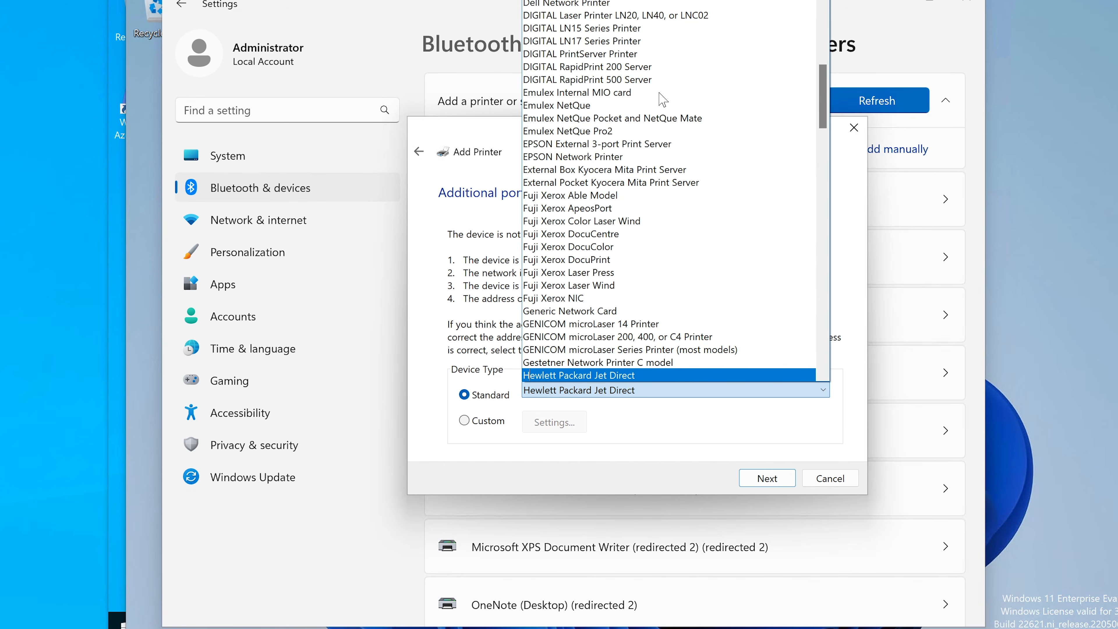
scroll(678, 279, "down", 1)
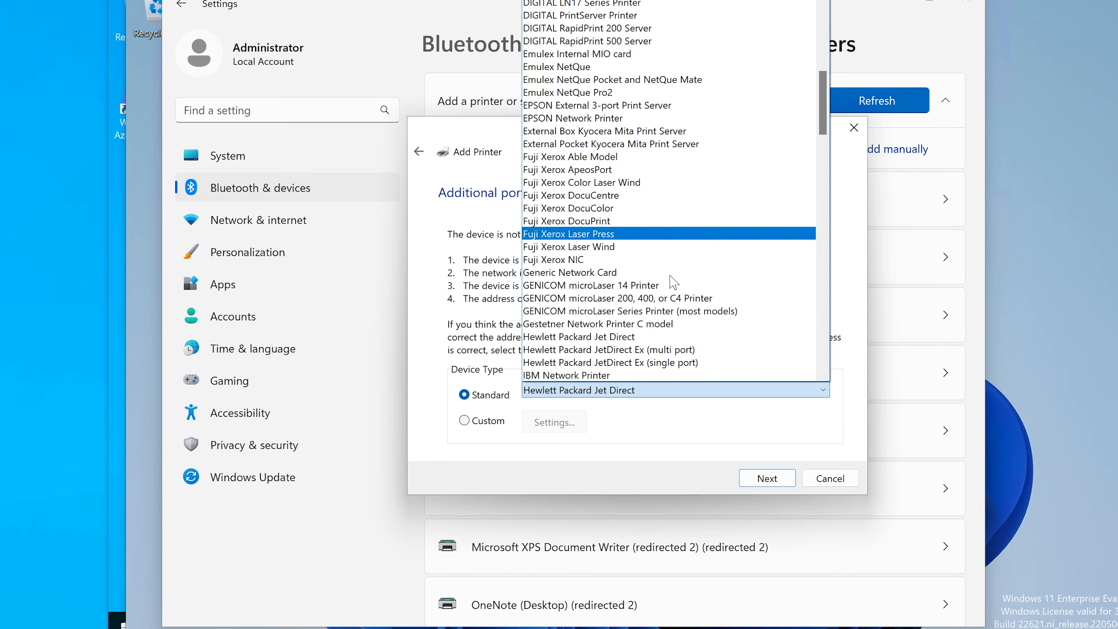
left_click(617, 363)
left_click(758, 478)
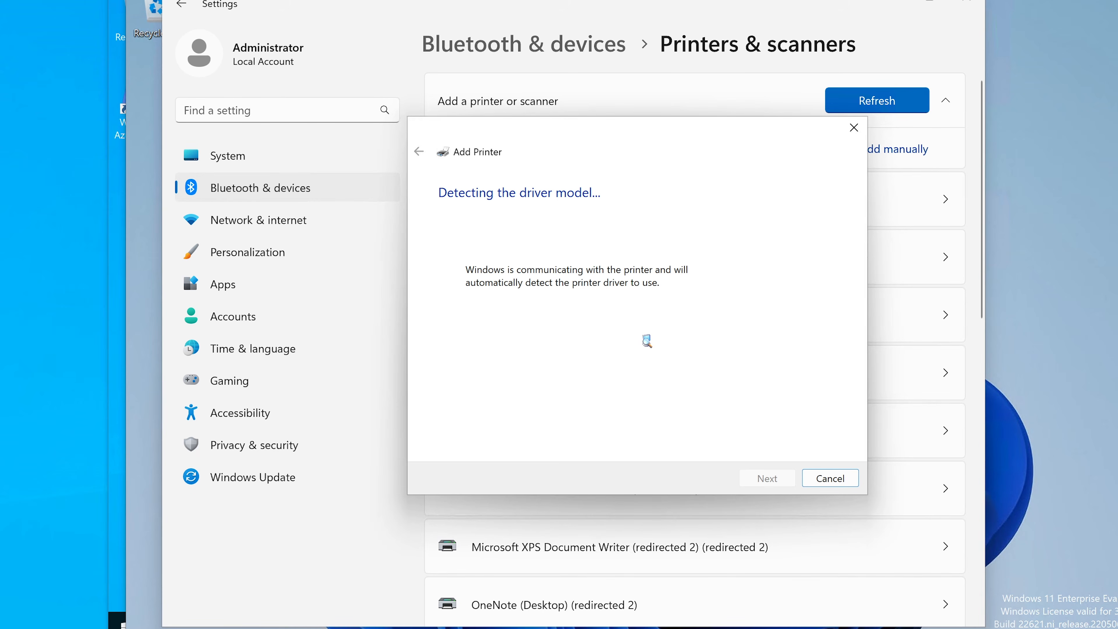
Switch to the server's Print Management and examine the port list in the Microsoft Software Printer Driver printer's properties.
mouse_move(386, 628)
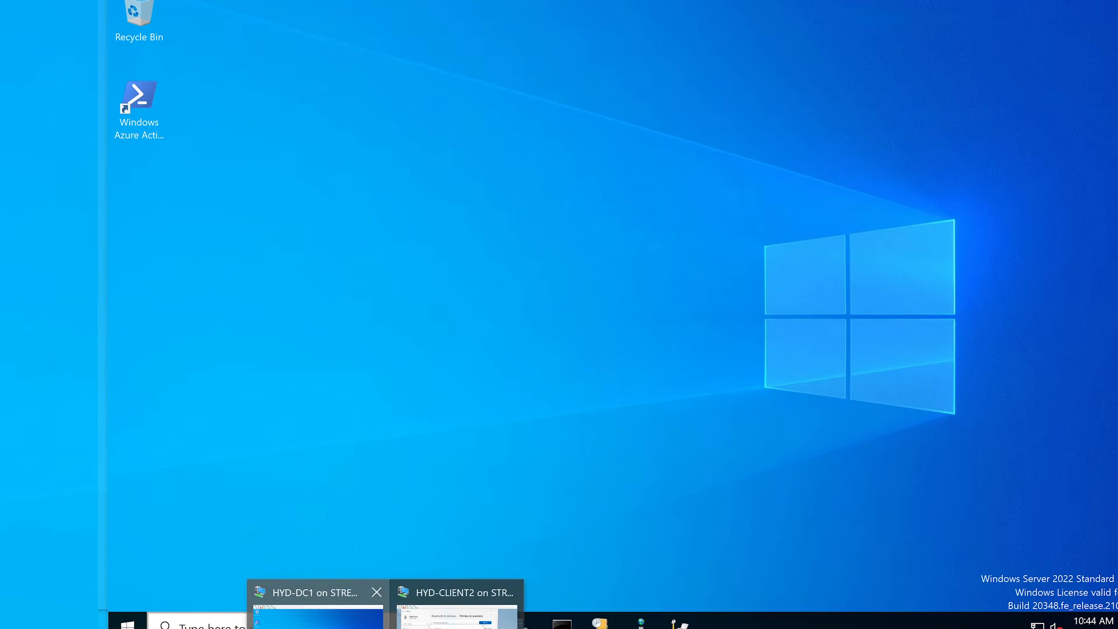
left_click(352, 624)
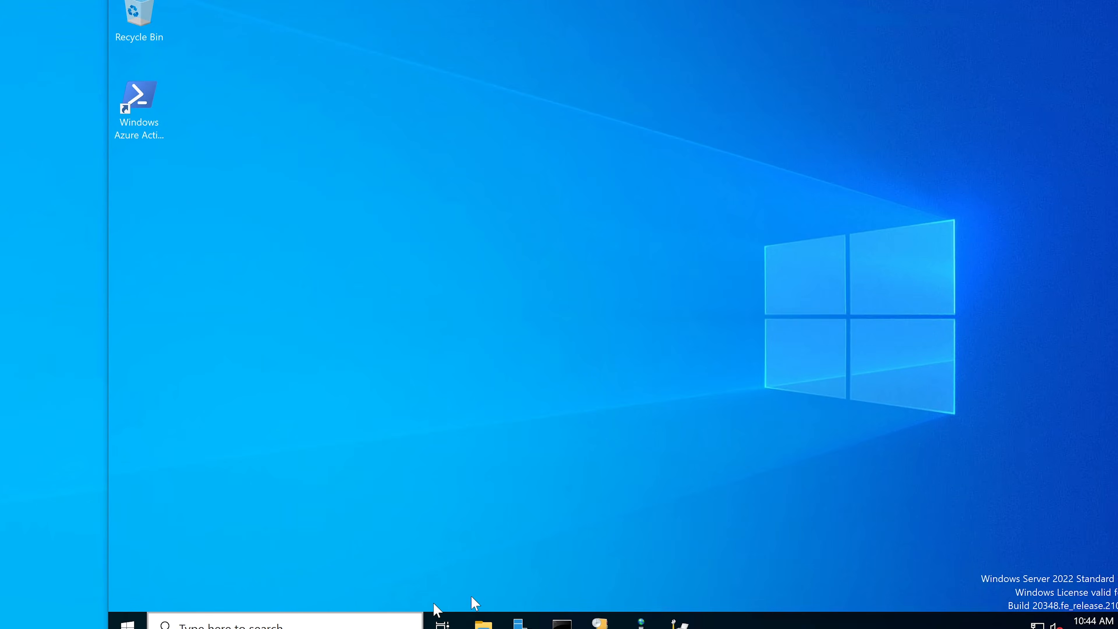
left_click(680, 624)
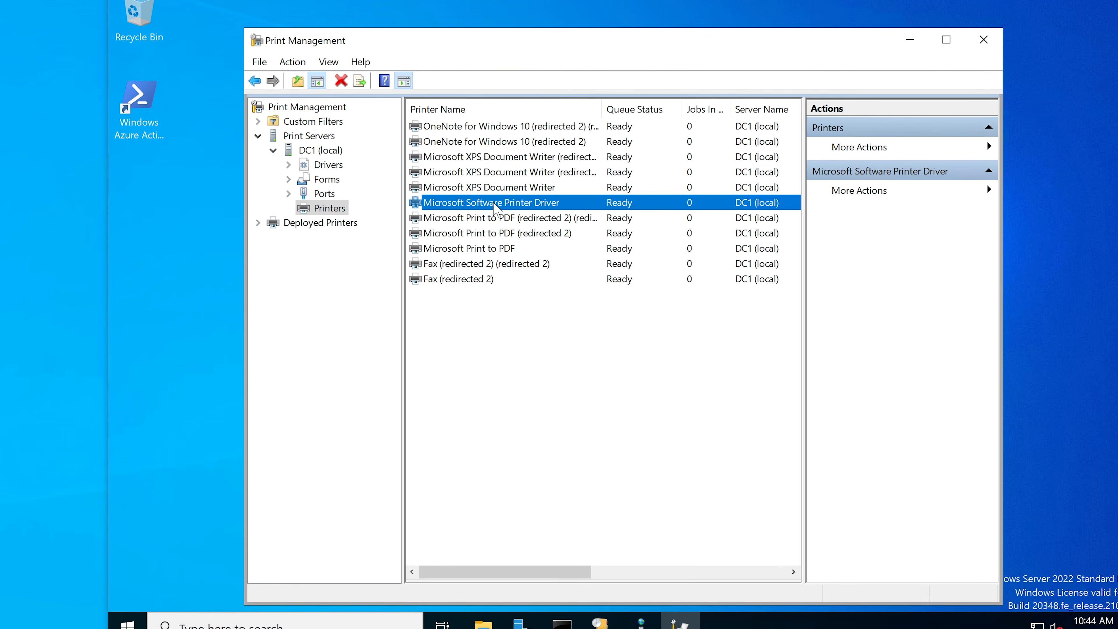
right_click(494, 206)
left_click(550, 376)
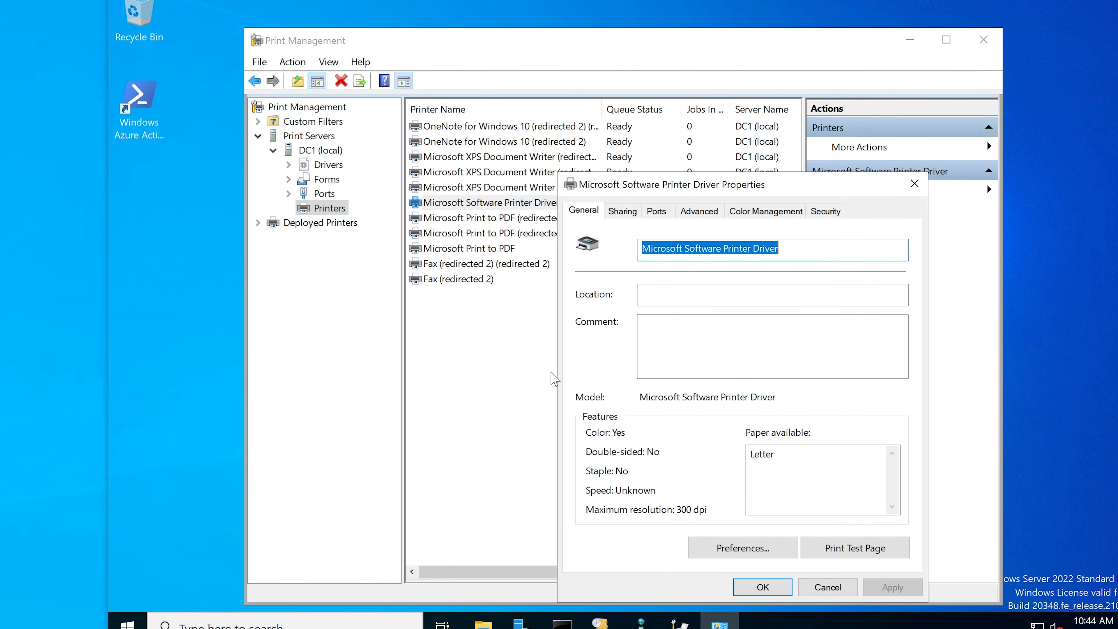
left_click(657, 212)
left_click_drag(660, 183, 557, 115)
left_click_drag(530, 263, 592, 263)
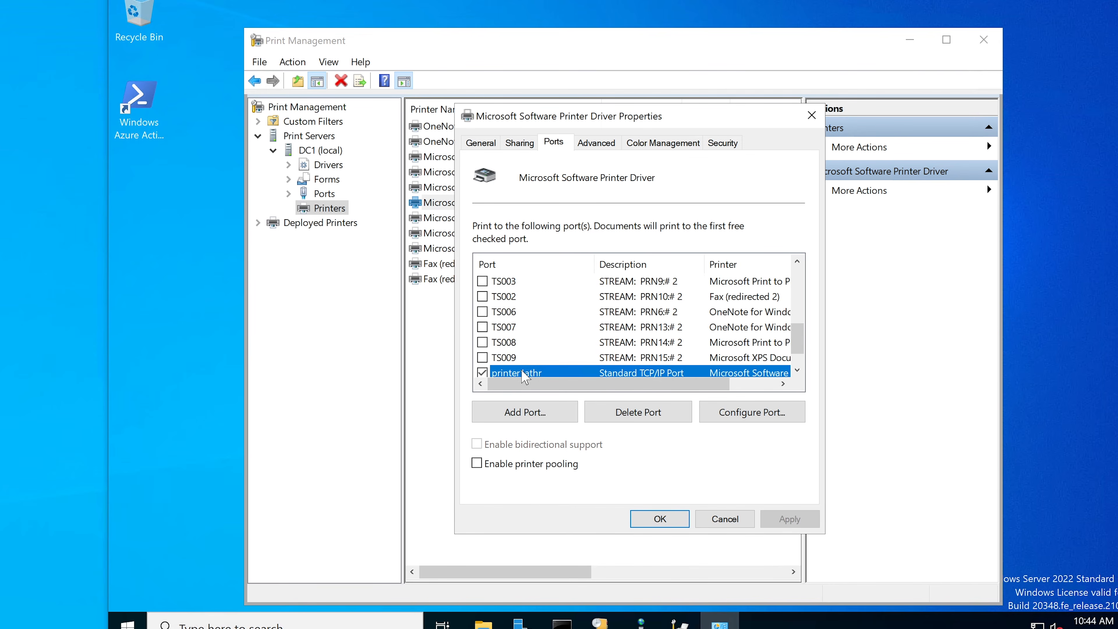
scroll(523, 376, "down", 1)
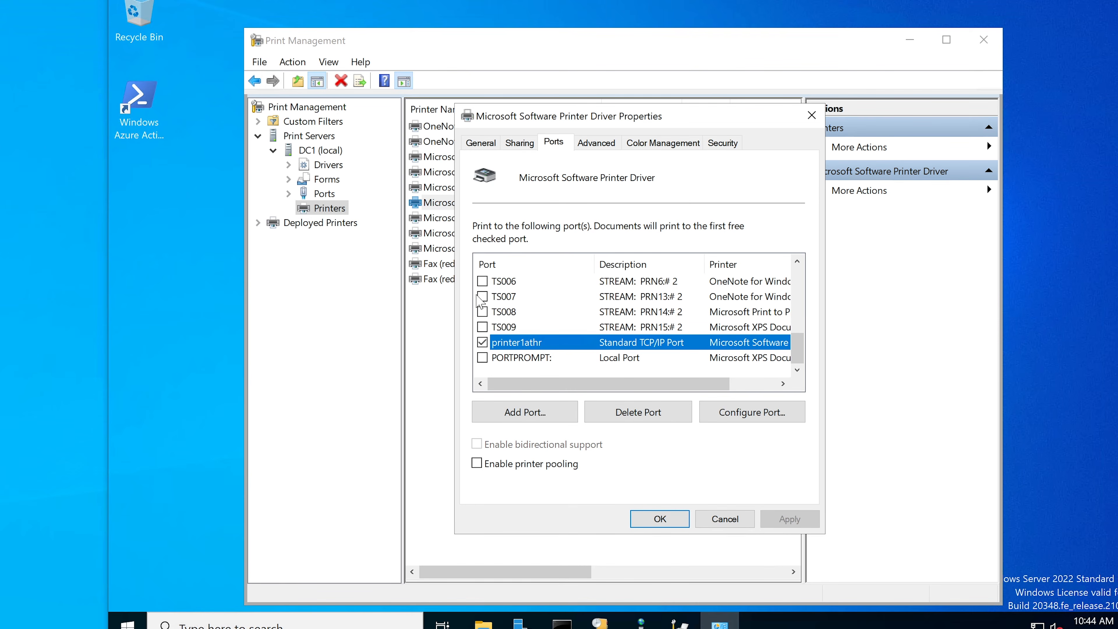
Try switching the server's printer to port TS006, reselect printer1athr, and cancel the properties.
left_click(483, 282)
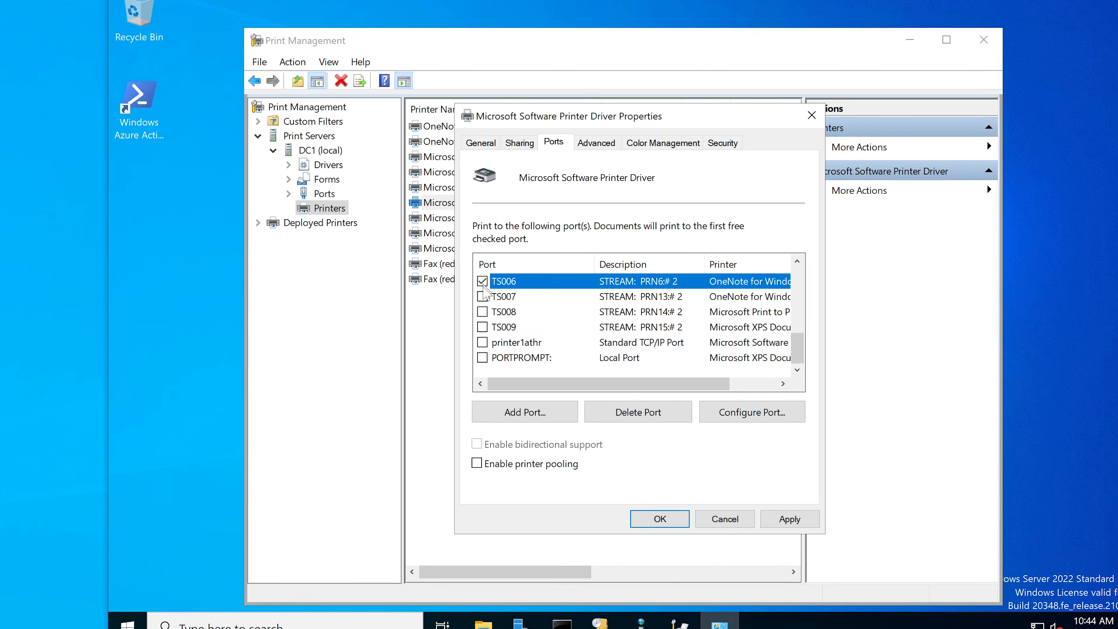
left_click(483, 342)
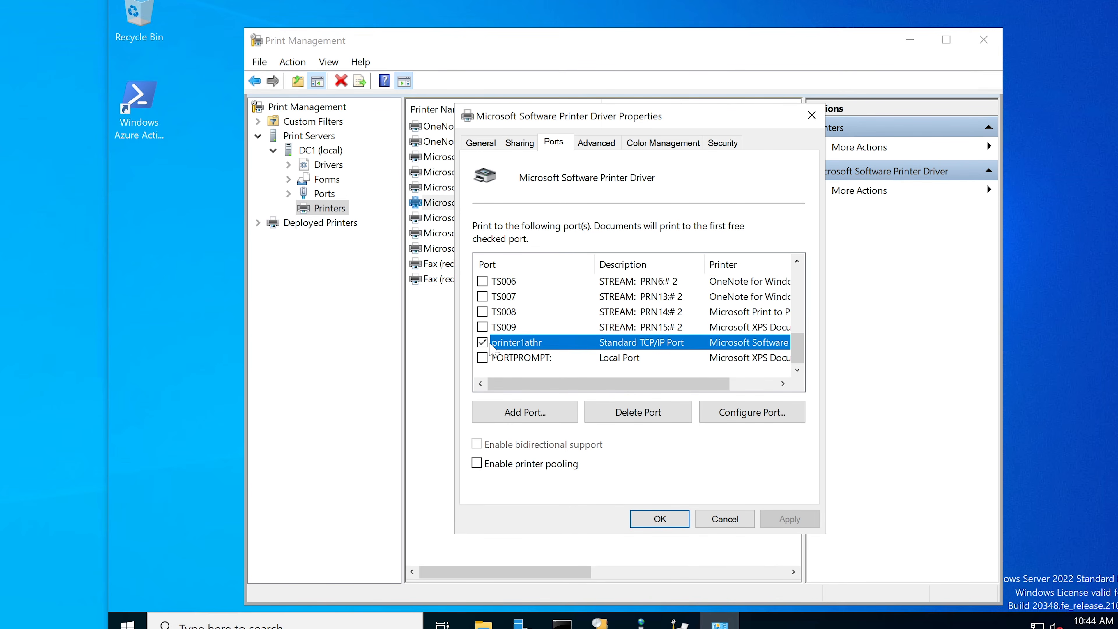
left_click(722, 520)
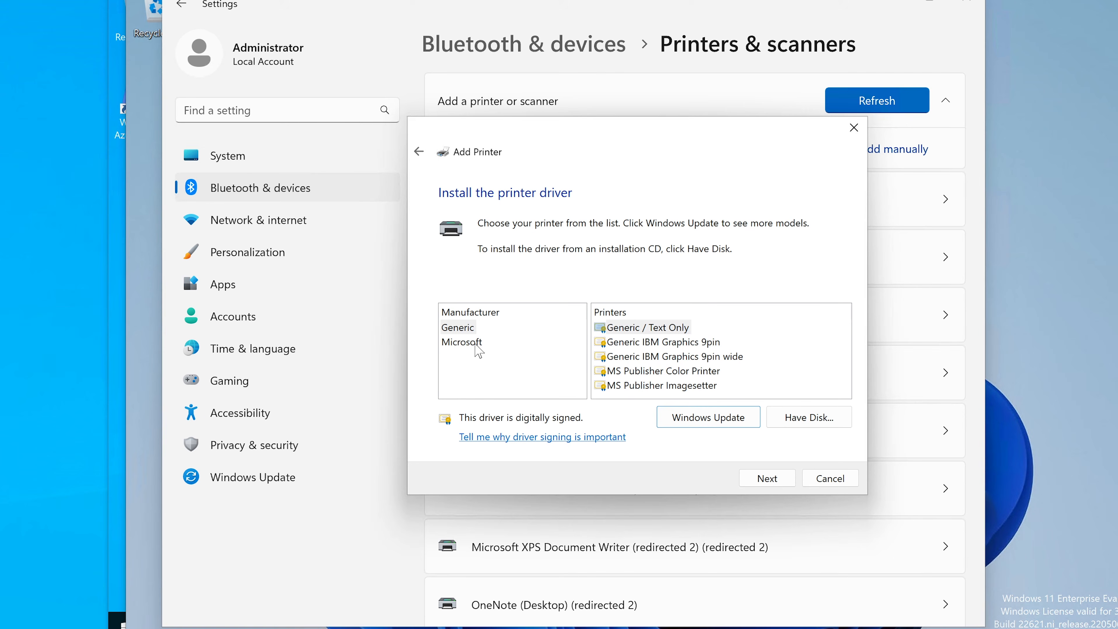
In the client's Add Printer wizard, choose the Generic / Text Only driver and name the printer printer1athr.
left_click(643, 328)
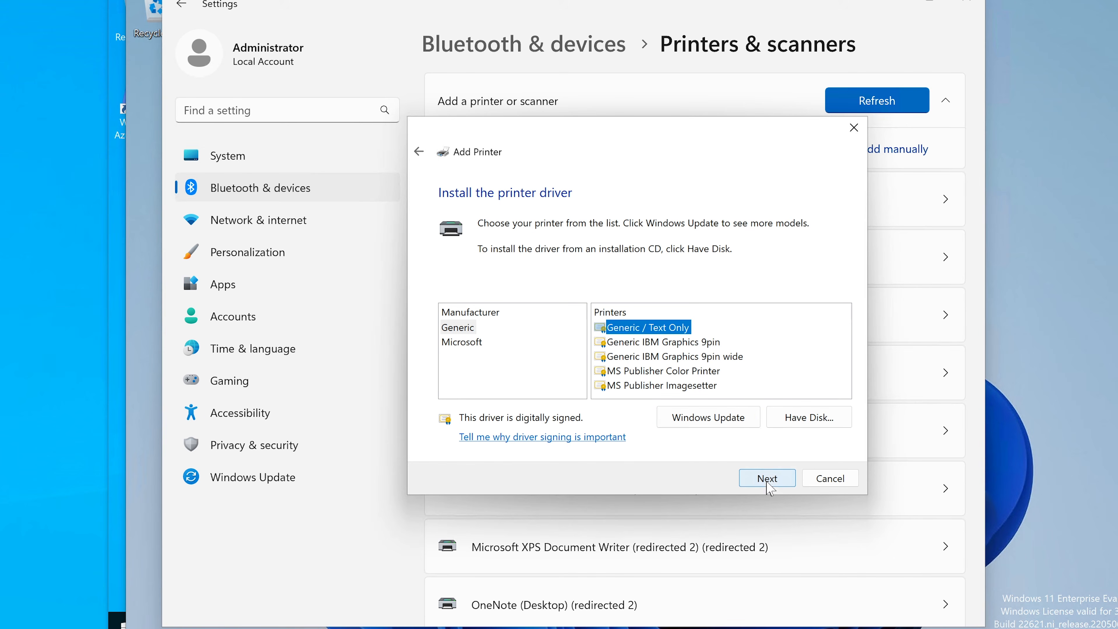
left_click(768, 482)
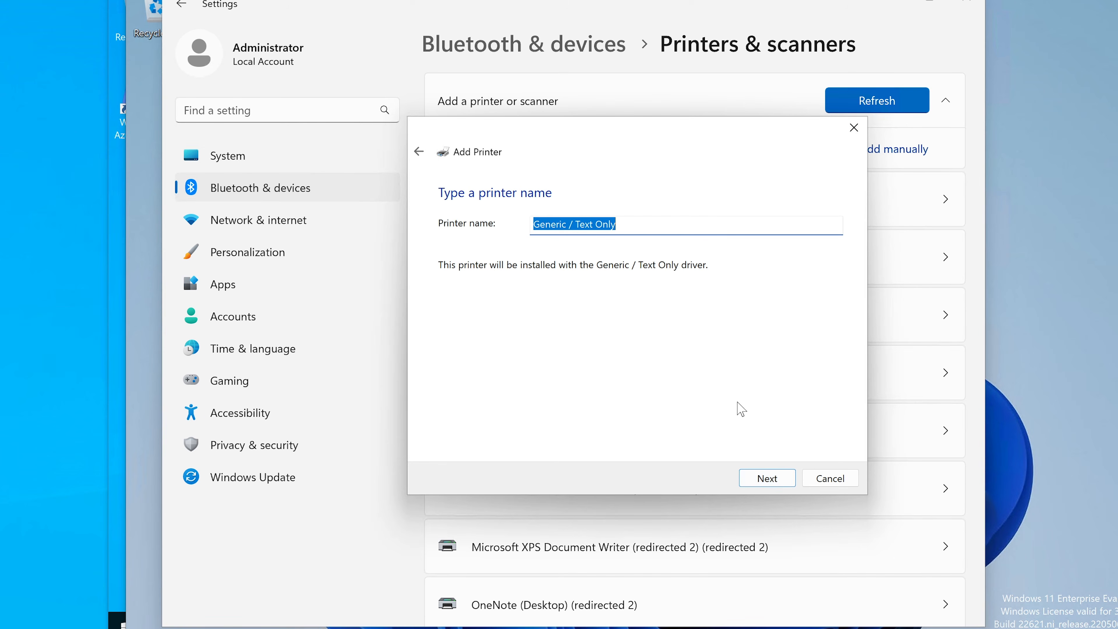
type("printer1athr")
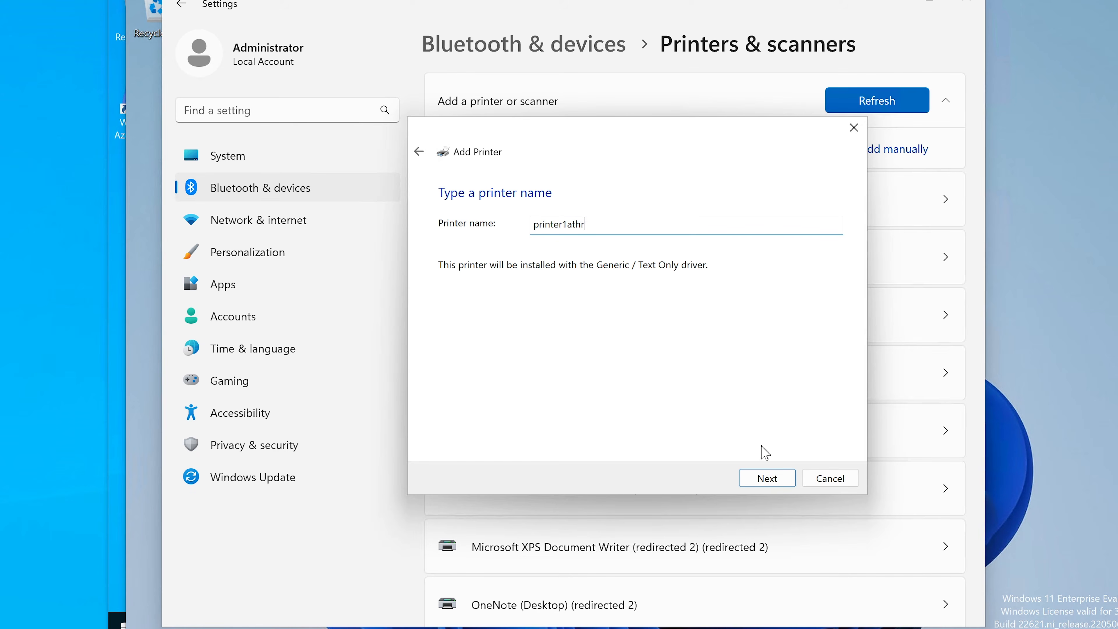
left_click(755, 477)
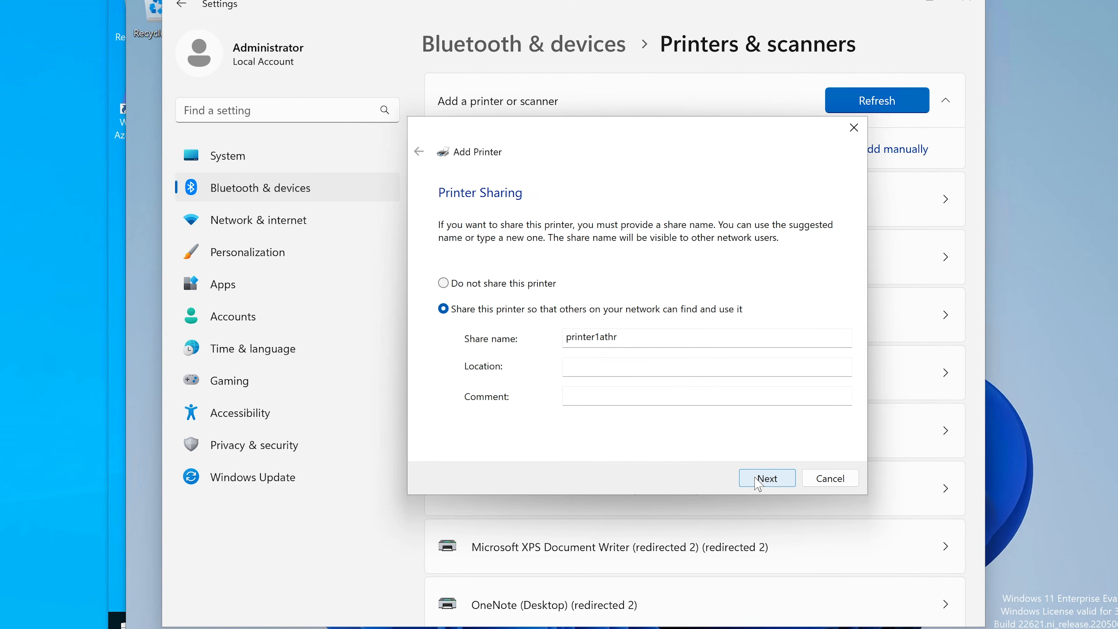
Choose not to share printer1athr and finish the Add Printer wizard without printing a test page.
left_click(526, 285)
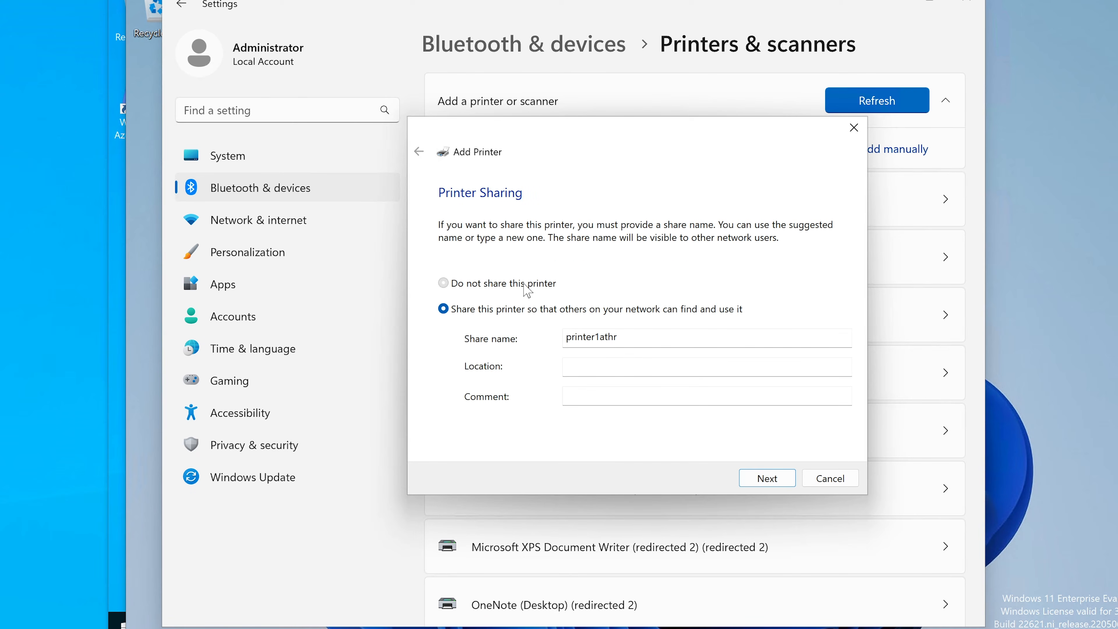
left_click(769, 480)
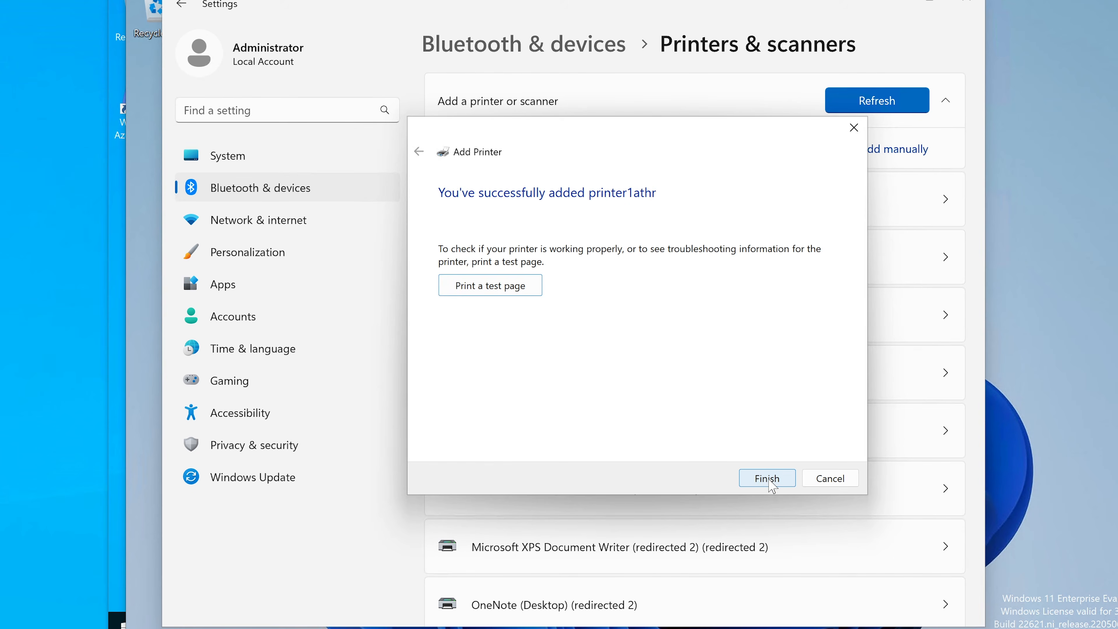
left_click(769, 479)
Find printer1athr in the client's printer list and examine its printer settings page.
scroll(612, 358, "down", 10)
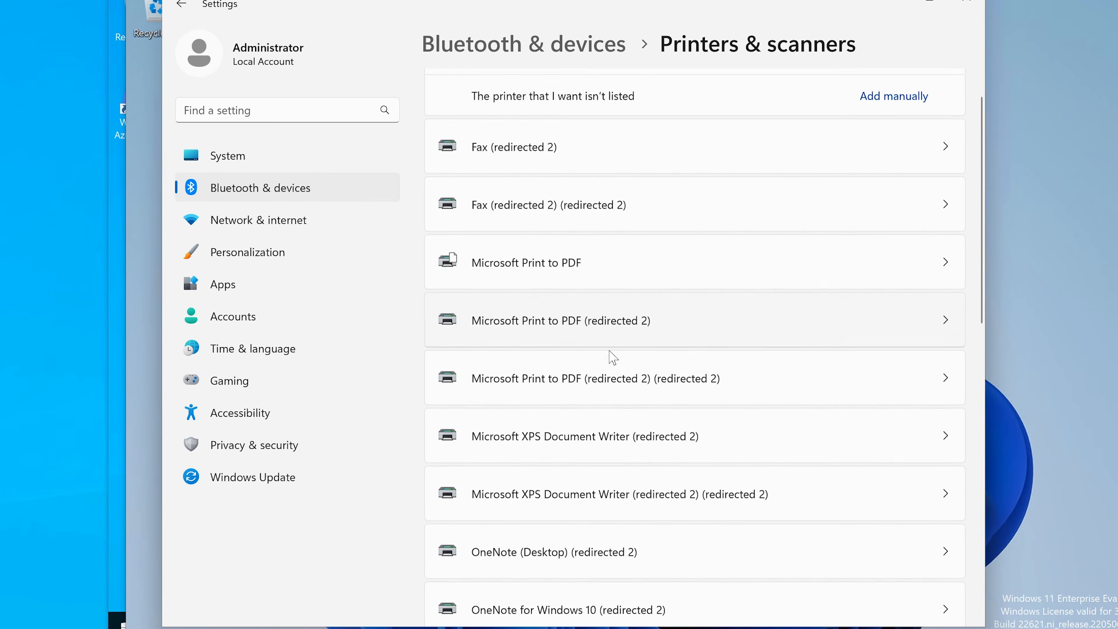
scroll(612, 358, "up", 3)
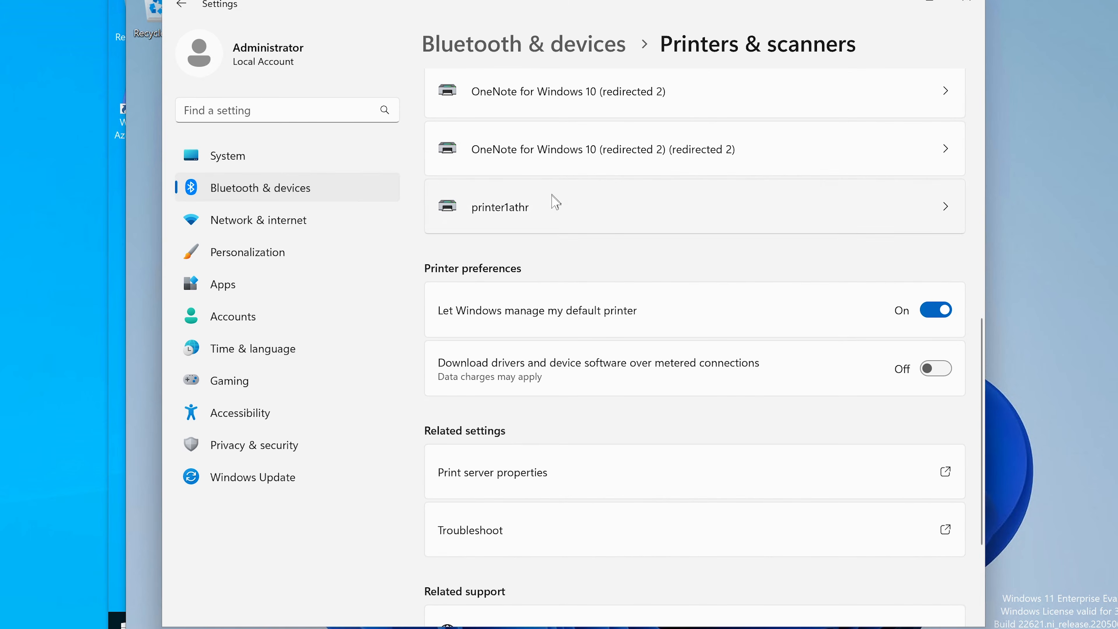
left_click(548, 210)
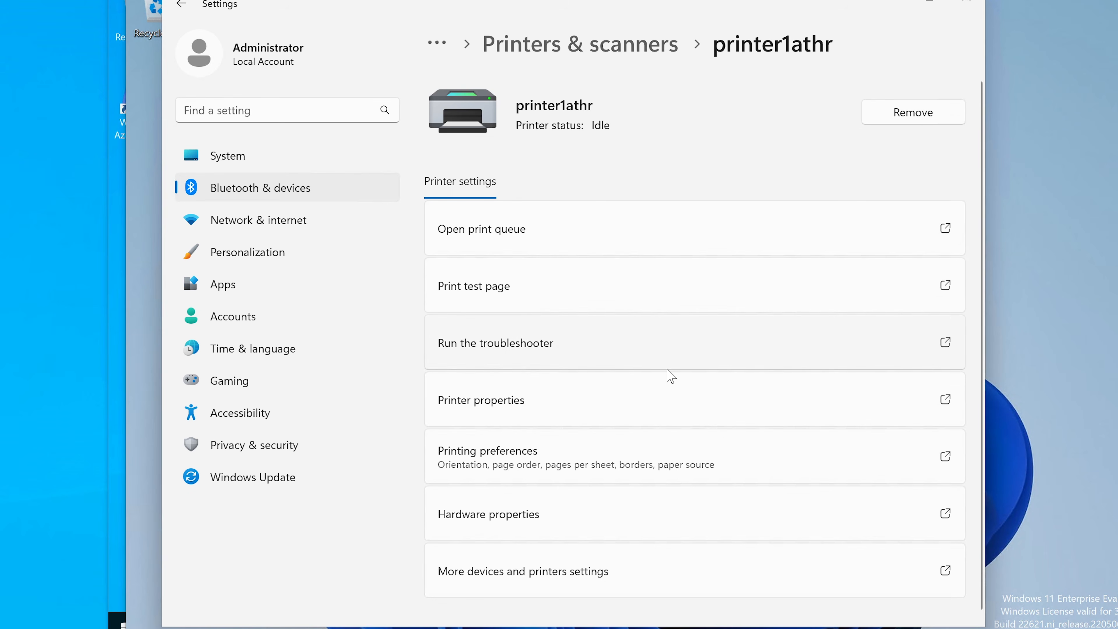
scroll(669, 374, "down", 1)
scroll(669, 375, "up", 1)
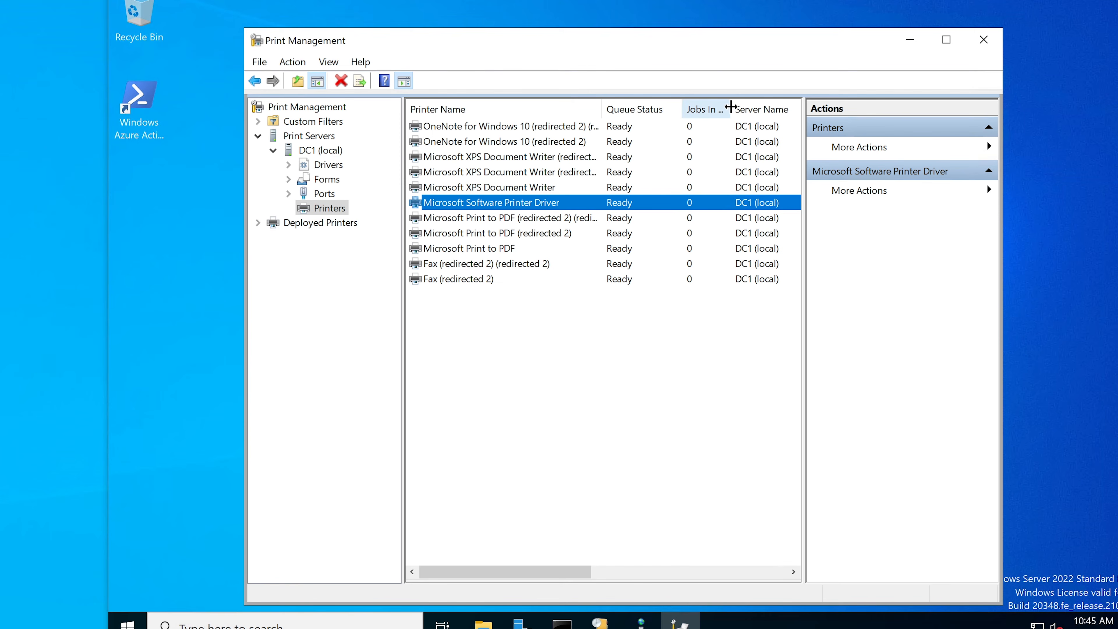
In the server's Print Management, widen the Jobs In Queue column and inspect the Microsoft Software Printer Driver's queue window.
left_click_drag(730, 108, 751, 104)
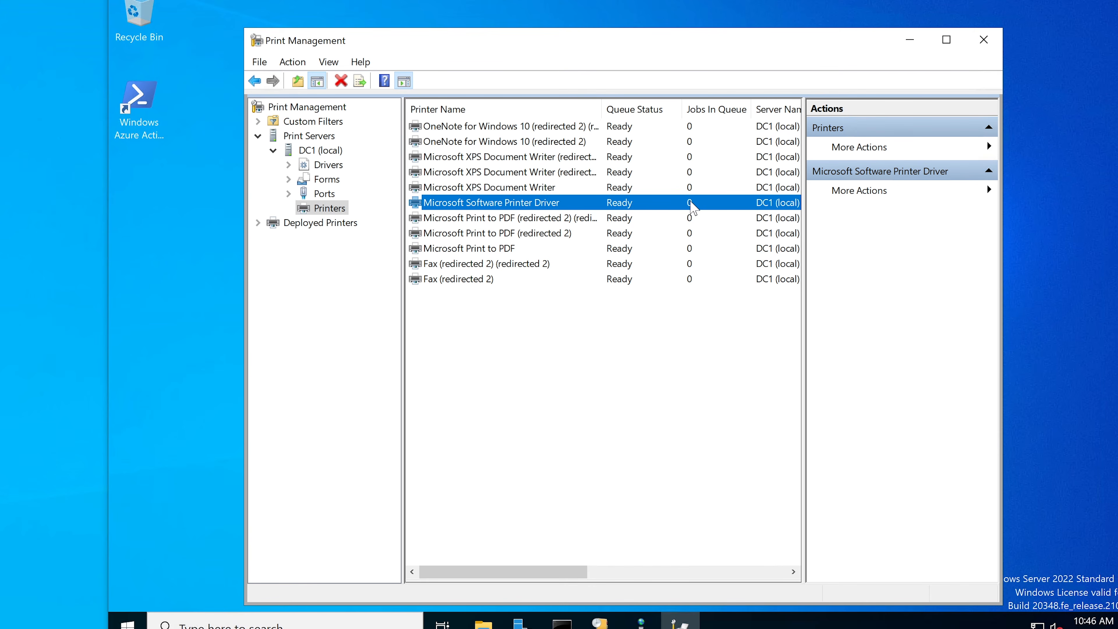
right_click(674, 206)
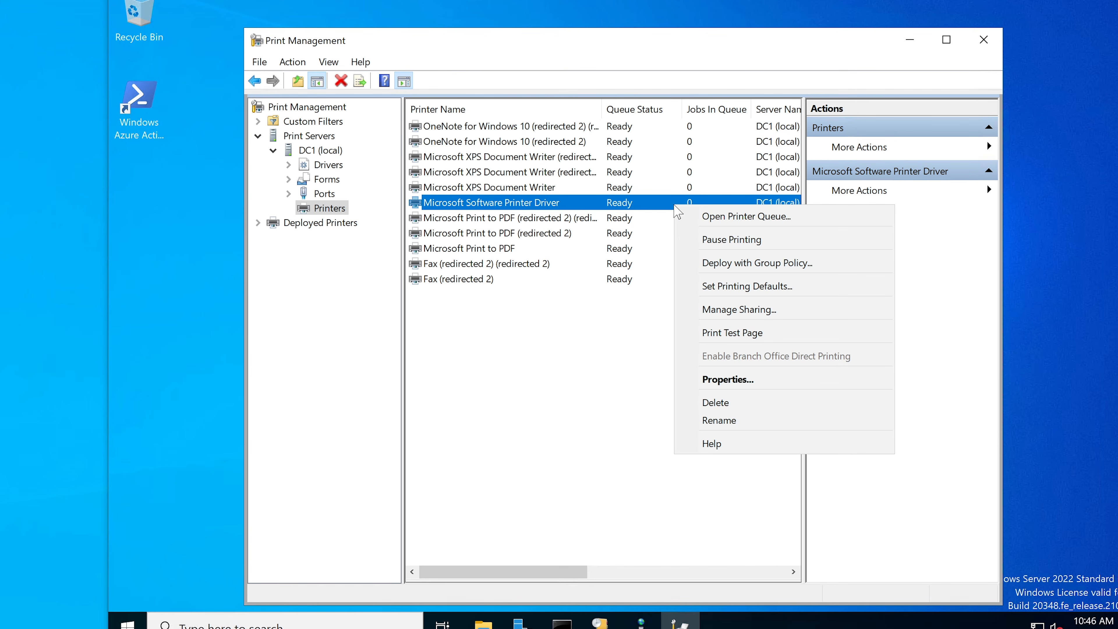
left_click(707, 220)
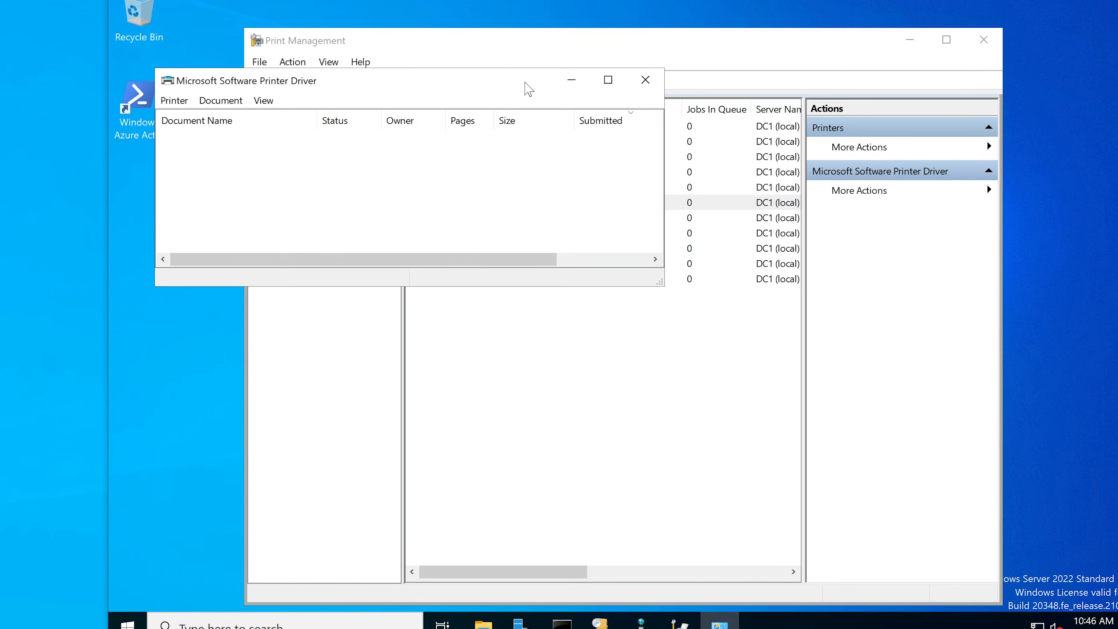
left_click_drag(528, 88, 607, 216)
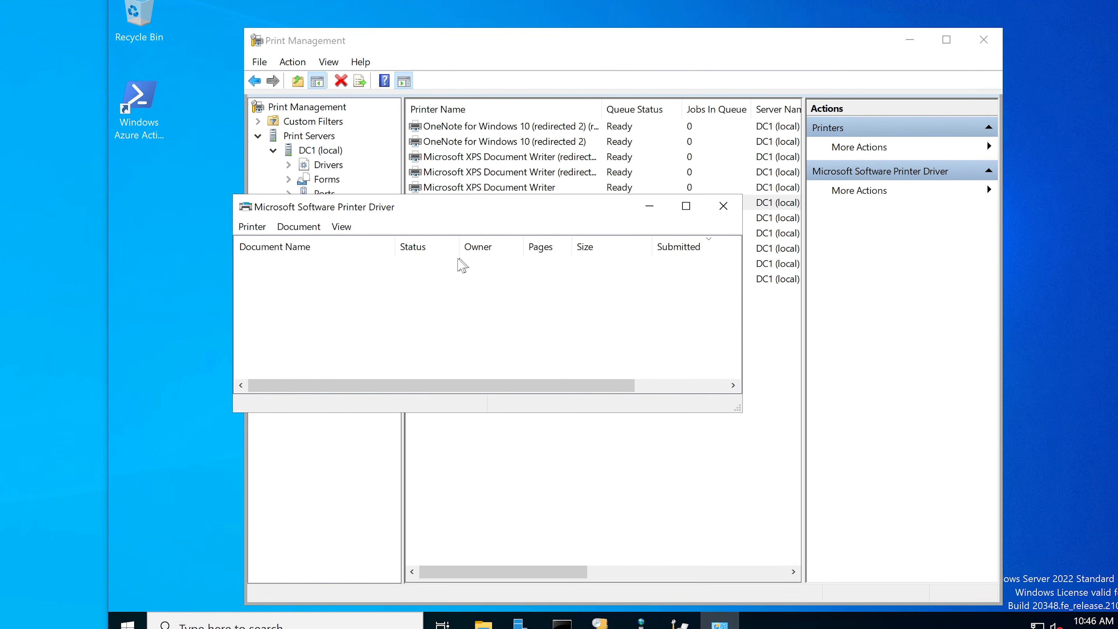
right_click(412, 273)
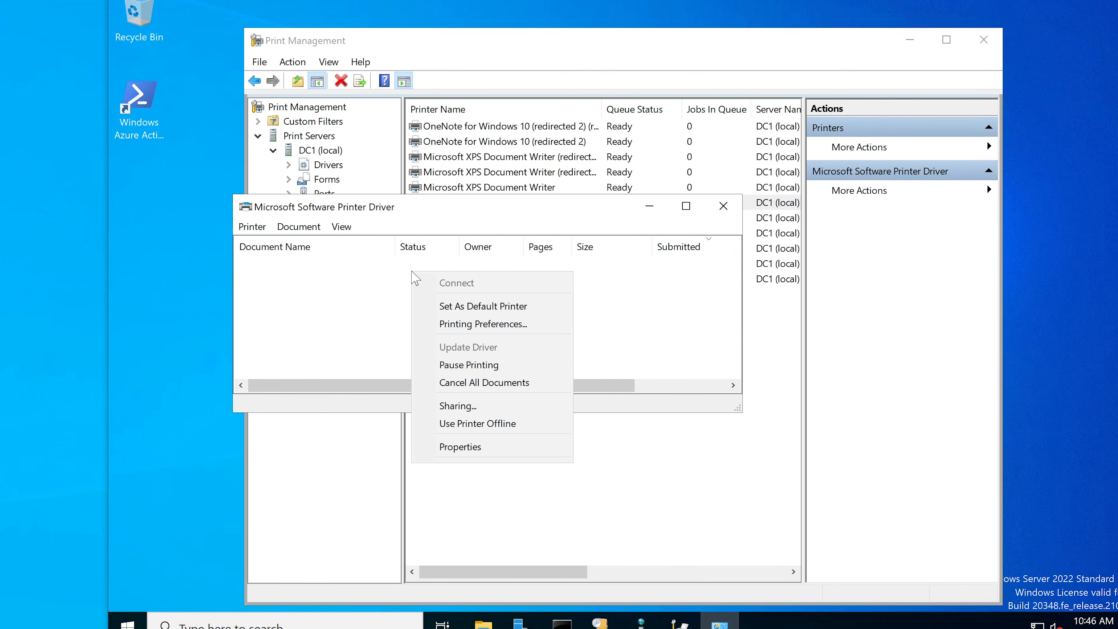
left_click(378, 273)
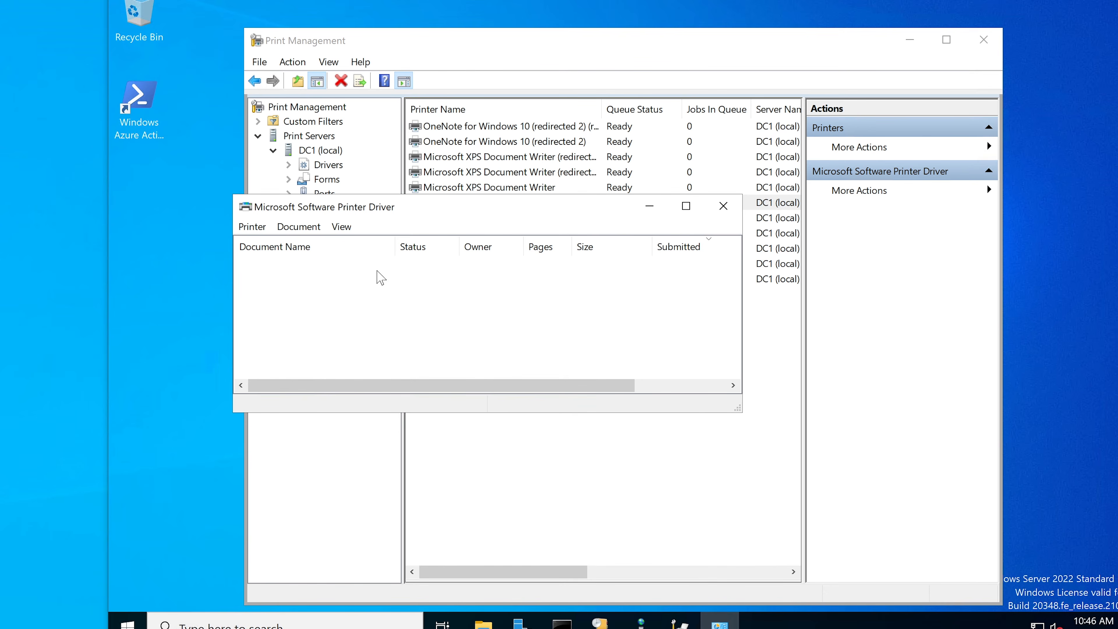
left_click(723, 210)
left_click(701, 219)
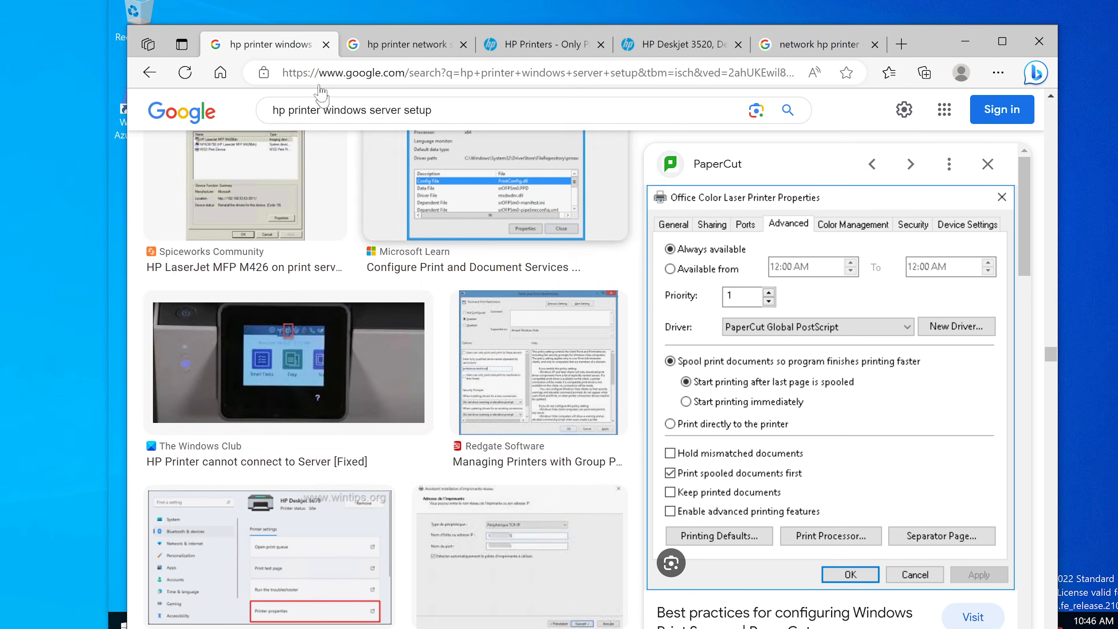
In the browser, examine the HP support article's example of a manual IP configuration in the embedded web server.
left_click(386, 49)
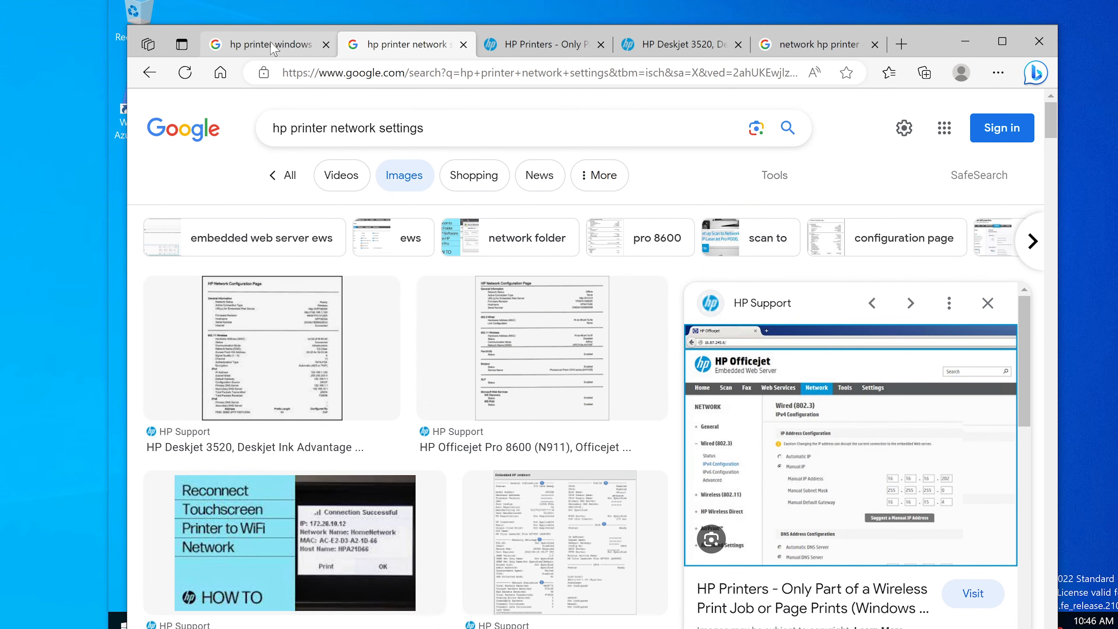
left_click(545, 49)
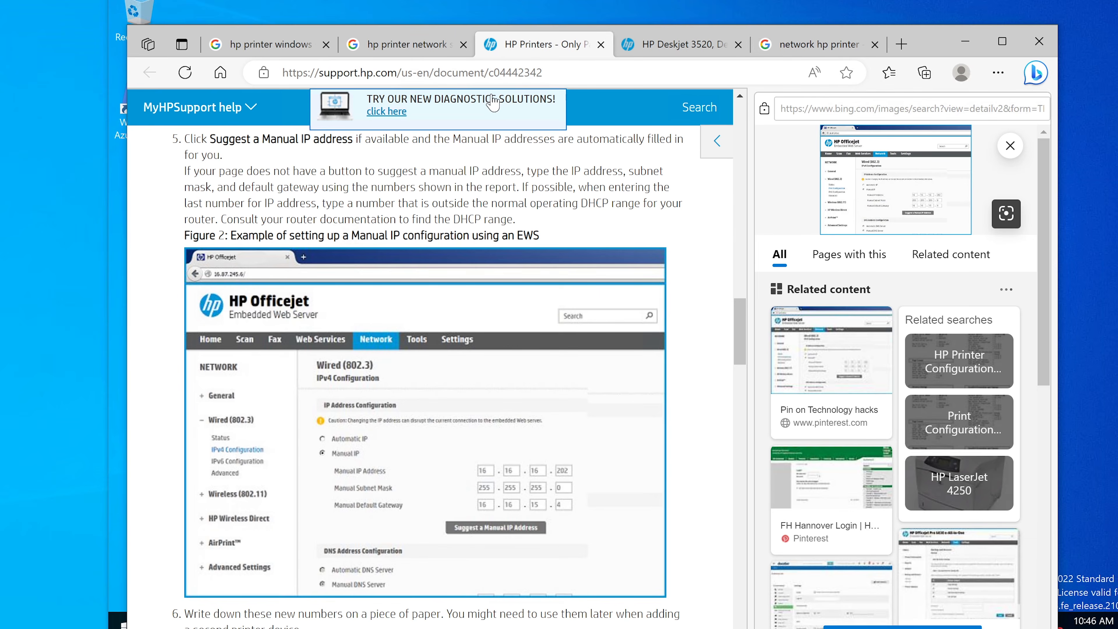
scroll(527, 310, "down", 2)
scroll(527, 309, "up", 4)
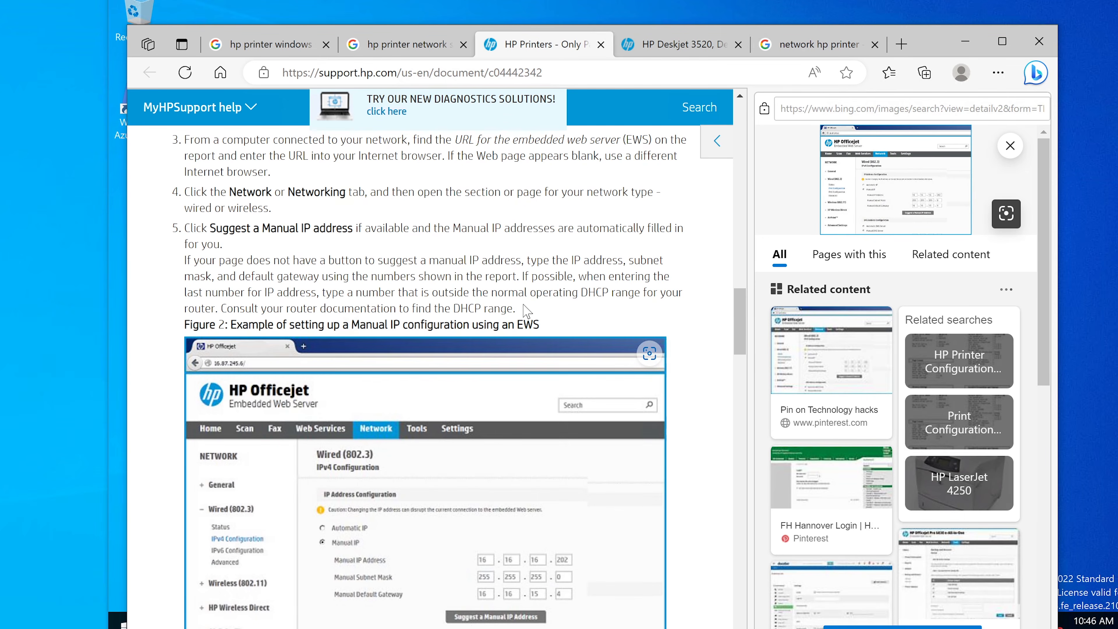
scroll(311, 370, "down", 2)
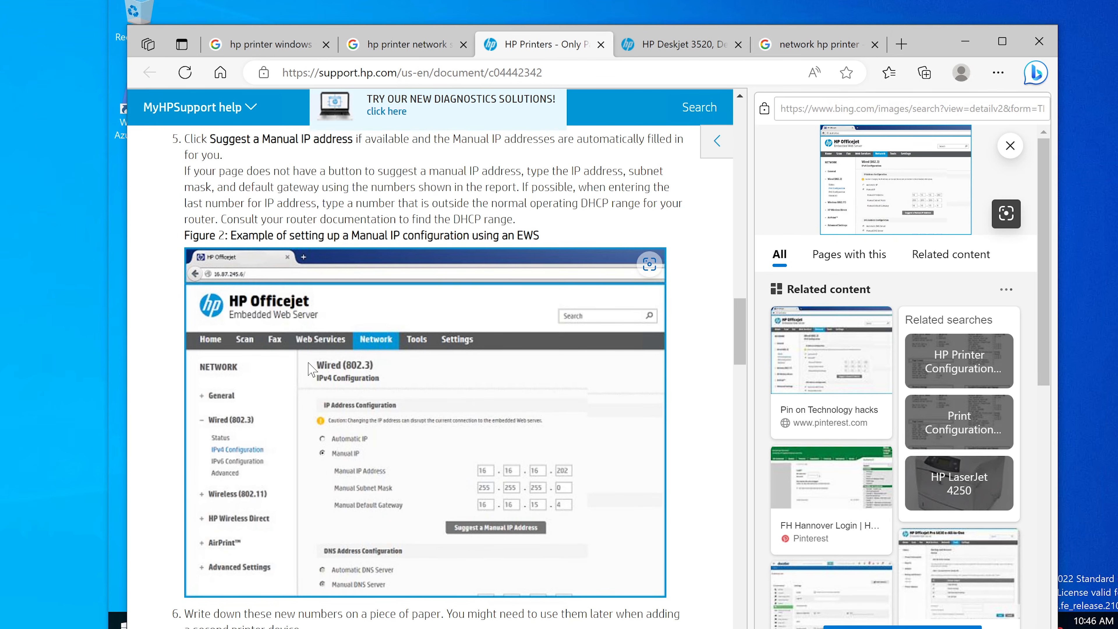
left_click(802, 45)
left_click(454, 73)
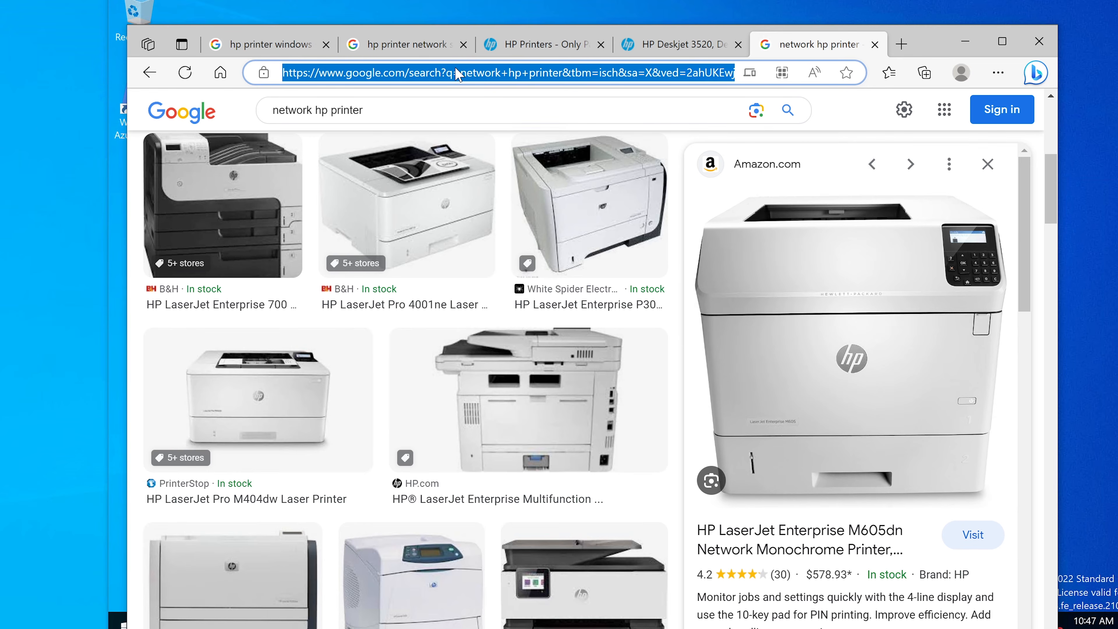
type("https")
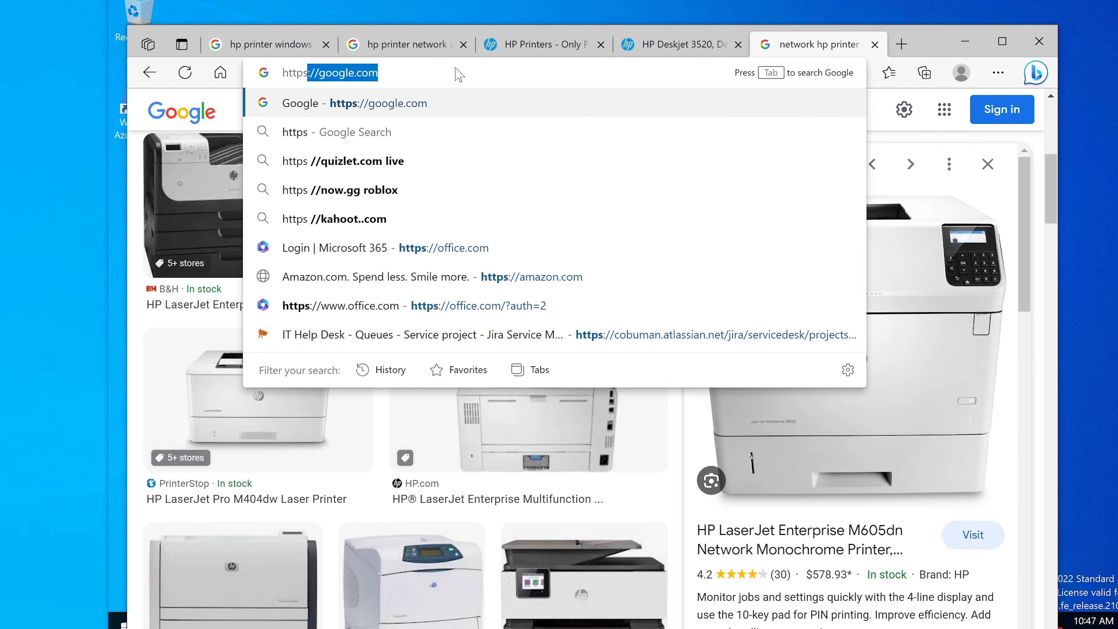
type("://")
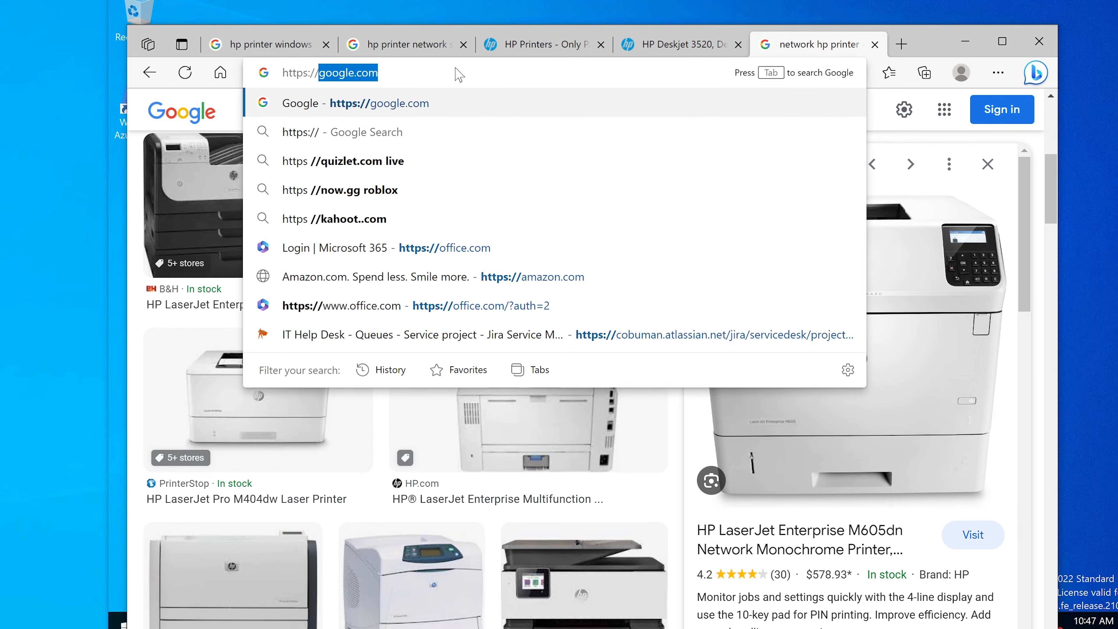
type("printer1athr")
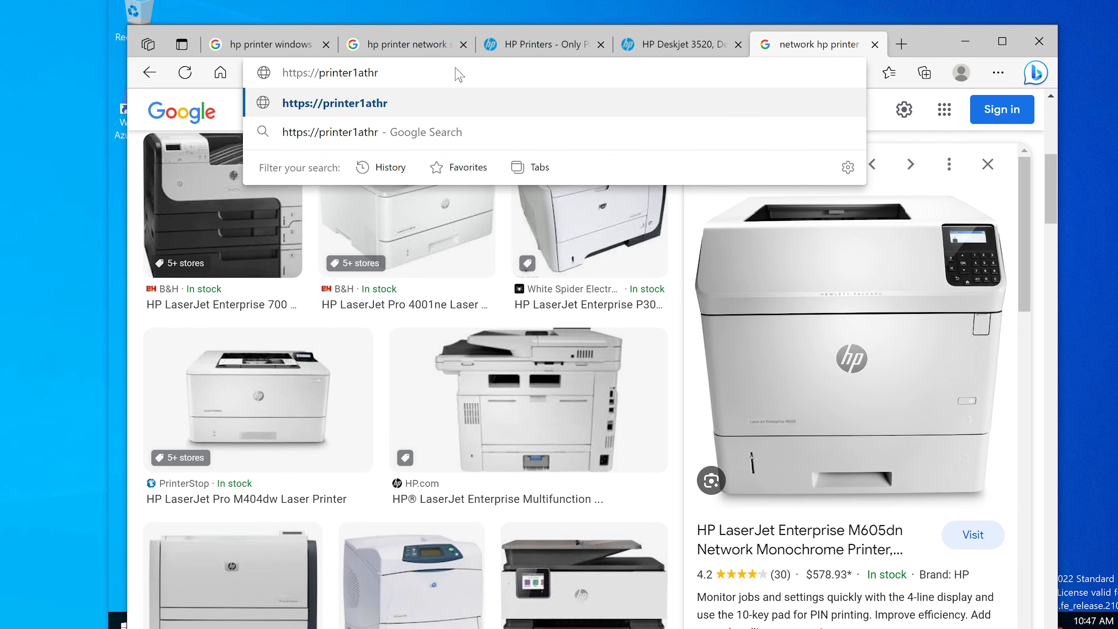
key("Return")
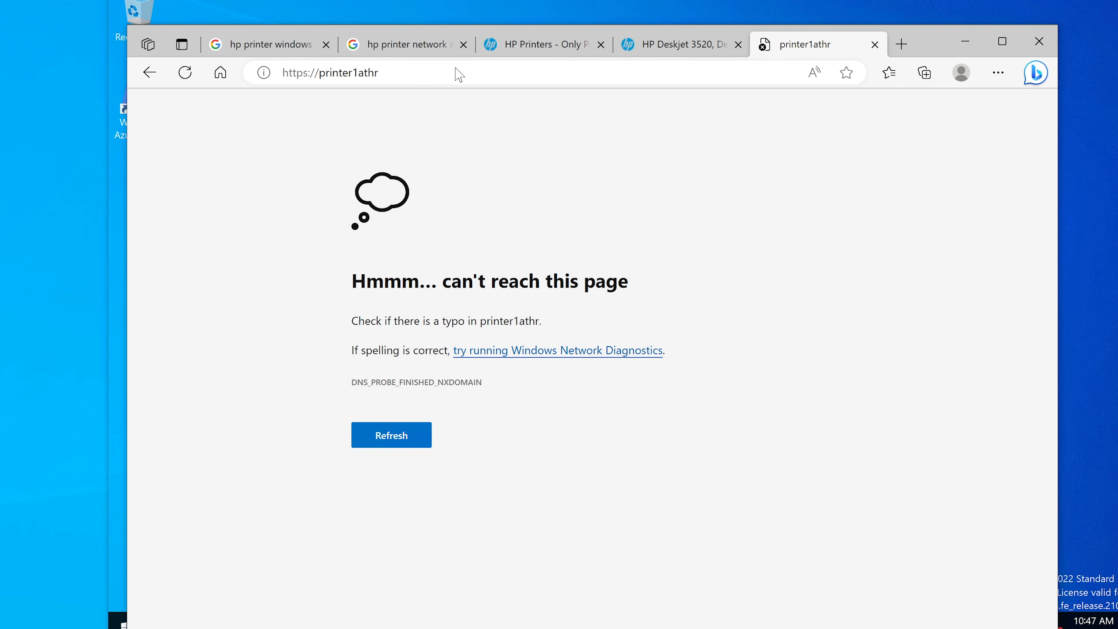
Compare the HP Deskjet 3520 article's Network Configuration Page sample with the manual IP article, and close the Deskjet page.
left_click(455, 71)
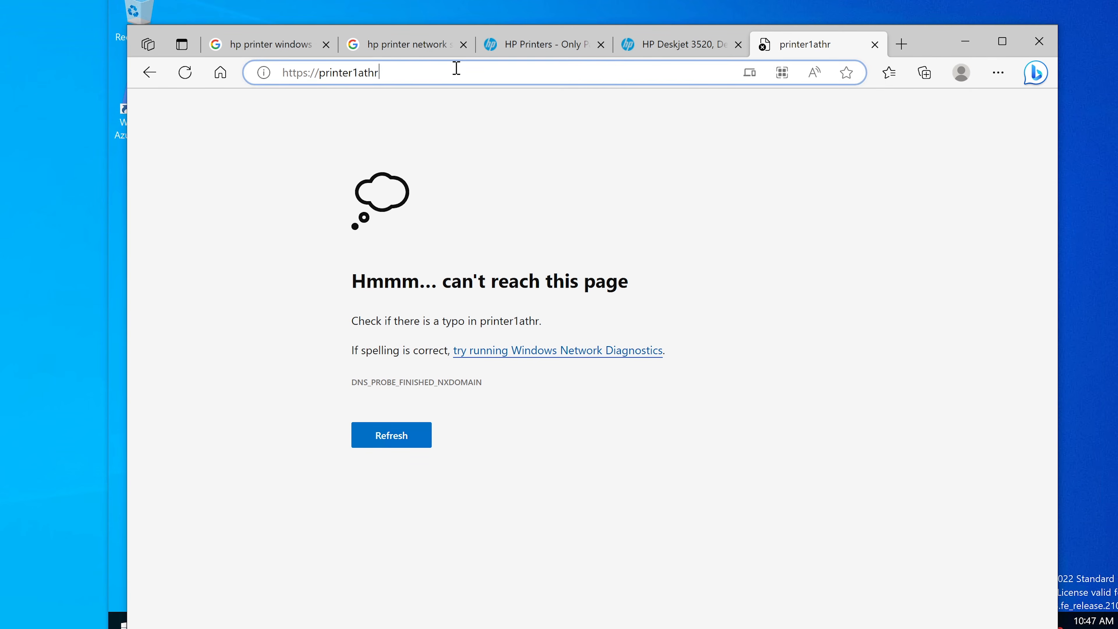
left_click(417, 75)
left_click_drag(408, 71, 279, 72)
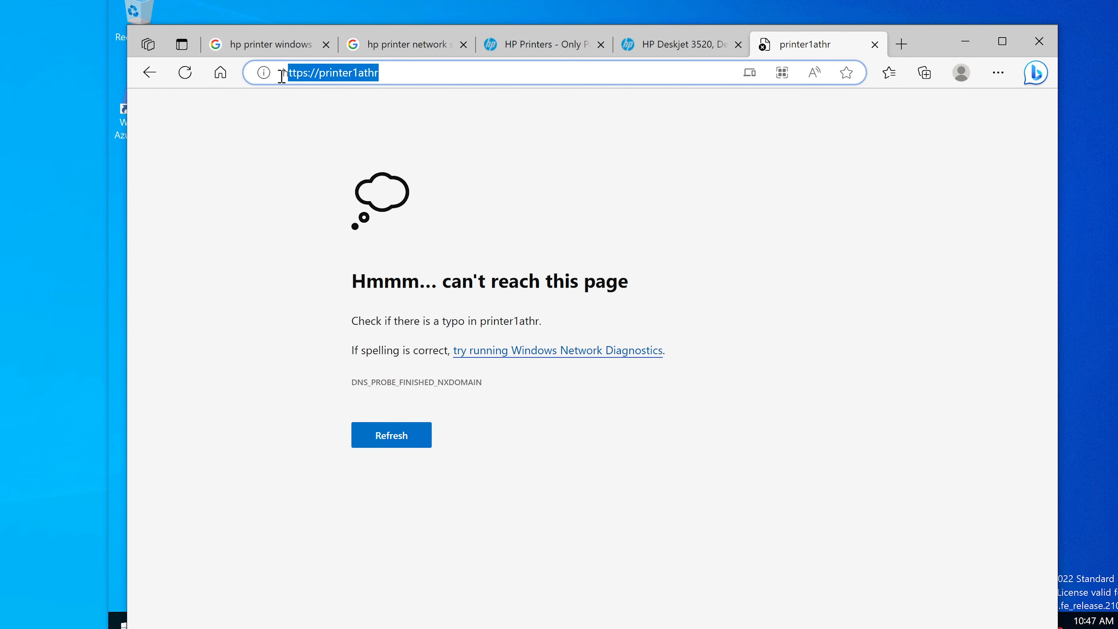
left_click(686, 50)
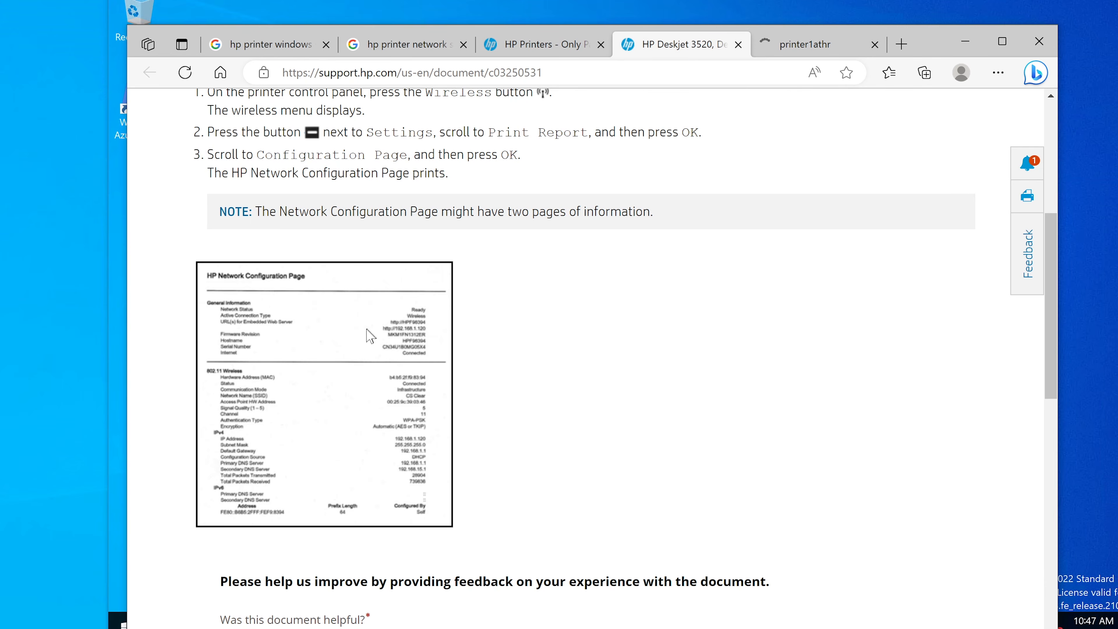
left_click(504, 46)
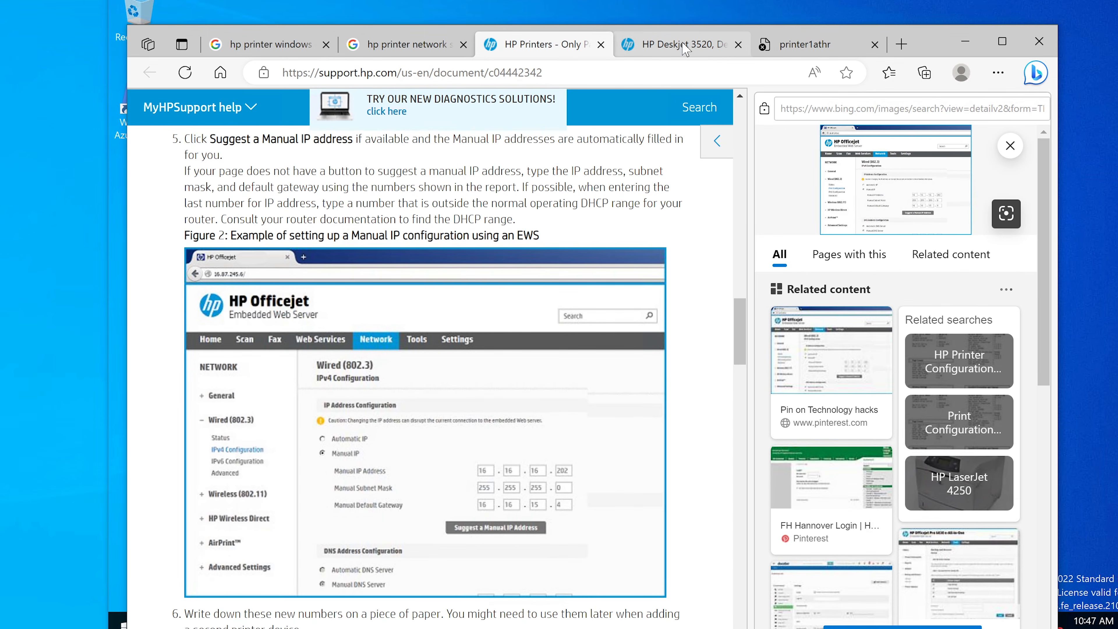
left_click(739, 44)
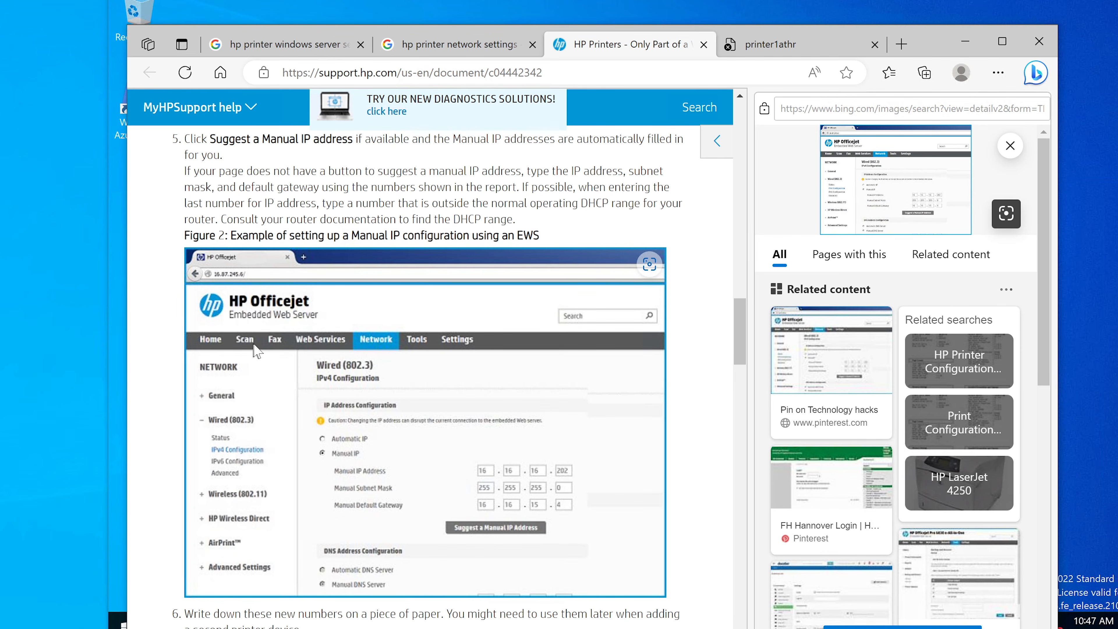
Return to the printer1athr page and copy the printer's IP address 10.0.0.112 from the sticky note.
left_click(801, 44)
left_click_drag(395, 80, 321, 84)
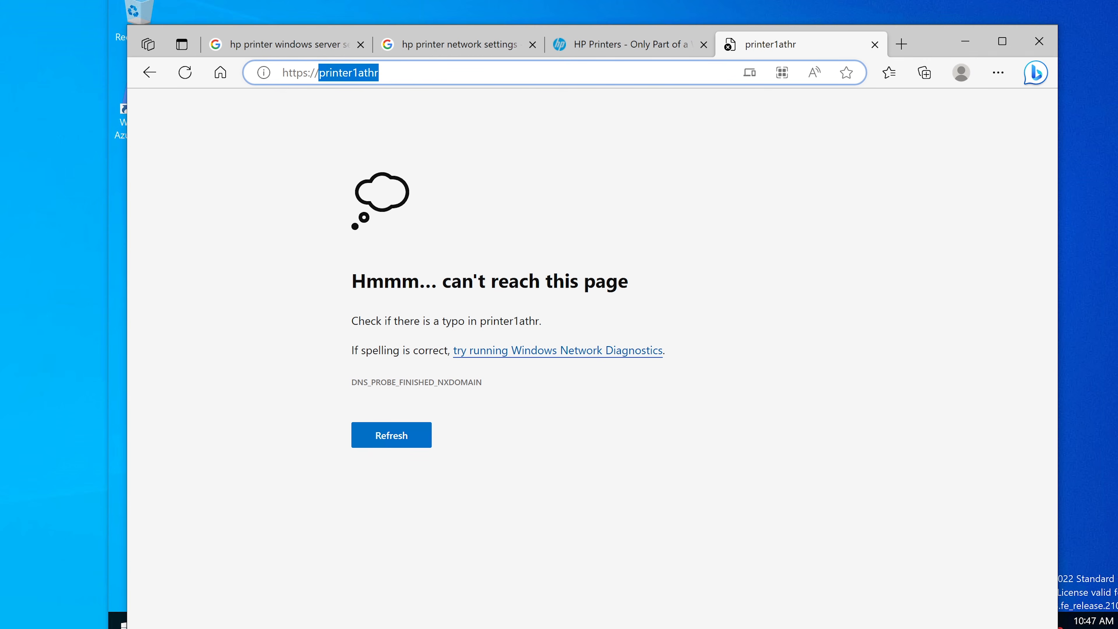
left_click(439, 622)
left_click_drag(732, 239, 684, 239)
right_click(700, 235)
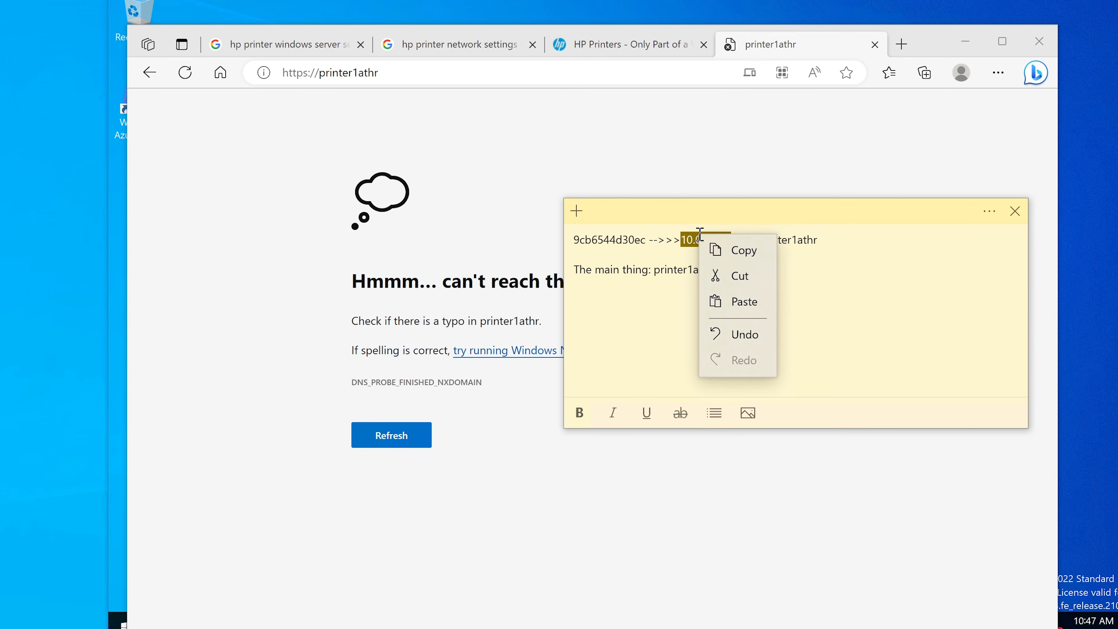
left_click(741, 250)
left_click(479, 78)
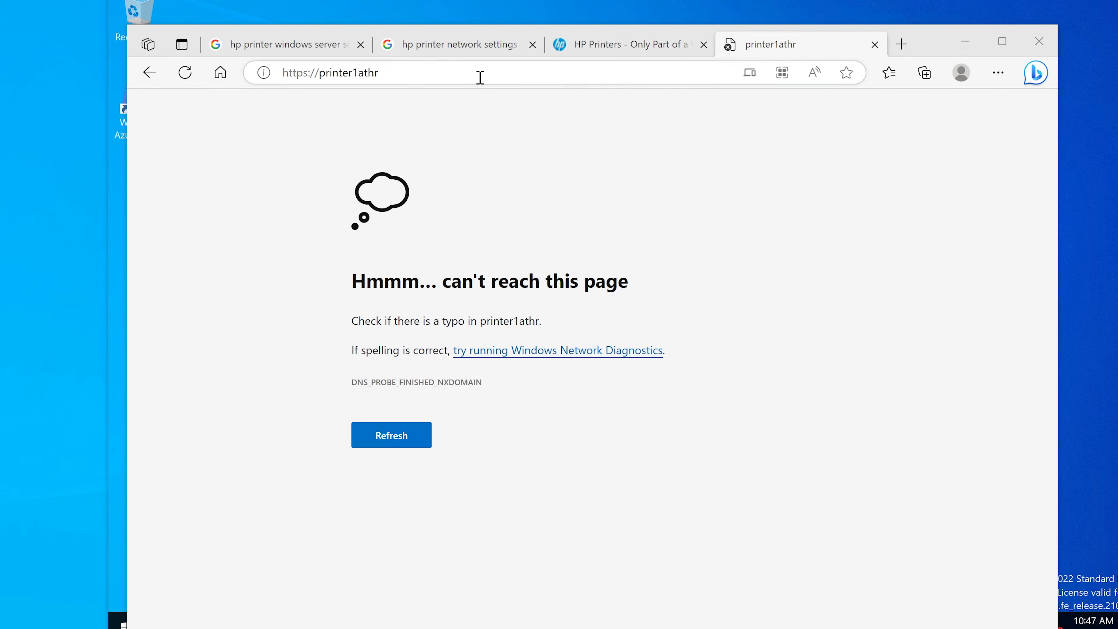
left_click_drag(395, 75, 324, 78)
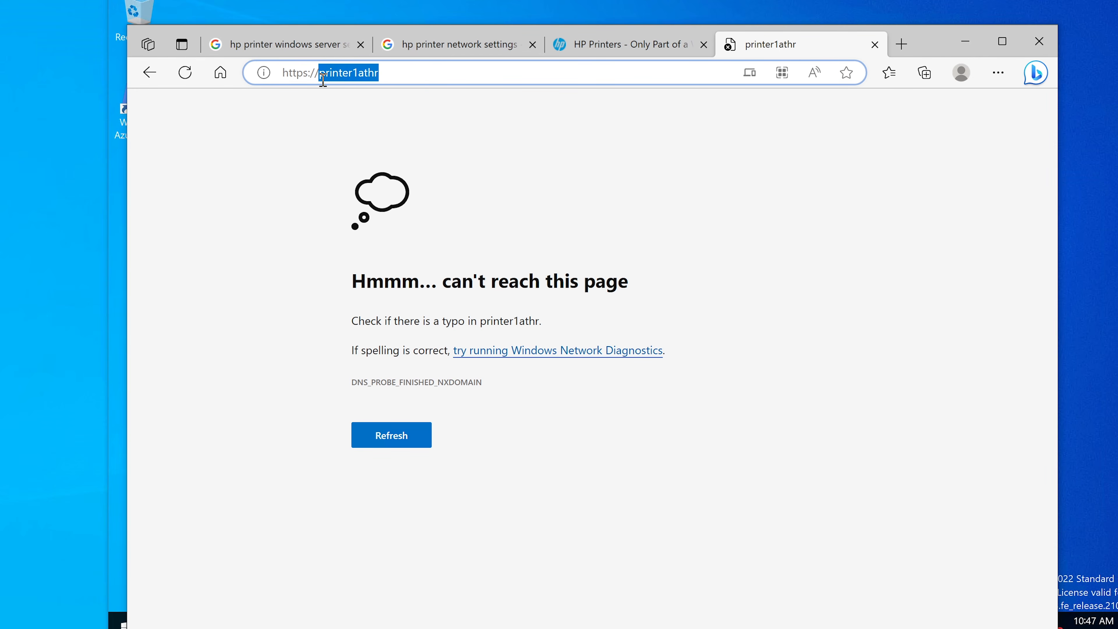
key("ctrl+v")
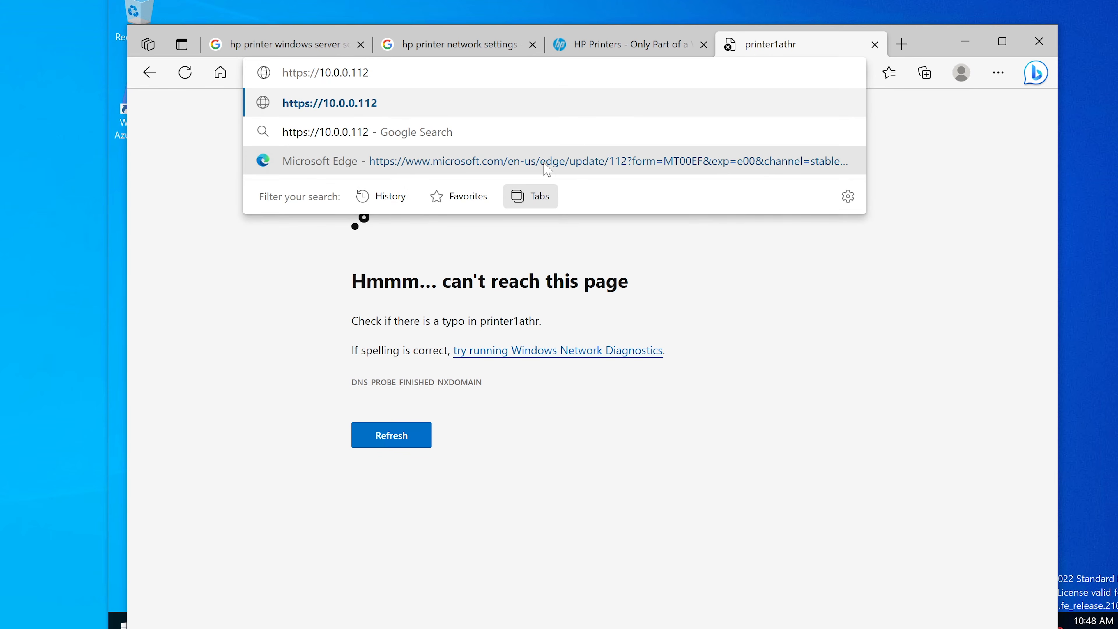
key("Return")
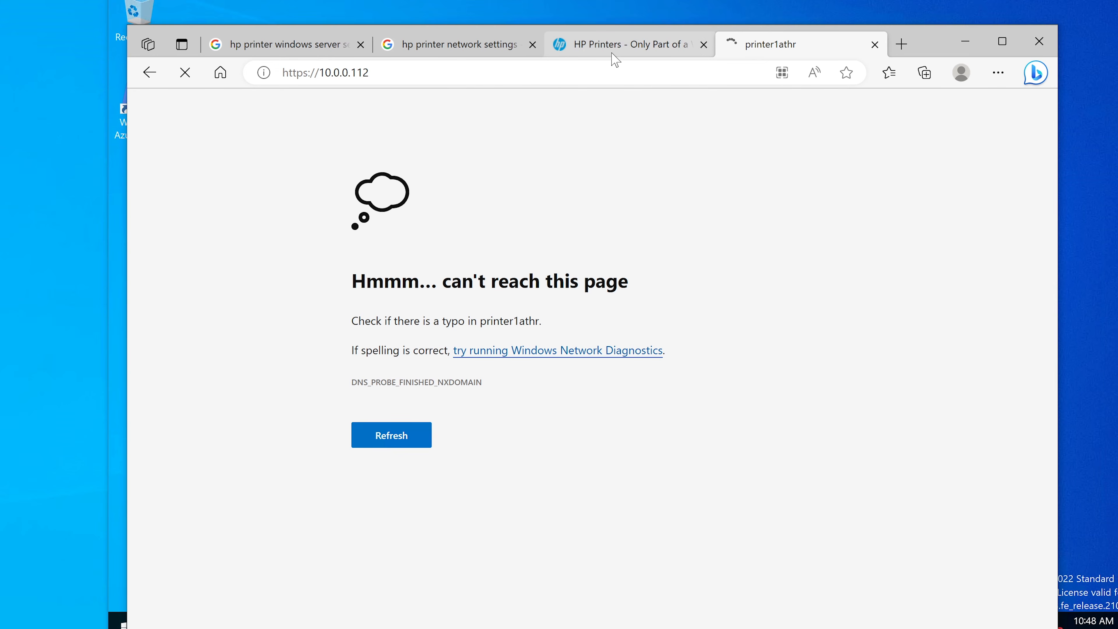
mouse_move(613, 57)
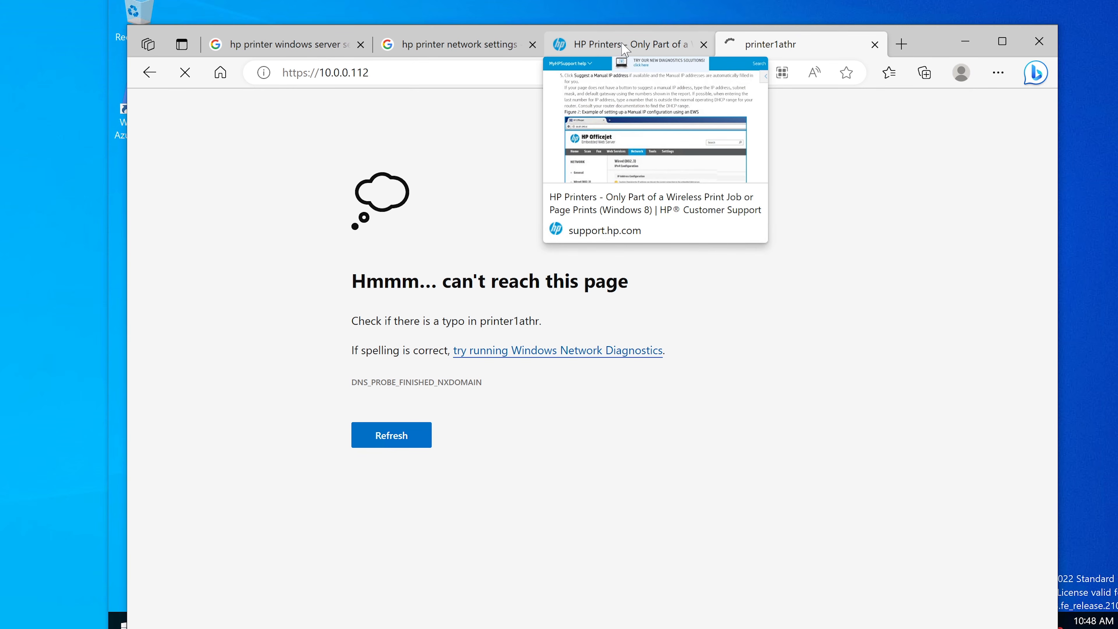
left_click(624, 49)
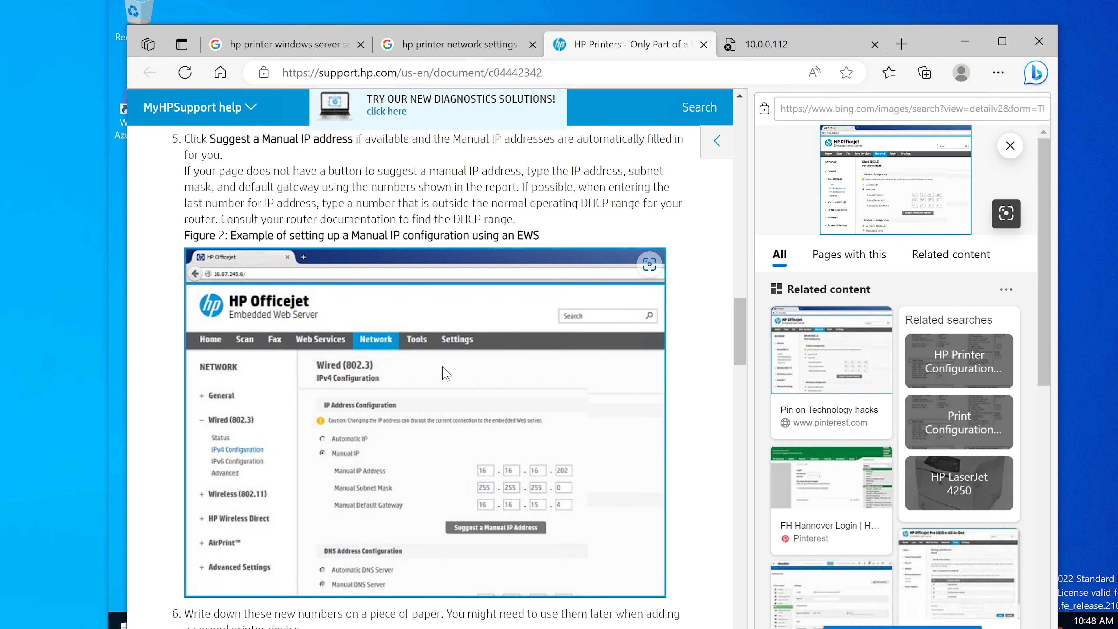
View the FH Hannover Login image related to the HP Officejet figure, and close the Bing image page.
left_click(846, 470)
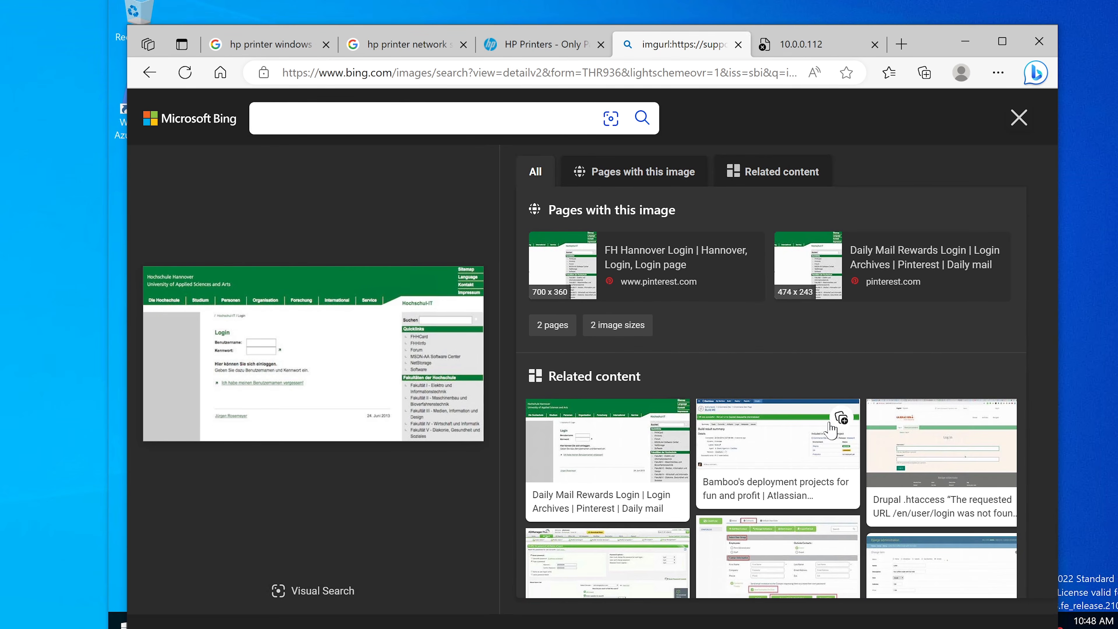
left_click(146, 74)
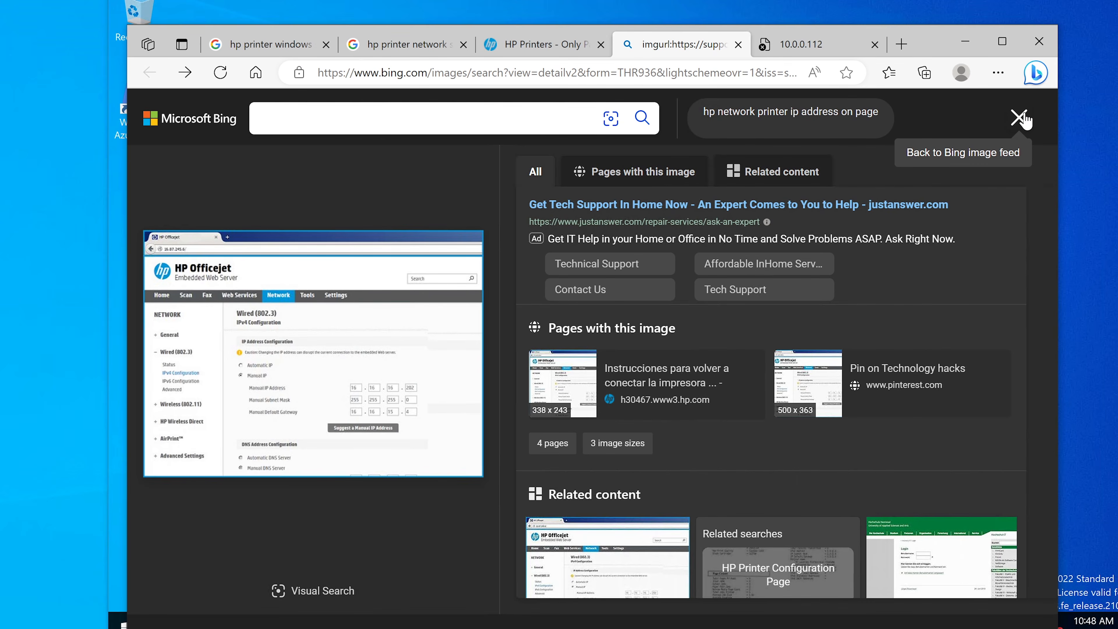
left_click(1020, 124)
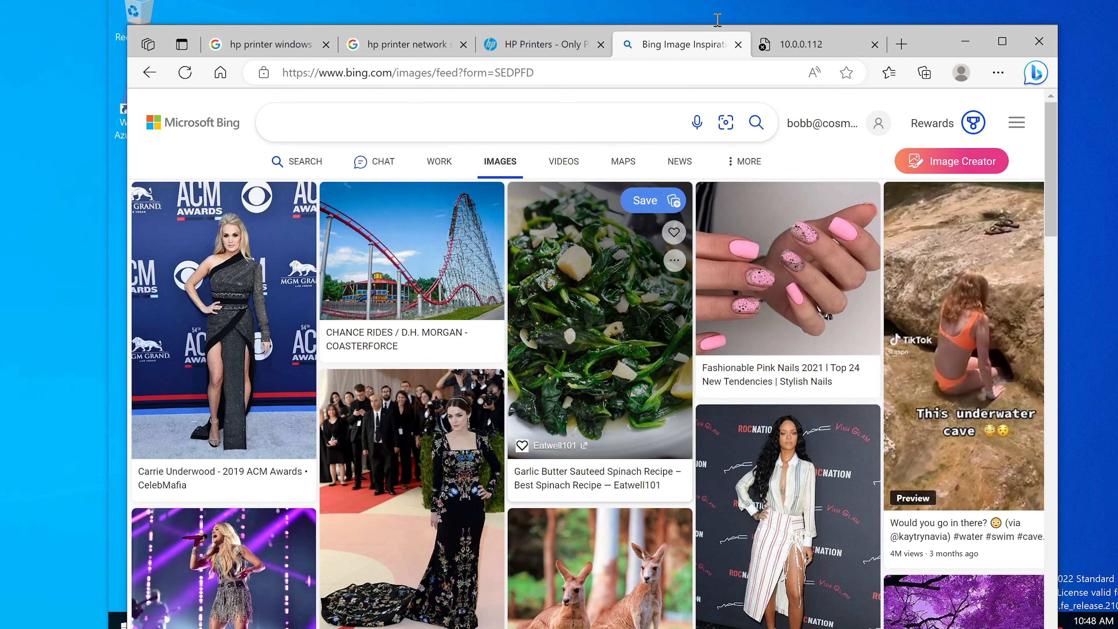
left_click(738, 45)
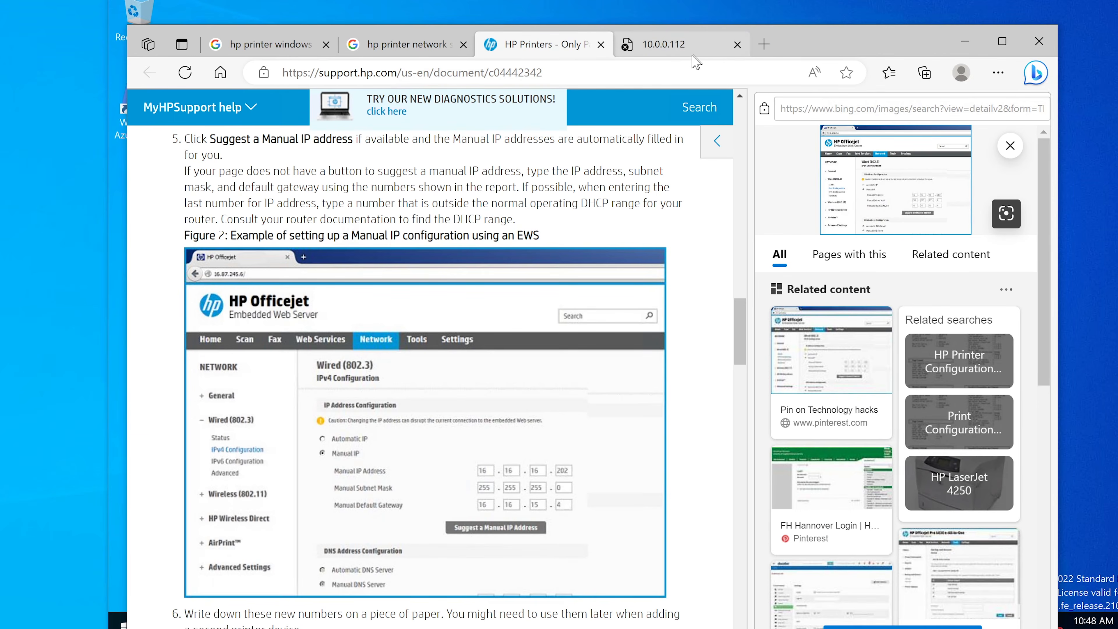
Look through the manual IP article and its related images, viewing the HP Officejet Pro 6830 and pfSense results, and return to the original HP Officejet image.
scroll(510, 368, "down", 7)
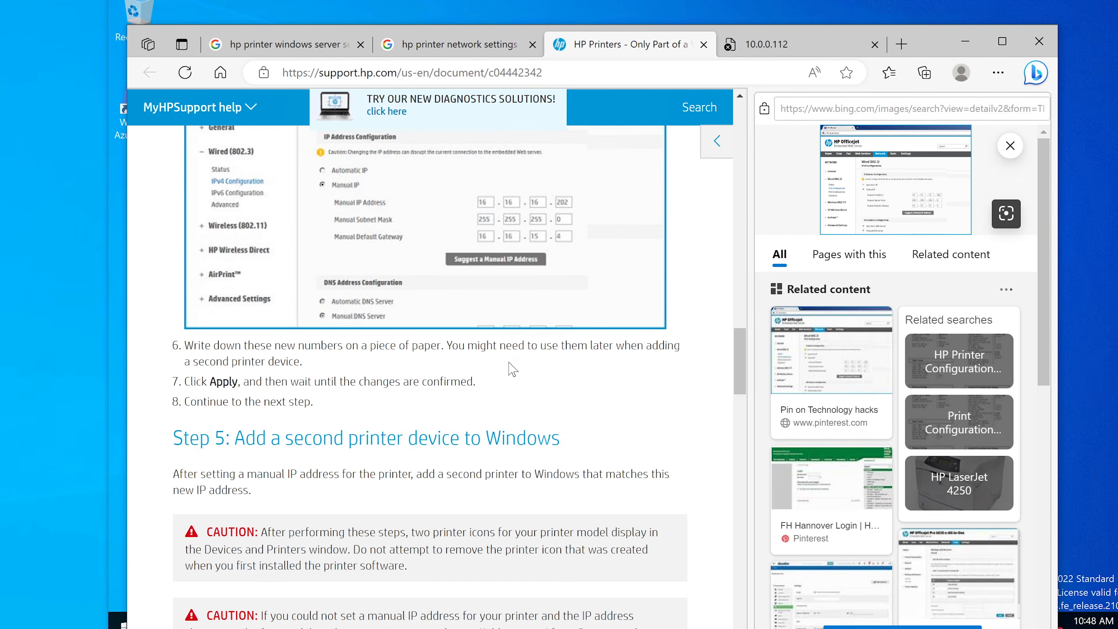
scroll(511, 368, "up", 7)
scroll(921, 482, "down", 3)
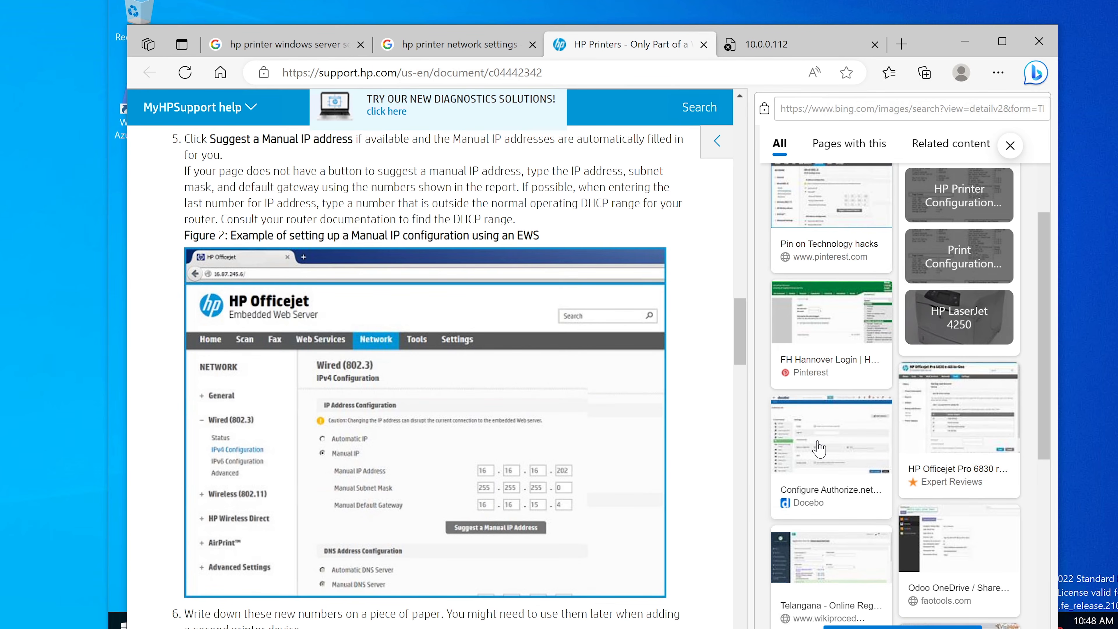
left_click(958, 432)
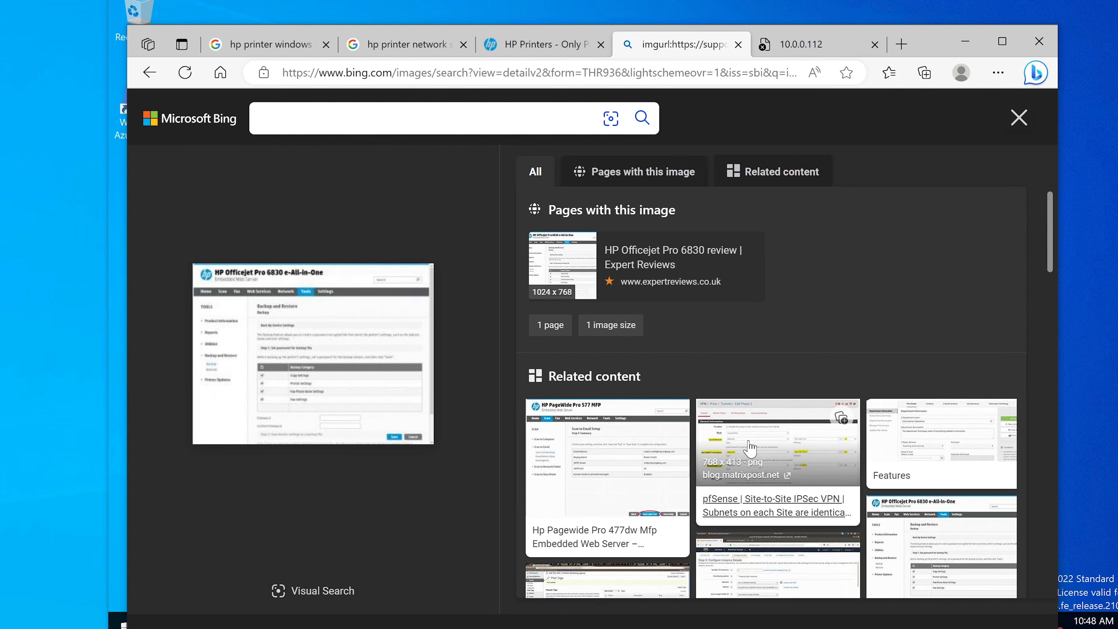
left_click(751, 450)
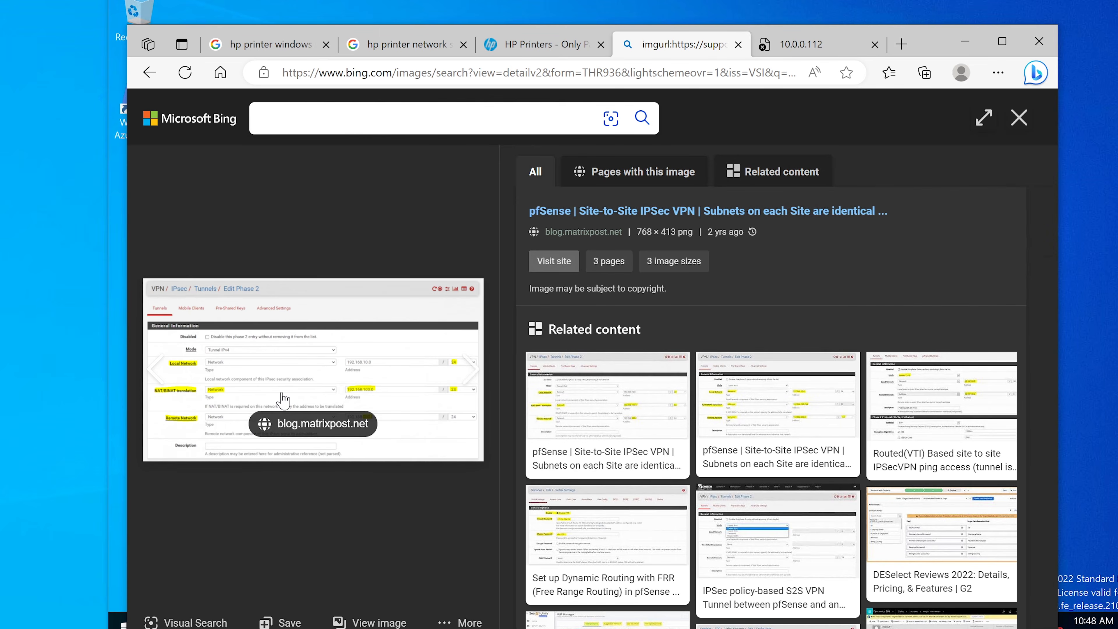
left_click(574, 405)
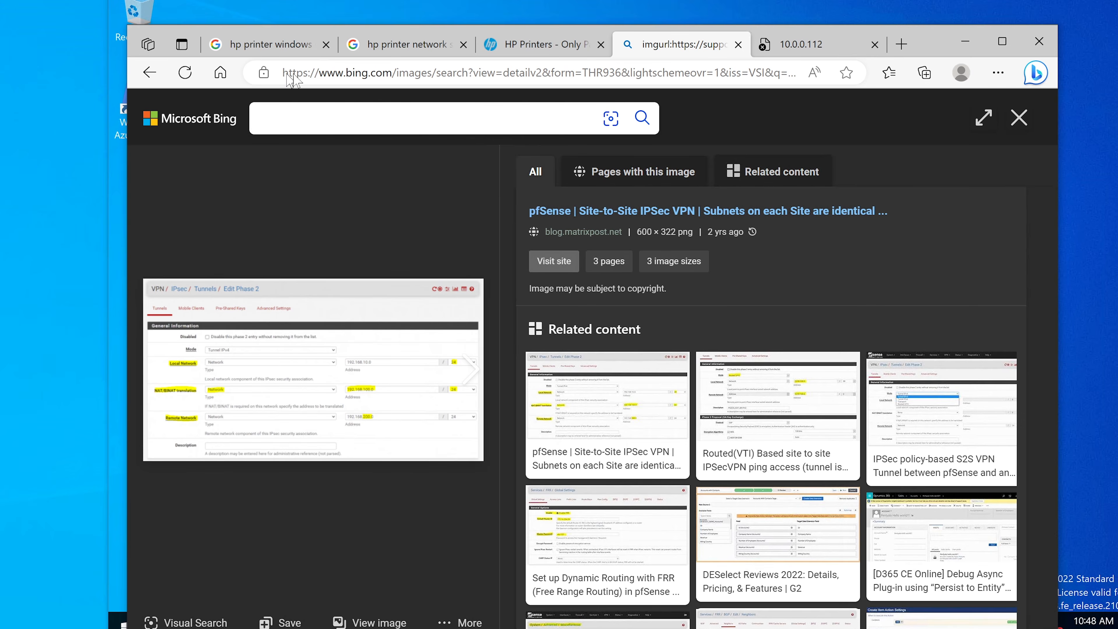
left_click(150, 72)
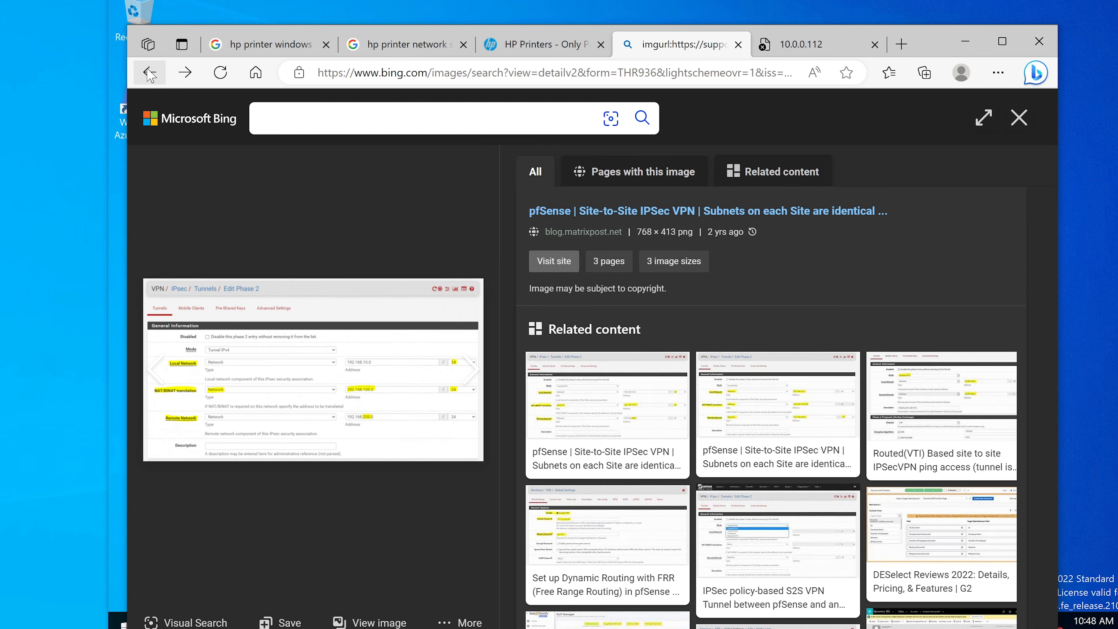
left_click(149, 73)
left_click(157, 74)
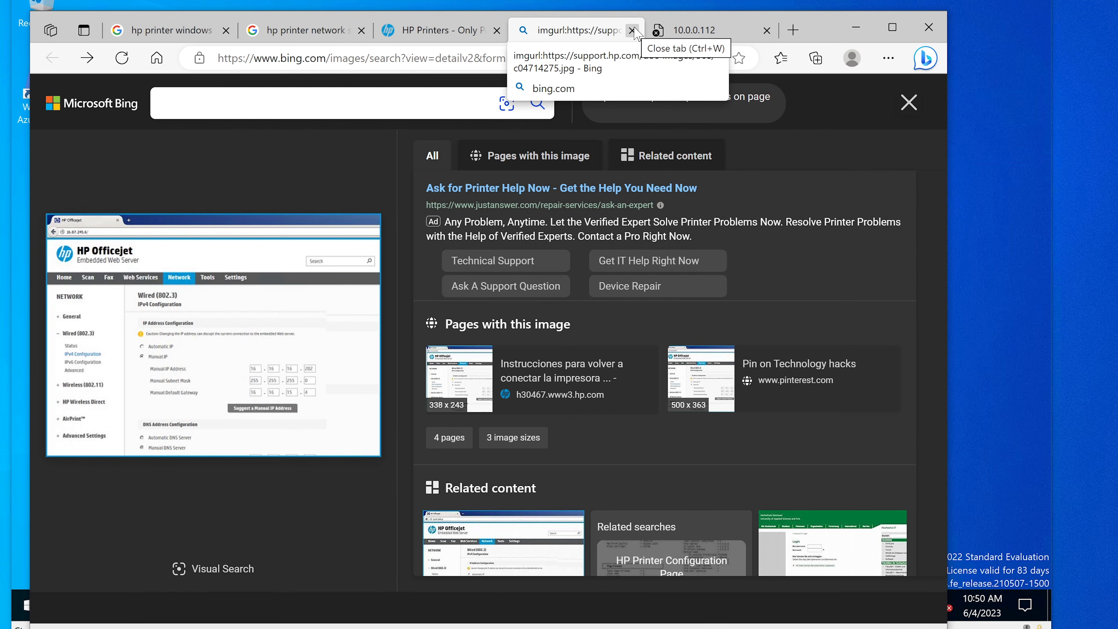
Minimize the browser and Print Management windows and put the sticky note out of view to clear the server desktop.
left_click(856, 27)
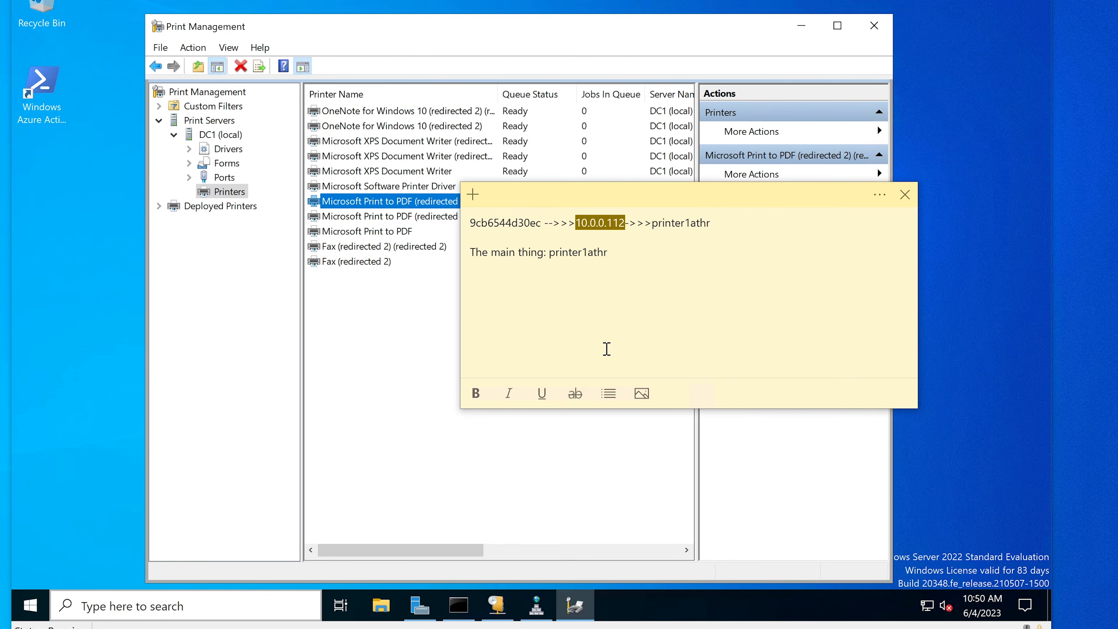
left_click(40, 385)
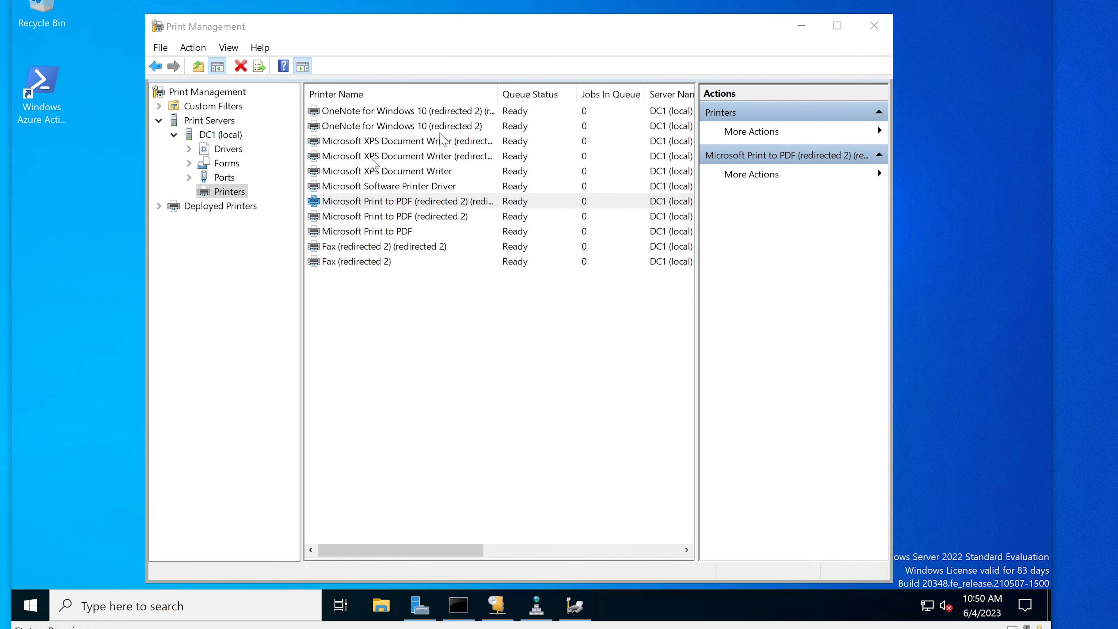
left_click(801, 25)
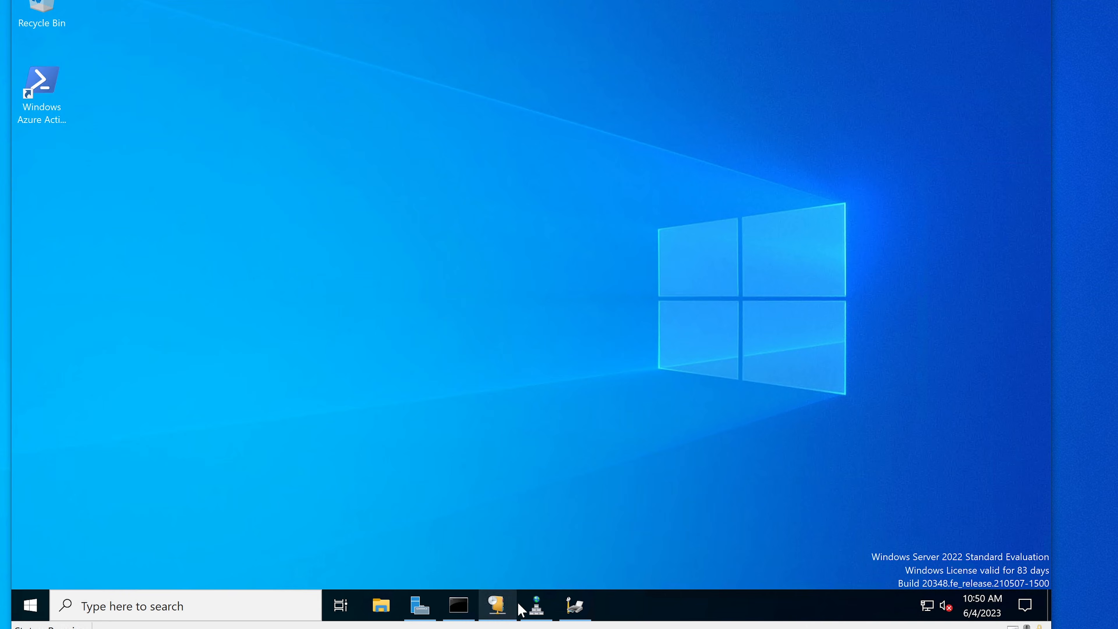
left_click(581, 607)
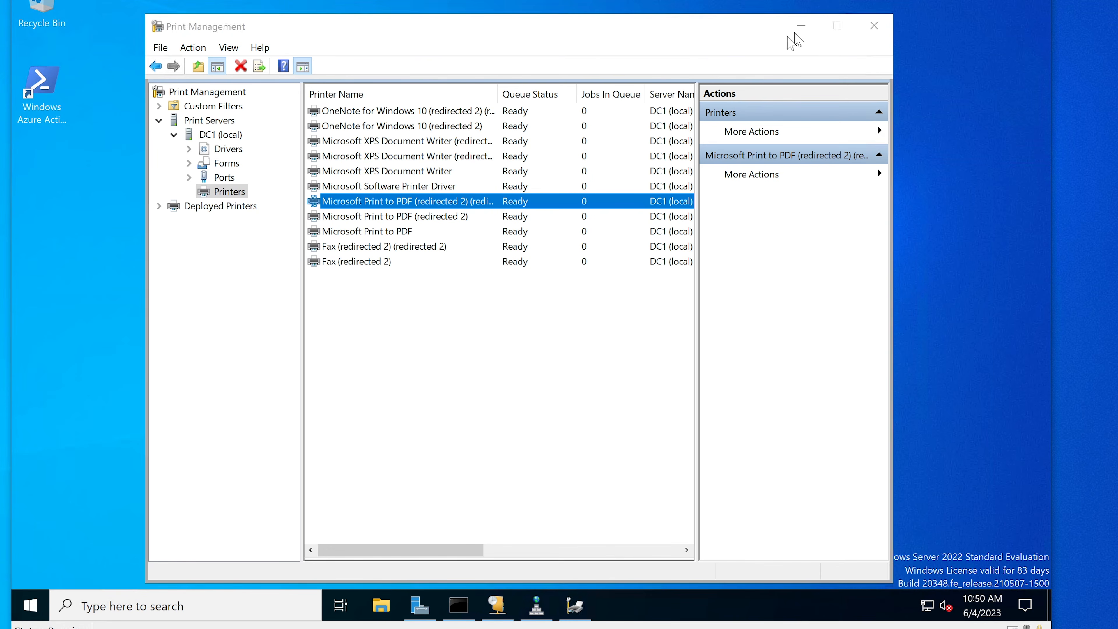
left_click(801, 25)
Open Server Manager, review the DHCP, DNS and Print Services role pages, and return to the Dashboard.
left_click(30, 606)
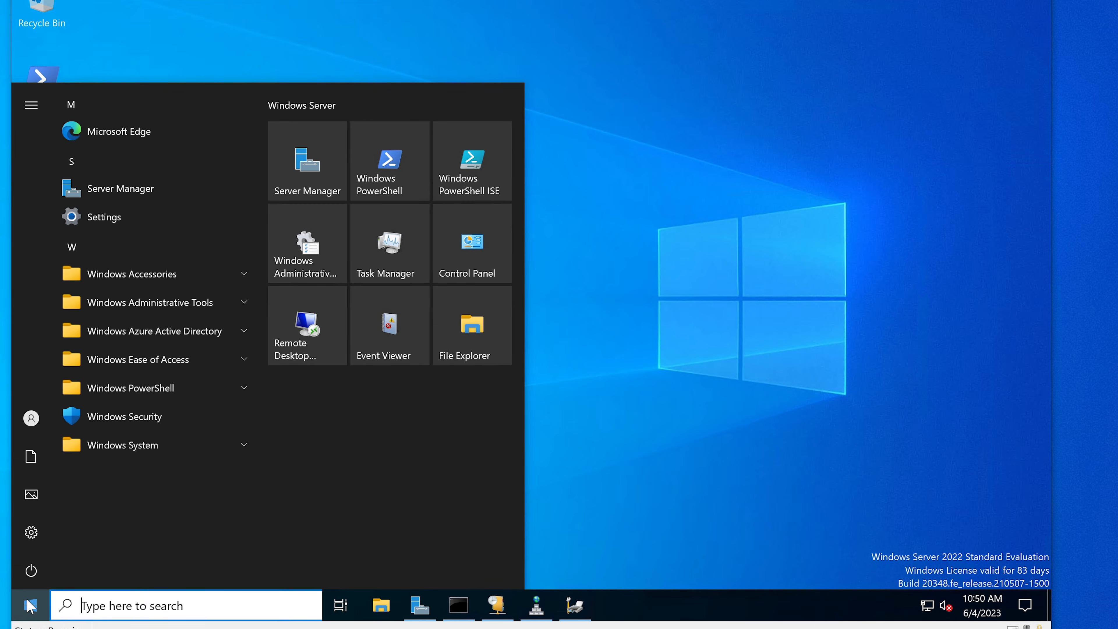
left_click(307, 185)
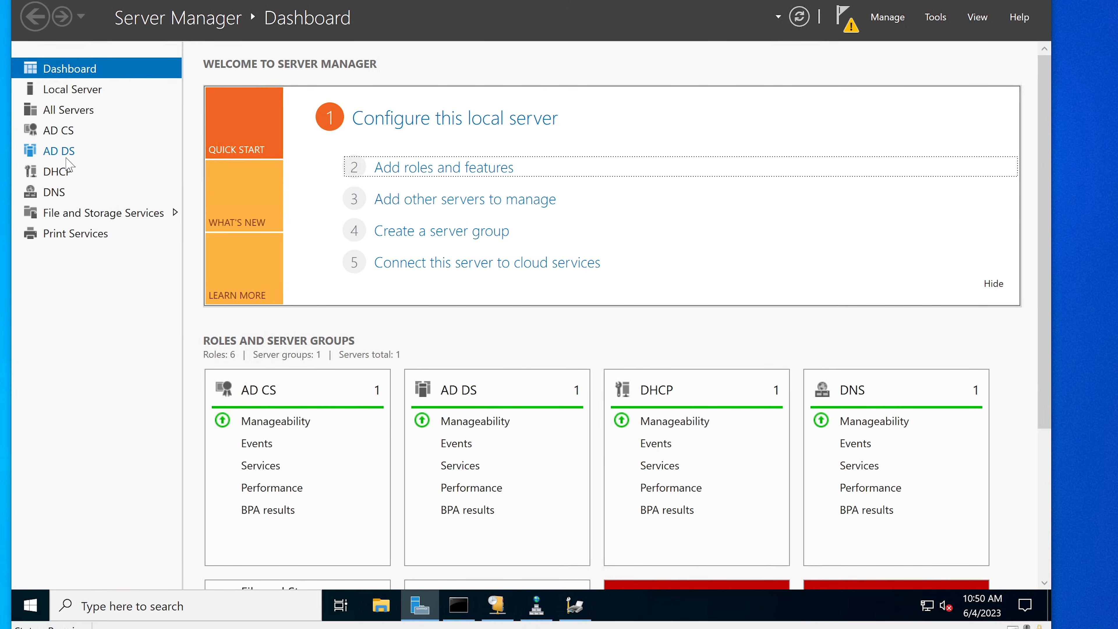
left_click(58, 173)
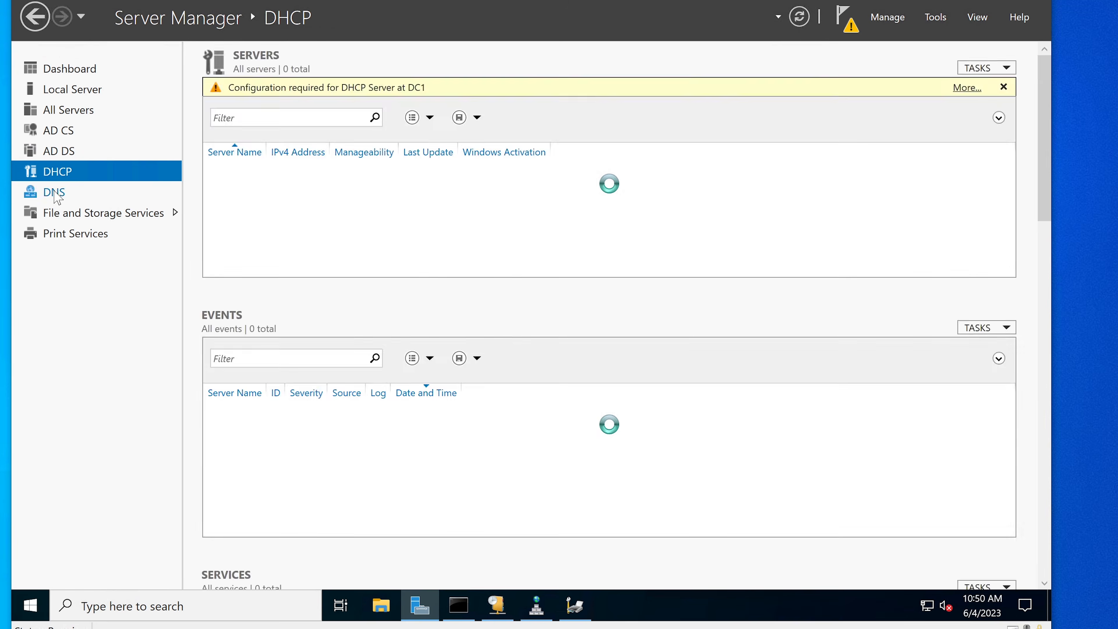
left_click(55, 194)
left_click(79, 235)
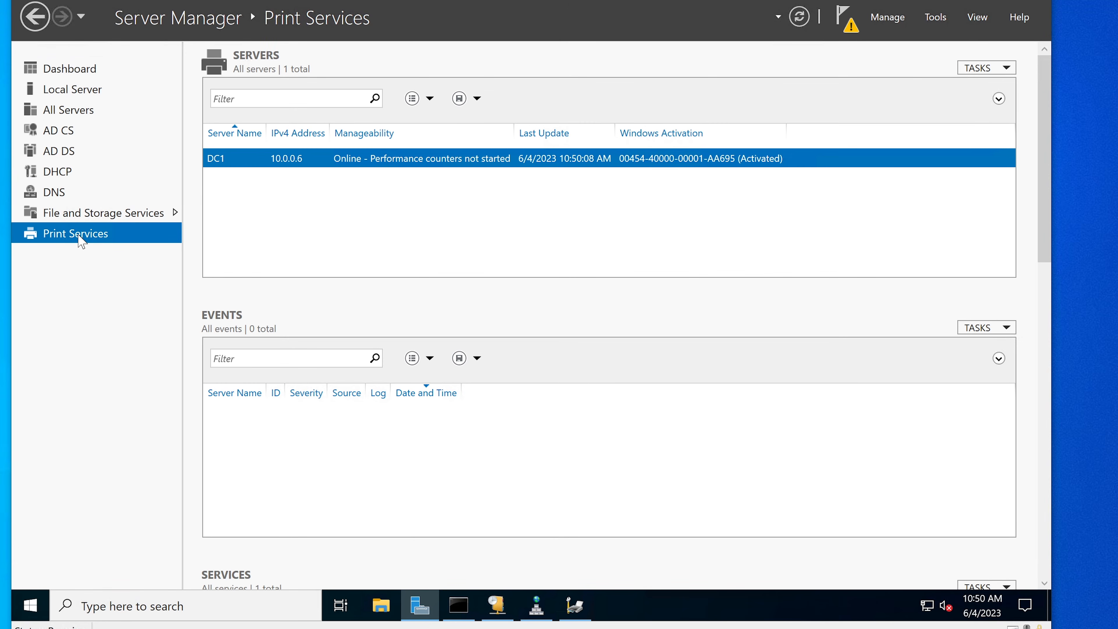
left_click(83, 70)
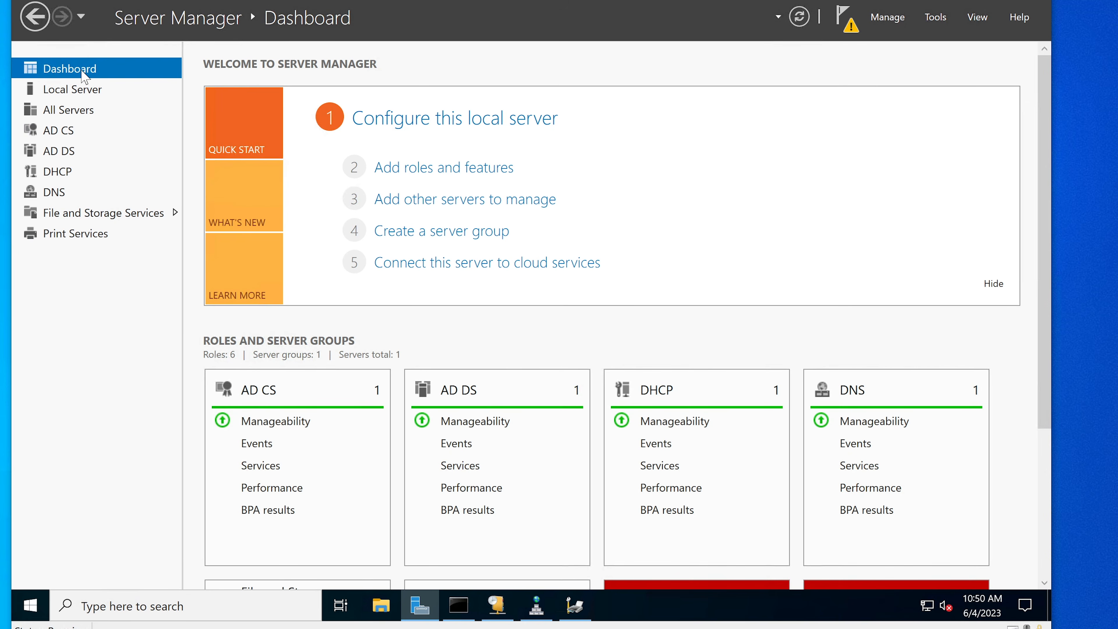
Show the role services under Print and Document Services in the Add Roles and Features Wizard for DC1.corp.contoso.com, and cancel the wizard.
left_click(447, 172)
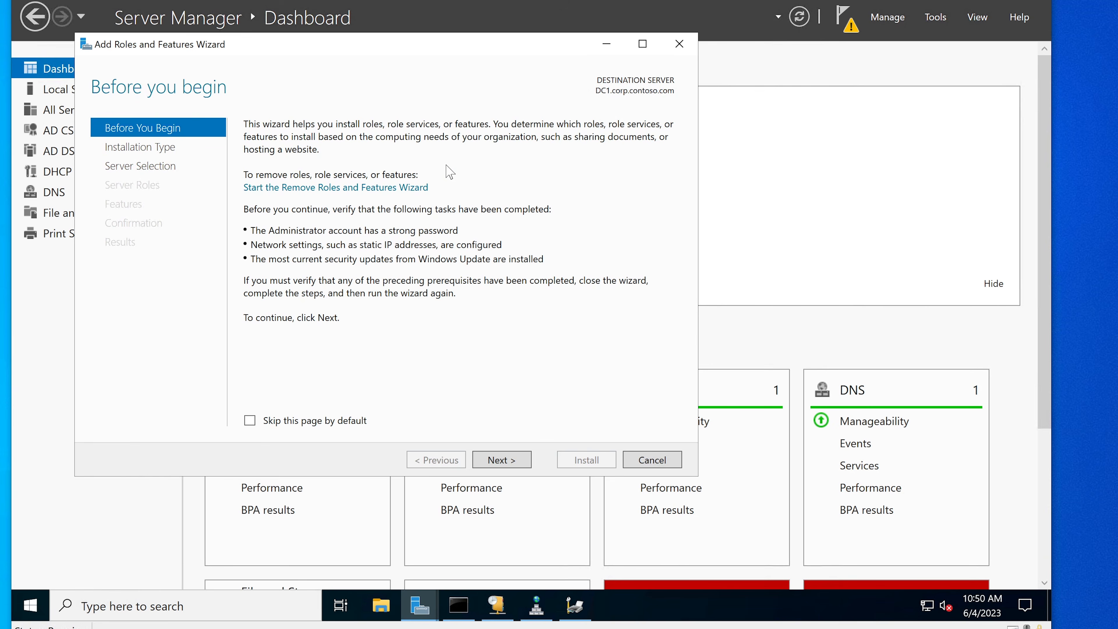
left_click(508, 461)
left_click(508, 460)
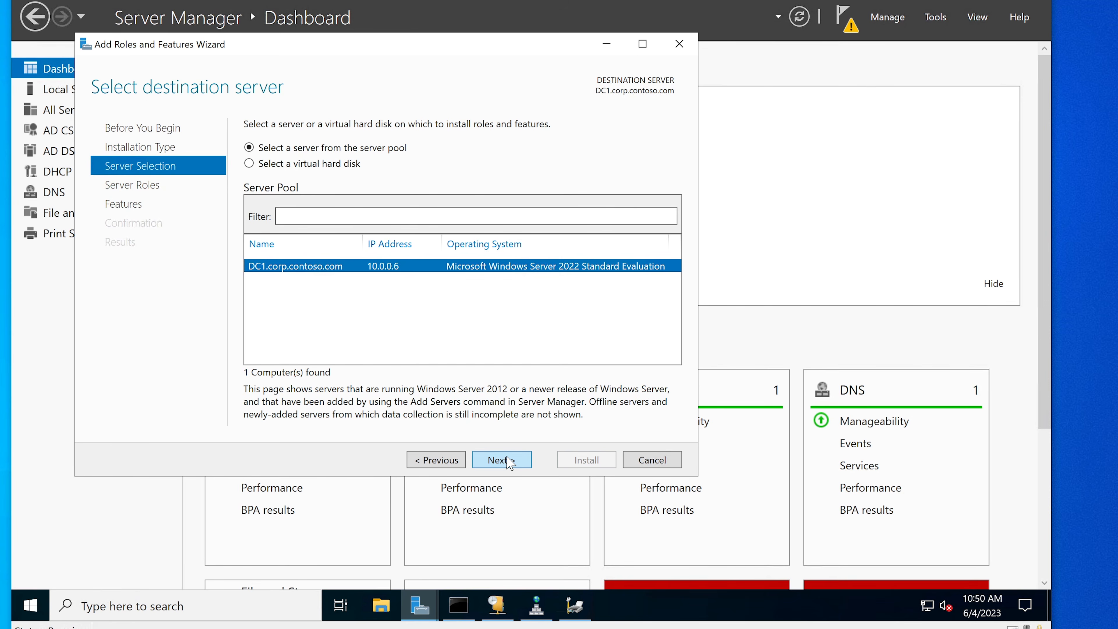
left_click(509, 461)
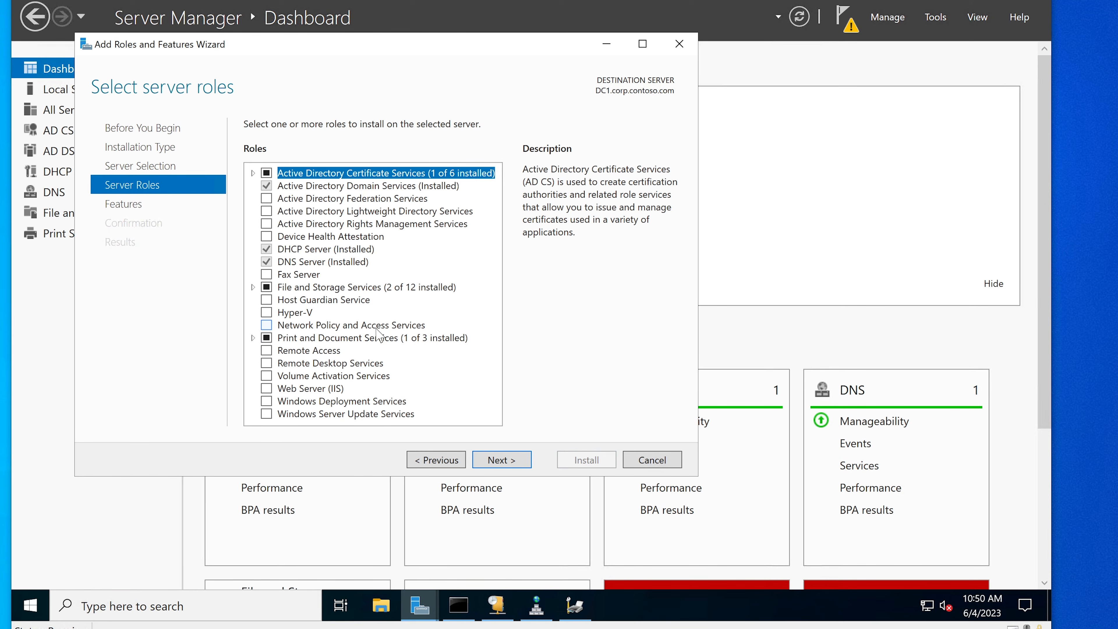
double_click(370, 337)
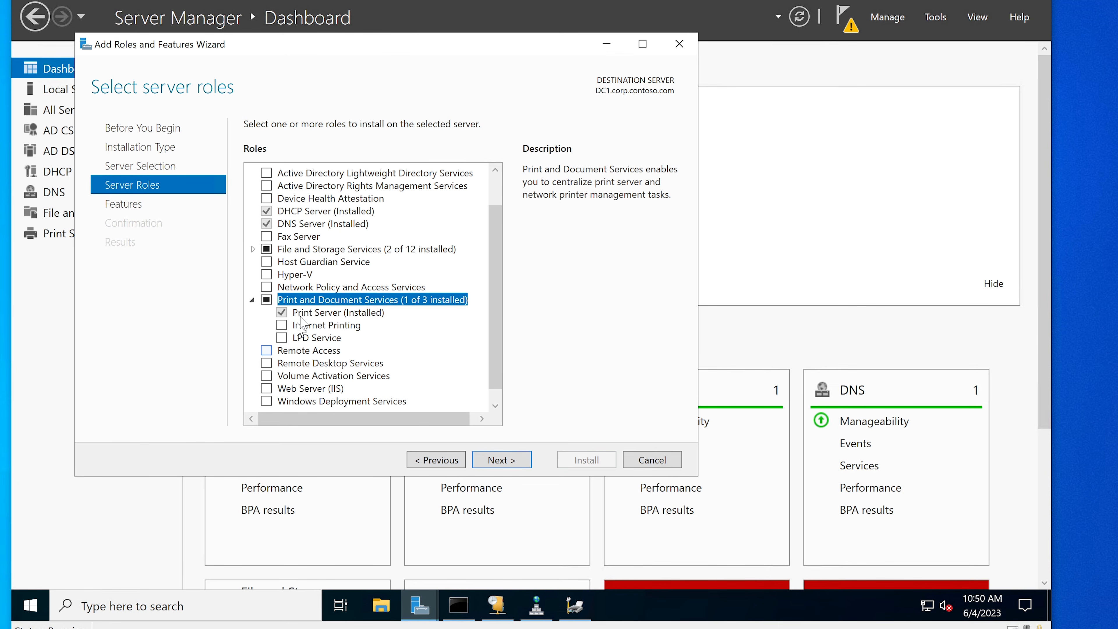
left_click(652, 460)
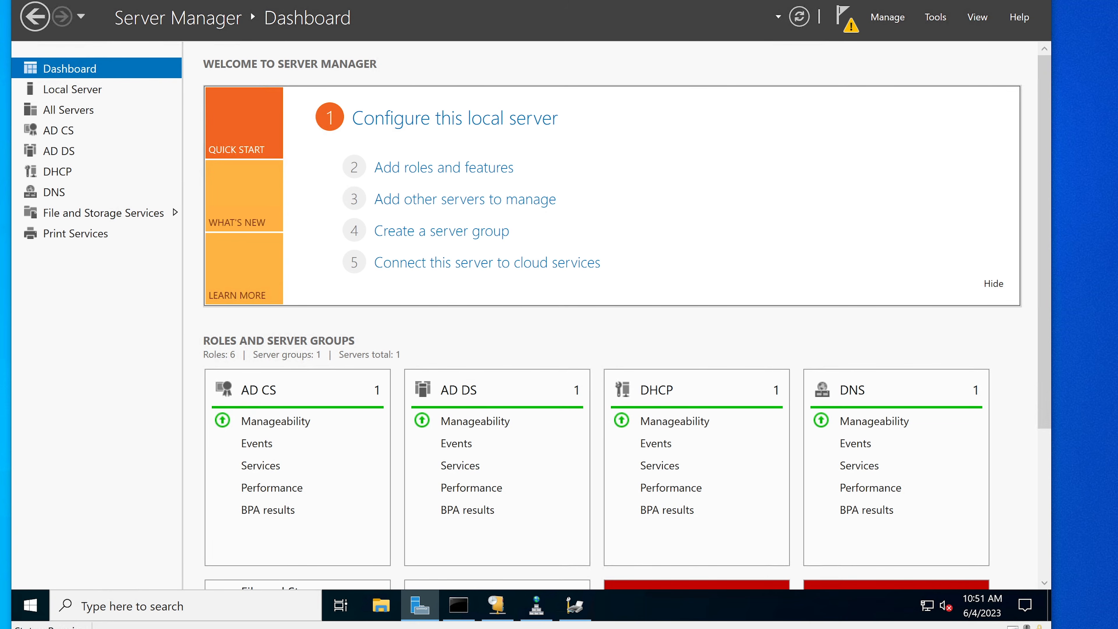
Close Server Manager and start the pending restart from the Windows Update settings.
left_click(1039, 0)
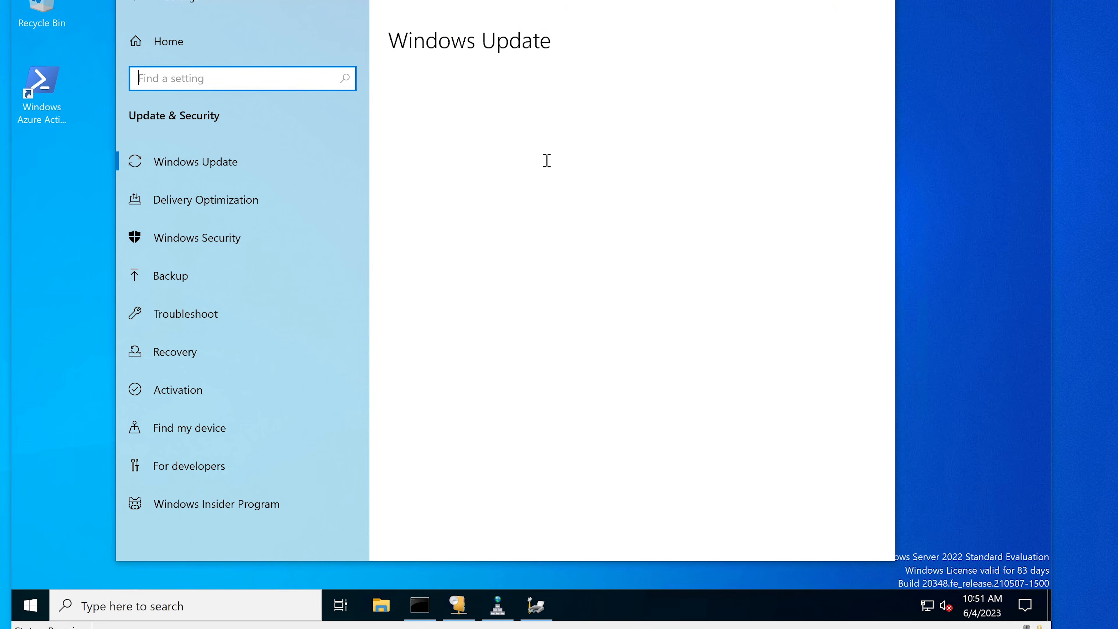
left_click(428, 180)
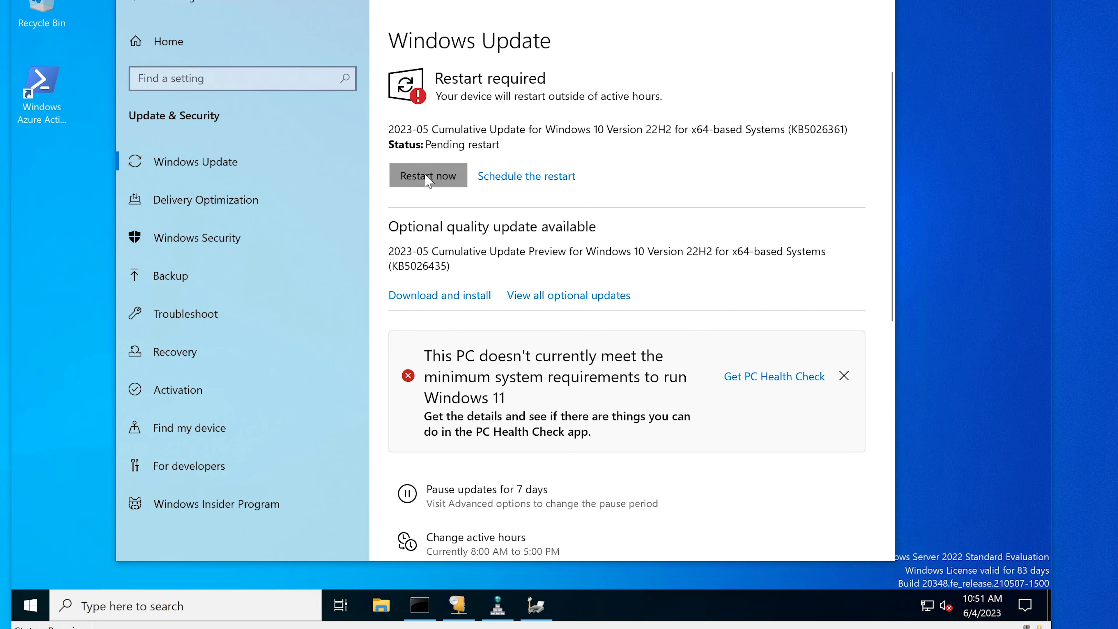